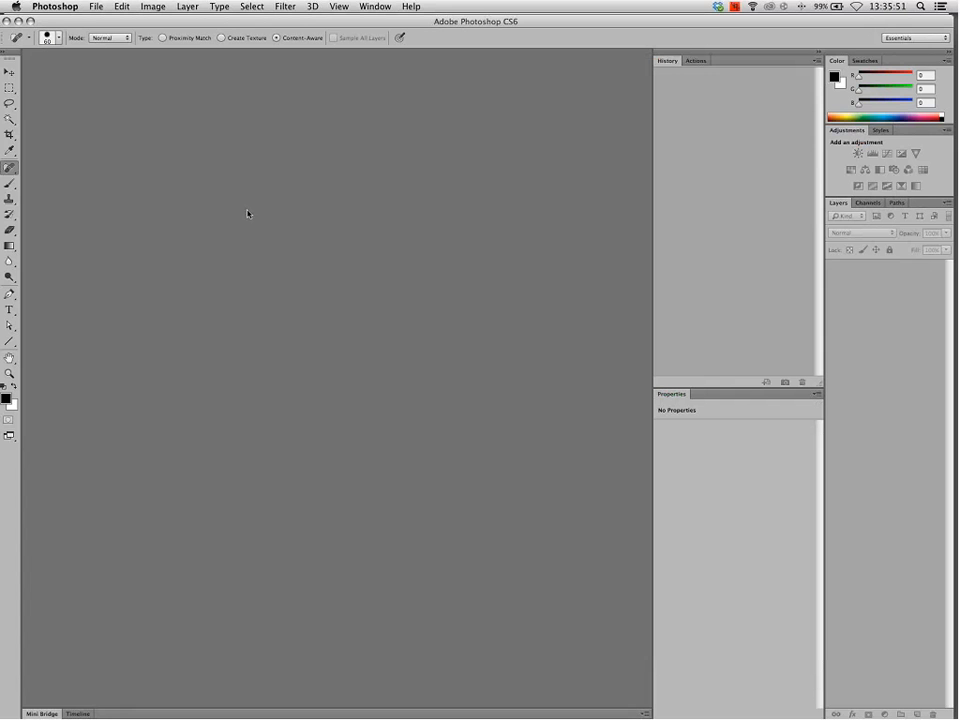
Start a new document and choose the U.S. Paper preset in Letter size
key(super+n)
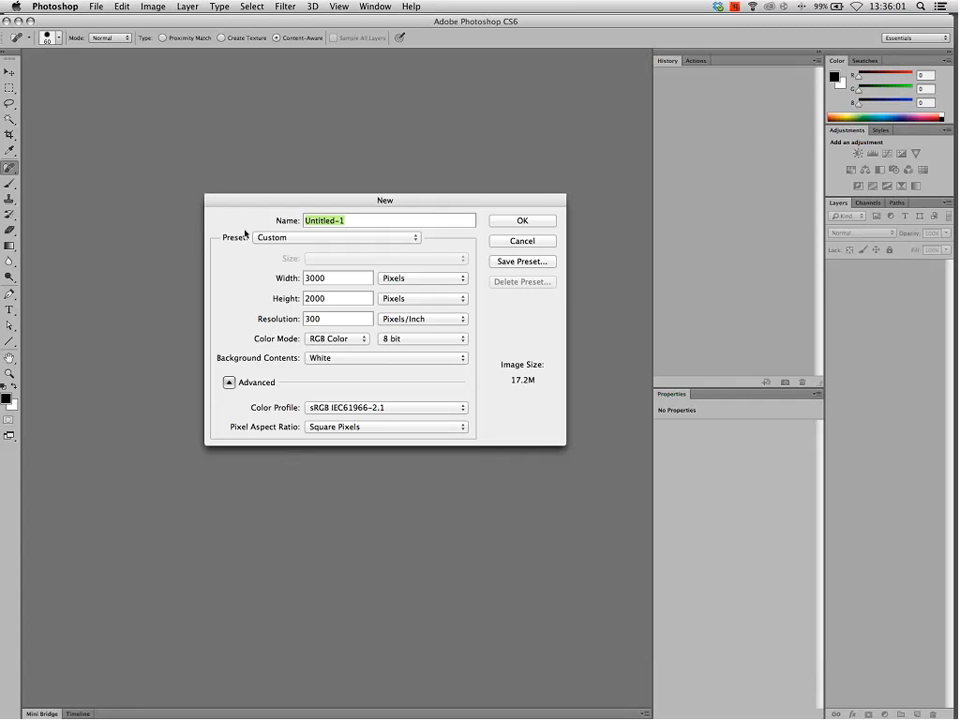
drag(360, 199, 362, 166)
click(355, 201)
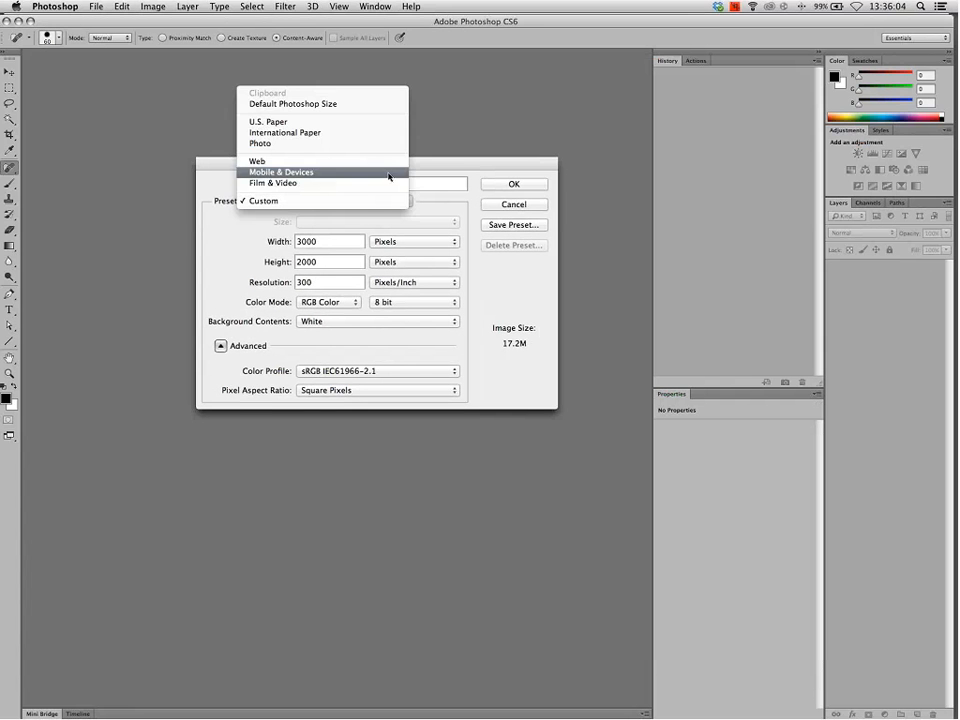
click(370, 122)
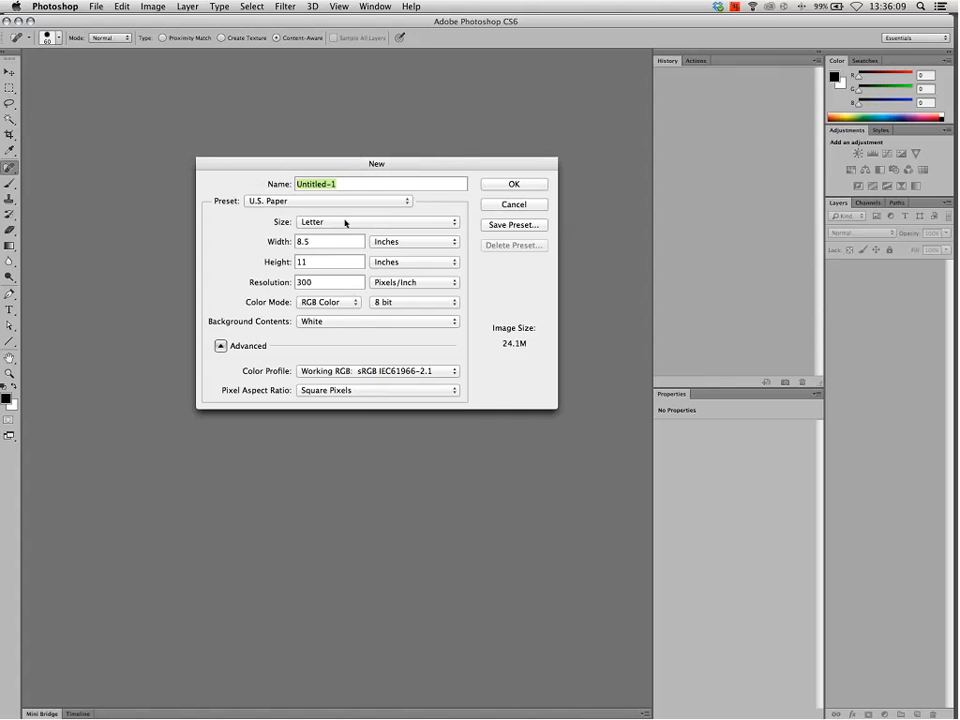
click(345, 221)
click(345, 222)
Set the new document to 8 inches wide by 10 inches high and save it as the preset "8 in X 10 in"
drag(354, 238, 272, 261)
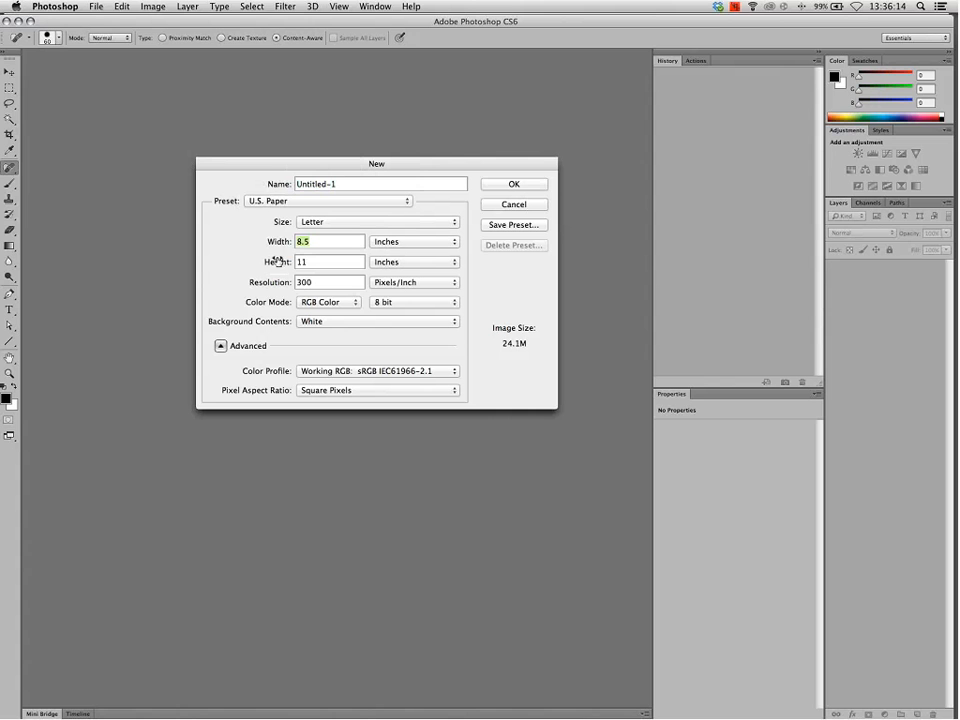
text(8)
key(Tab)
text(10)
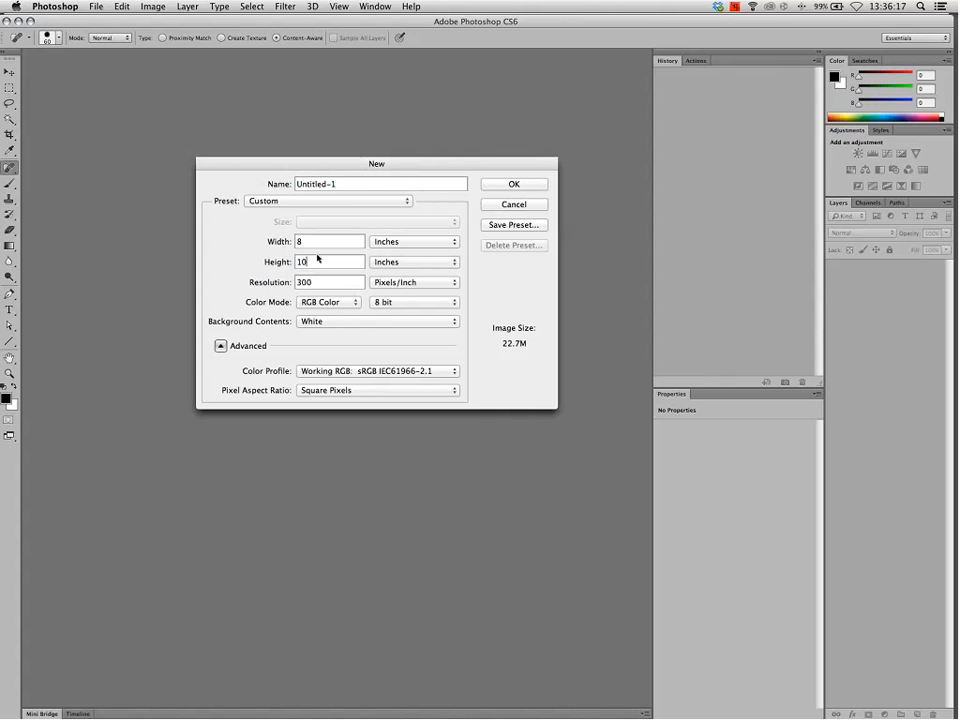
click(513, 224)
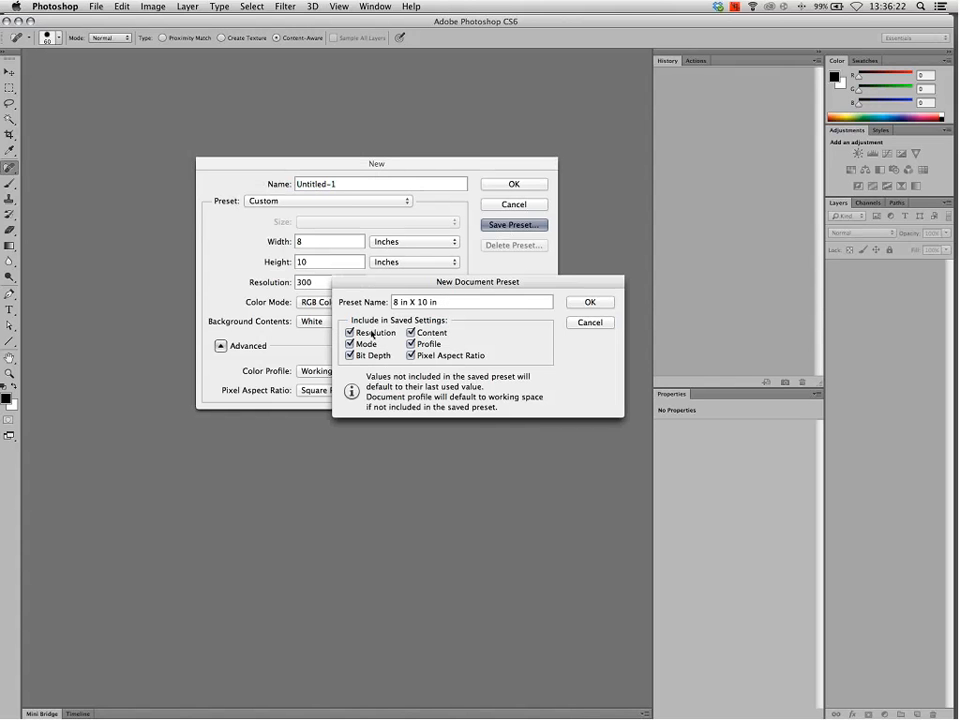
click(589, 301)
Load the 8 in X 10 in preset, change the width to 20 inches and save it as the preset "20 in X 10 in"
click(369, 201)
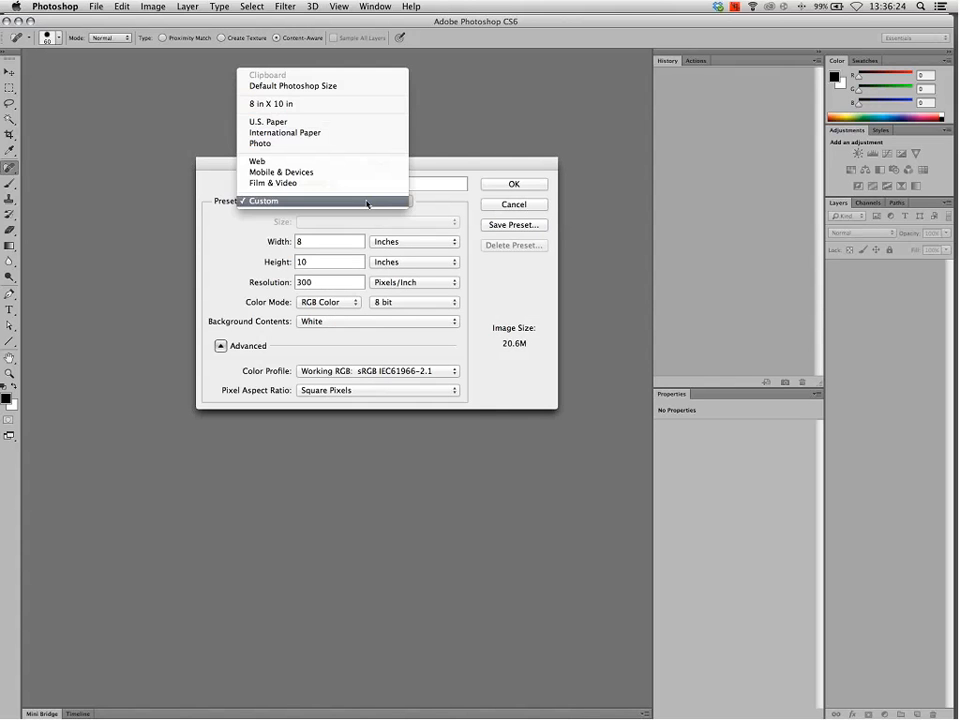
click(271, 104)
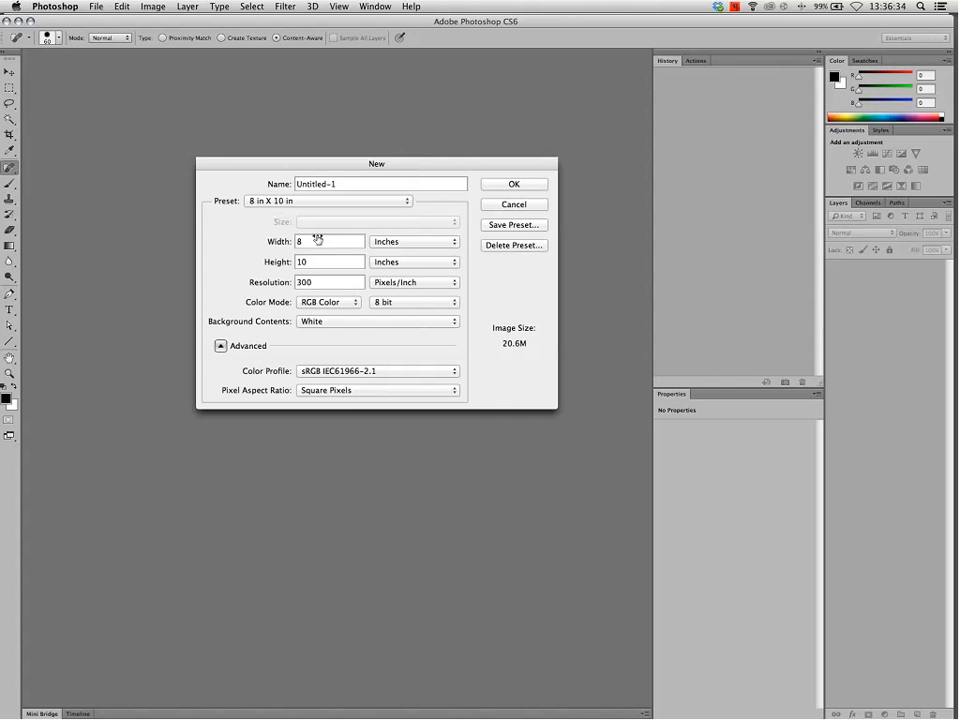
drag(328, 243, 259, 242)
text(20)
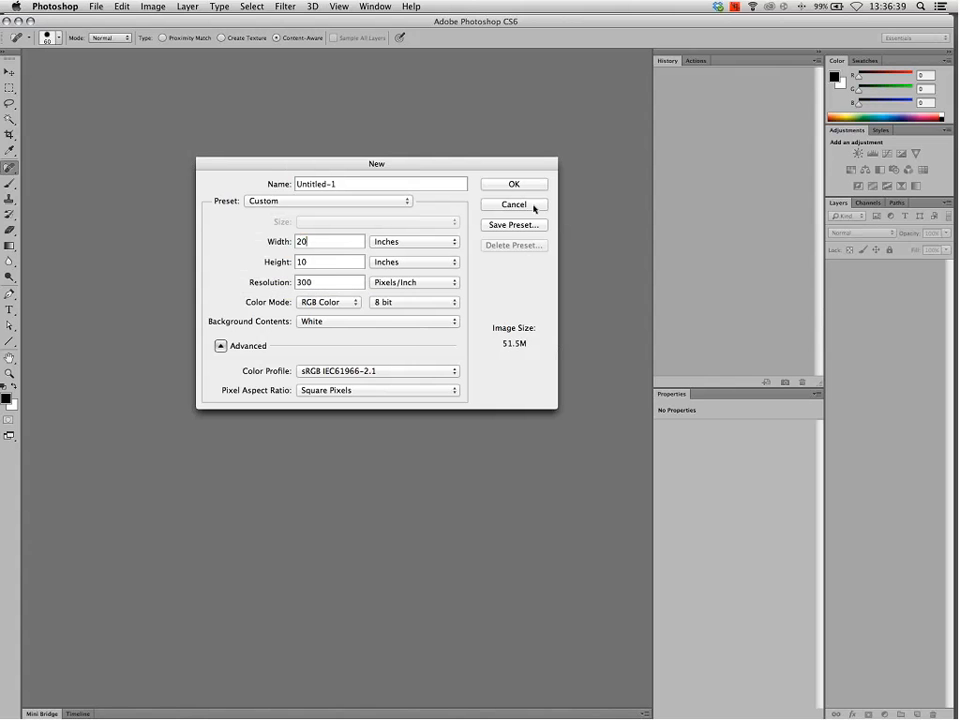
click(514, 224)
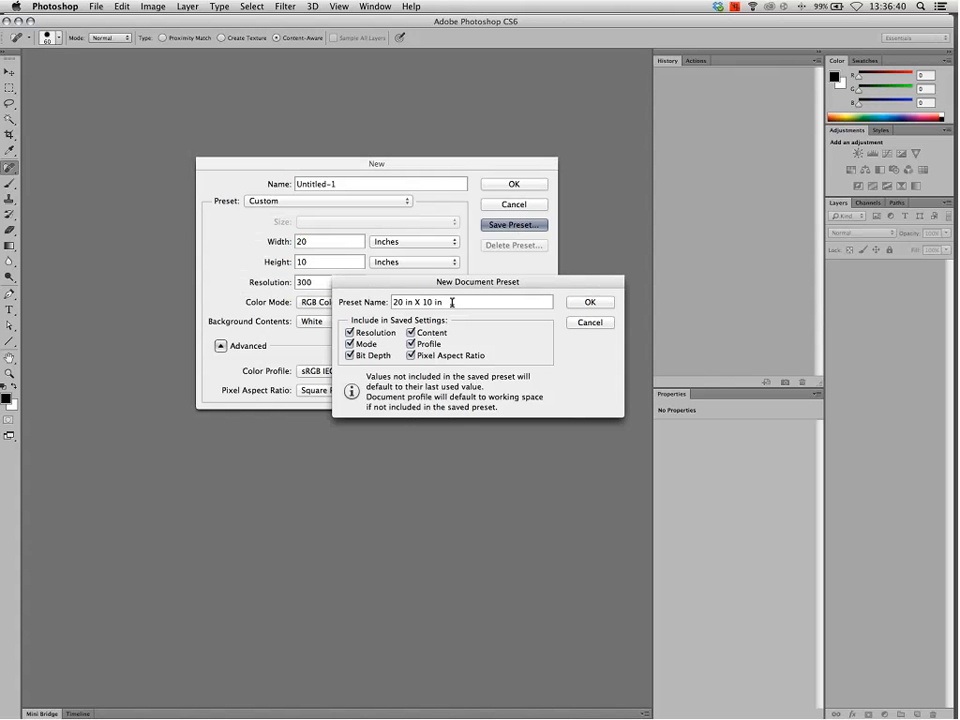
click(588, 304)
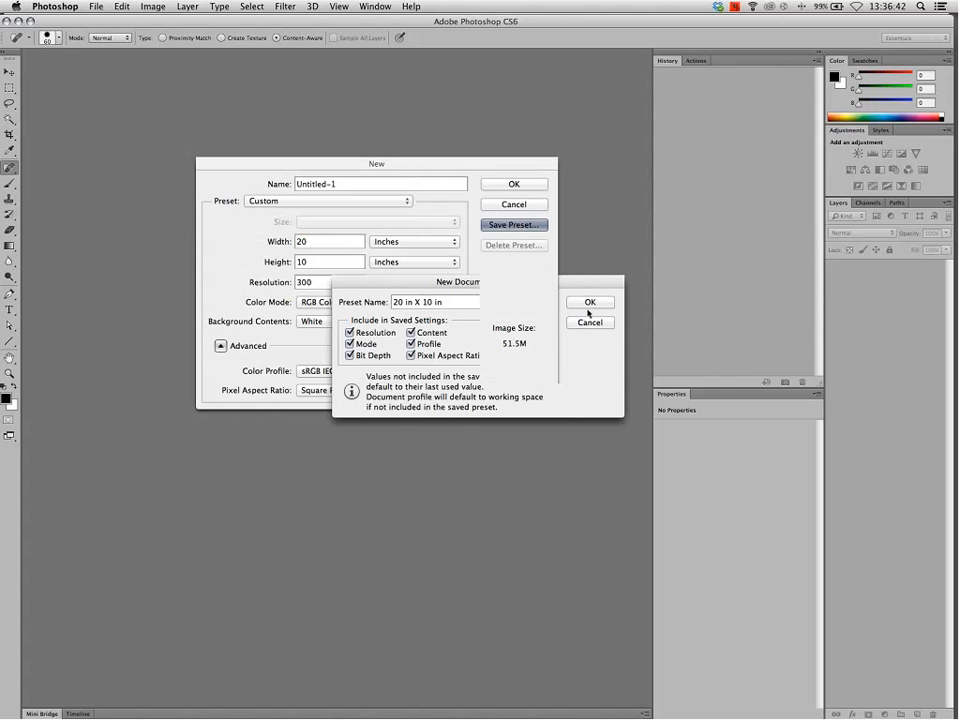
Create the new document from the saved 20 in X 10 in preset
click(356, 203)
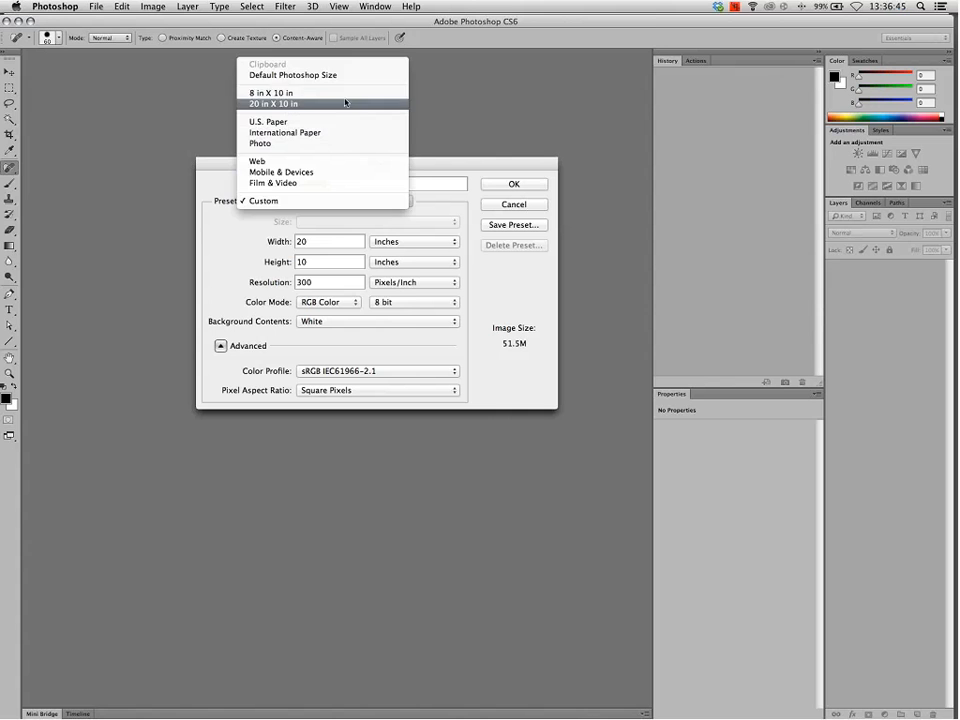
click(350, 93)
click(356, 201)
click(349, 212)
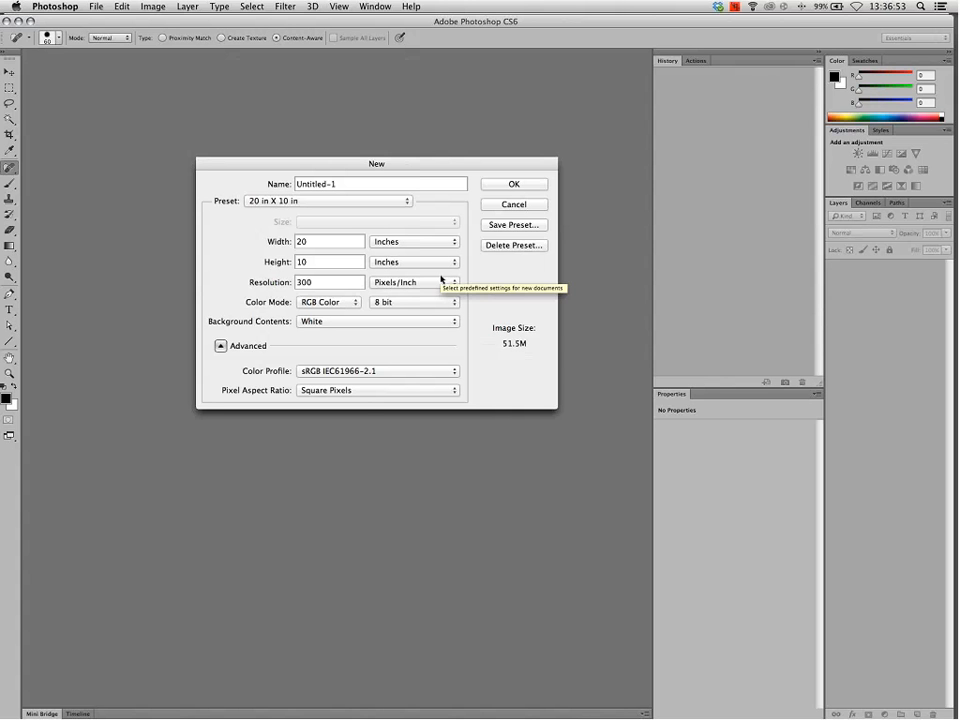
click(517, 186)
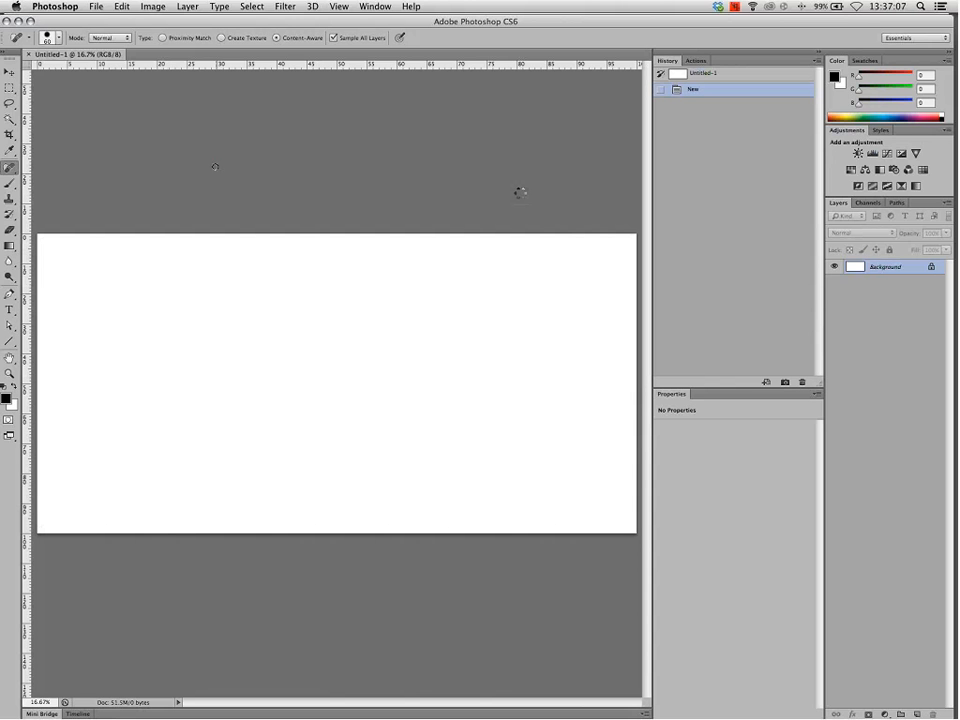
Dab the canvas once with the Brush tool and save the document to the Desktop as Untitled-1.psd in Photoshop format
click(95, 6)
click(95, 5)
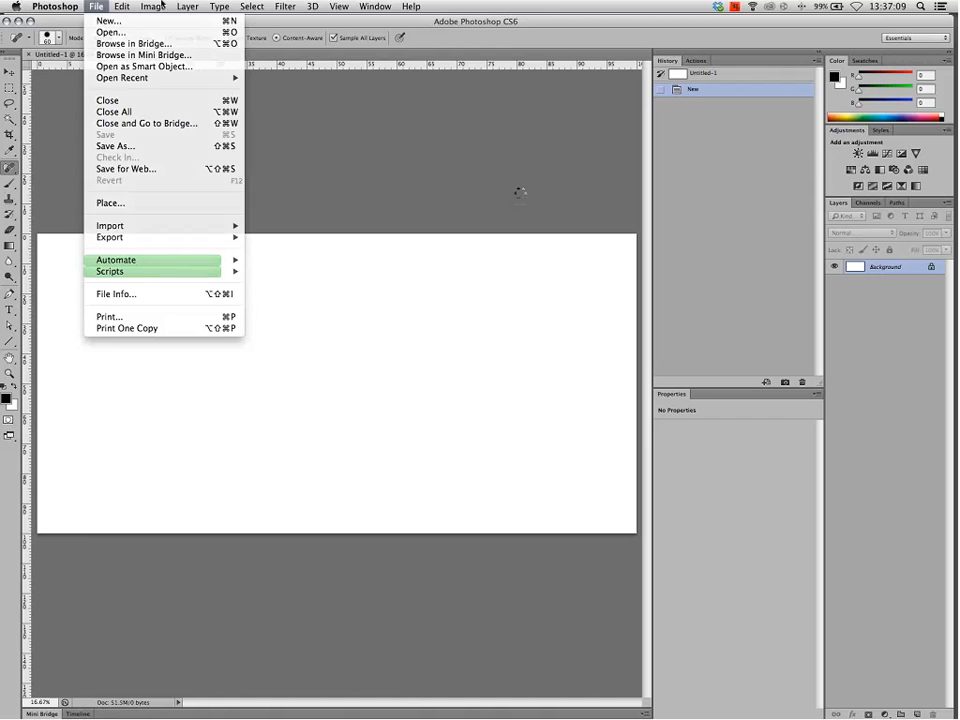
key(b)
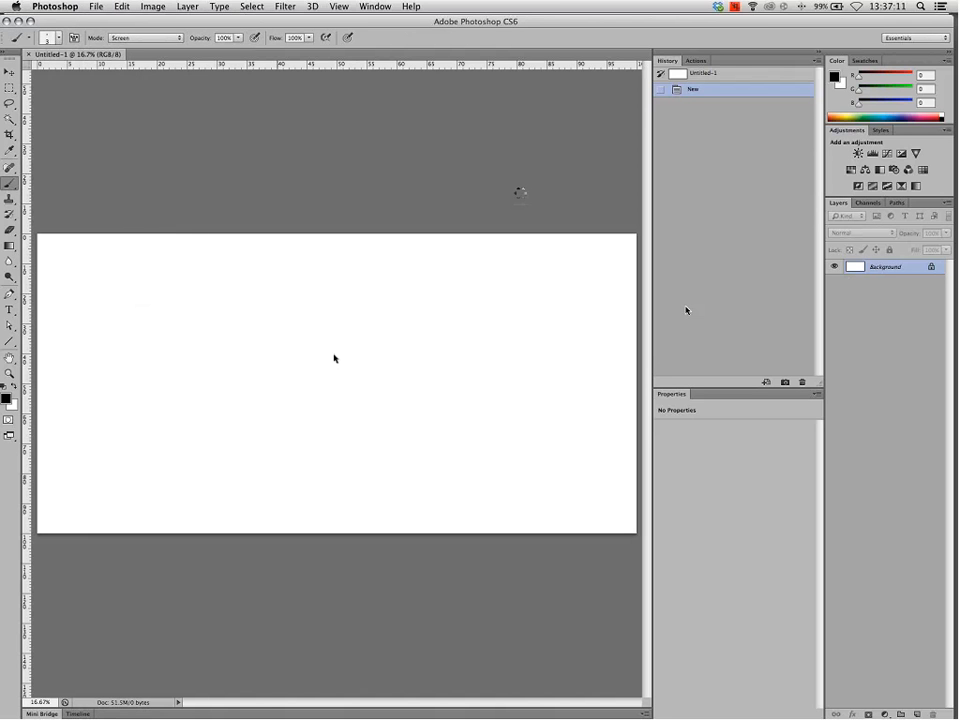
click(326, 404)
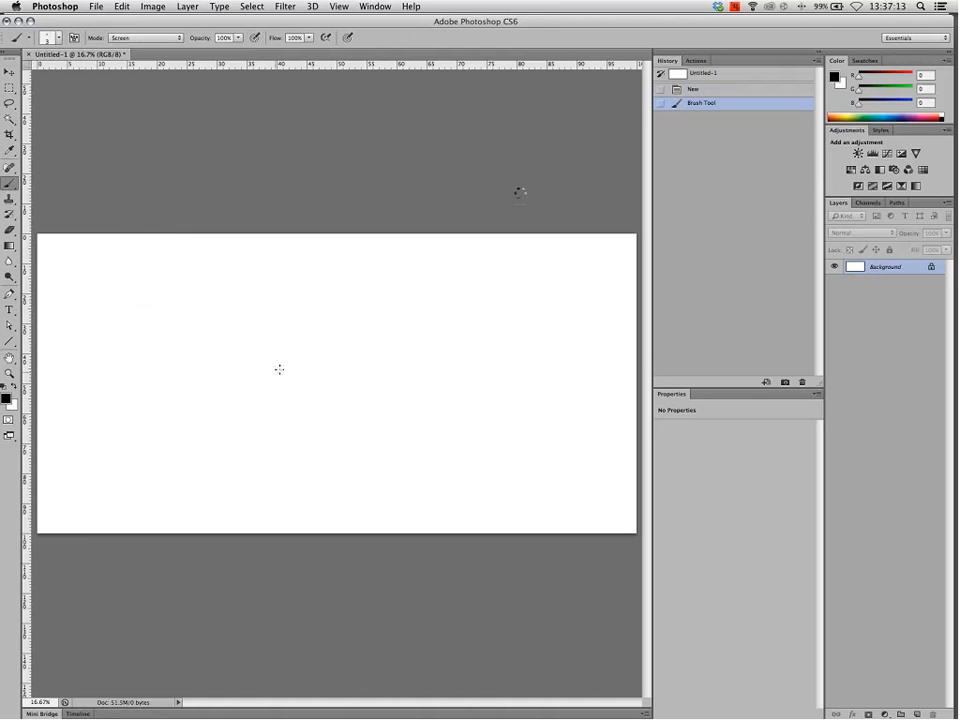
key(super+s)
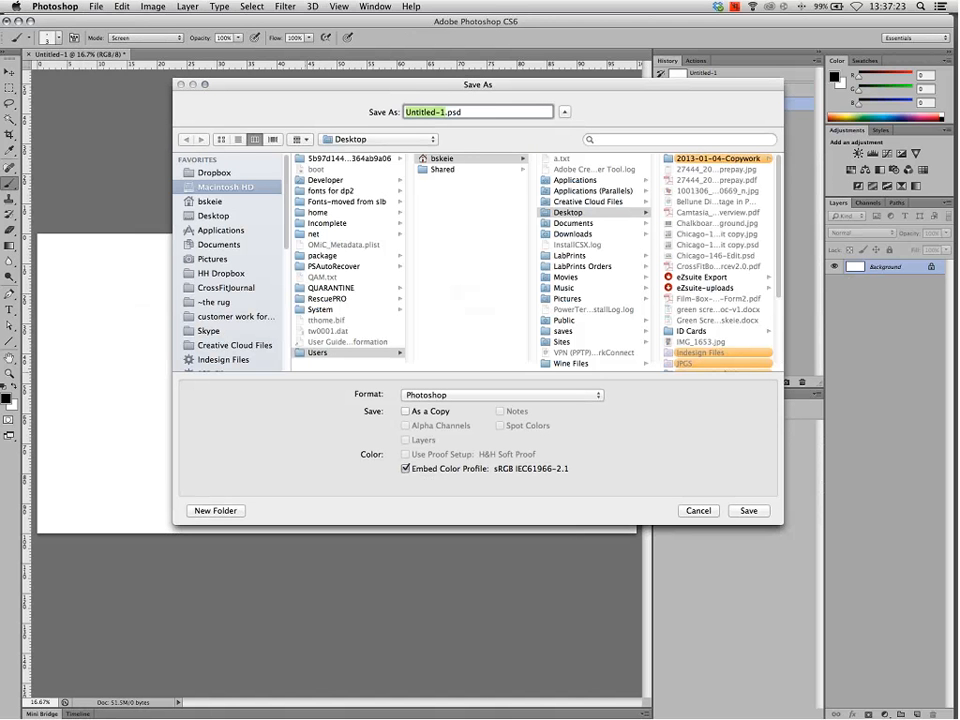
click(215, 216)
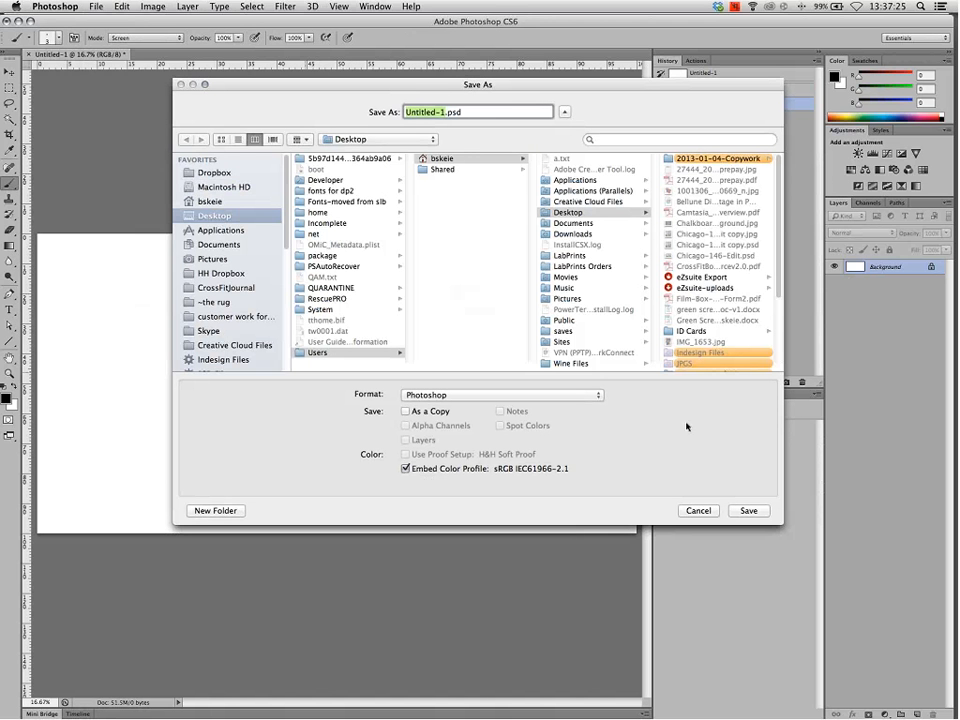
click(748, 510)
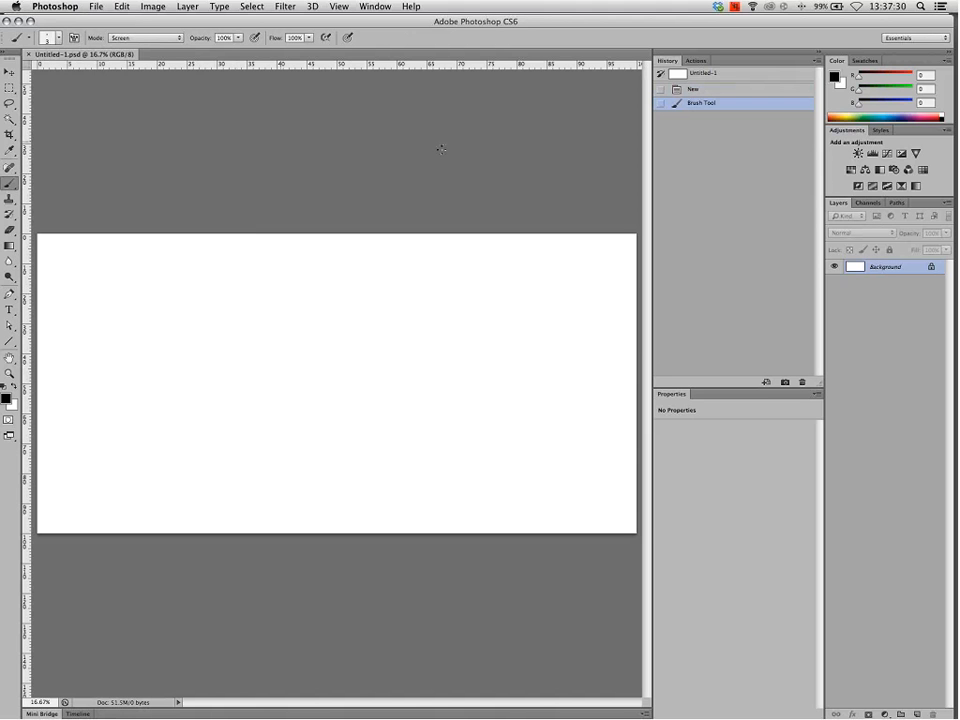
Set the brush's blending mode to Normal and test it with a wavy stroke, undoing that stroke
drag(256, 288, 292, 336)
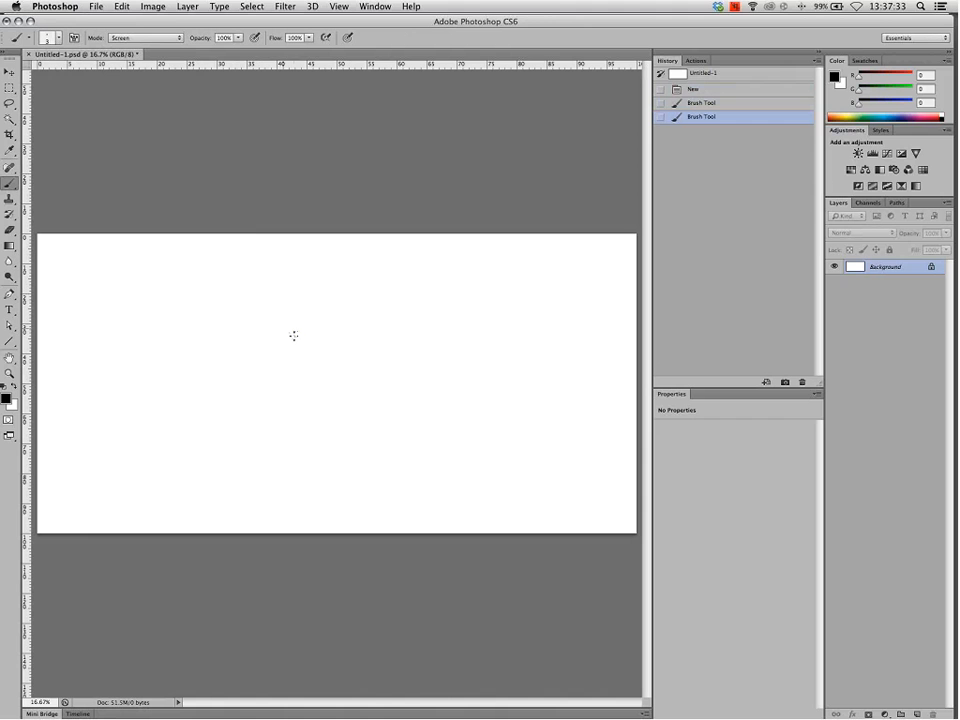
click(140, 37)
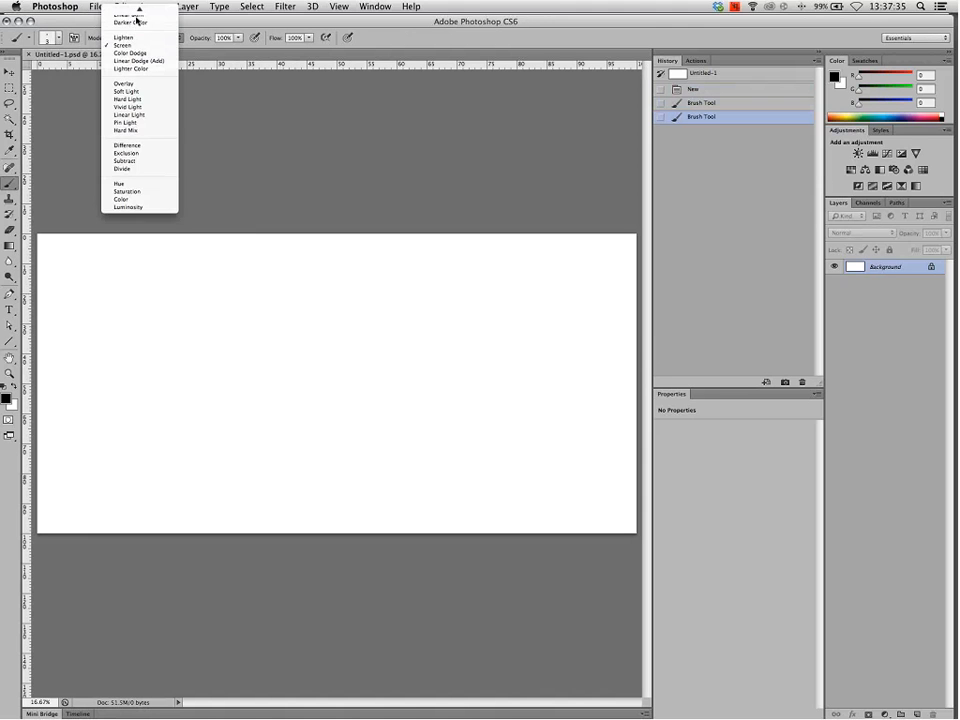
click(122, 9)
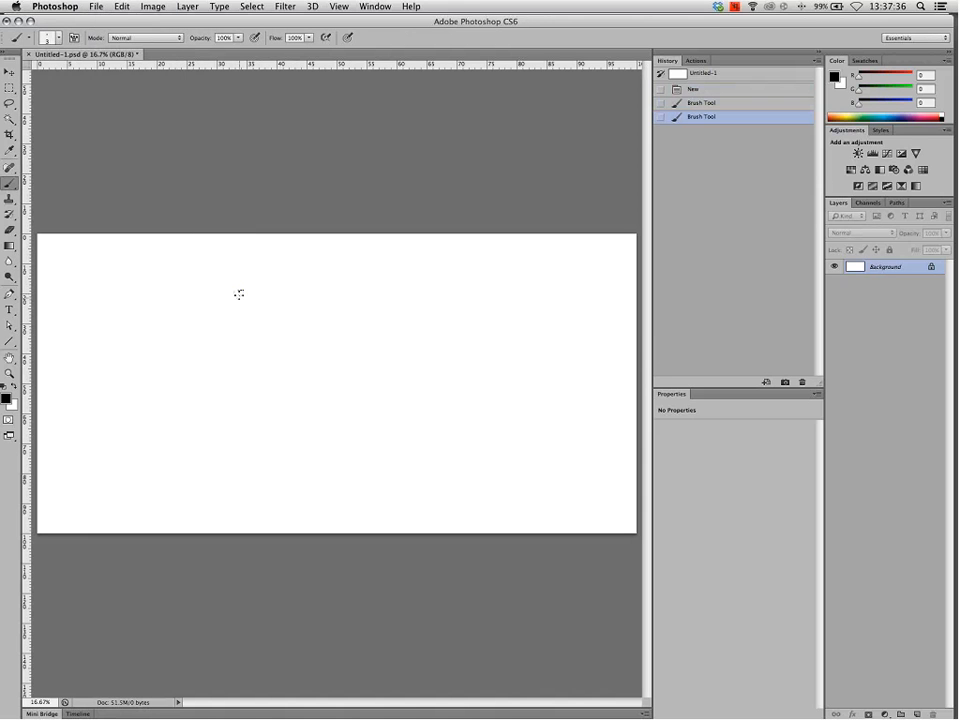
mouse_move(241, 297)
mouse_down()
mouse_move(242, 325)
mouse_move(328, 381)
mouse_up()
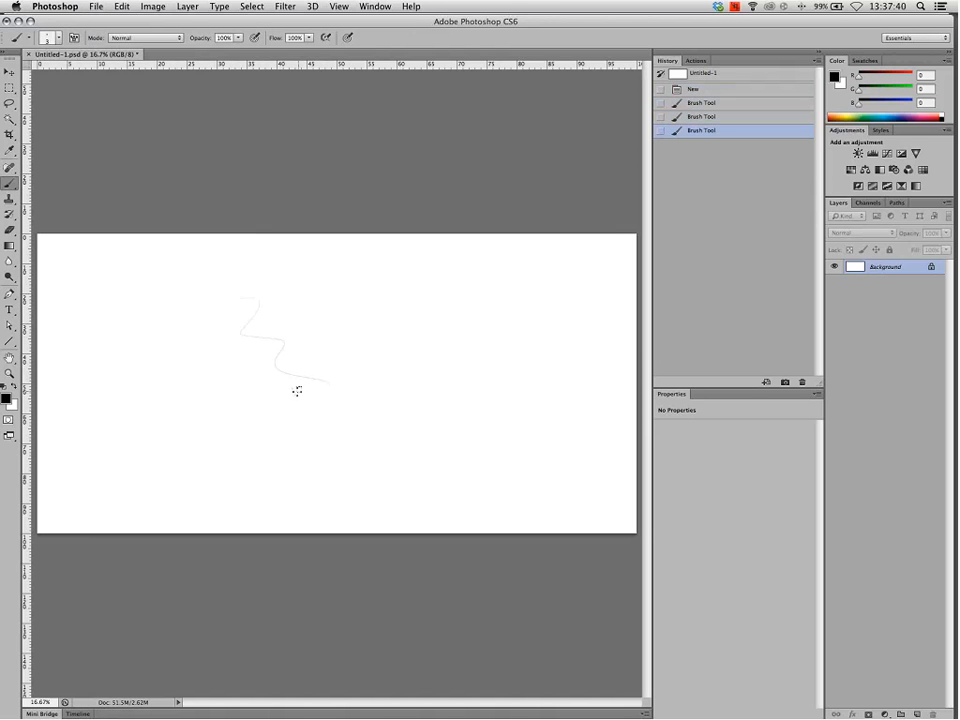
key(super+z)
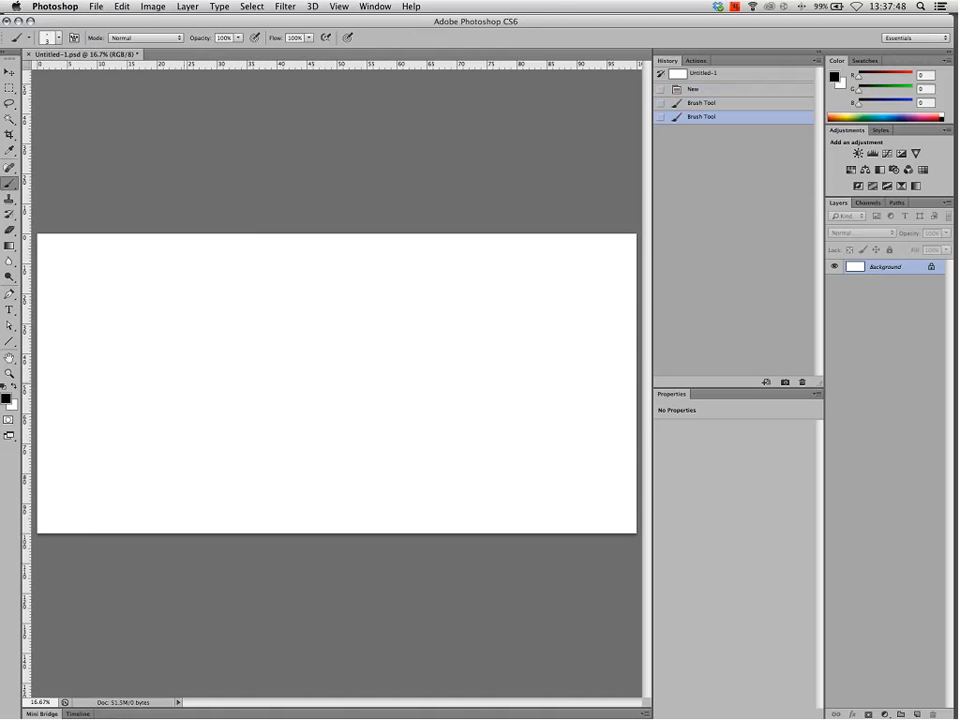
Paint five separate, roughly vertical brush strokes on the canvas and undo them one after another
mouse_move(193, 298)
mouse_down()
mouse_move(188, 351)
mouse_move(210, 351)
mouse_up()
drag(229, 304, 227, 366)
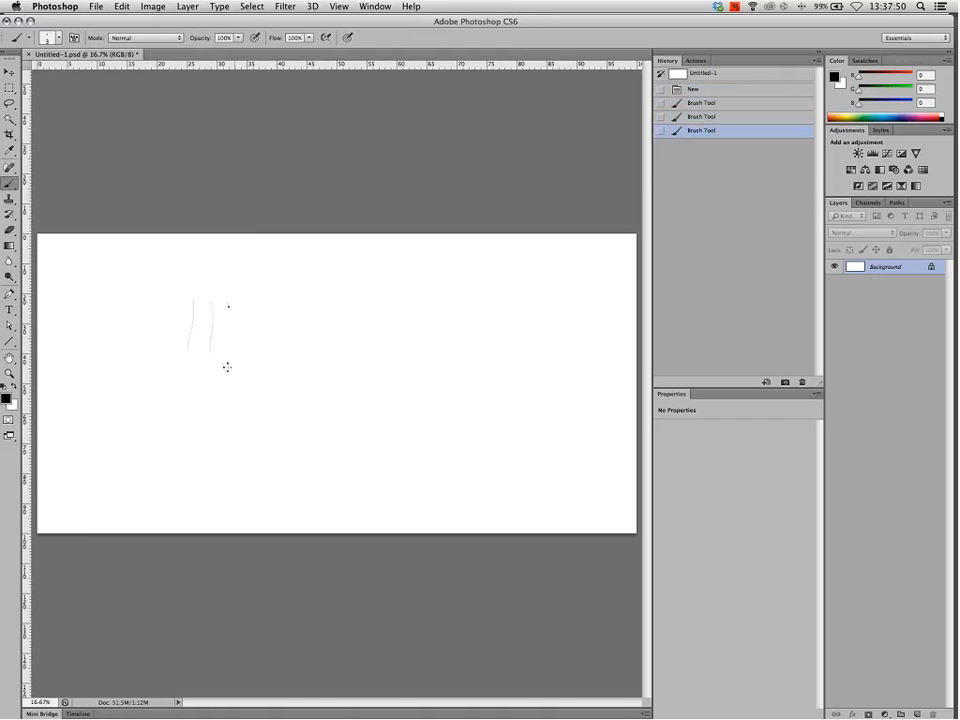
mouse_move(259, 302)
mouse_down()
mouse_move(249, 371)
mouse_move(281, 378)
mouse_up()
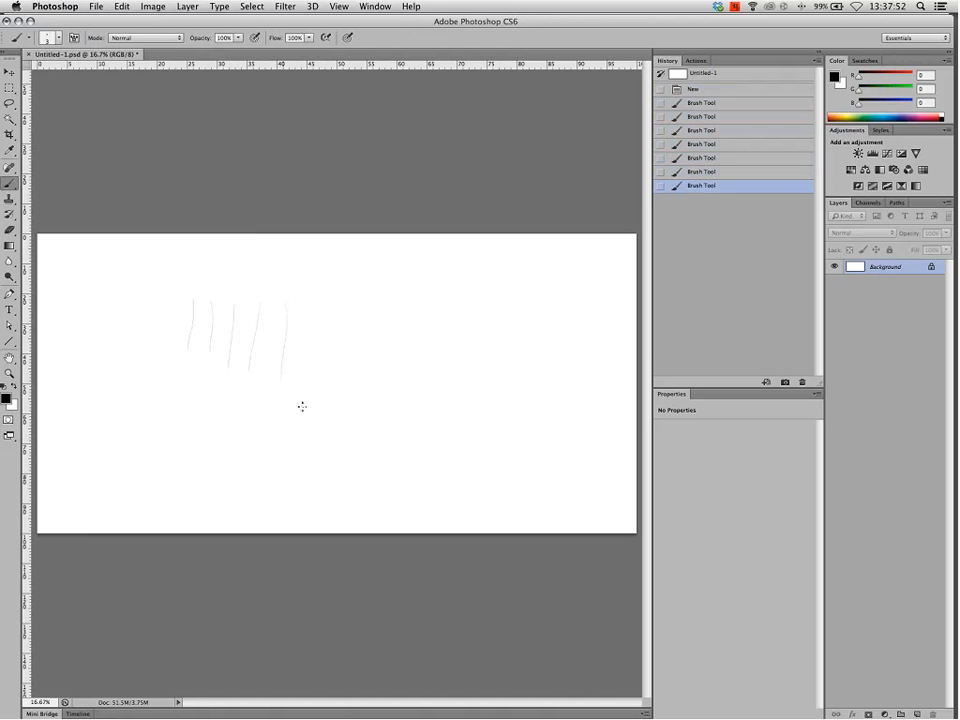
key(super+alt+z)
key(super+alt+z)
key(super+alt+z)
key(super+alt+z)
key(super+alt+z)
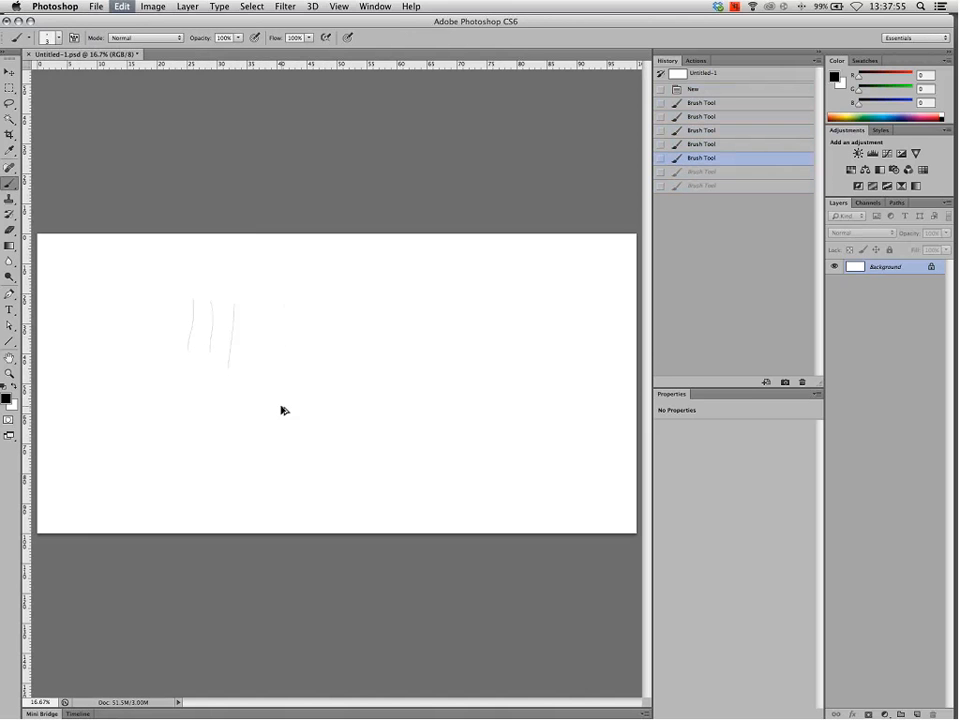
key(super+alt+z)
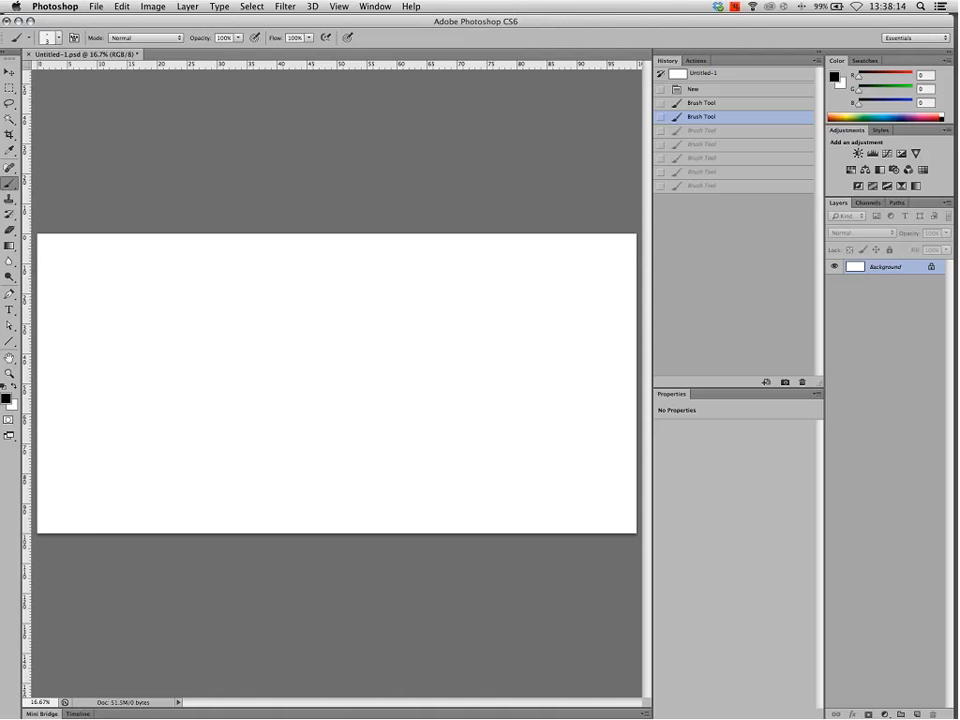
click(97, 9)
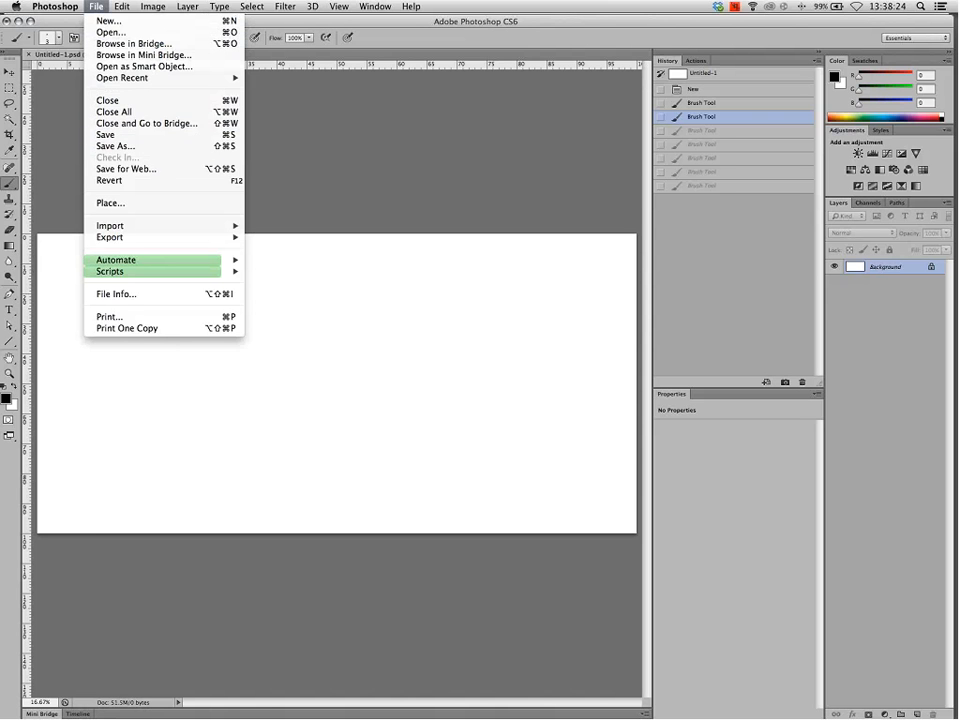
mouse_move(123, 7)
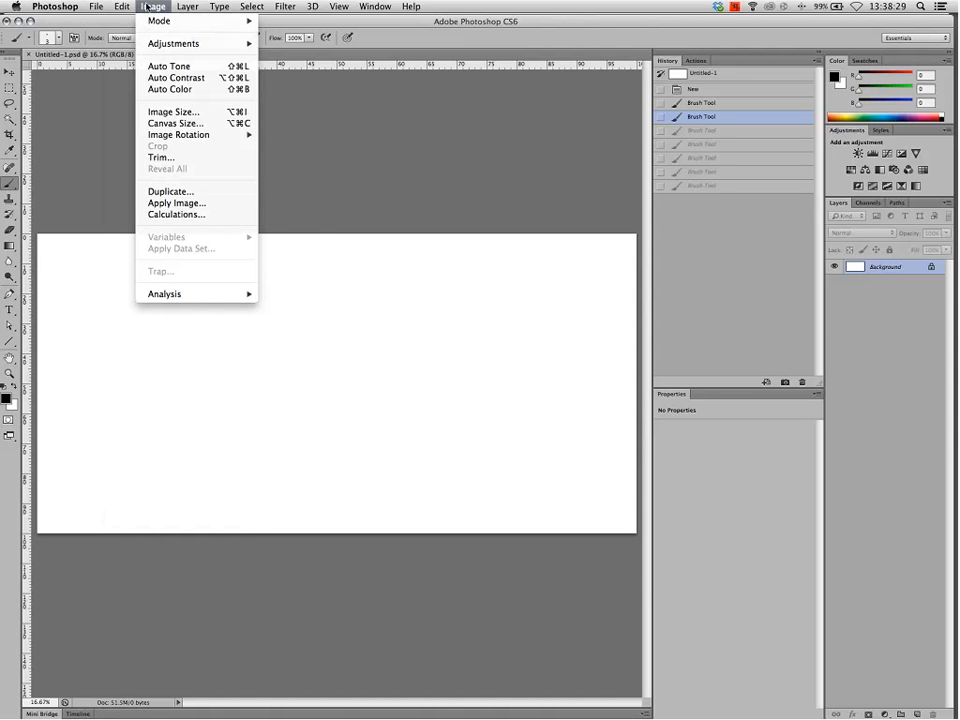
mouse_move(188, 7)
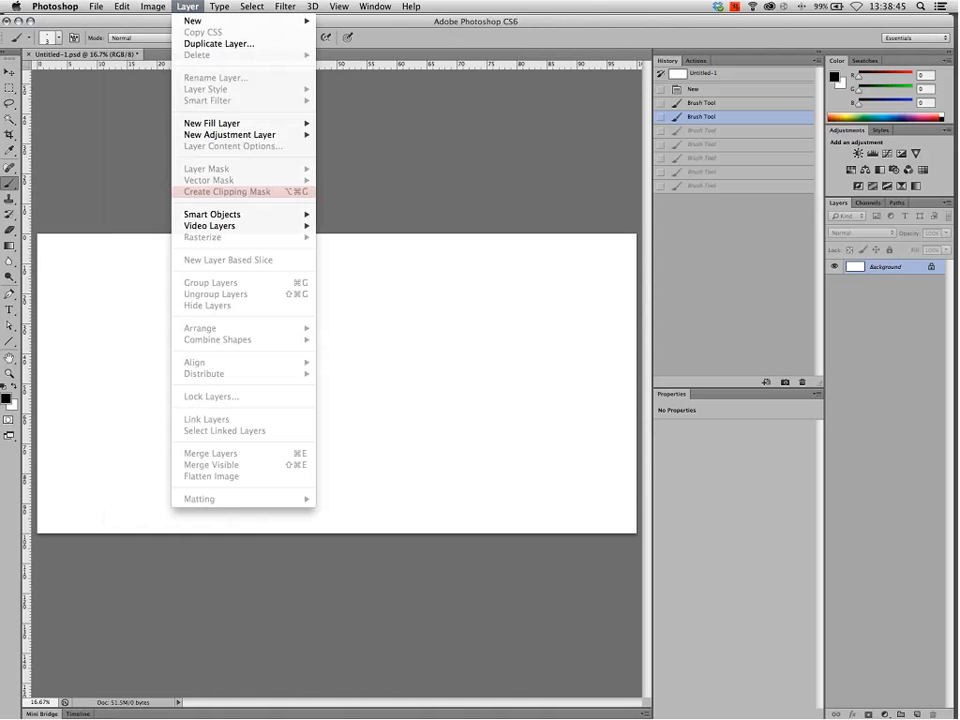
click(581, 161)
click(180, 8)
mouse_move(195, 21)
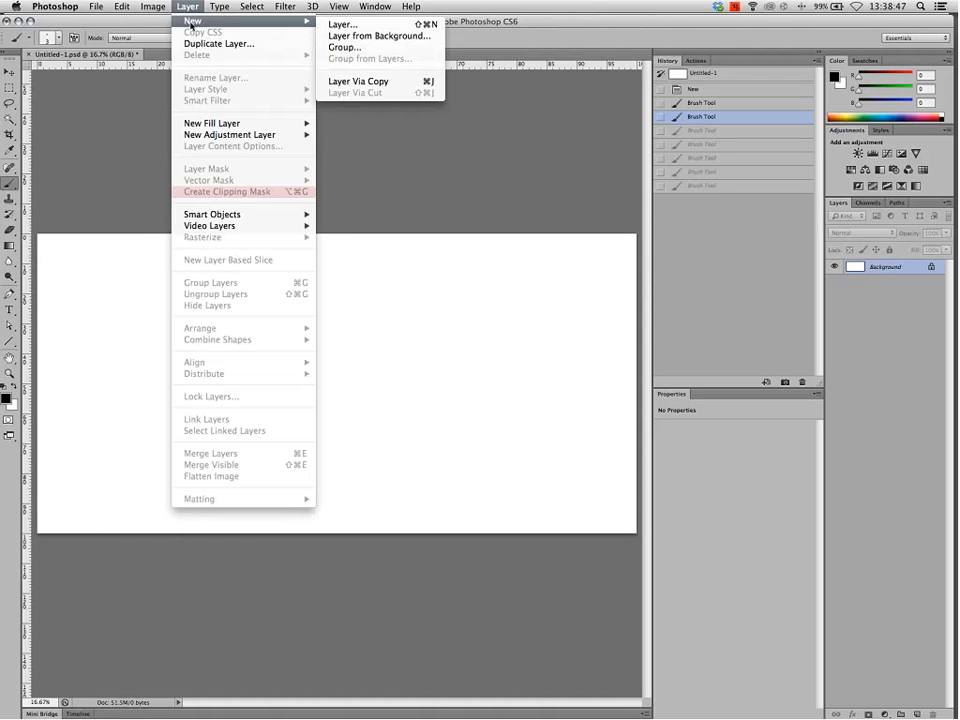
click(434, 26)
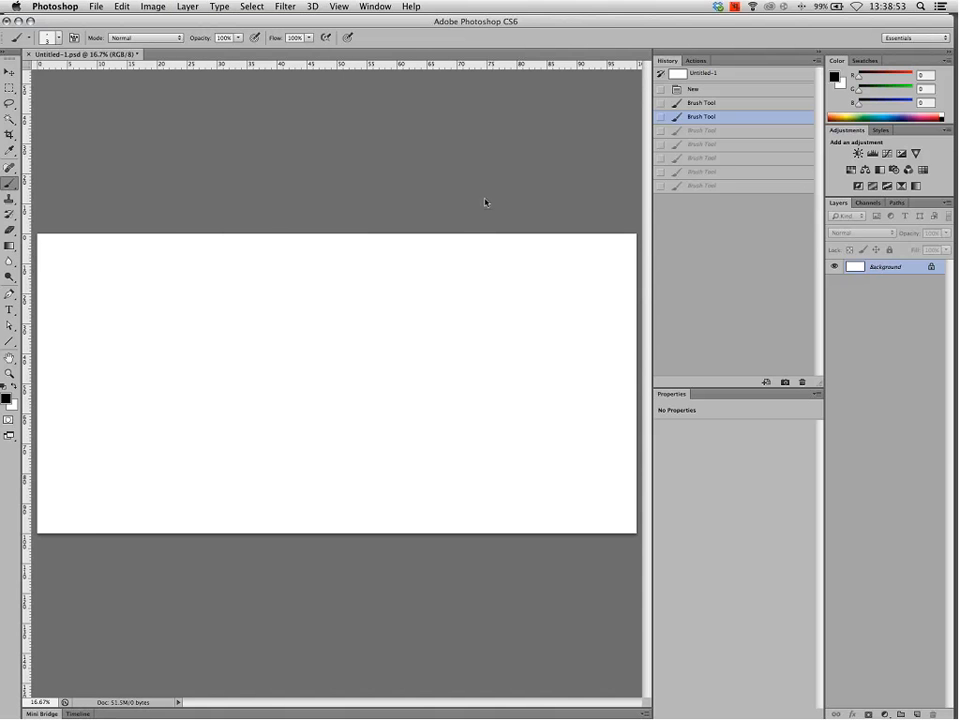
click(605, 347)
Look over the commands for creating layers and add a new empty layer above the Background
click(187, 6)
mouse_move(196, 22)
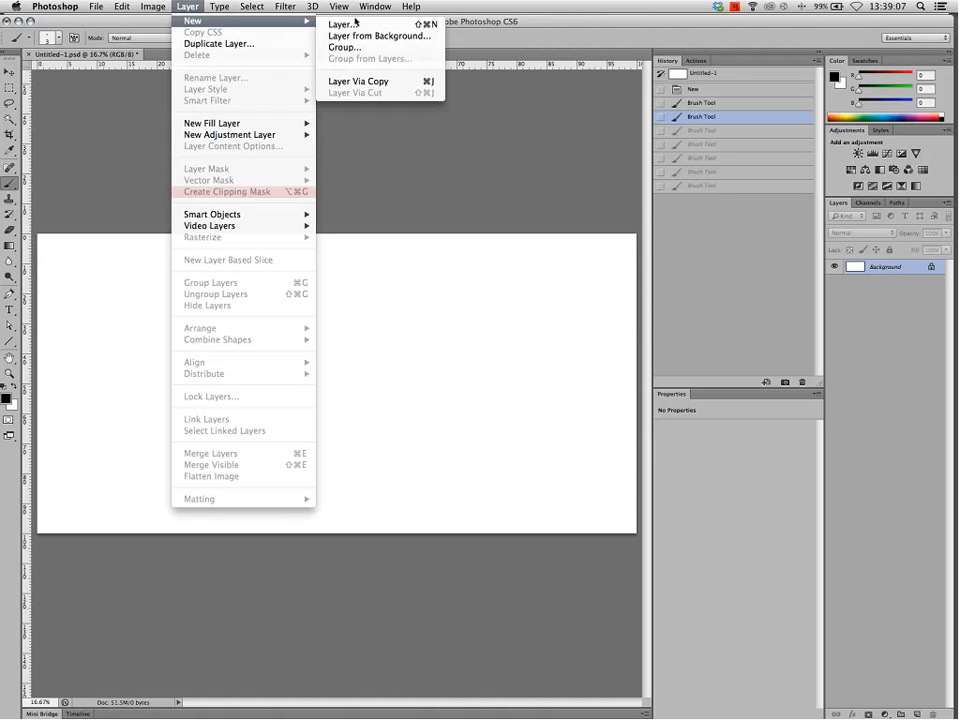
click(876, 465)
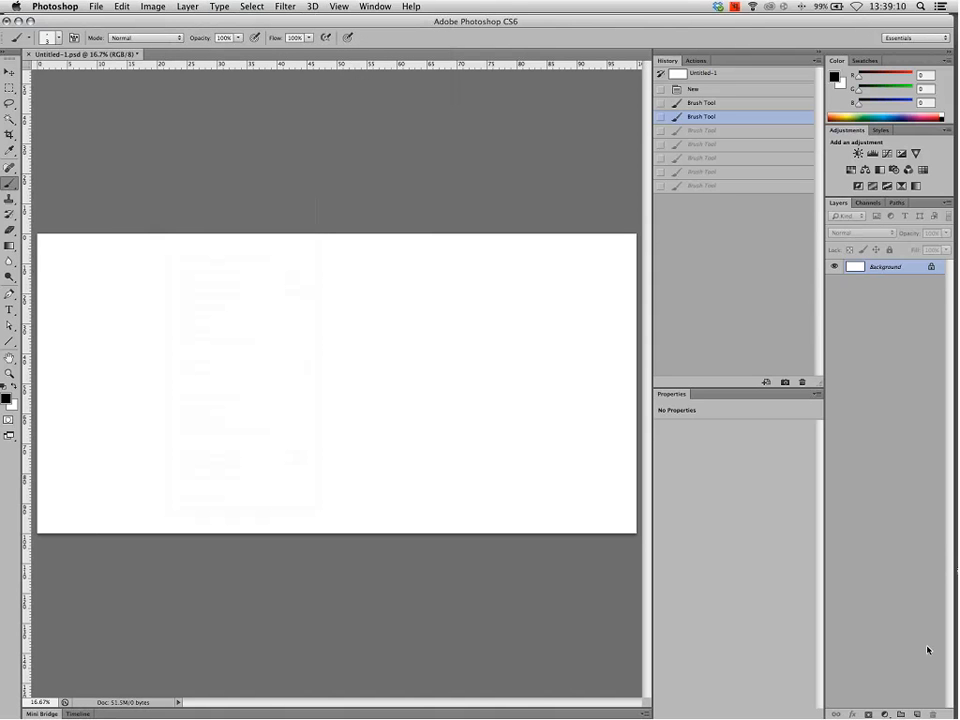
click(916, 714)
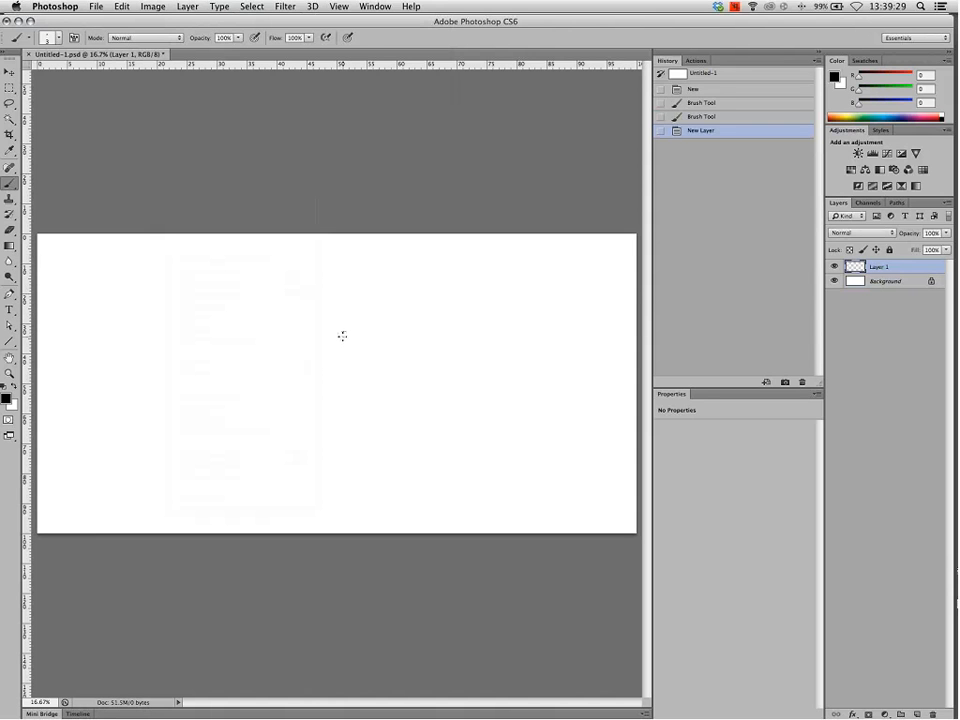
Activate the Rectangular Marquee tool, examine the marquee variants grouped with it, and switch to the Move tool
key(m)
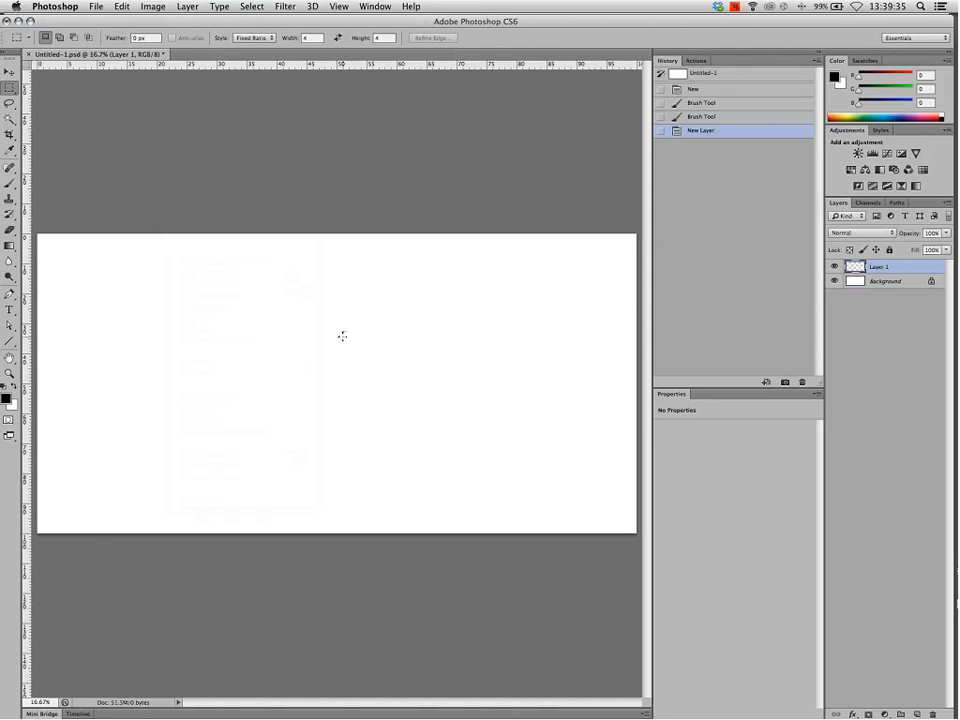
right_click(9, 94)
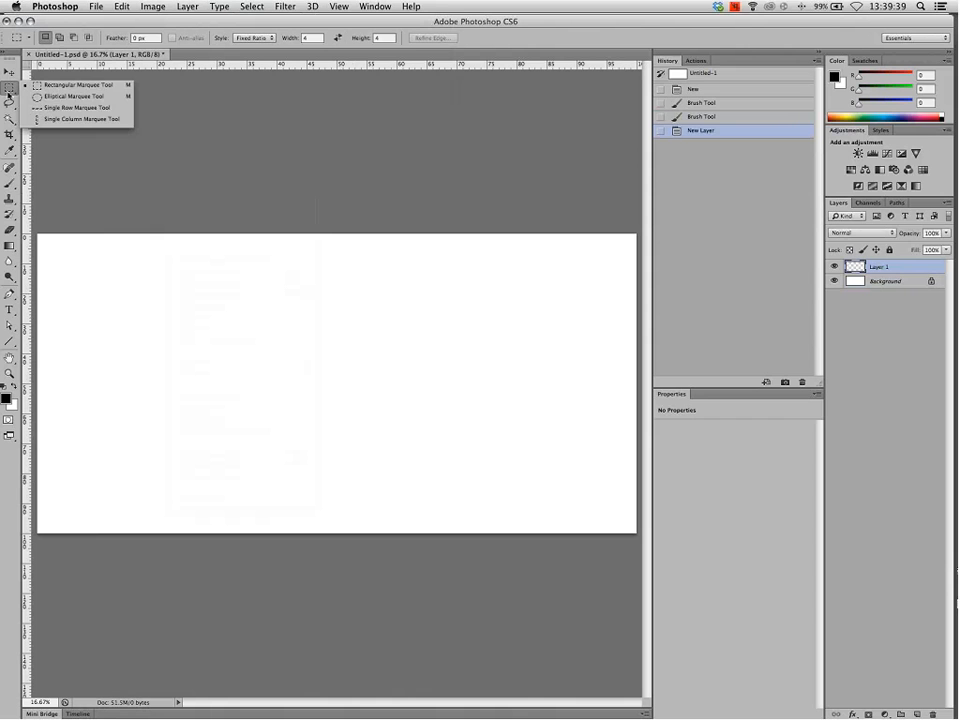
click(11, 88)
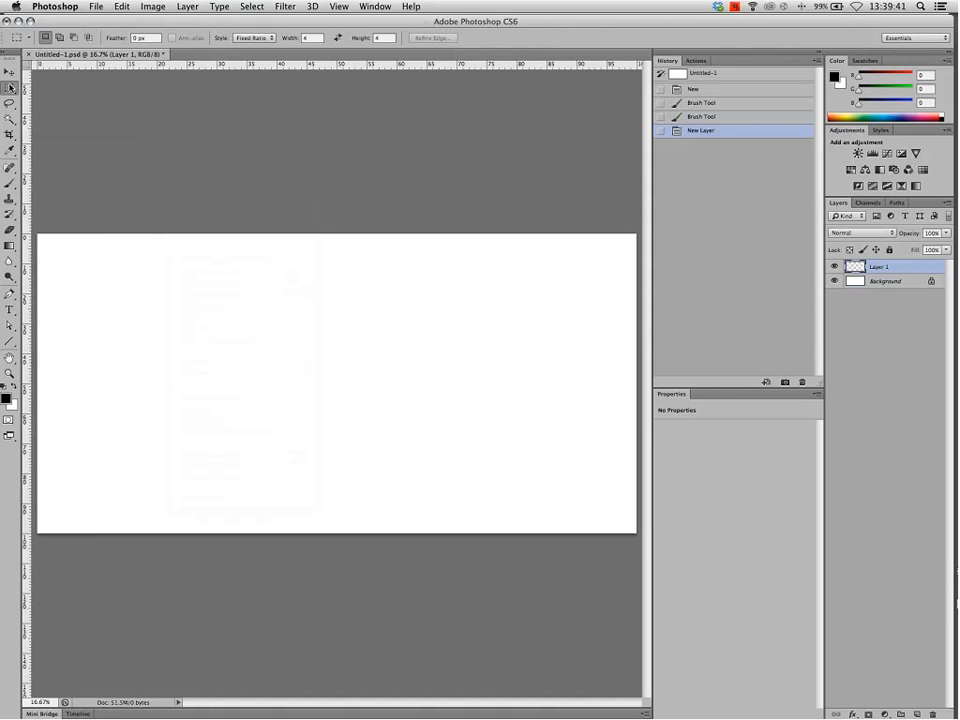
click(10, 91)
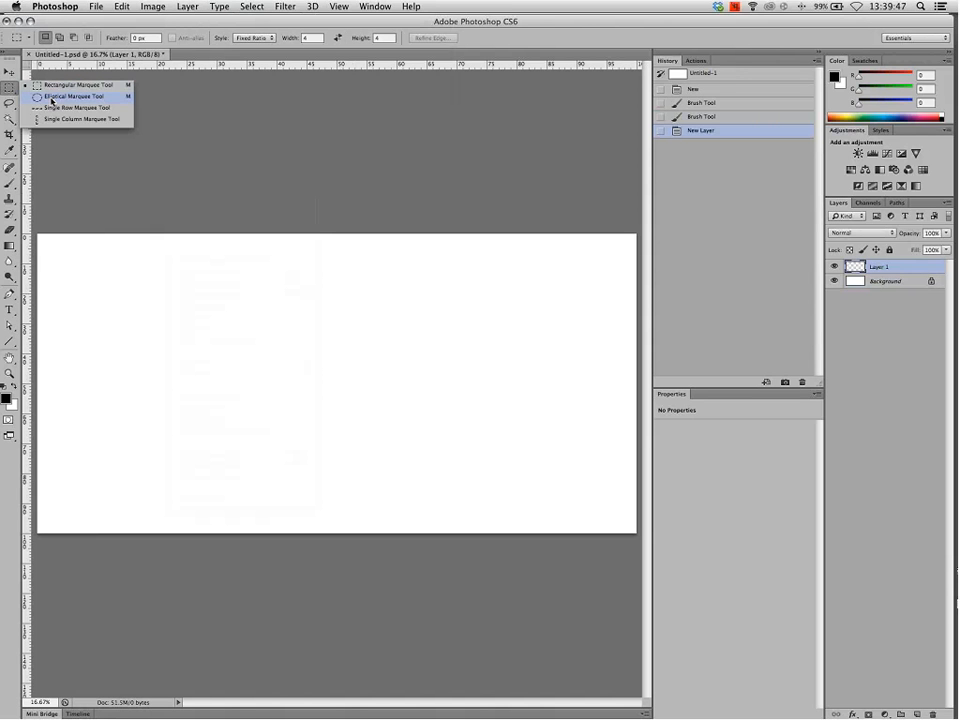
click(124, 87)
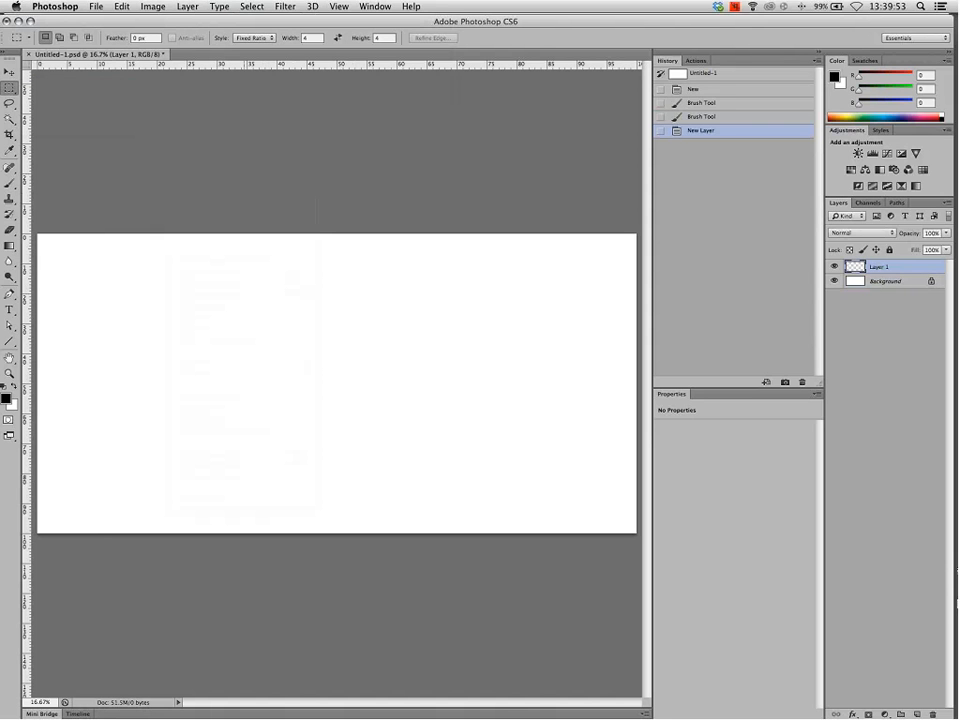
key(shift+m)
click(10, 73)
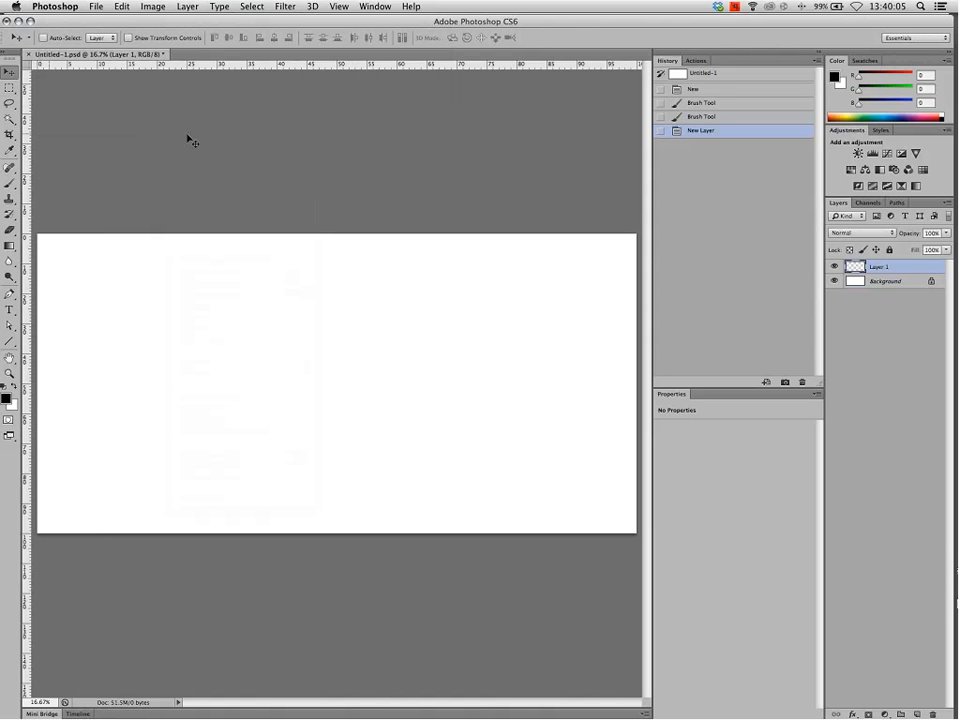
Cycle through the lasso tool variants until the Polygonal Lasso tool is active
click(10, 104)
key(shift+l)
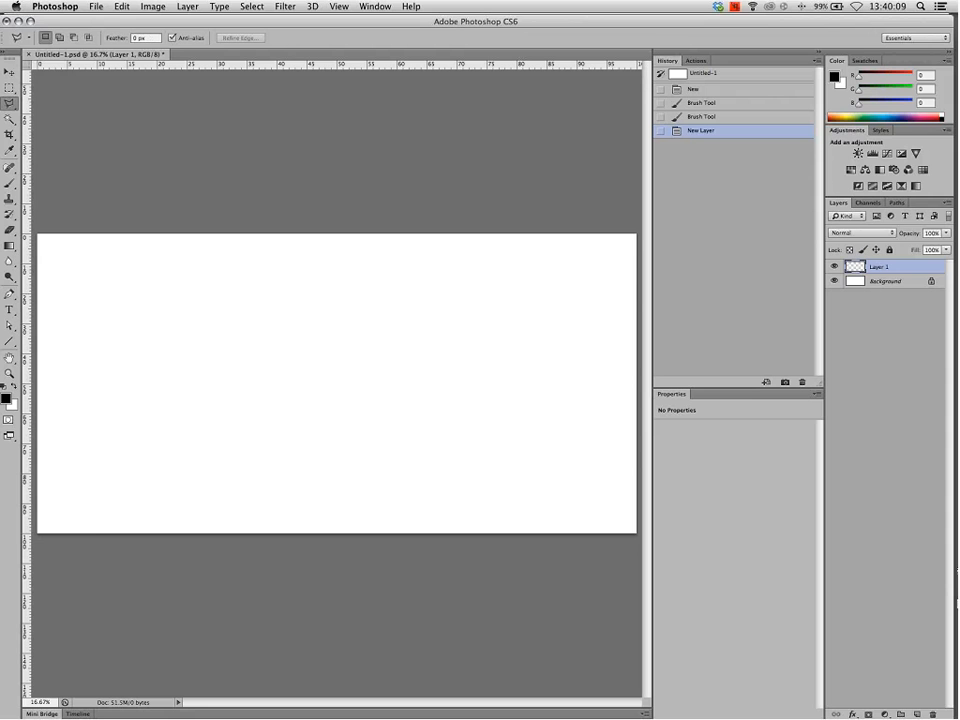
key(shift+l)
key(shift+l)
key(shift+l)
key(shift+l)
key(shift+l)
key(shift+l)
key(shift+l)
Draw a closed four-sided selection with the Polygonal Lasso, wide at the top and narrow at the bottom, left of the canvas centre
click(231, 420)
click(148, 303)
click(421, 297)
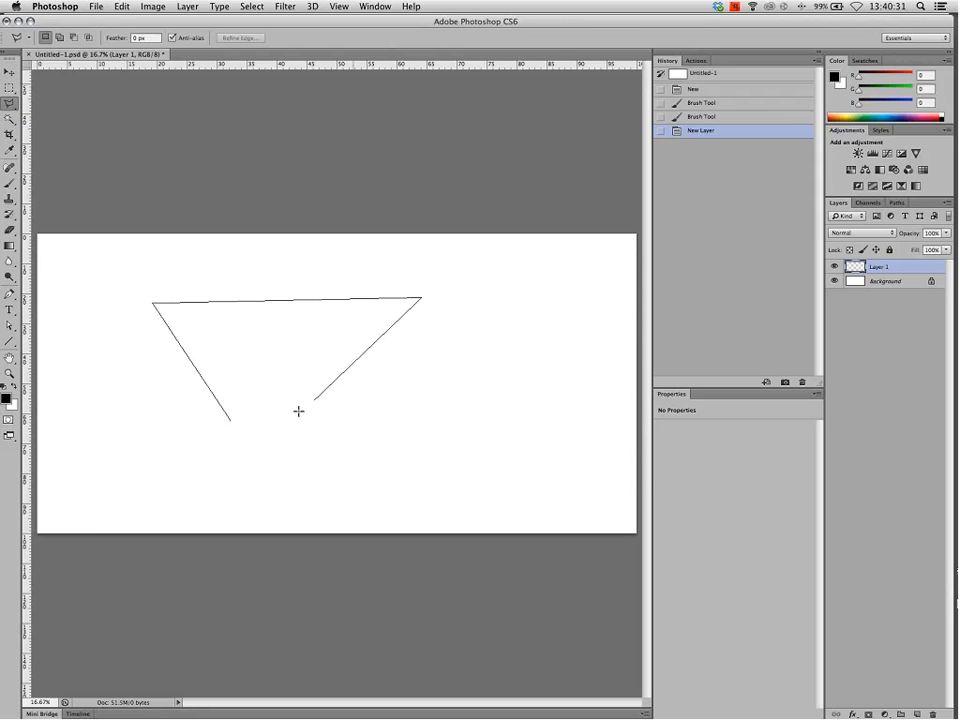
click(231, 420)
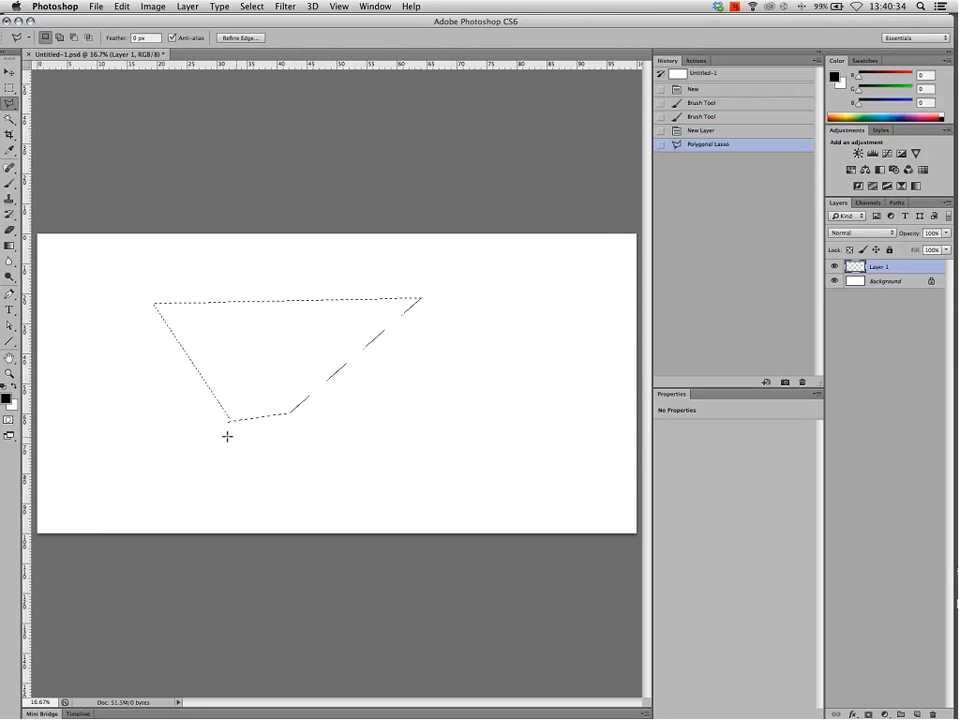
Fill the selection on Layer 1 with dark green using the Color option, Normal mode and 100% opacity
key(shift+F5)
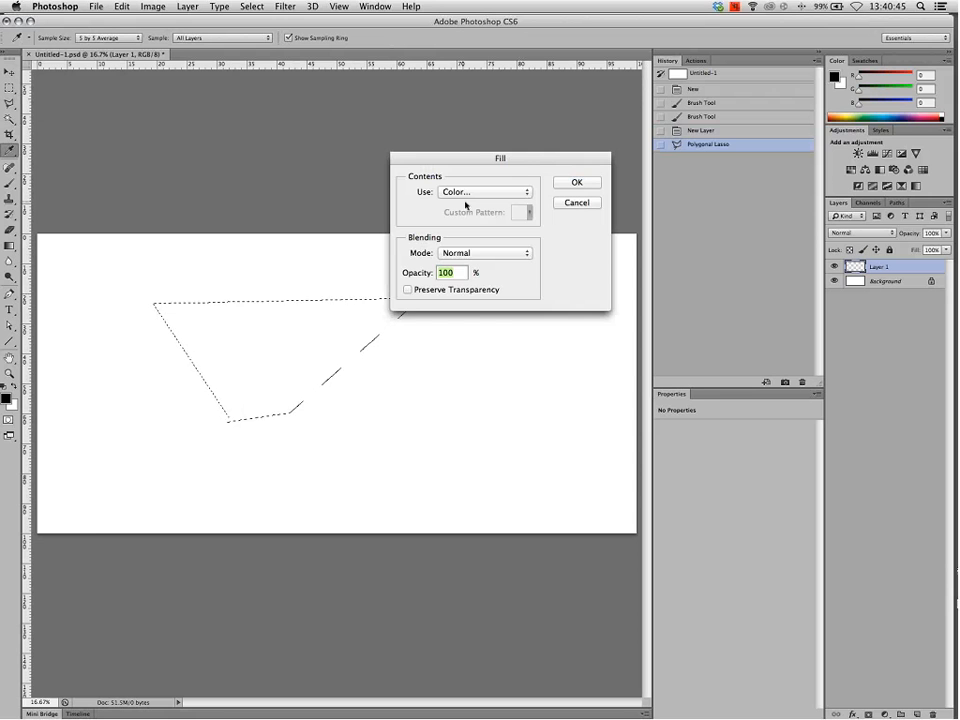
click(525, 191)
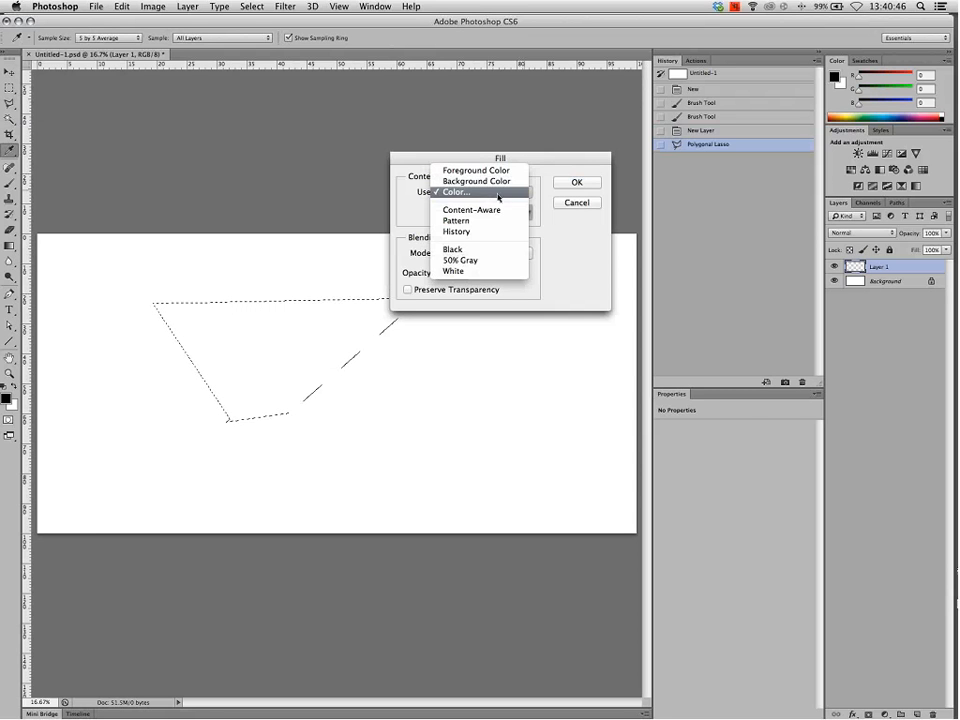
click(498, 191)
click(715, 200)
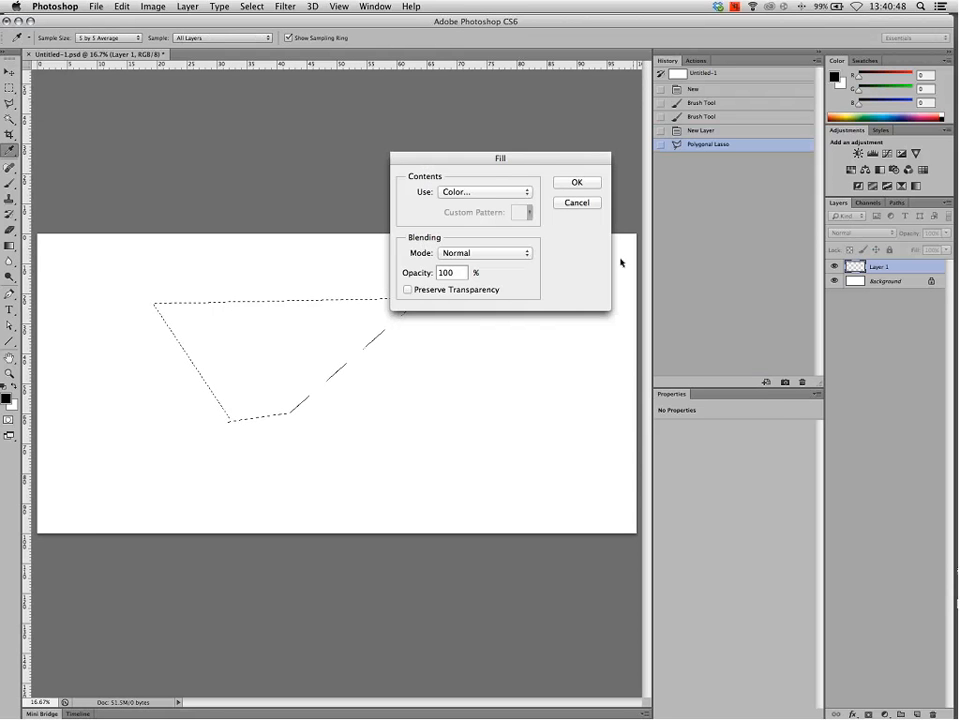
key(Return)
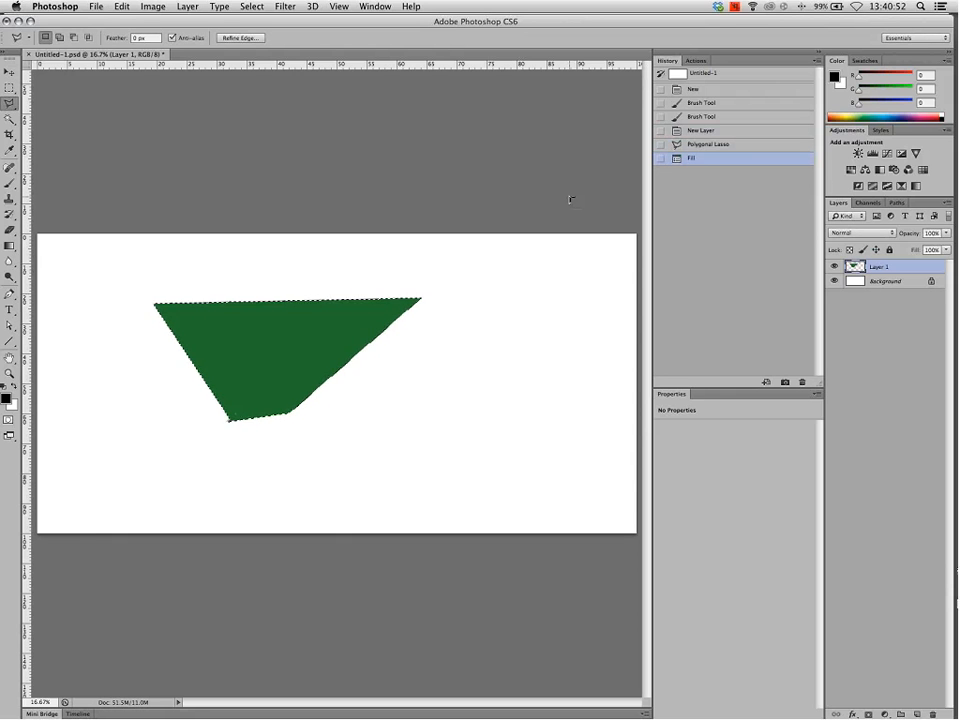
Copy the selected green shape to a new layer and move the copy to the lower right of the canvas
key(super+j)
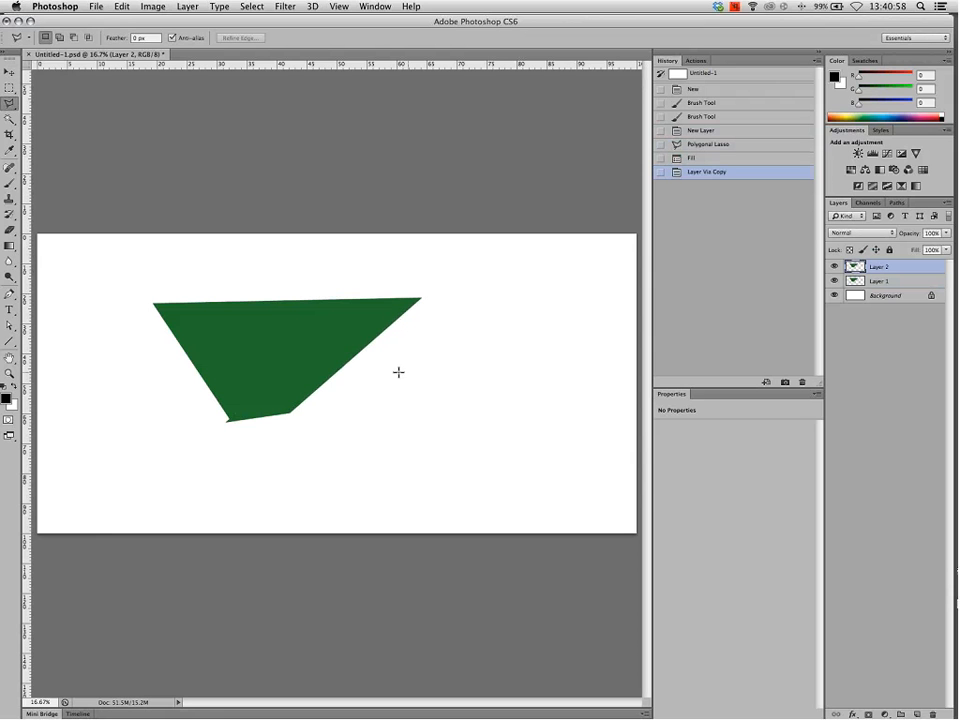
key(v)
mouse_move(379, 388)
mouse_down()
mouse_move(592, 394)
mouse_move(573, 472)
mouse_up()
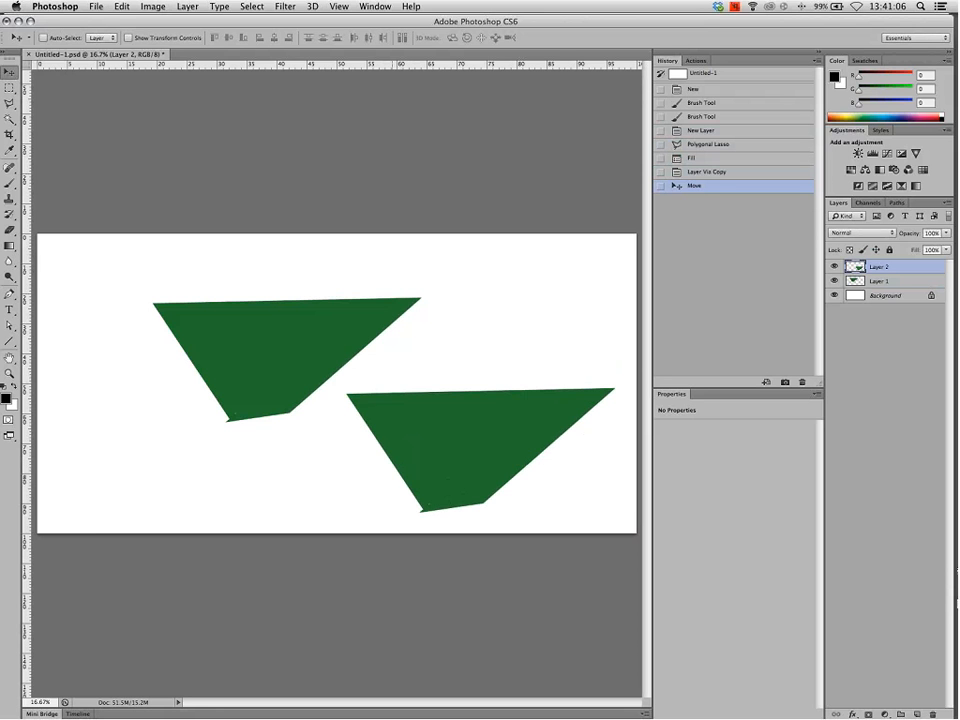
Reposition the two green shapes alternately by picking each on the canvas, until the copy overlaps the original's lower right edge
ctrl+click(264, 358)
drag(288, 368, 225, 374)
mouse_move(461, 433)
mouse_down()
mouse_move(456, 409)
mouse_move(463, 446)
mouse_up()
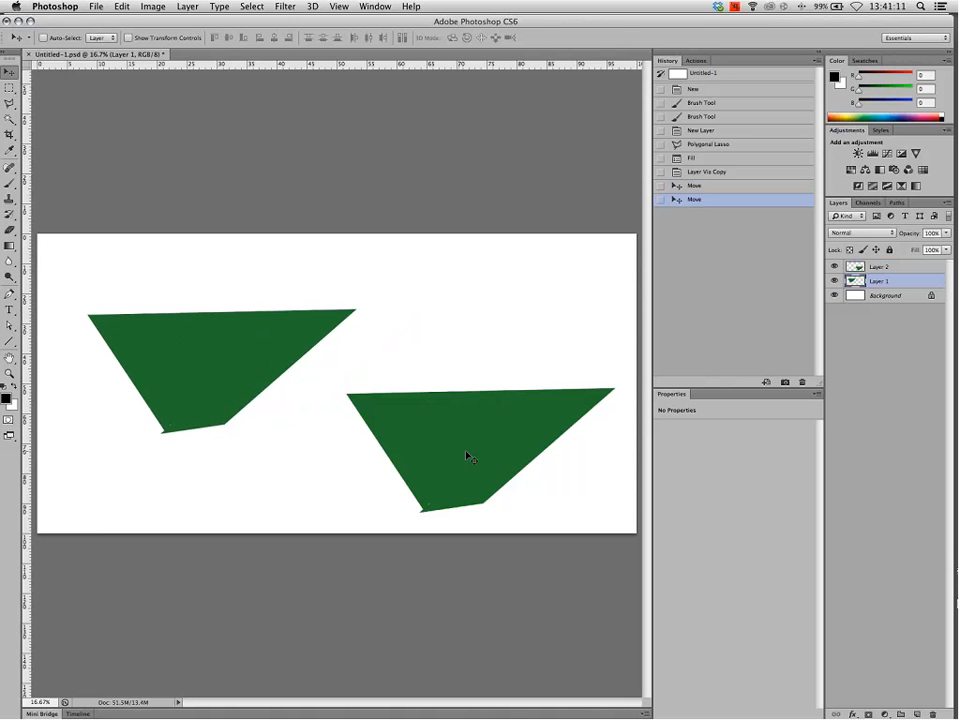
drag(465, 456, 471, 422)
drag(180, 381, 149, 340)
click(450, 402)
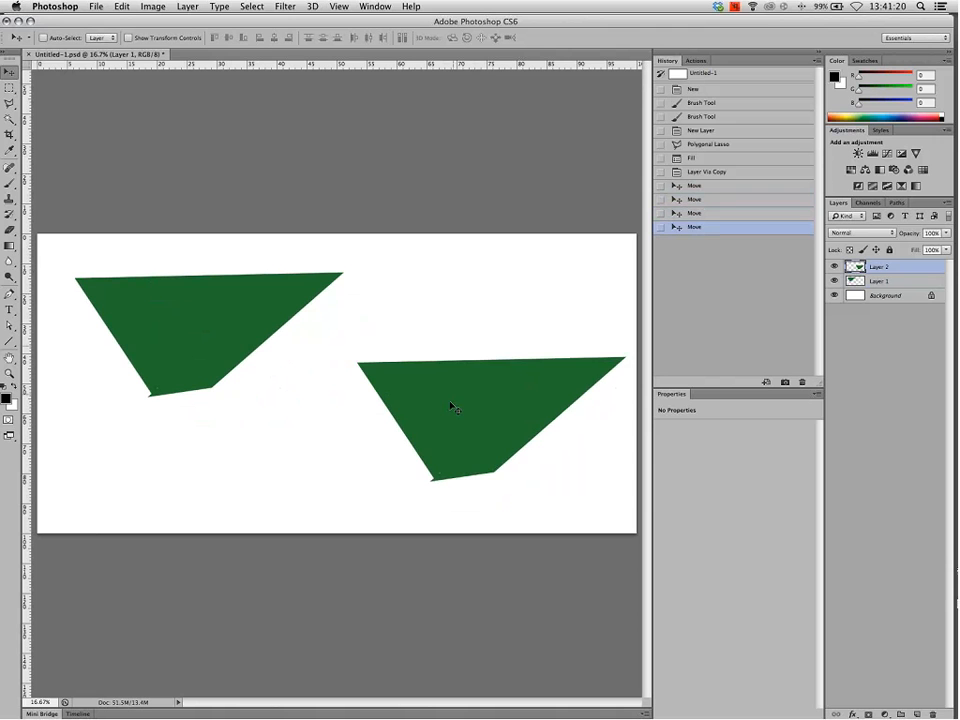
drag(421, 418, 349, 438)
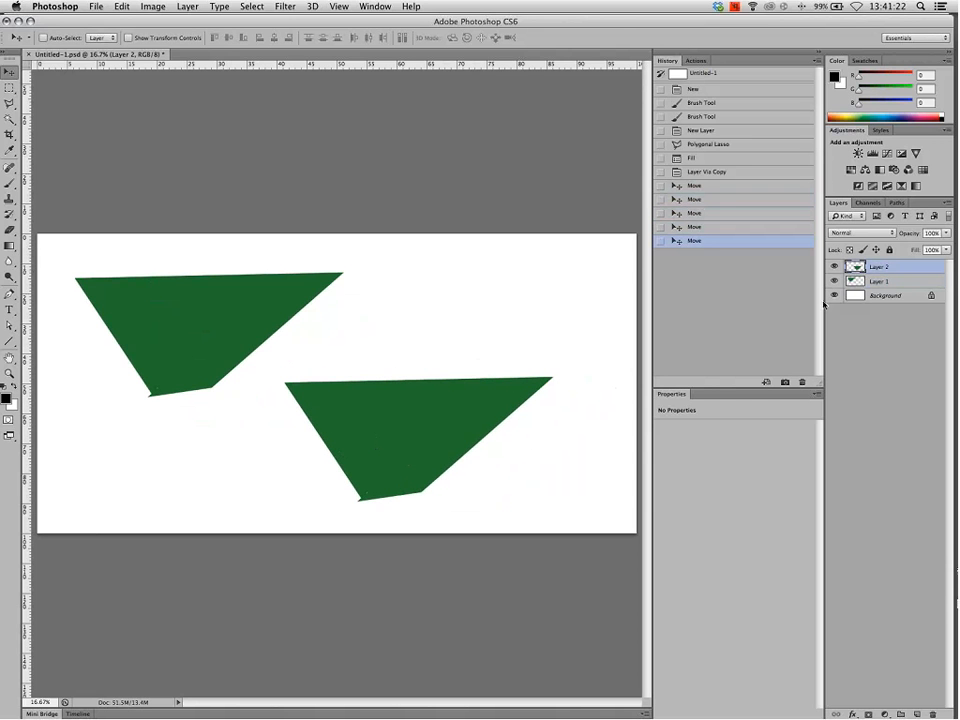
click(141, 323)
drag(141, 325, 163, 359)
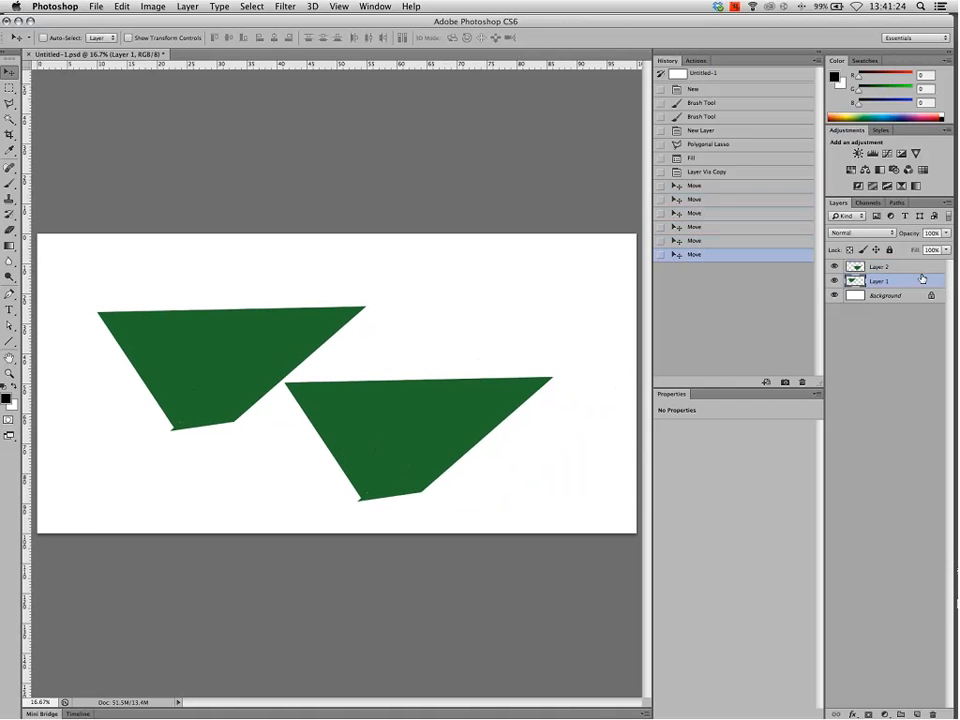
drag(439, 413, 452, 406)
drag(229, 356, 256, 338)
drag(394, 420, 381, 435)
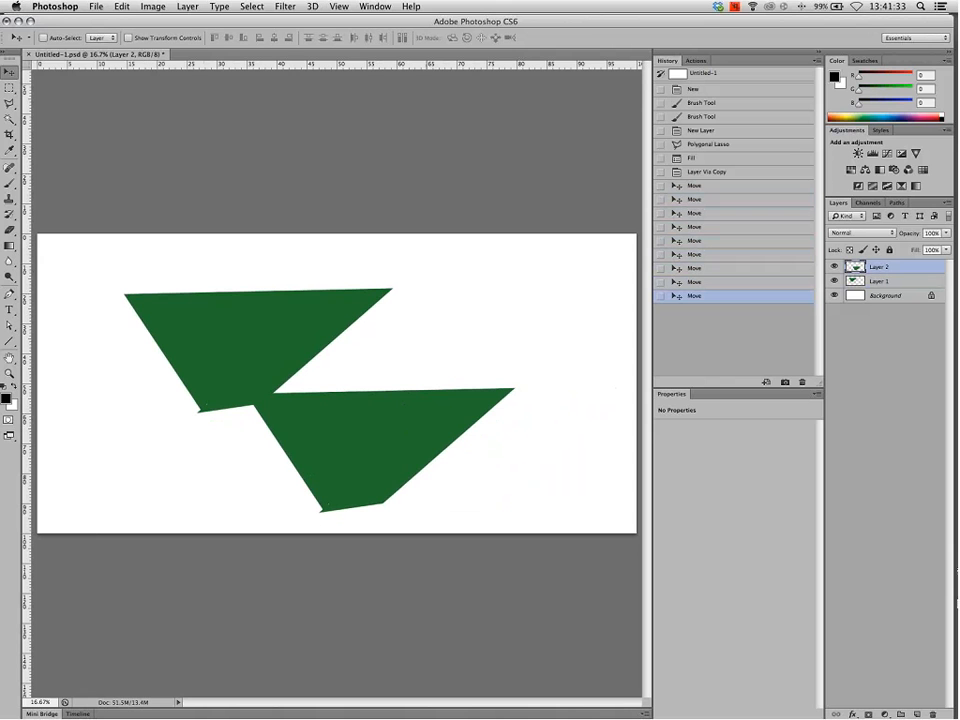
click(61, 39)
click(43, 38)
click(10, 88)
click(9, 74)
click(157, 6)
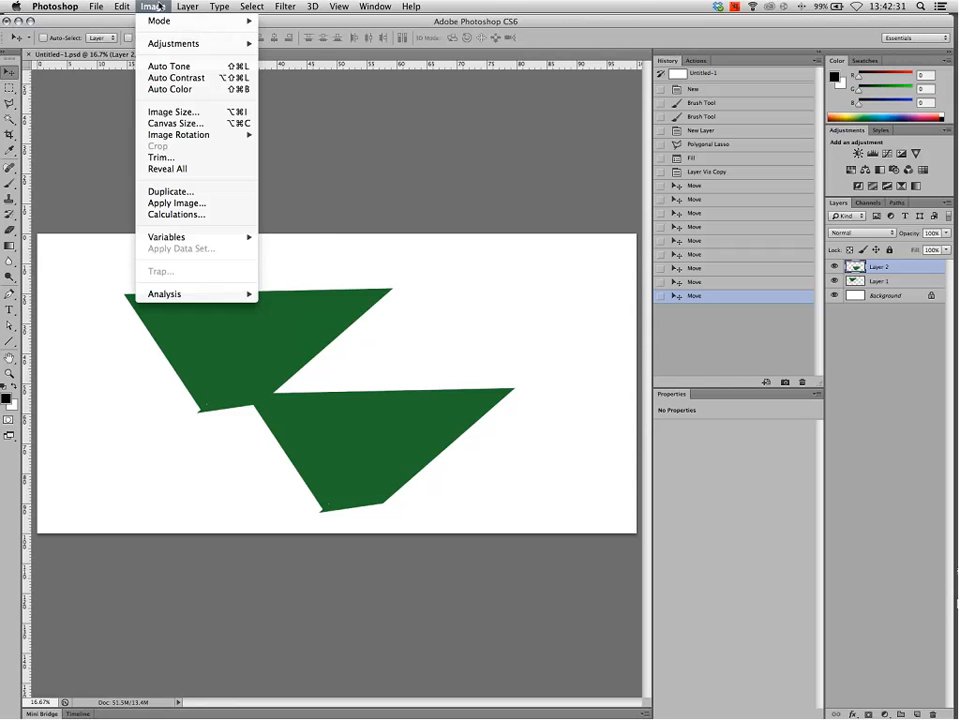
mouse_move(196, 7)
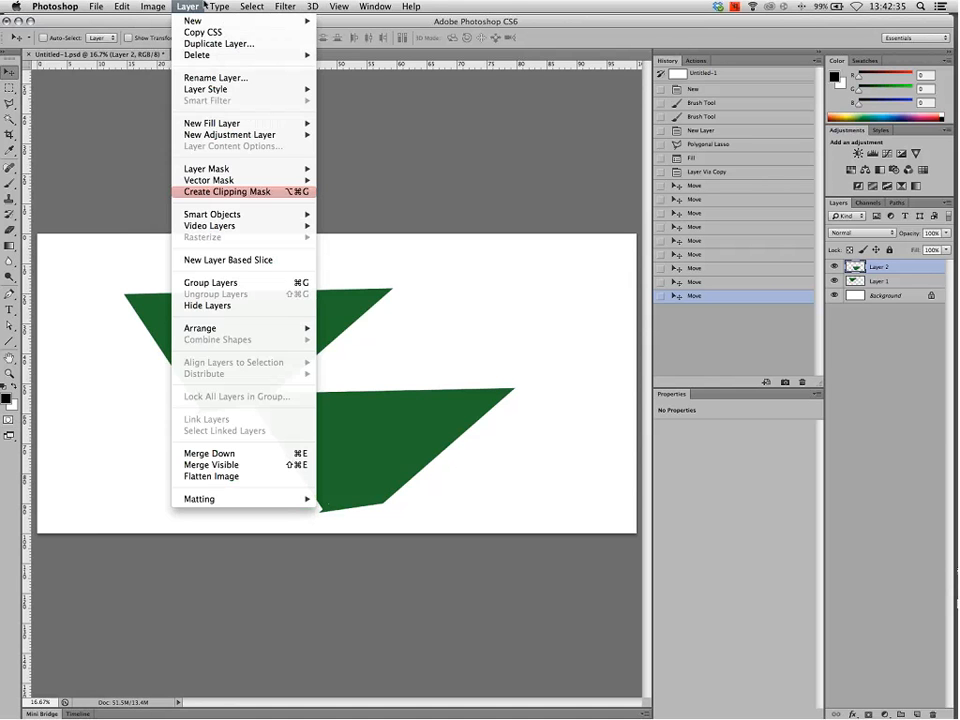
click(200, 7)
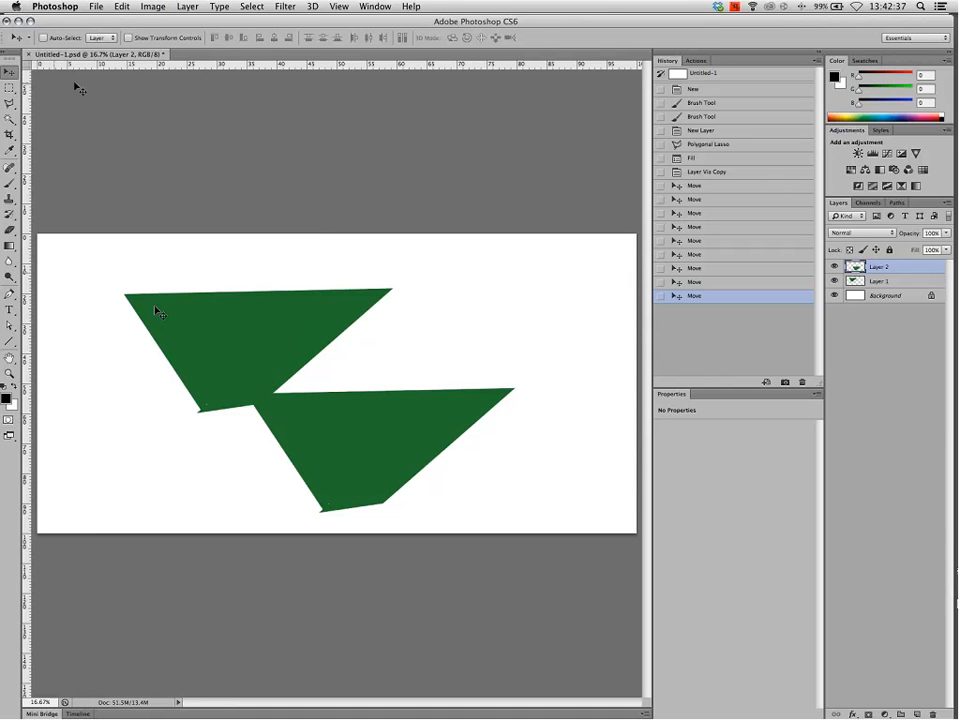
Close Untitled-1.psd without saving its changes
key(super+w)
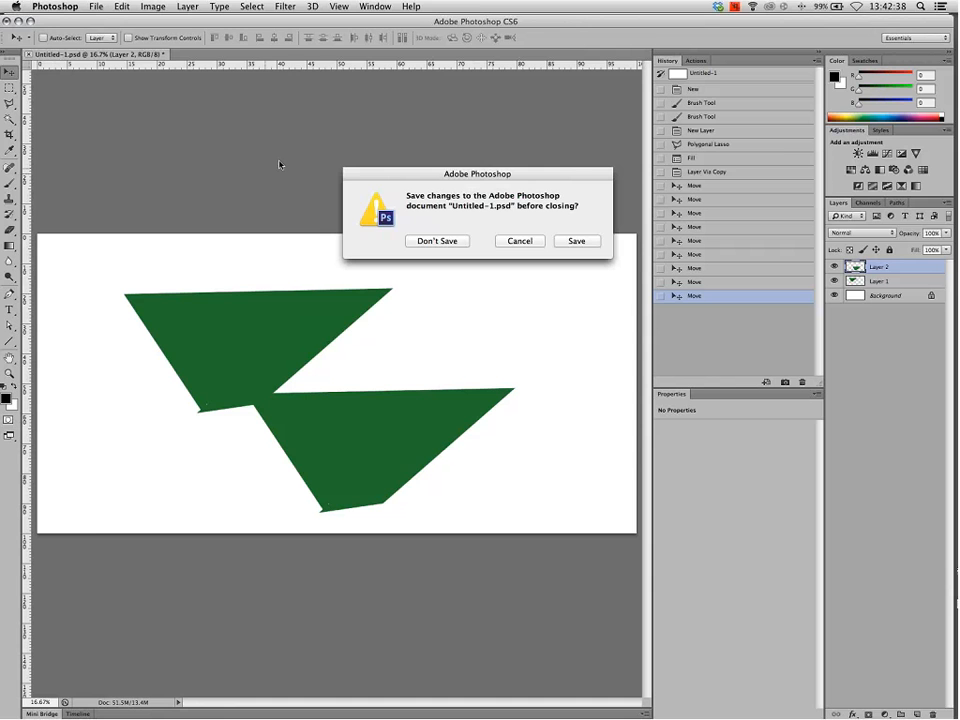
key(super+d)
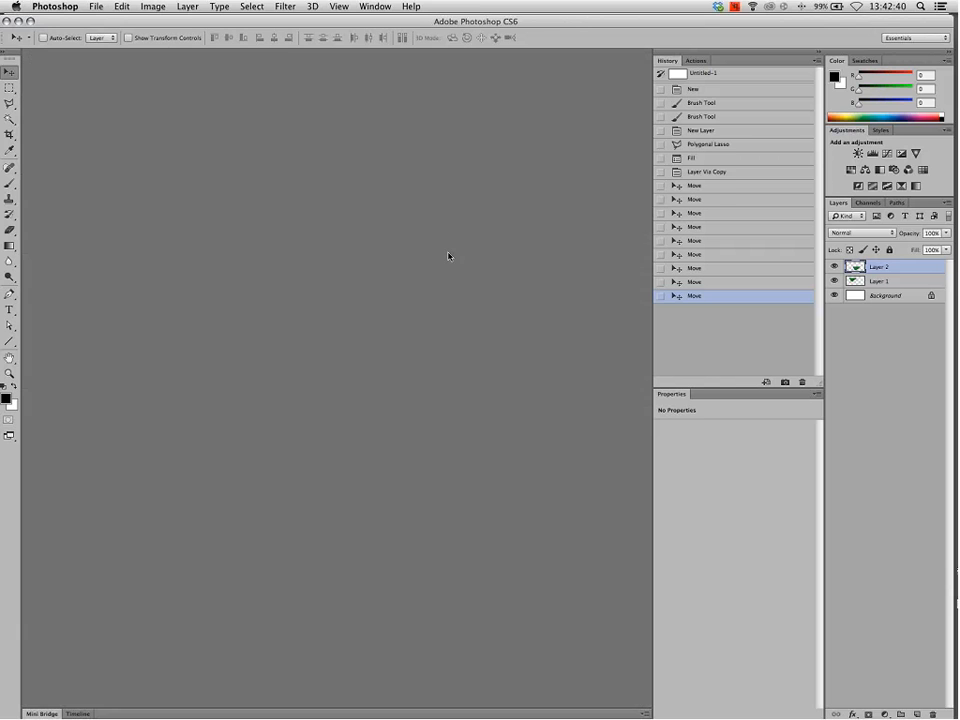
Switch to the Speed Tips presentation in Keynote, read the Shortcuts slide, and return to Photoshop
key(ctrl+Up)
click(632, 340)
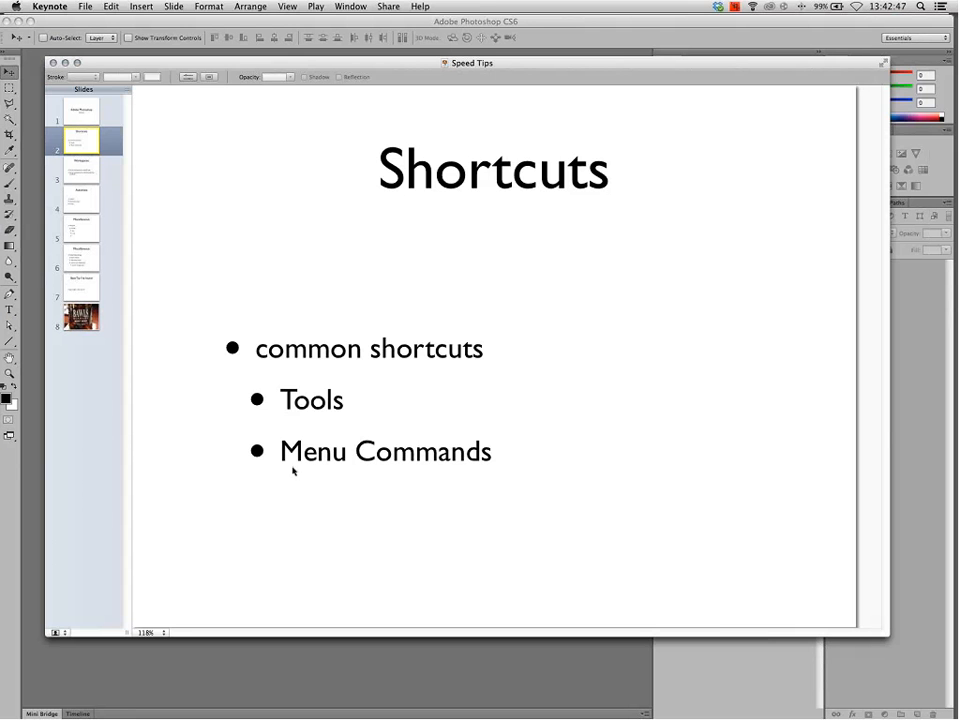
click(362, 679)
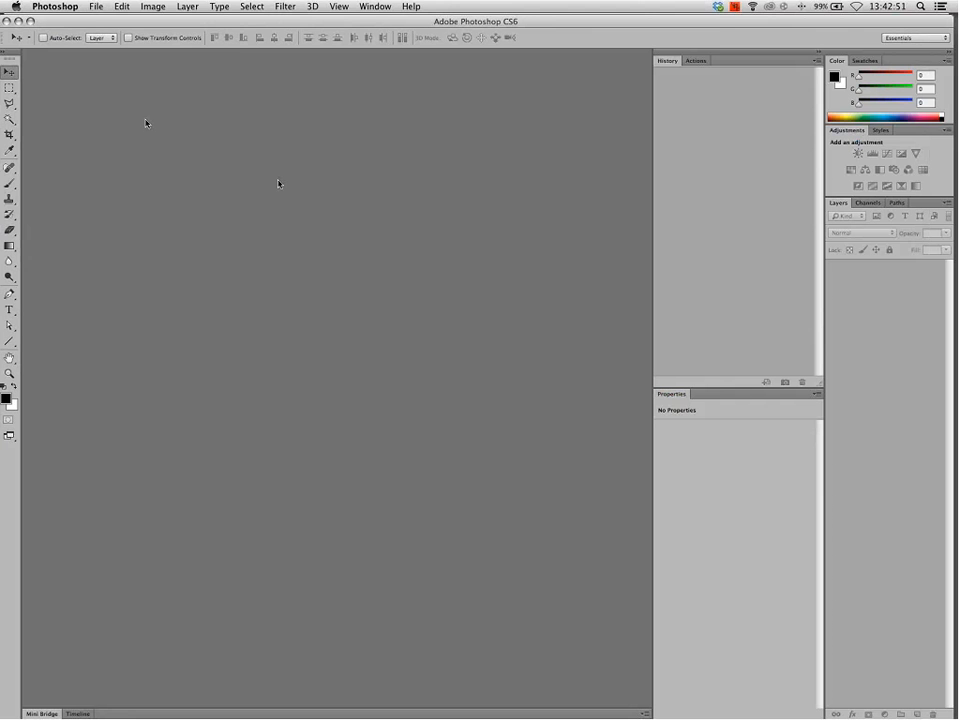
Examine the Automate commands available for files
click(95, 7)
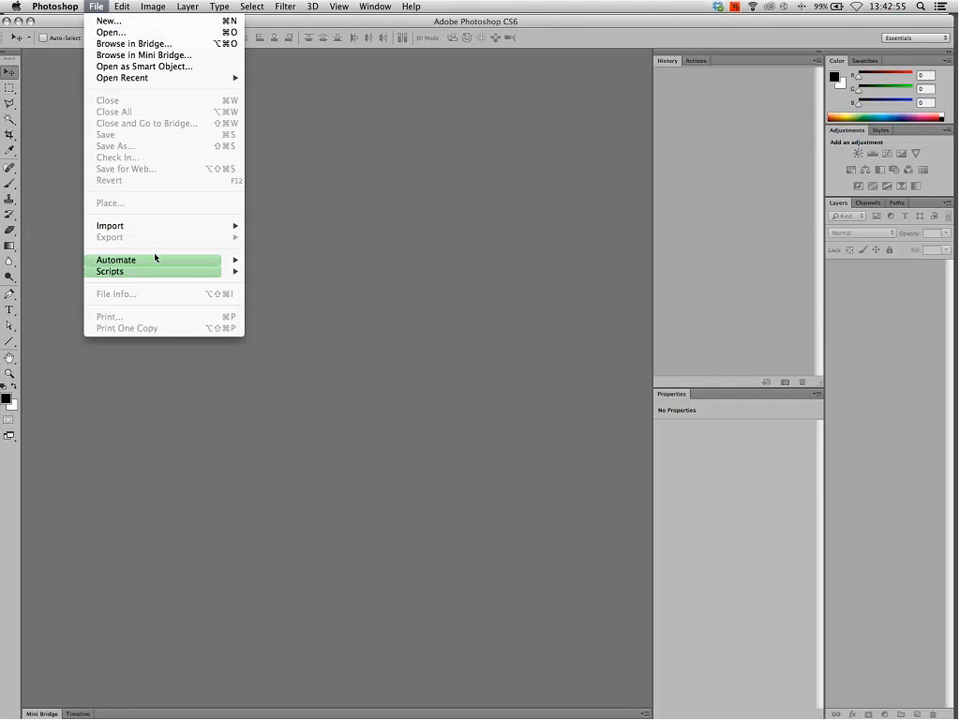
mouse_move(154, 258)
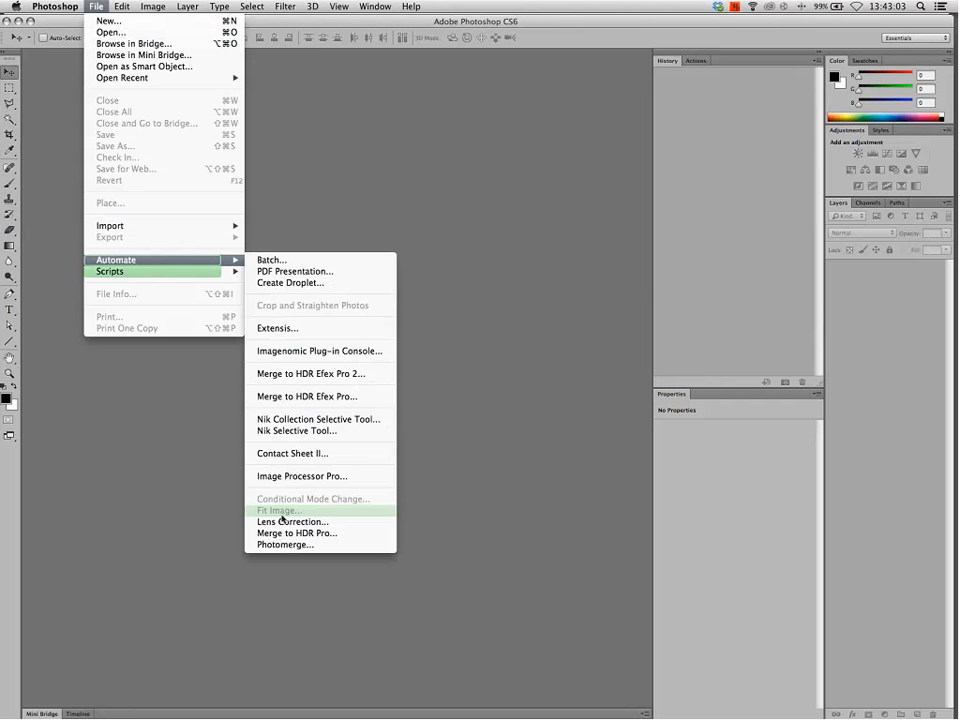
mouse_move(190, 6)
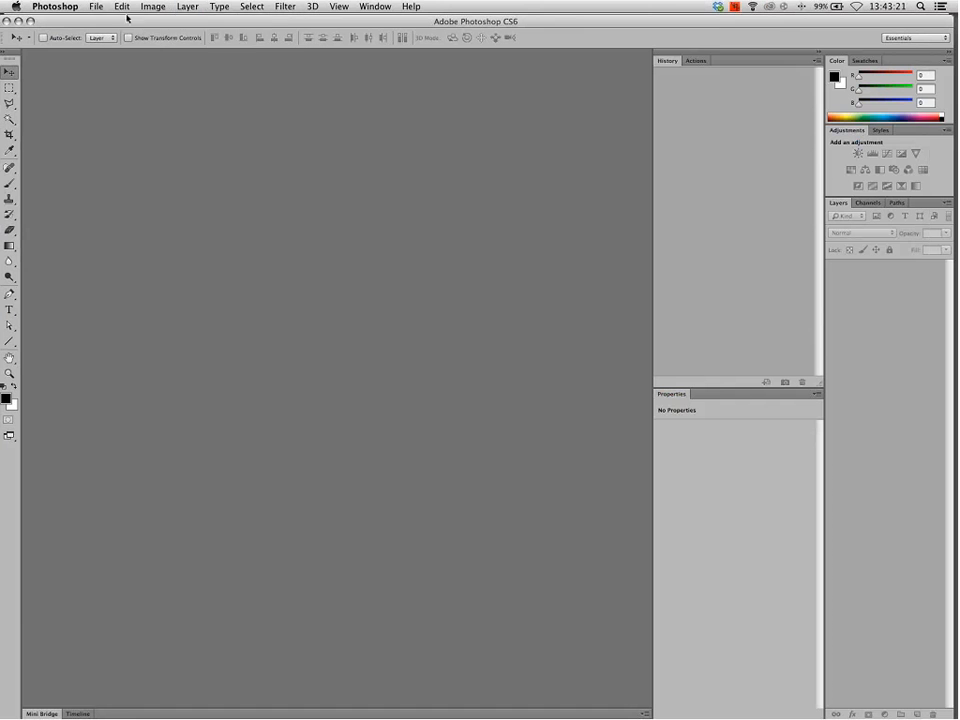
Open the application menu customization settings and review the colors assigned to Automate and its subcommands
click(121, 8)
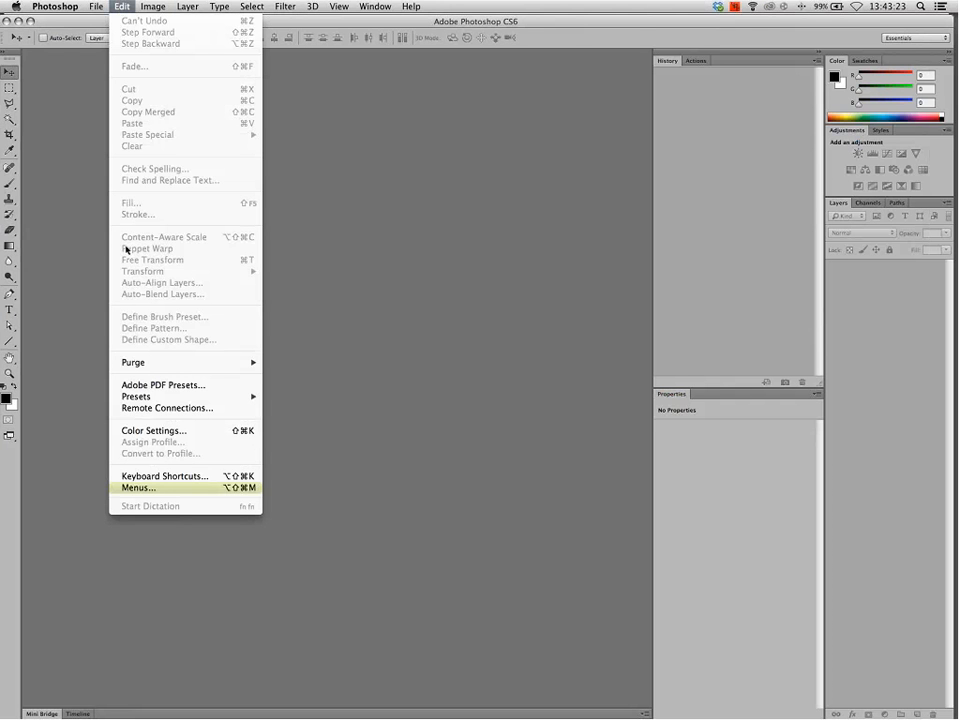
click(157, 494)
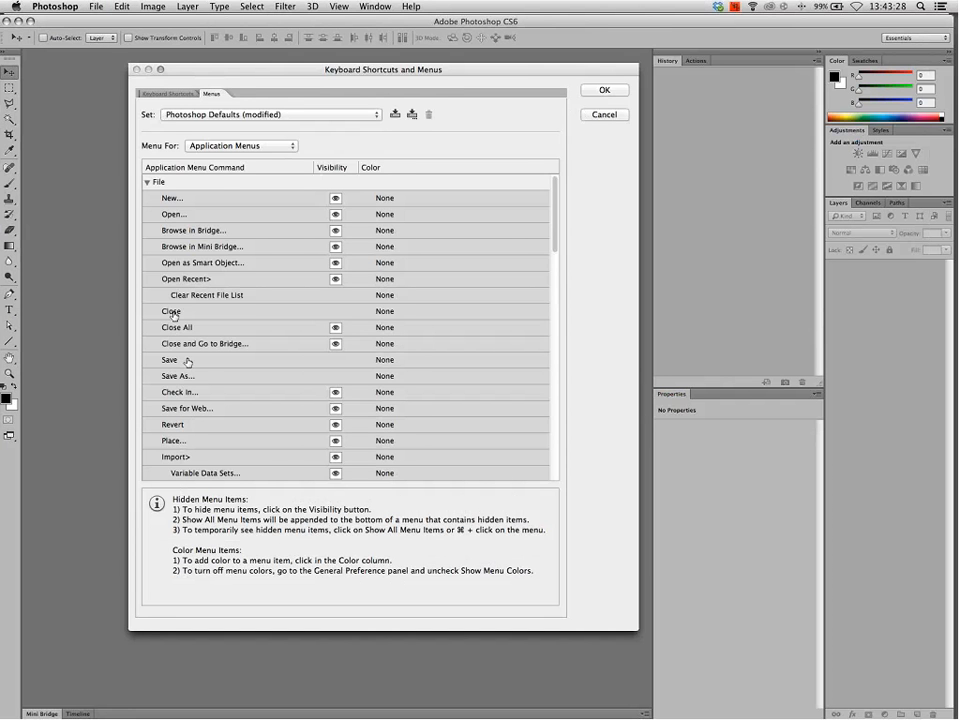
drag(302, 75, 283, 60)
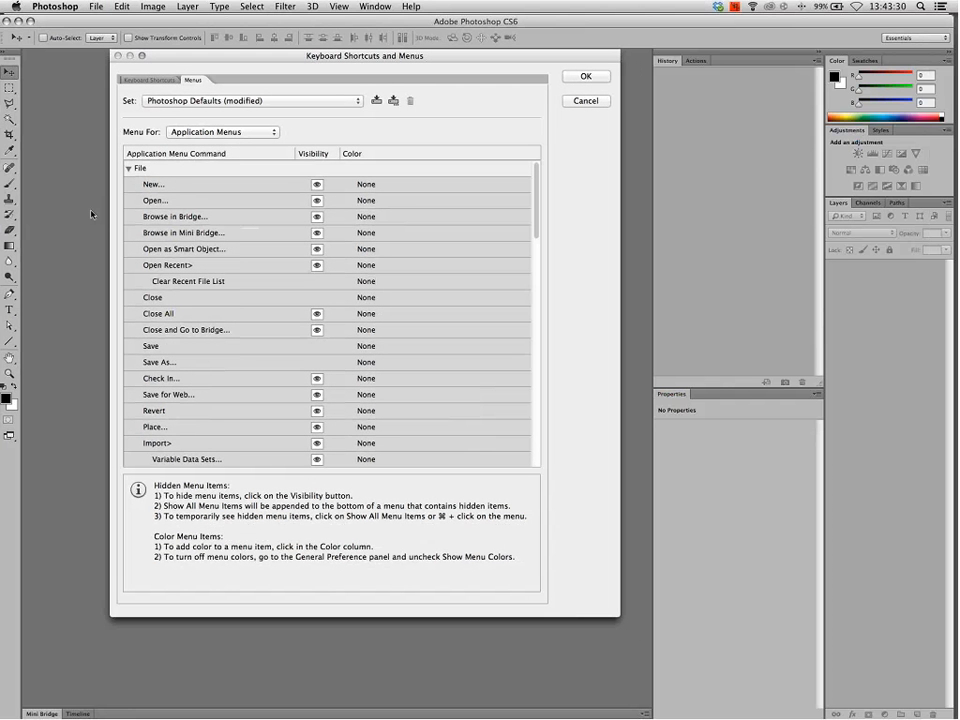
drag(535, 226, 535, 302)
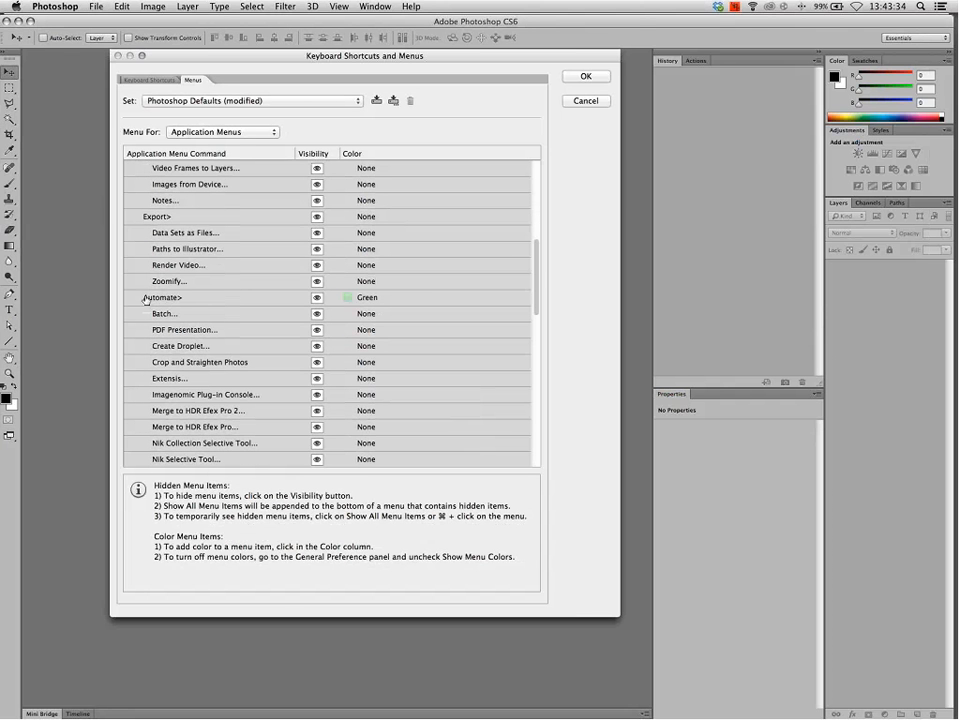
click(349, 303)
click(422, 291)
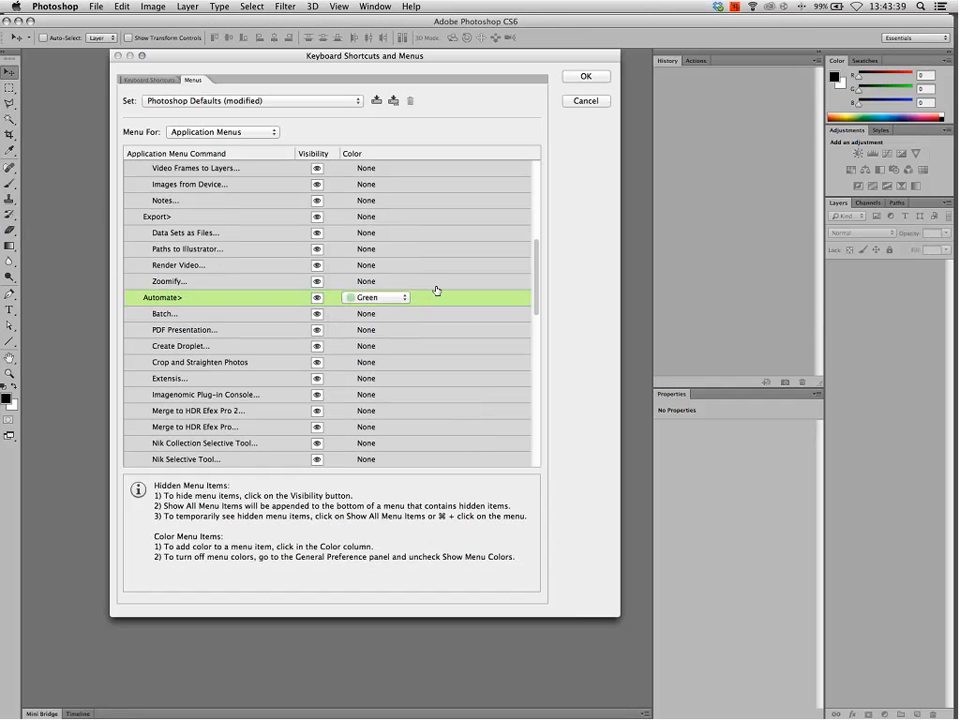
drag(536, 266, 536, 293)
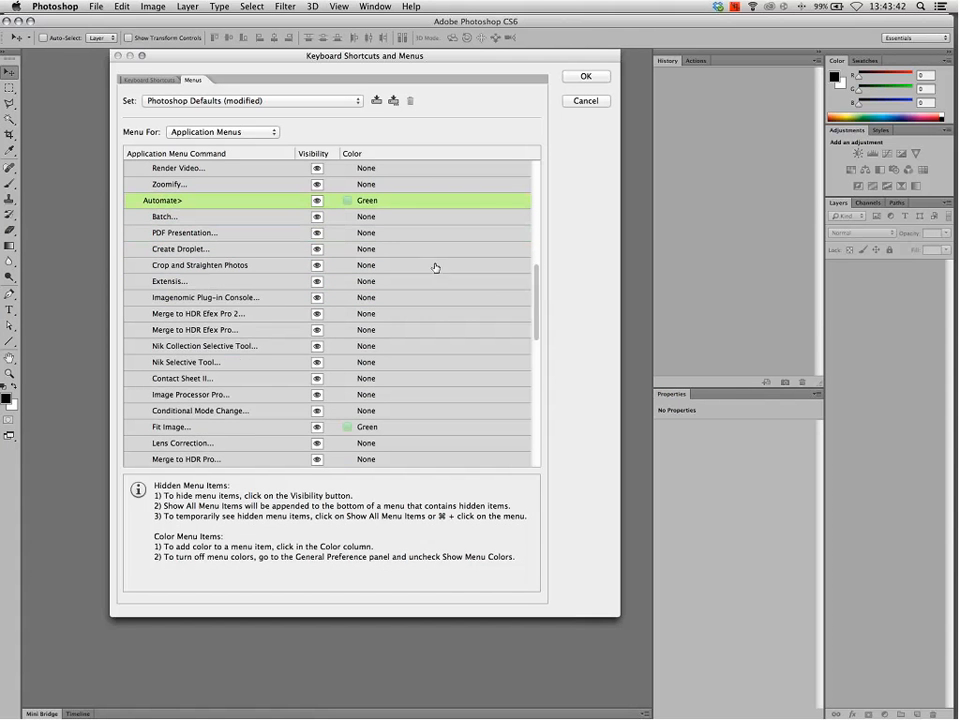
Try hiding the Batch command under Automate and restore its visibility
click(317, 216)
click(317, 234)
click(317, 218)
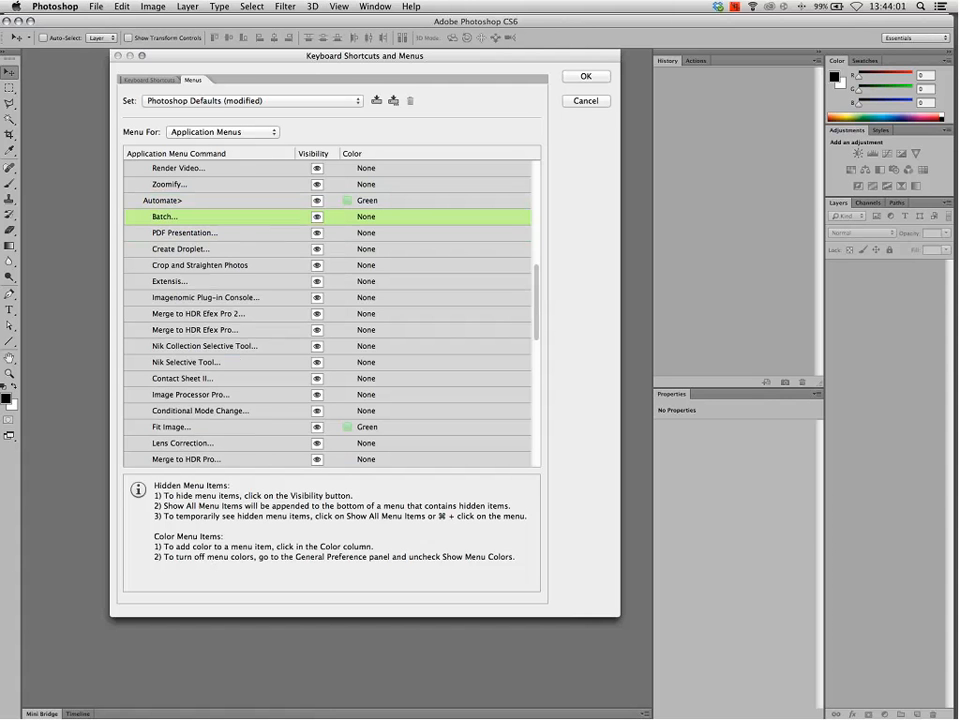
Assign the color Yellow to the New and Save As commands under File and apply the menu customization
drag(536, 268, 529, 154)
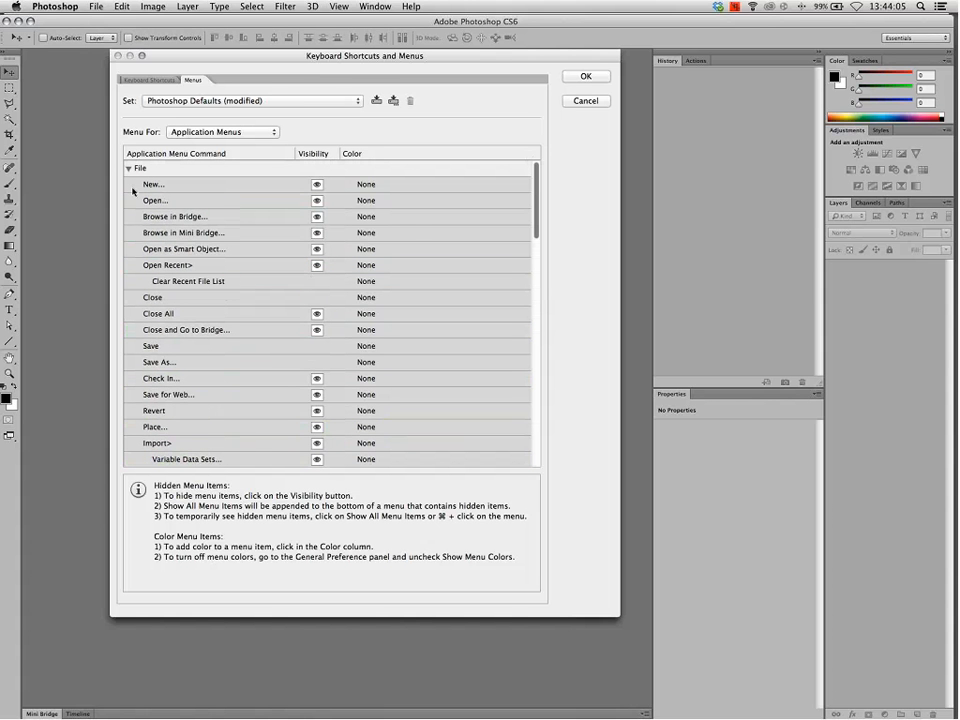
click(378, 187)
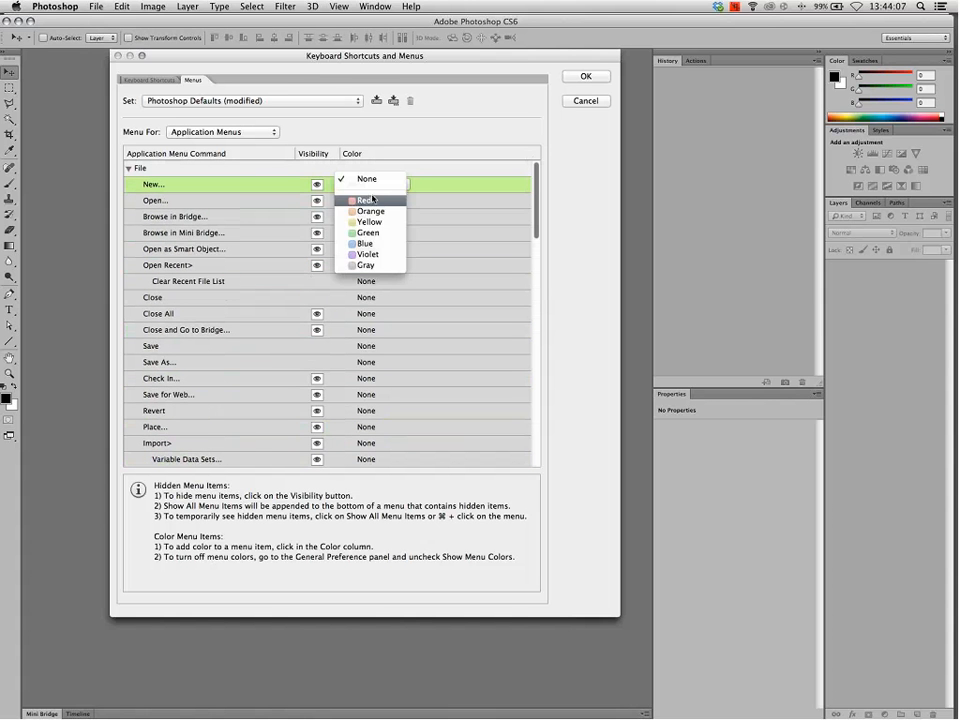
key(Escape)
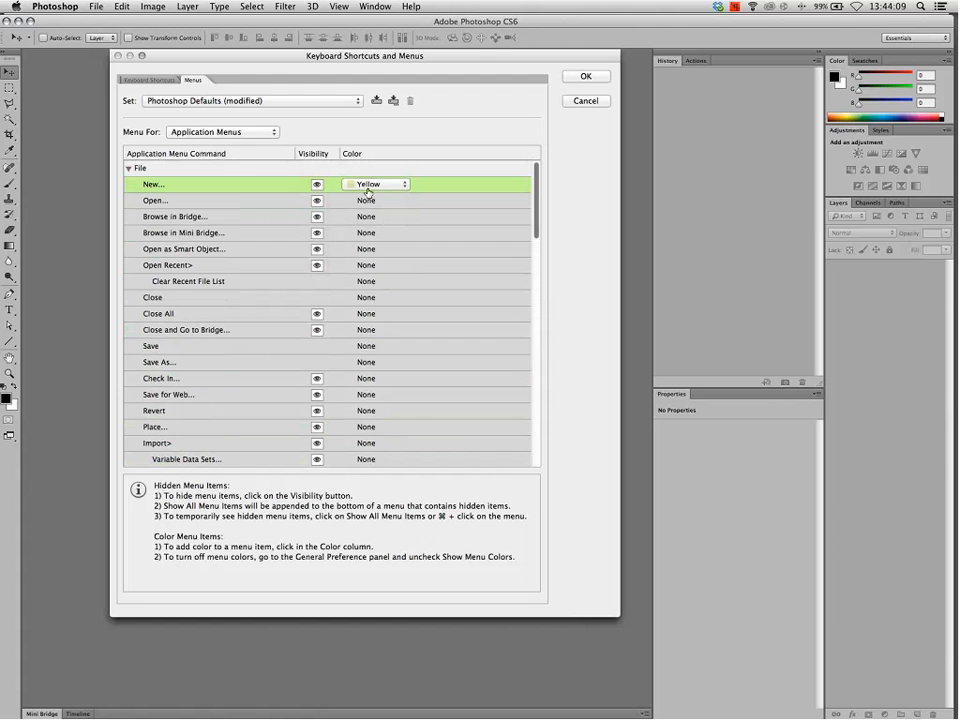
click(369, 364)
click(371, 400)
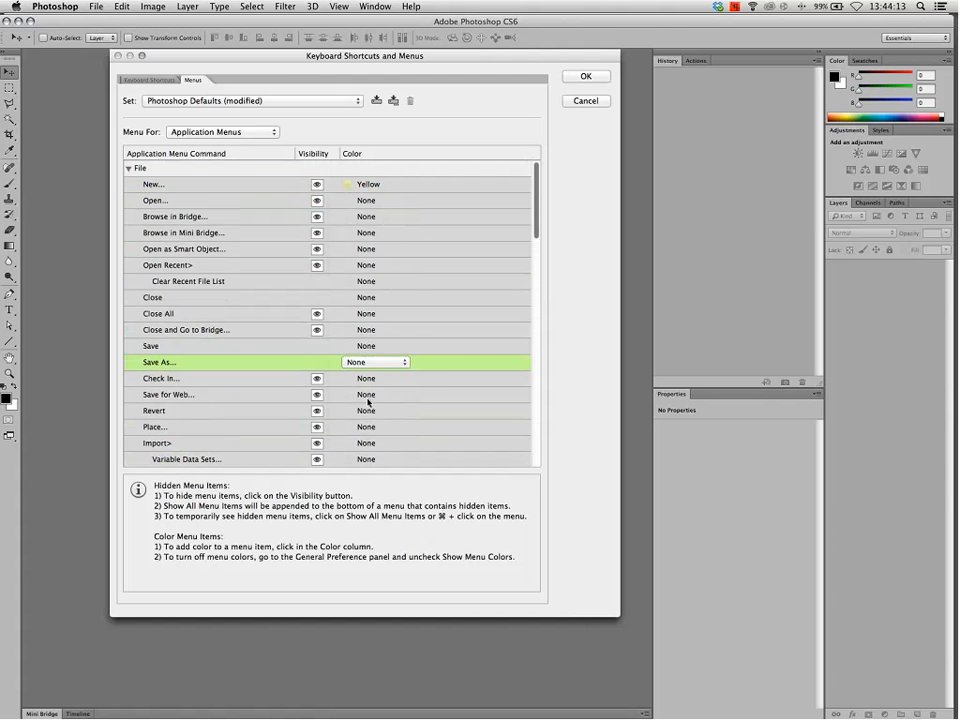
click(586, 77)
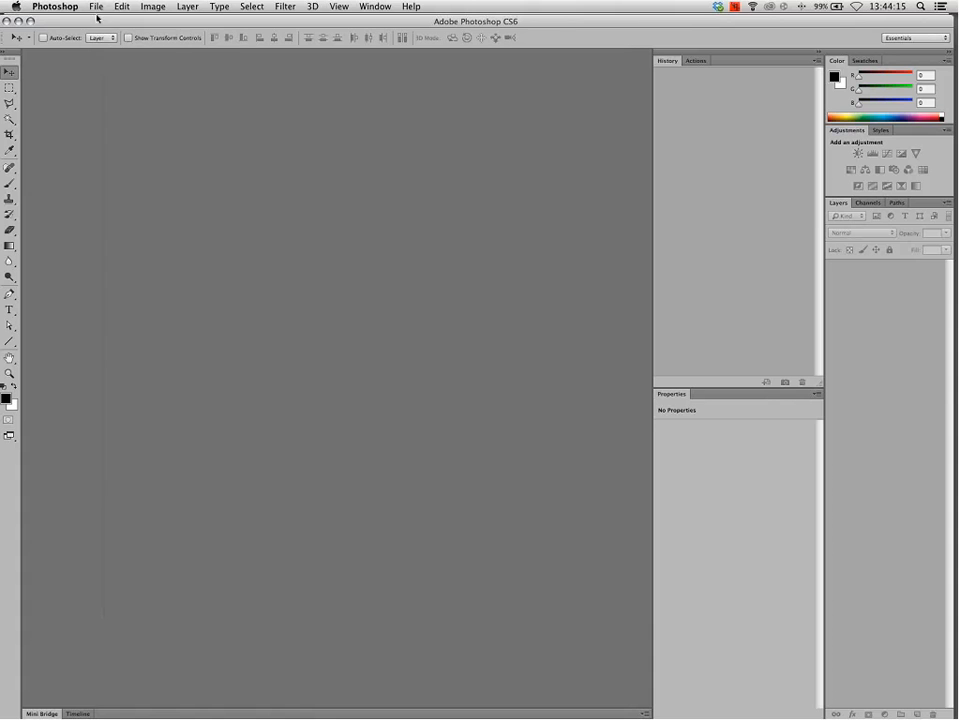
Examine the color coding of the File, Layer and Window commands, including the workspace choices
click(95, 7)
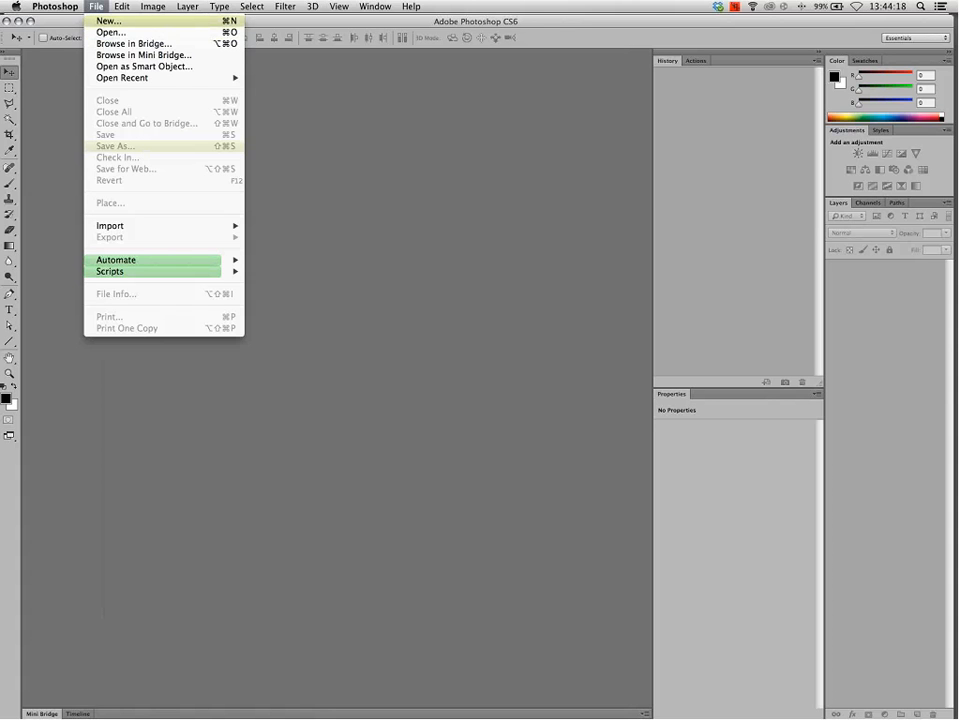
mouse_move(173, 8)
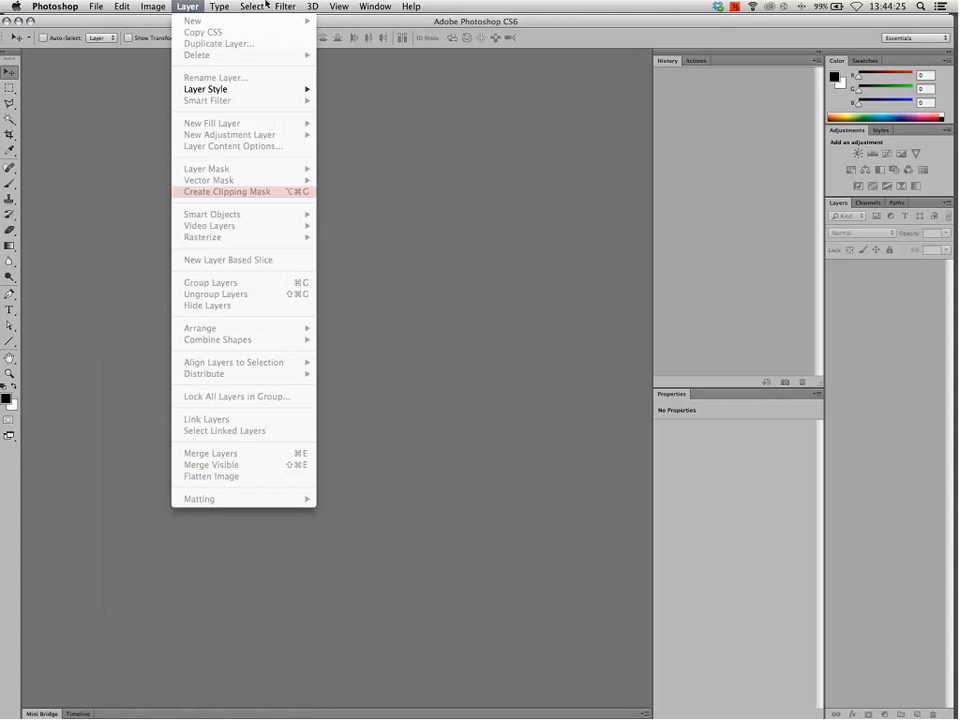
mouse_move(377, 6)
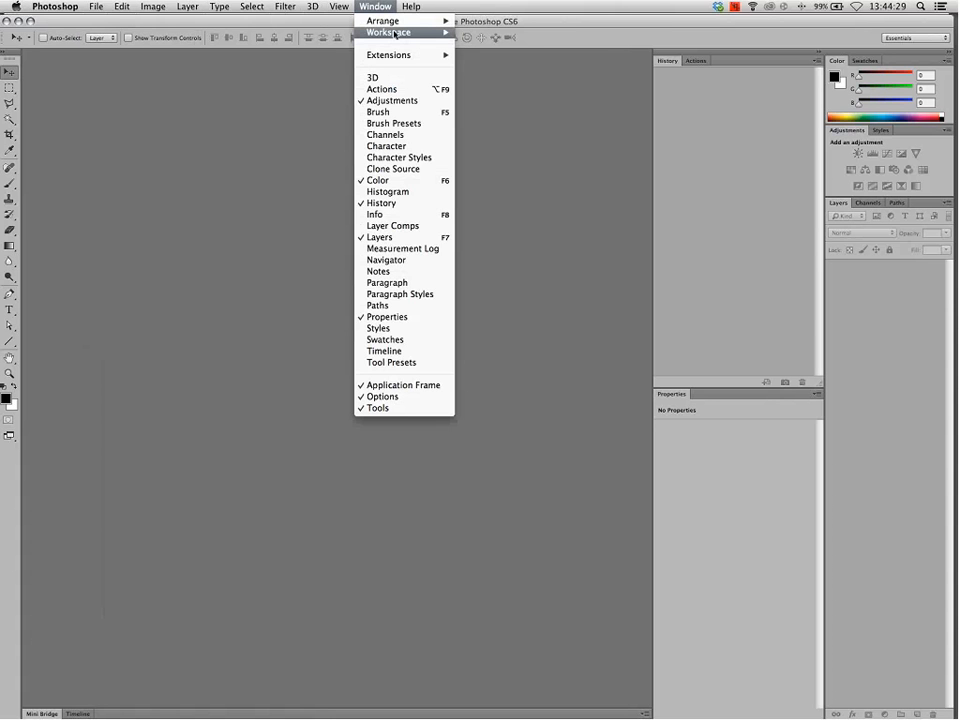
mouse_move(400, 32)
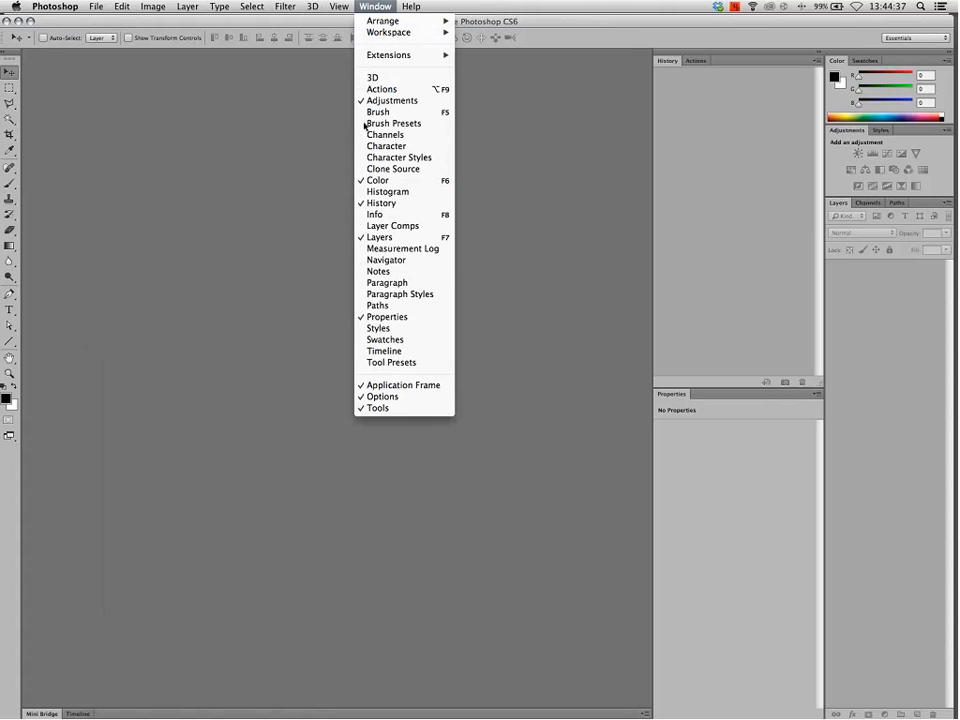
click(258, 171)
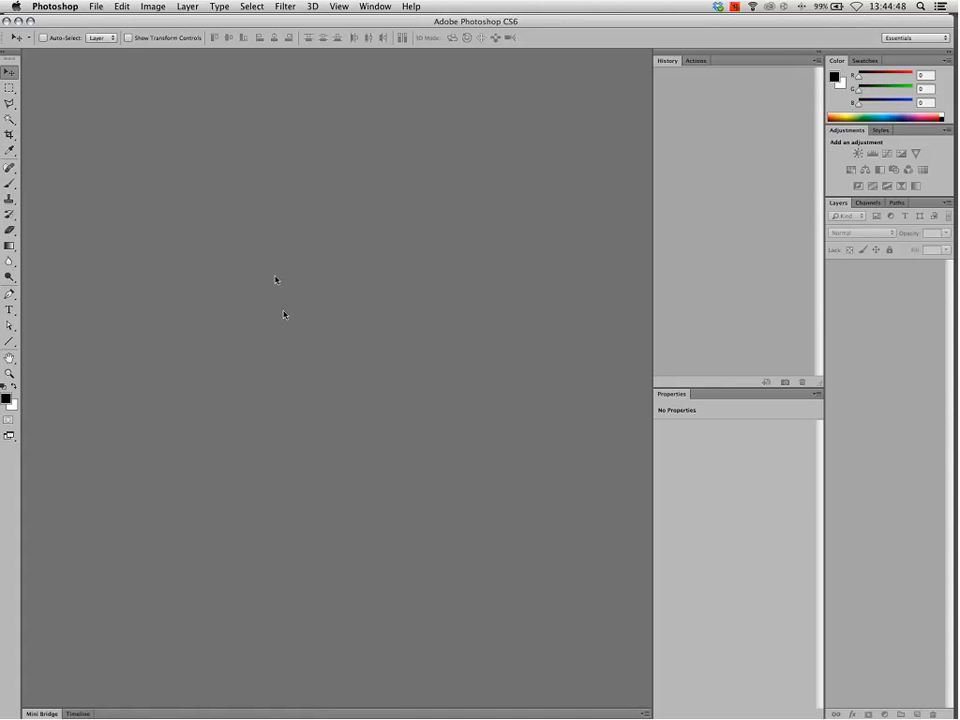
Switch to the Speed Tips presentation in Keynote, read the Workspaces slide, and return to Photoshop
key(ctrl+Up)
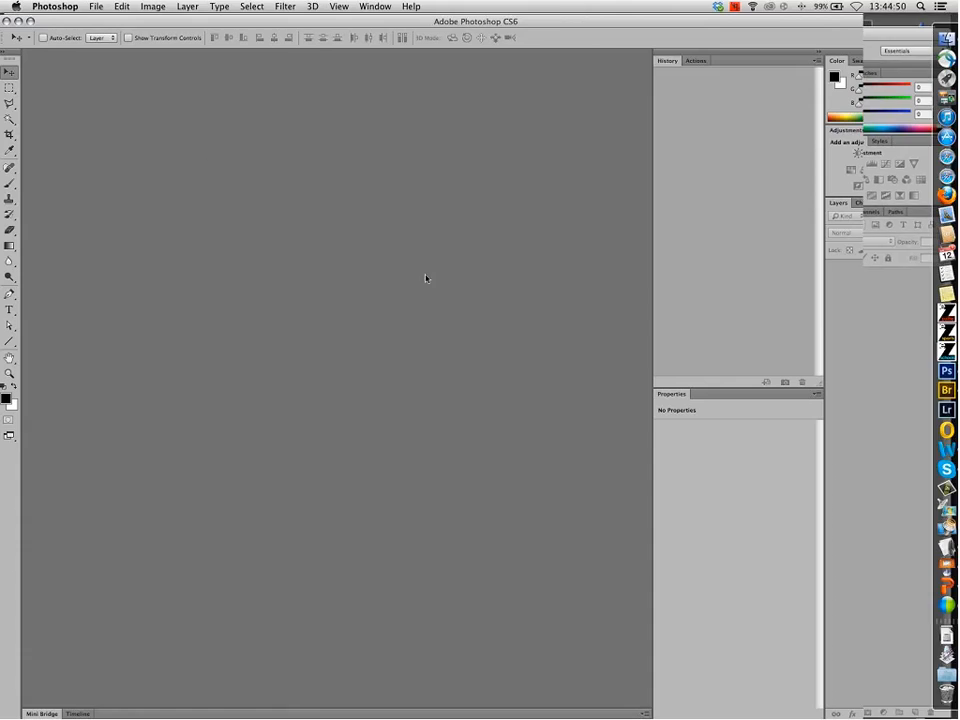
click(697, 270)
click(86, 169)
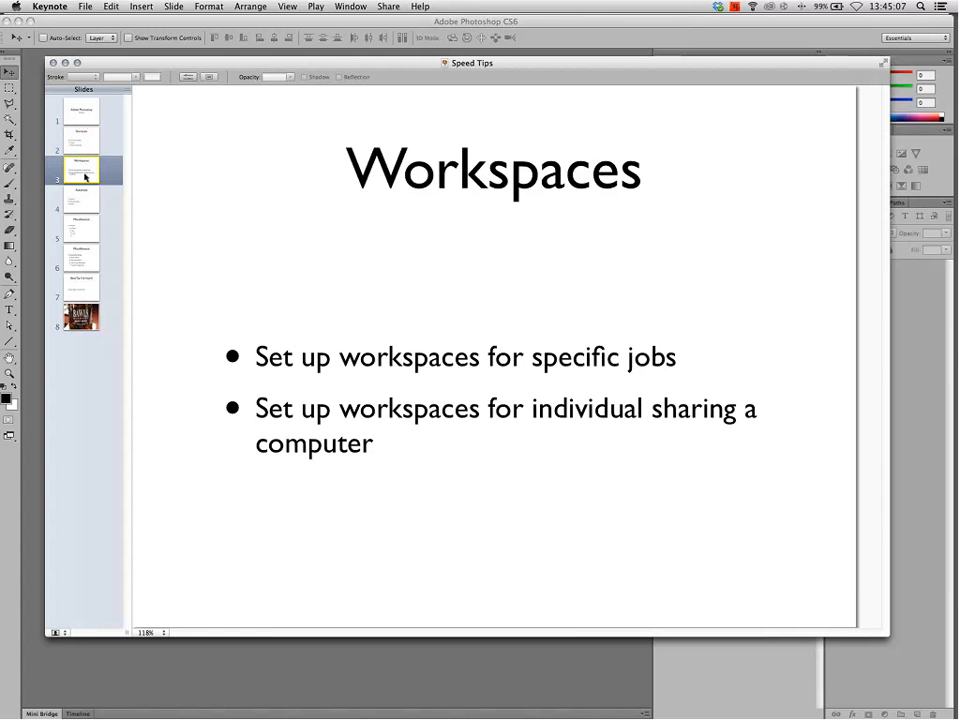
click(563, 39)
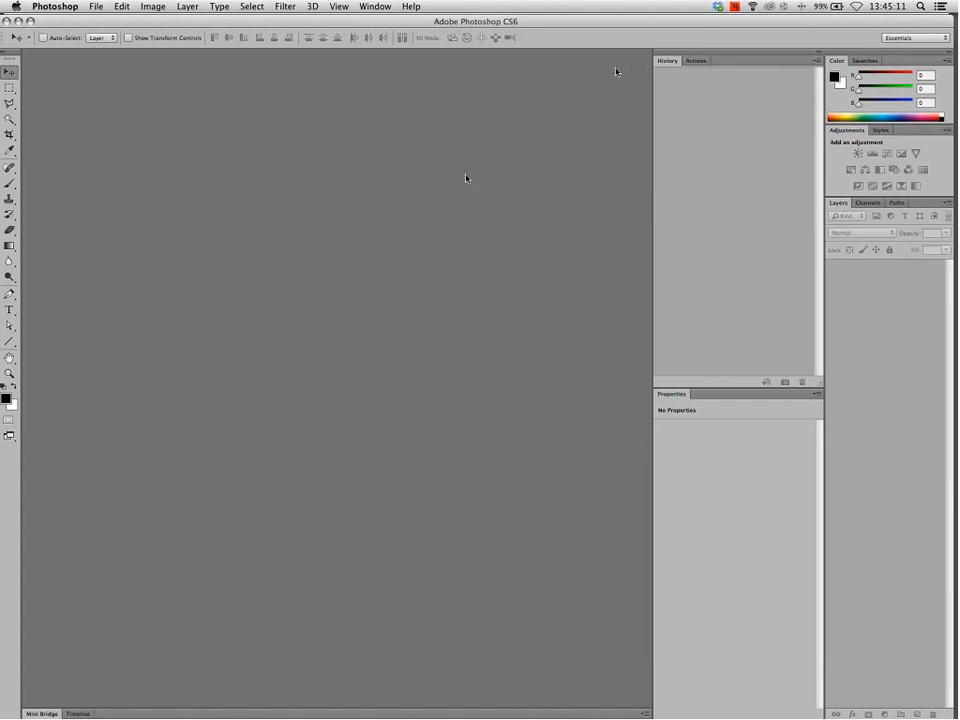
Review the available workspaces and switch to the first custom workspace in the list
click(900, 37)
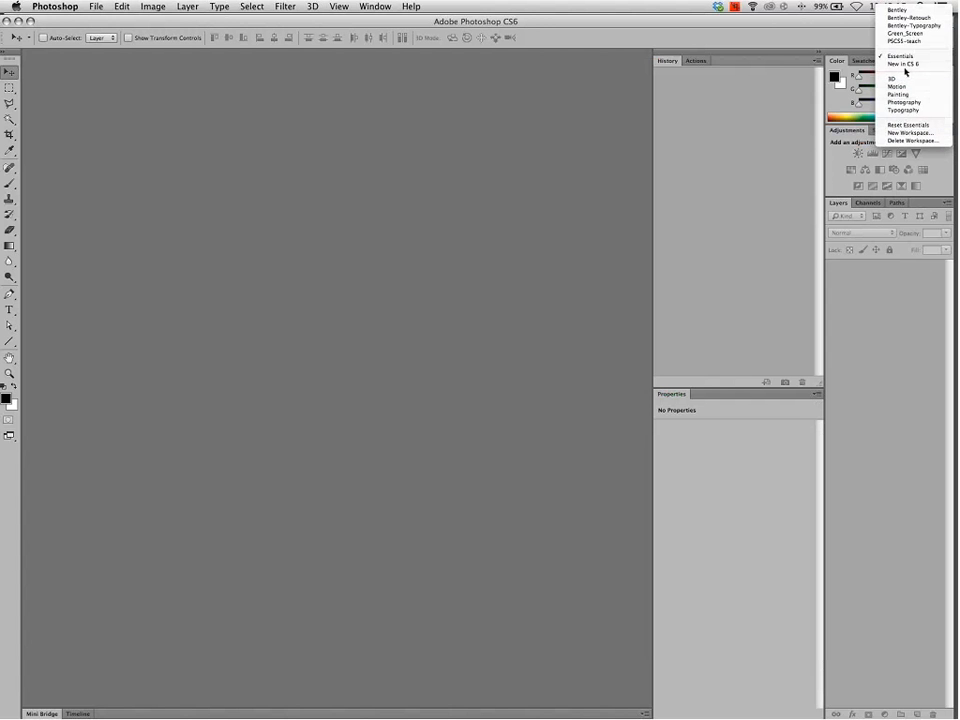
click(469, 94)
click(377, 7)
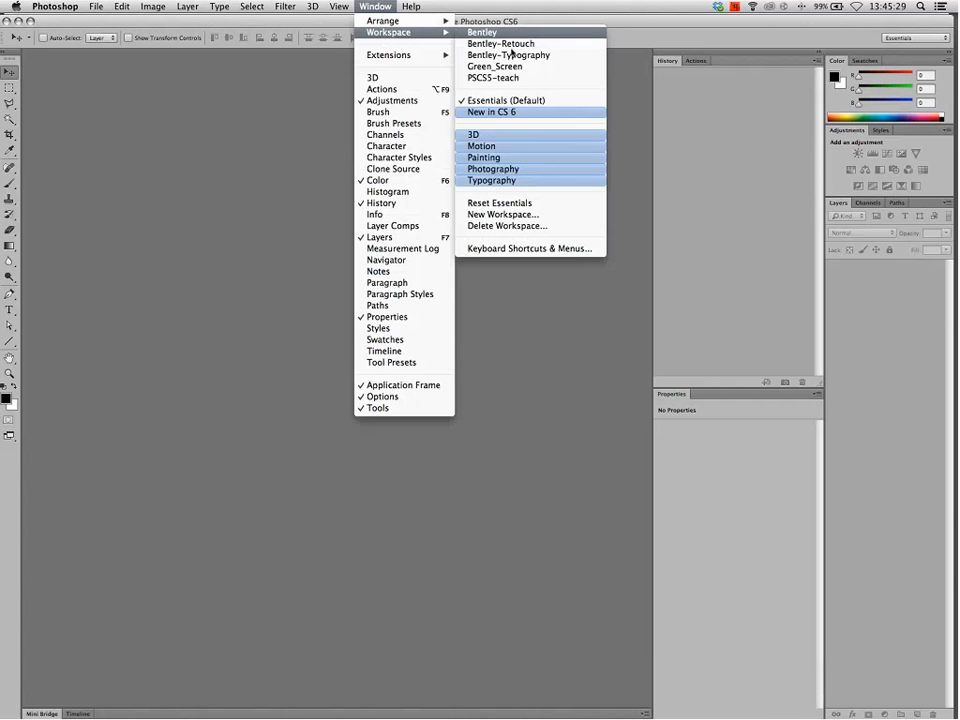
click(501, 34)
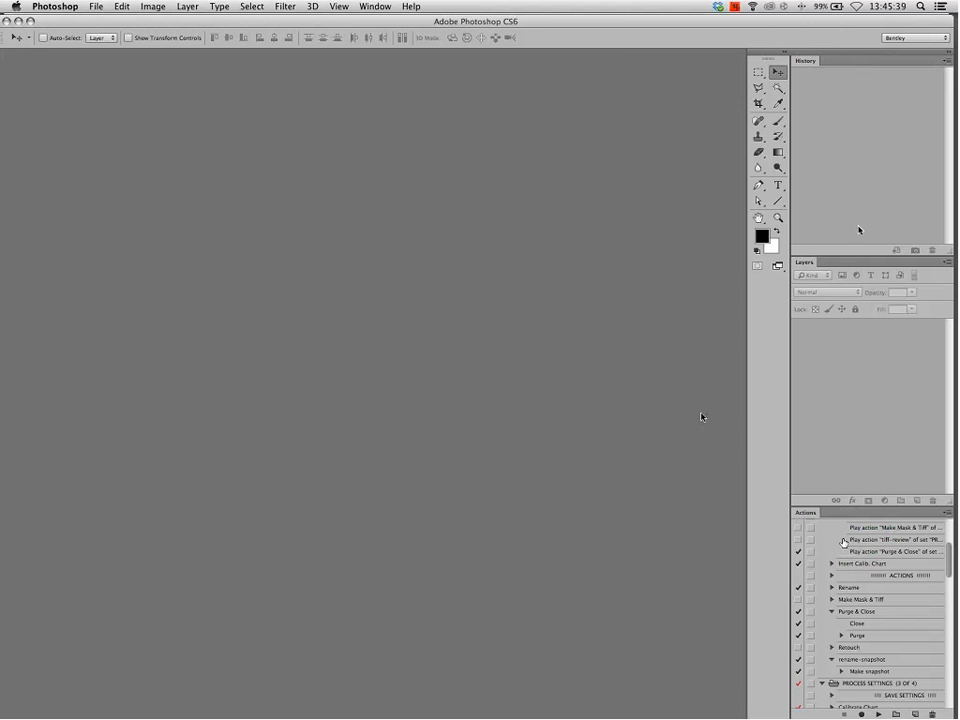
Try out the custom Retouch workspace and the custom Typography workspace to compare their panel layouts
click(380, 7)
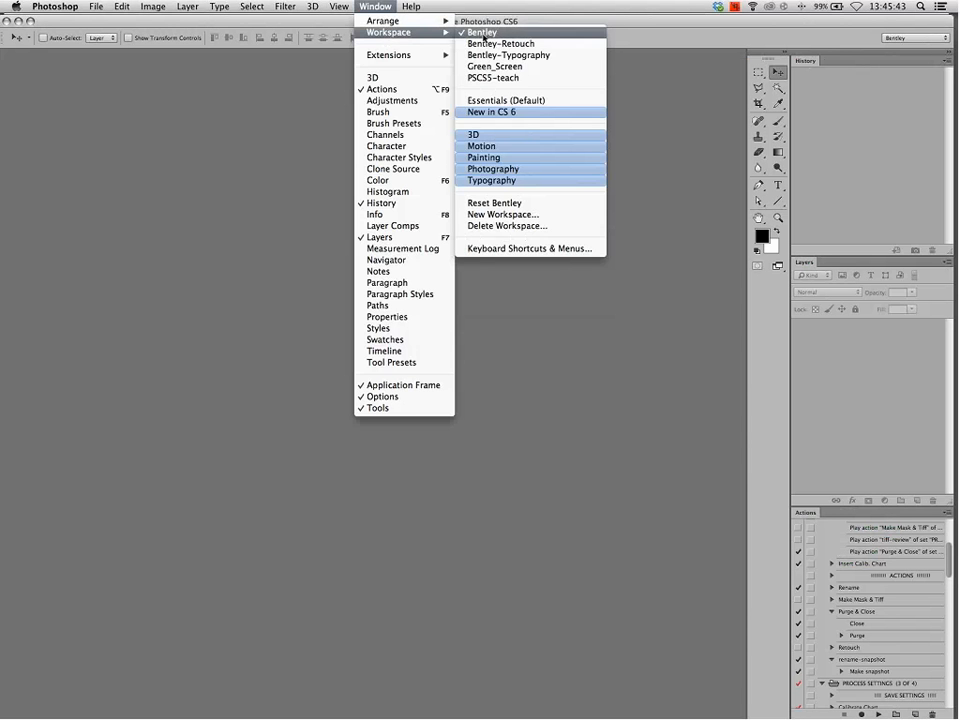
click(511, 47)
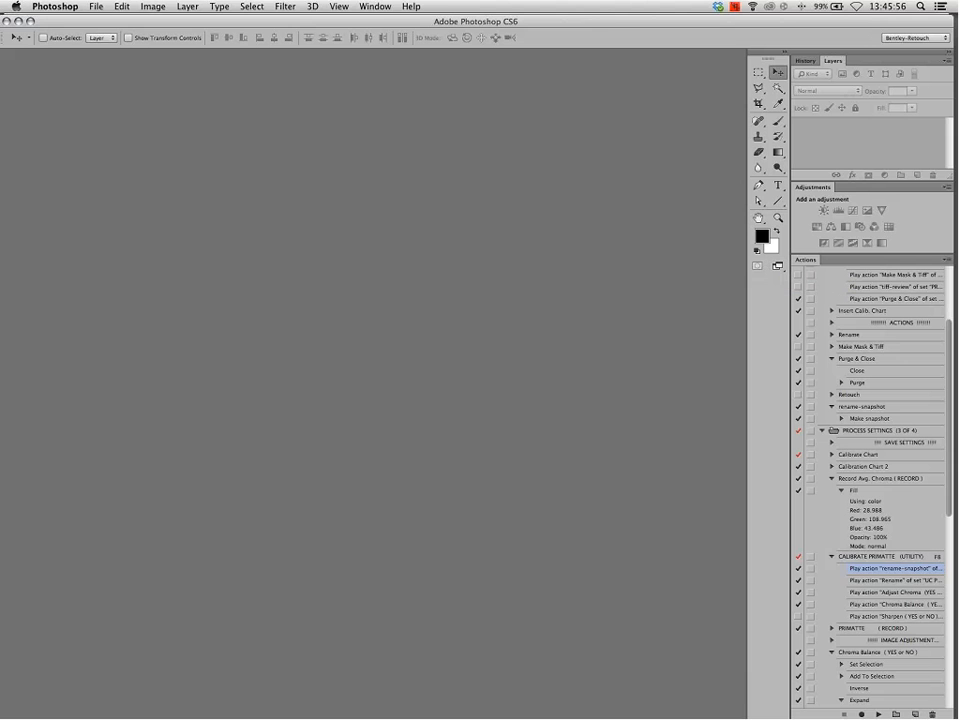
click(374, 7)
mouse_move(384, 35)
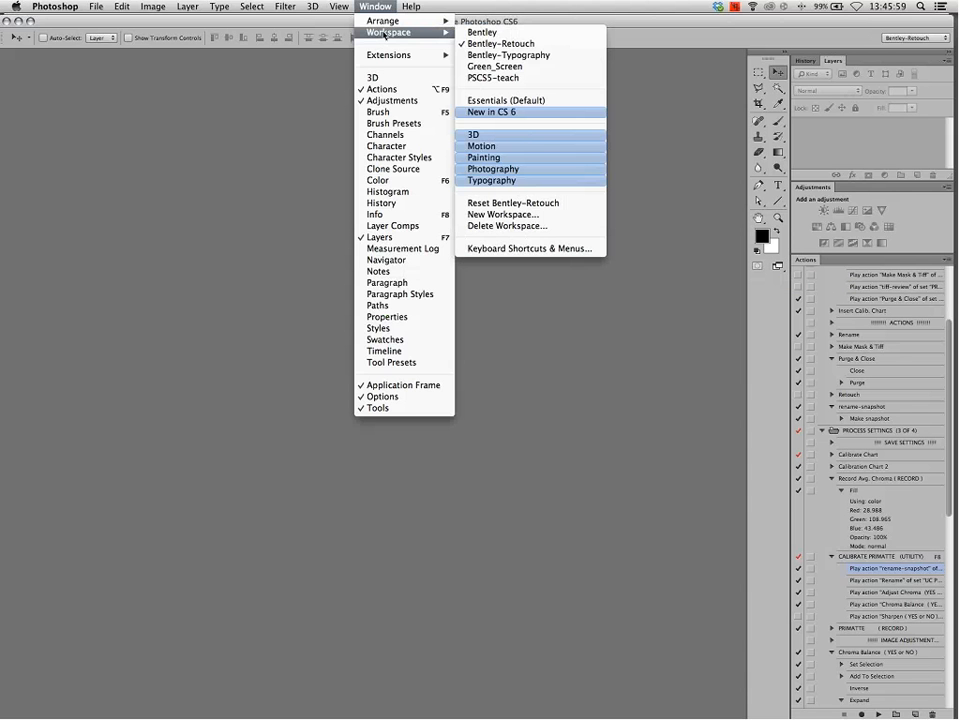
click(500, 56)
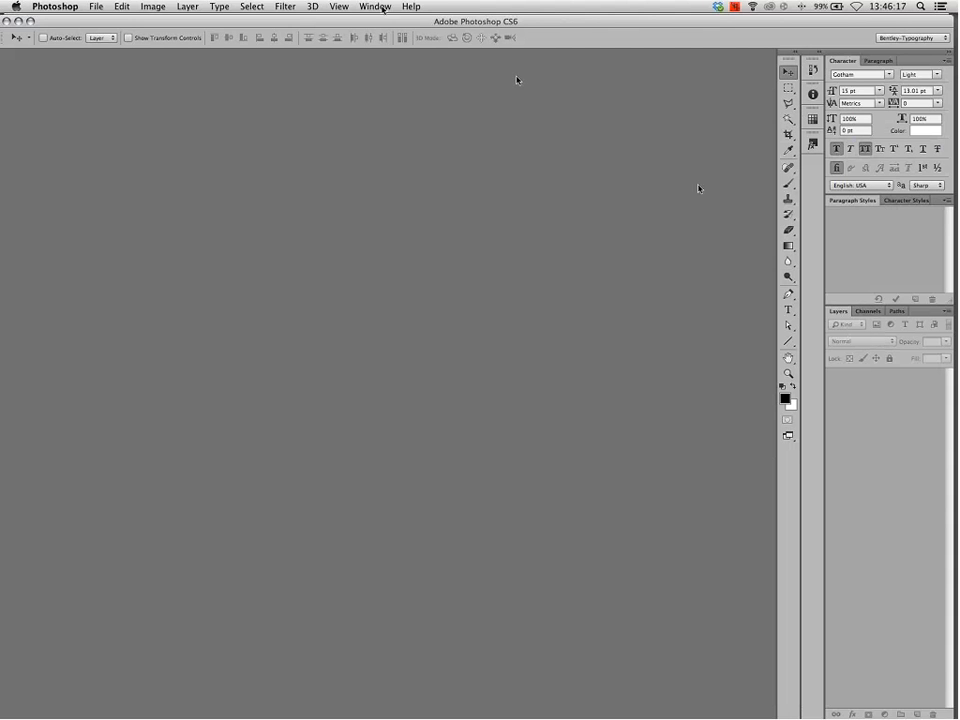
Switch to the PSCS5-teach workspace and expand its collapsed panels
click(375, 6)
mouse_move(390, 32)
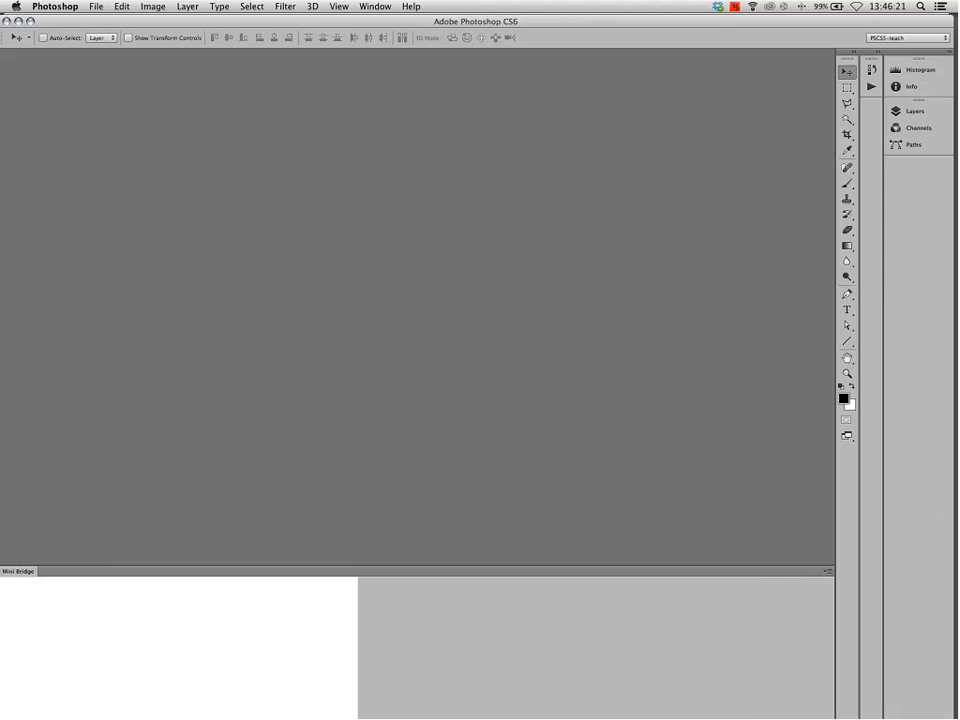
click(948, 52)
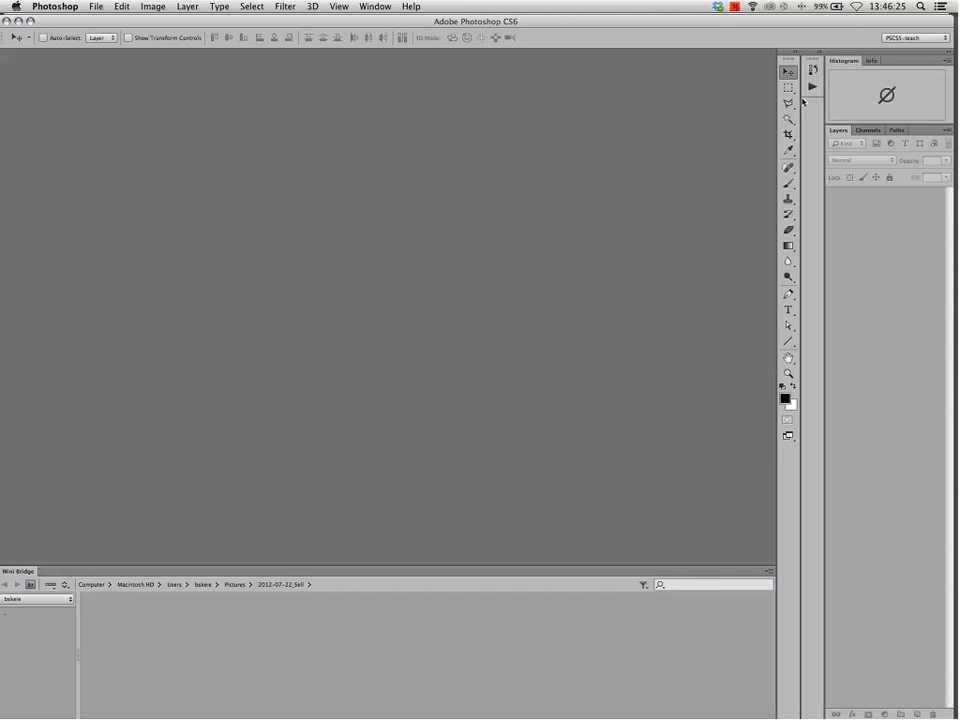
Rearrange the workspace by floating the Histogram panel, showing Channels, expanding the History panel and adding the Swatches group
drag(843, 62, 346, 117)
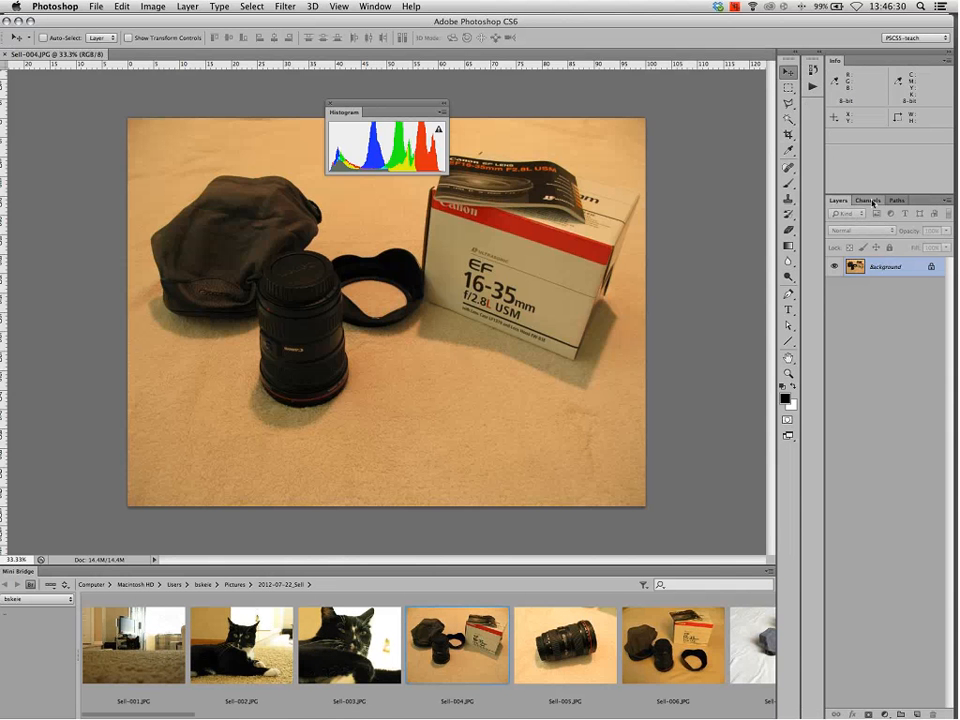
click(873, 203)
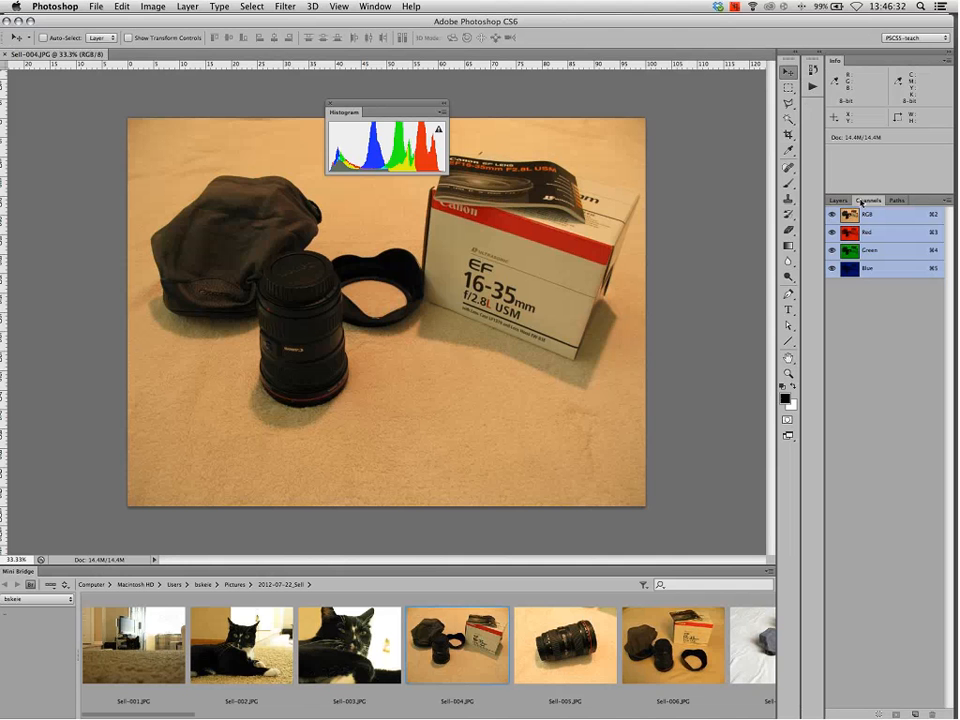
click(812, 70)
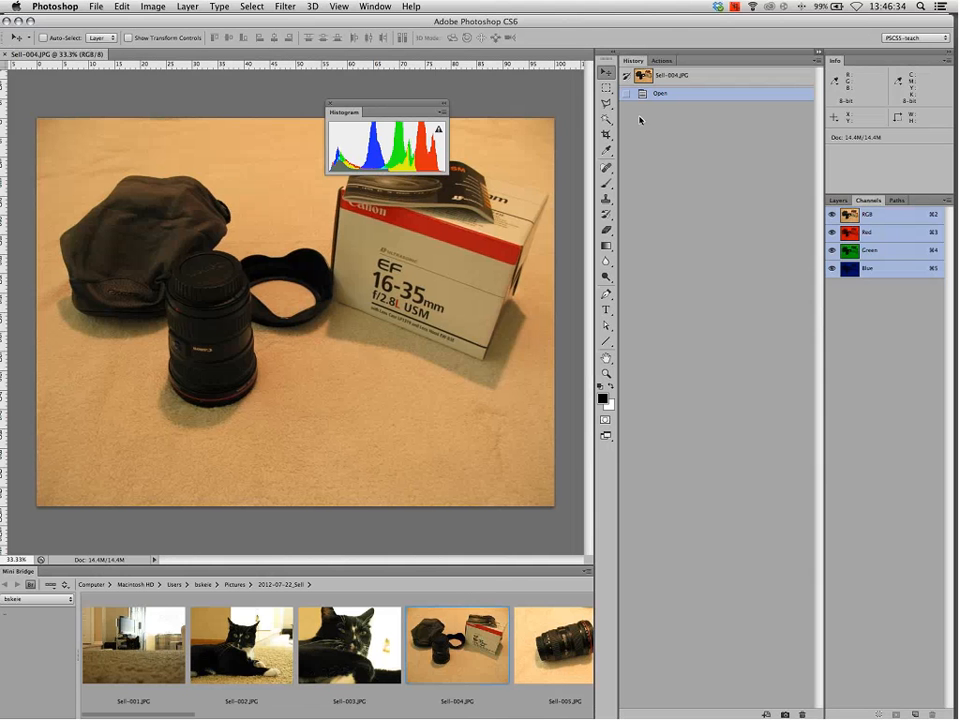
click(375, 6)
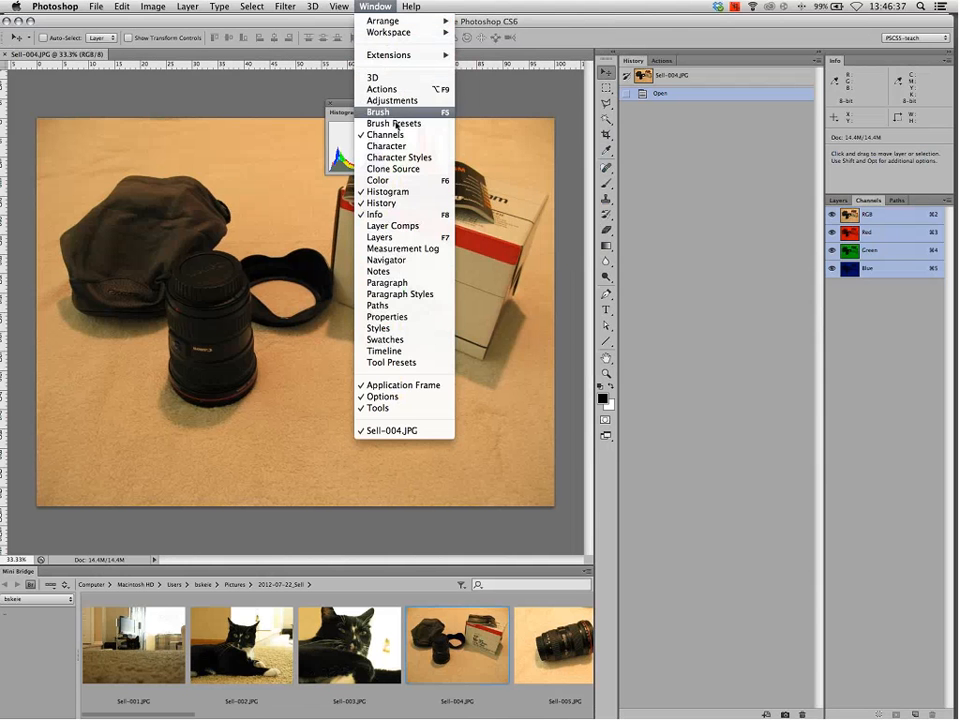
click(443, 348)
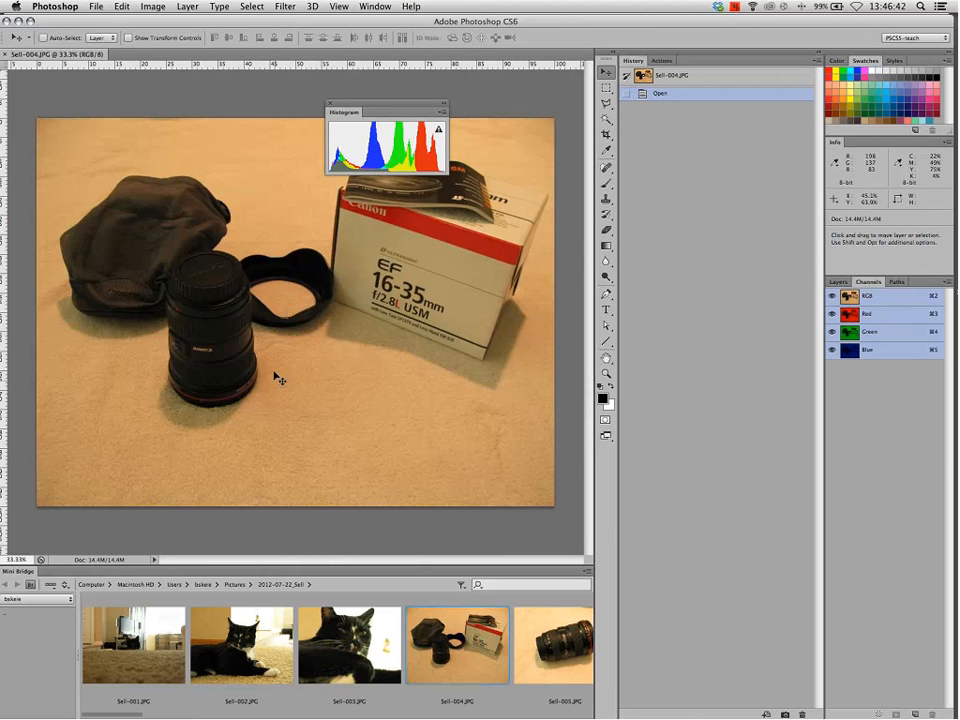
Reset the PSCS5-teach workspace to its saved panel layout
click(375, 7)
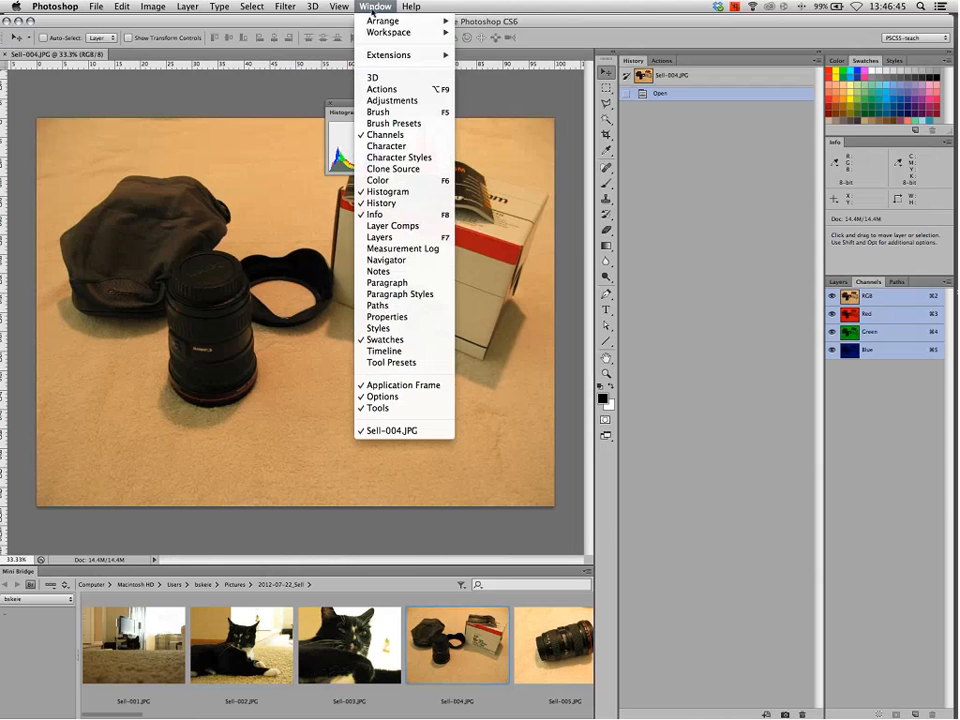
mouse_move(430, 32)
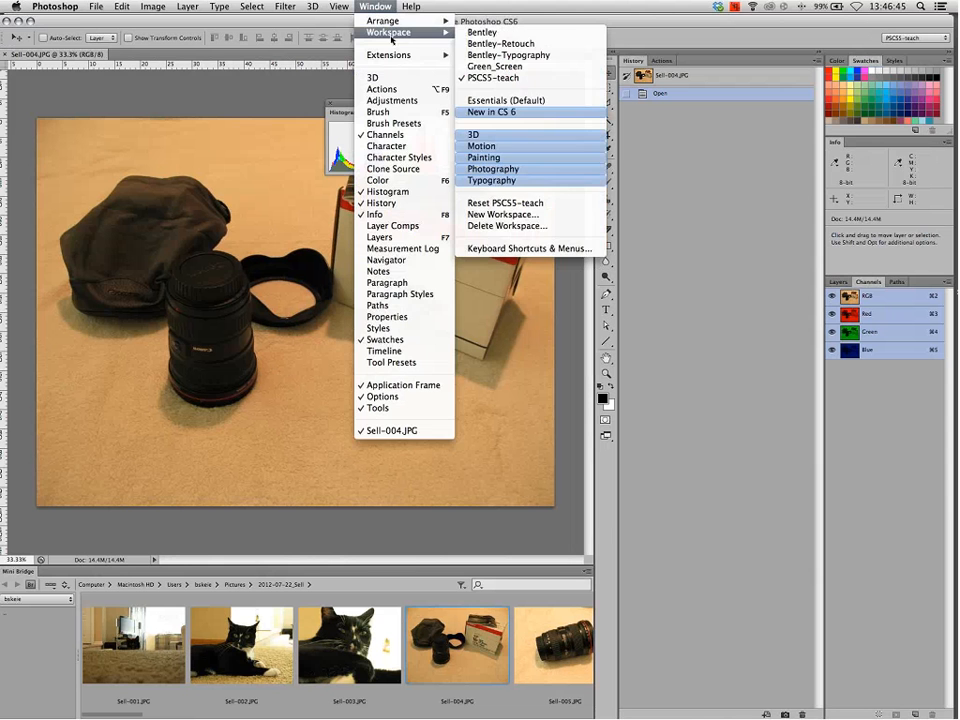
click(540, 204)
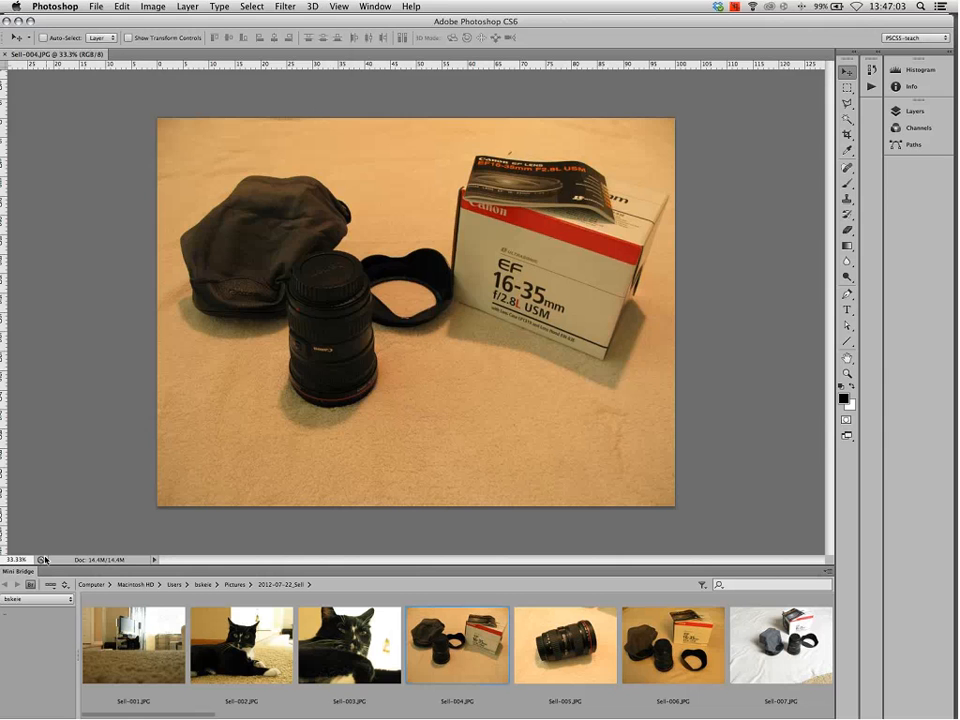
Close the Mini Bridge tab group beneath the image
click(374, 6)
click(18, 573)
right_click(18, 575)
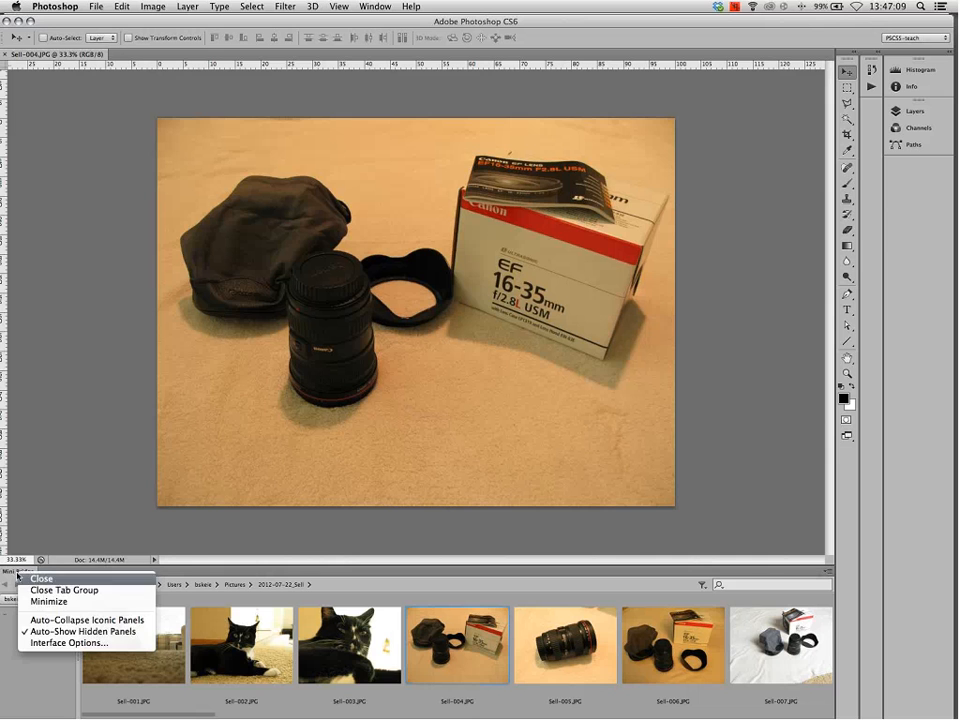
click(58, 590)
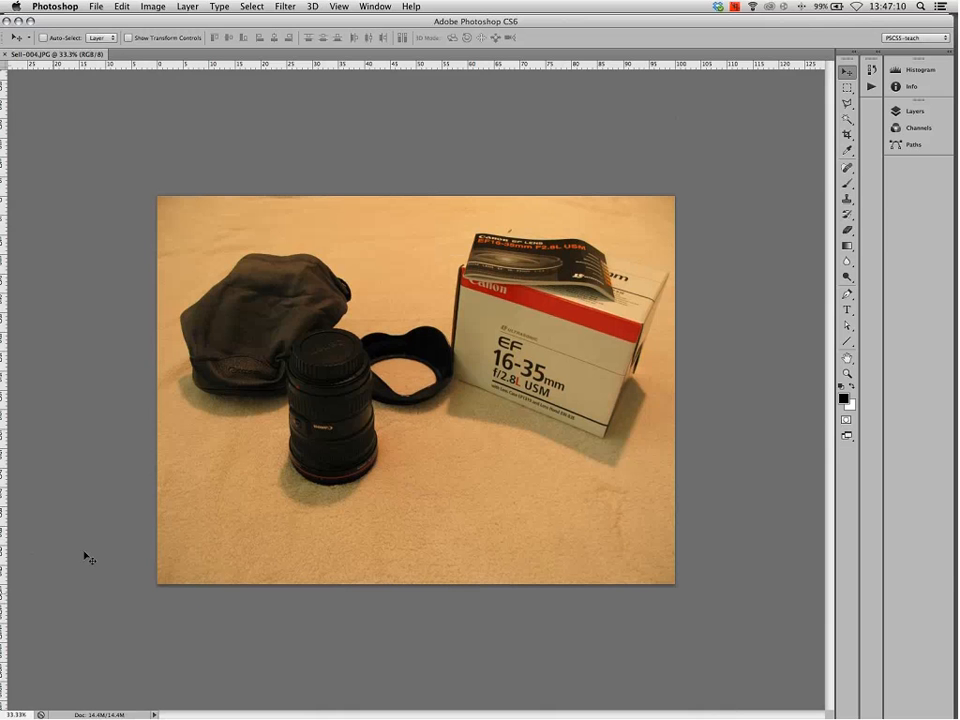
Set the toolbox to two columns and expand the collapsed History/Actions and Histogram/Layers panel docks
click(857, 56)
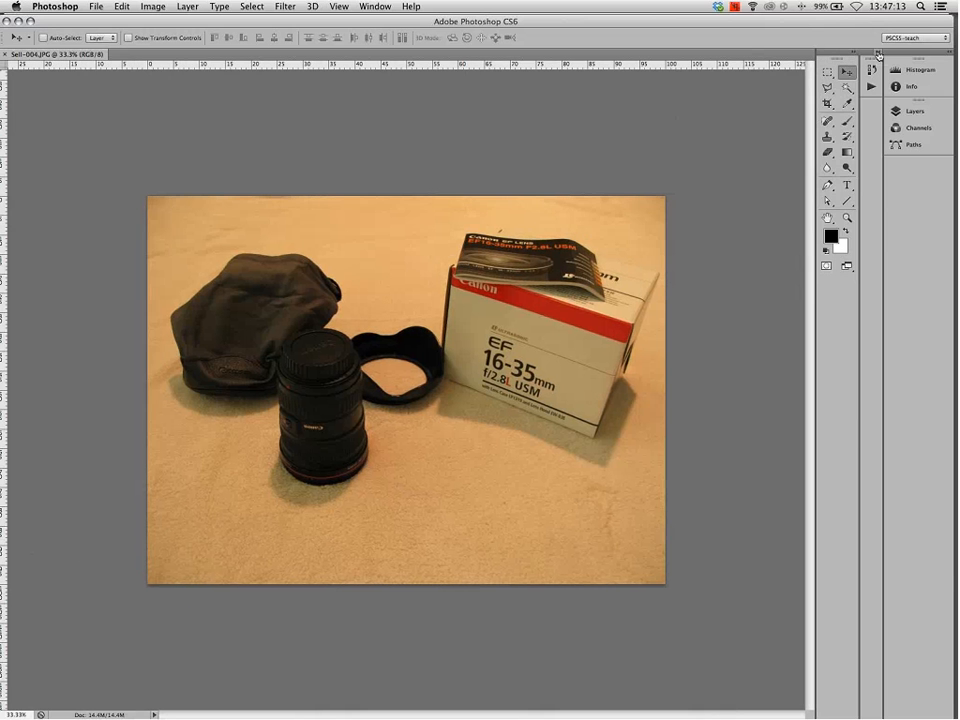
click(878, 56)
click(948, 52)
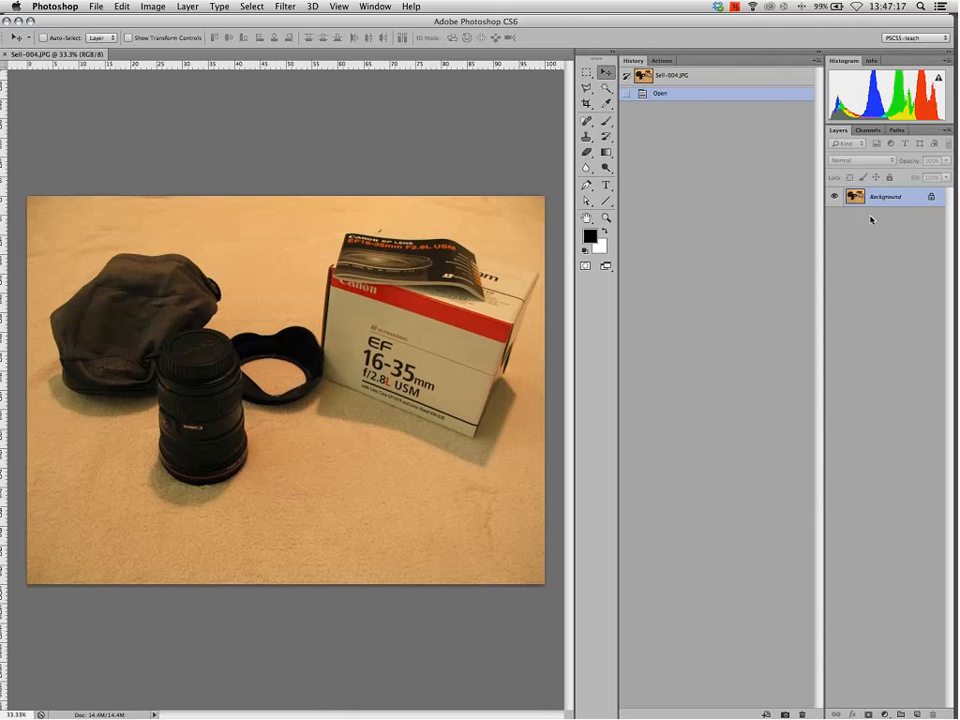
Keep Layers in front of Channels, then dock the Actions panel beneath Layers and enlarge it to more than half the column height
click(869, 131)
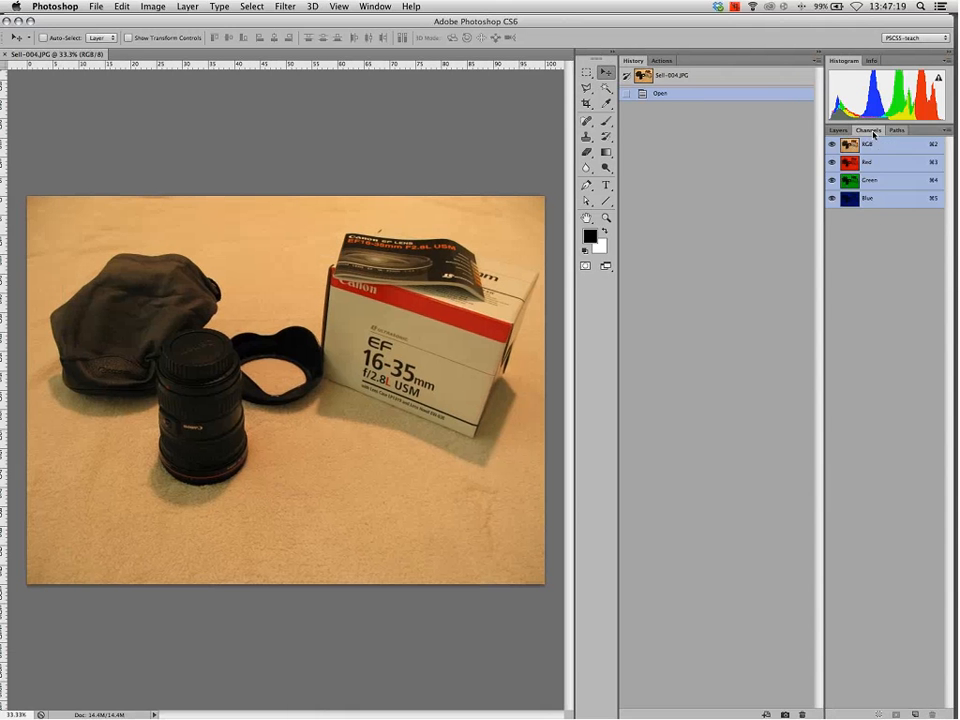
click(840, 130)
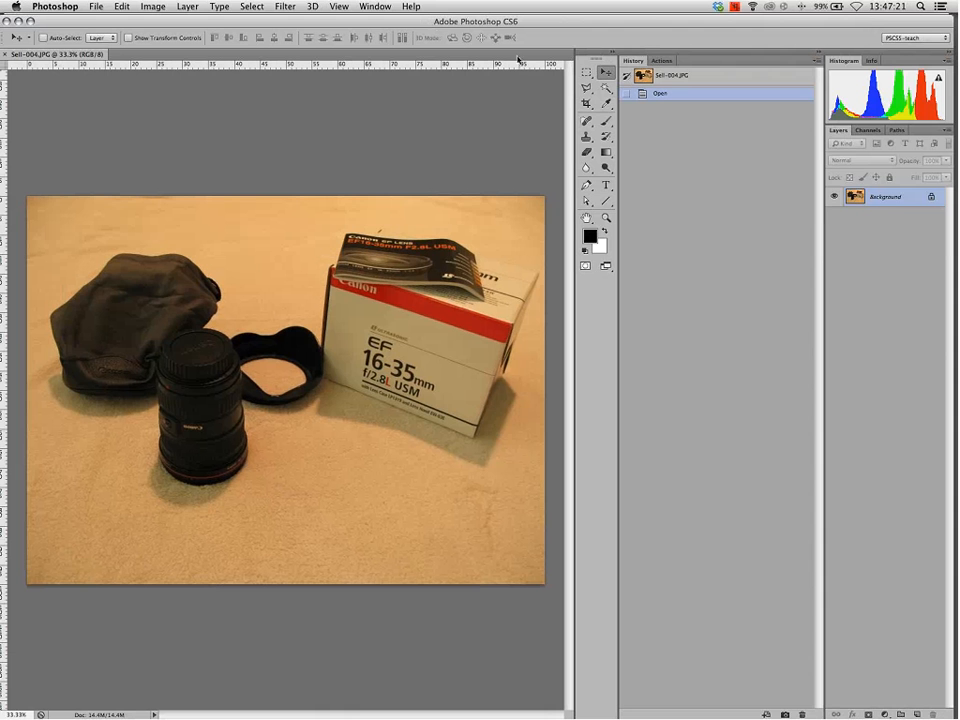
drag(665, 63, 836, 708)
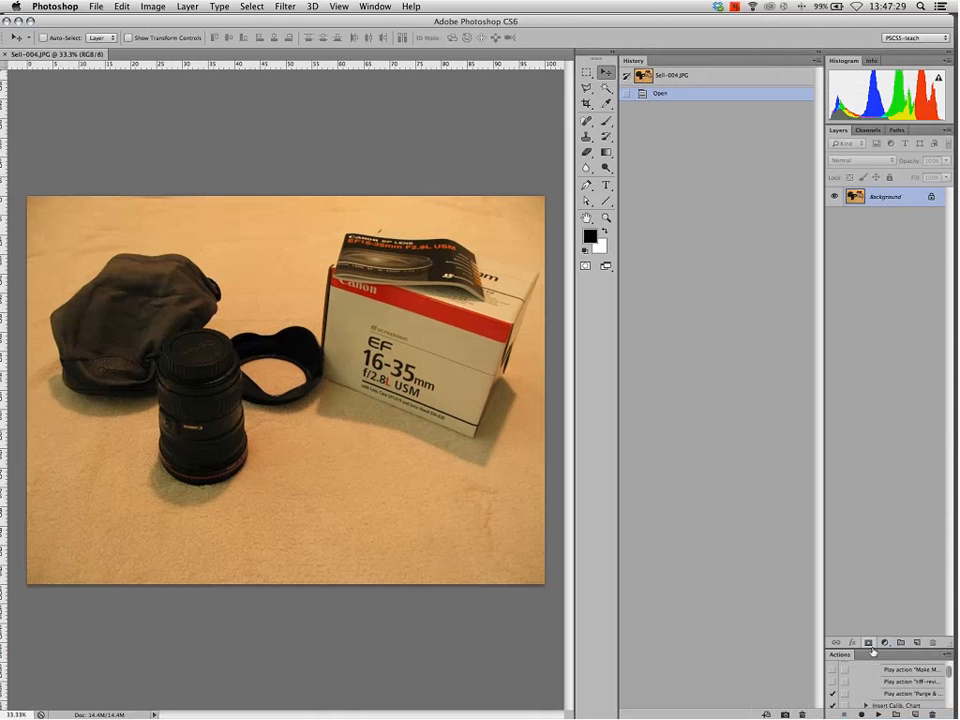
drag(873, 650, 900, 289)
Save the current layout as a new workspace named "web class", capturing both keyboard shortcuts and menus
click(377, 7)
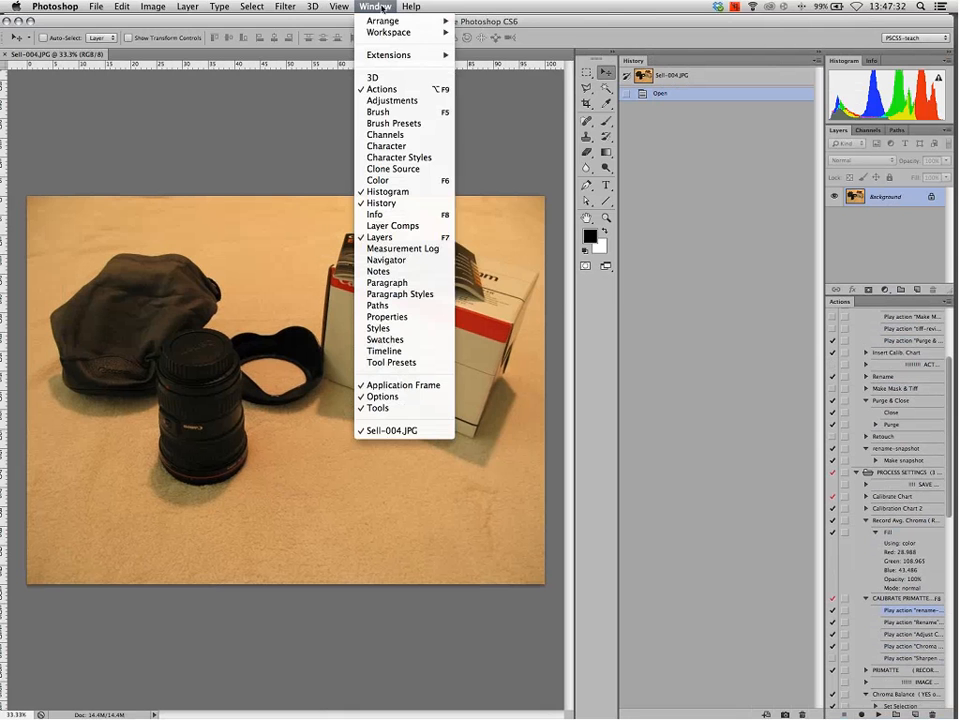
mouse_move(420, 32)
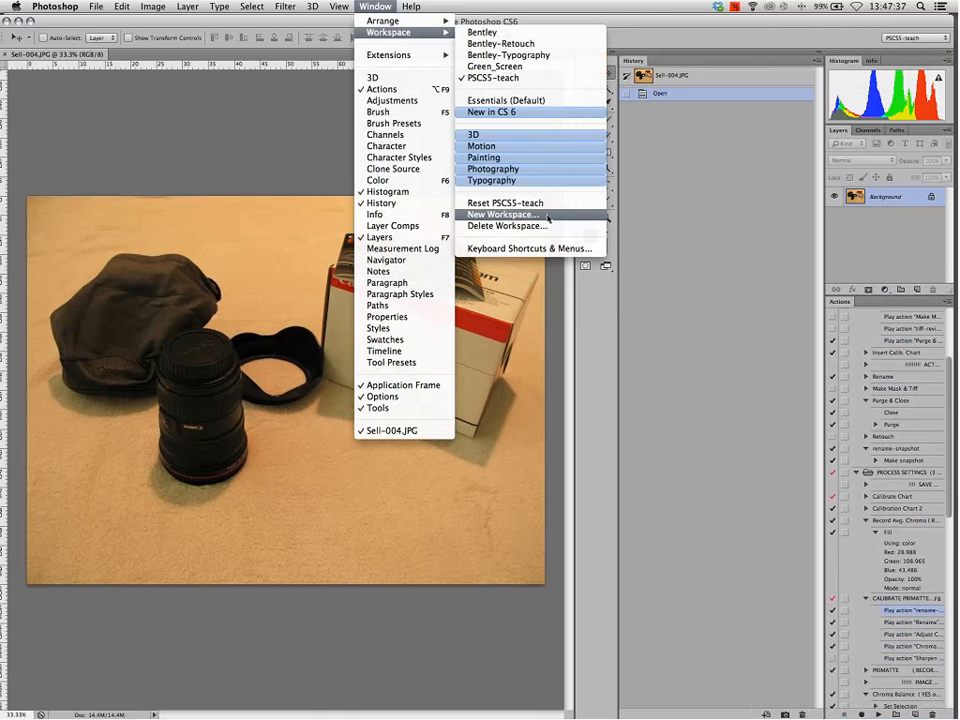
click(548, 218)
click(385, 372)
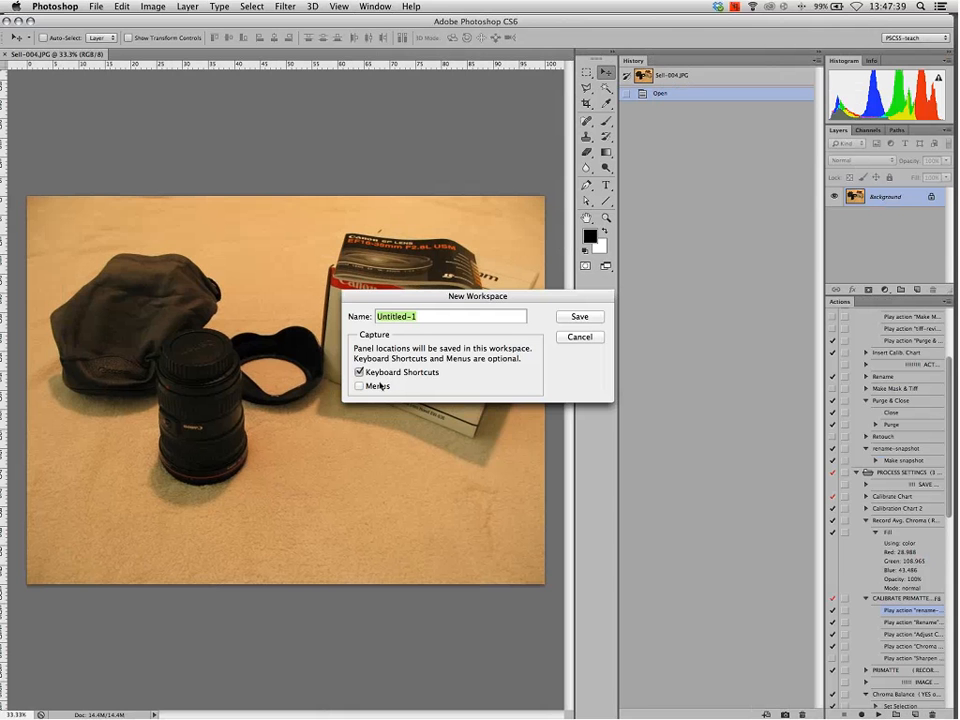
click(378, 386)
text(web chs)
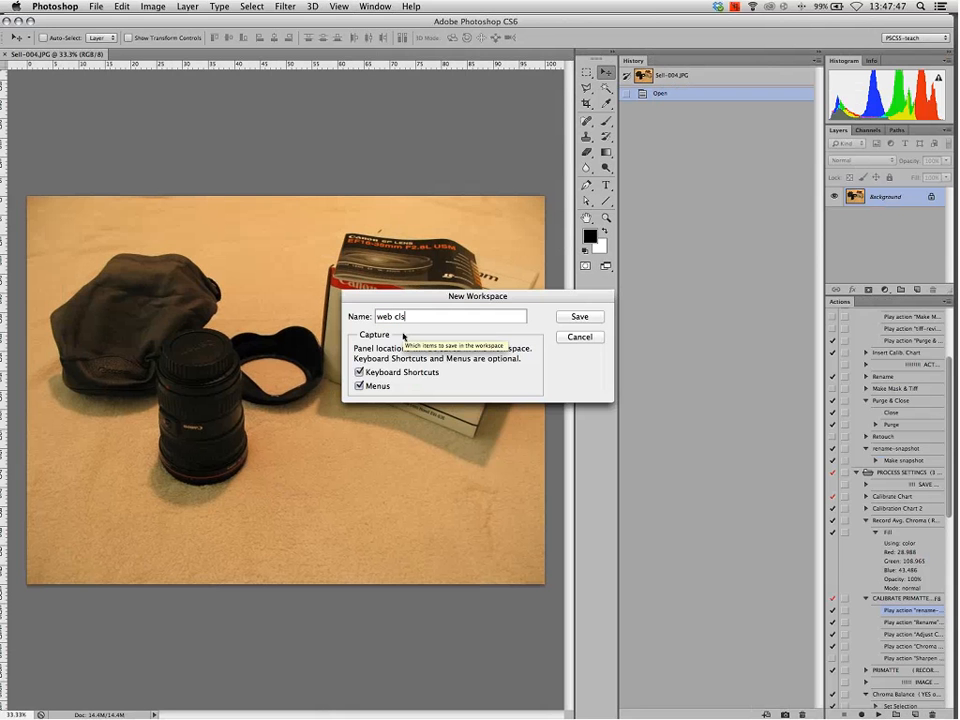
key(Return)
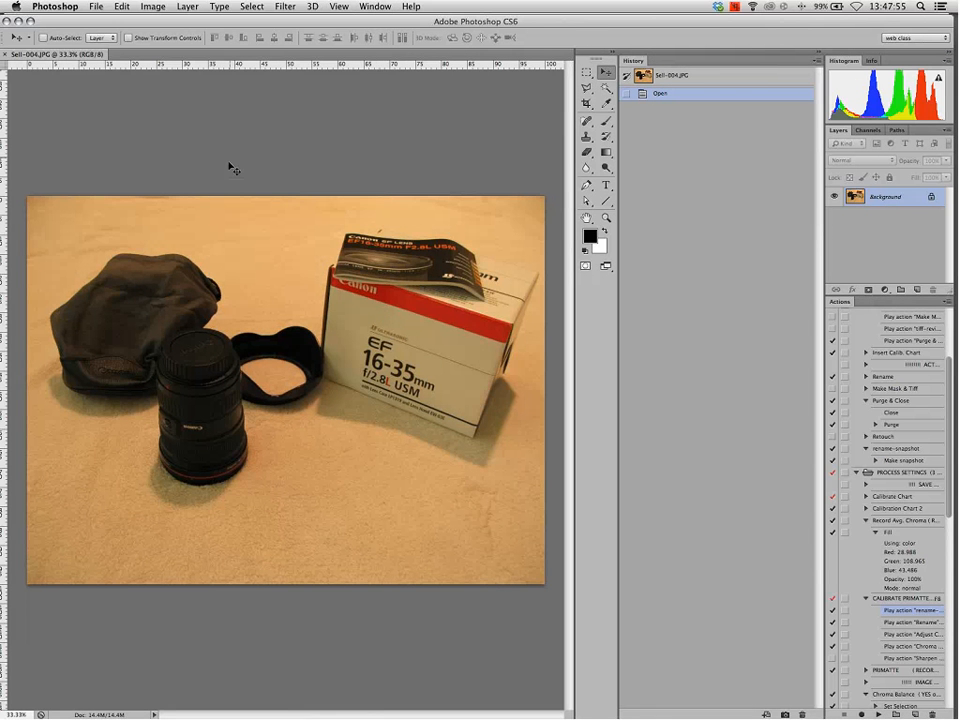
Review the keyboard shortcuts listed for the Photoshop application menu and leave the settings without changing anything
click(121, 6)
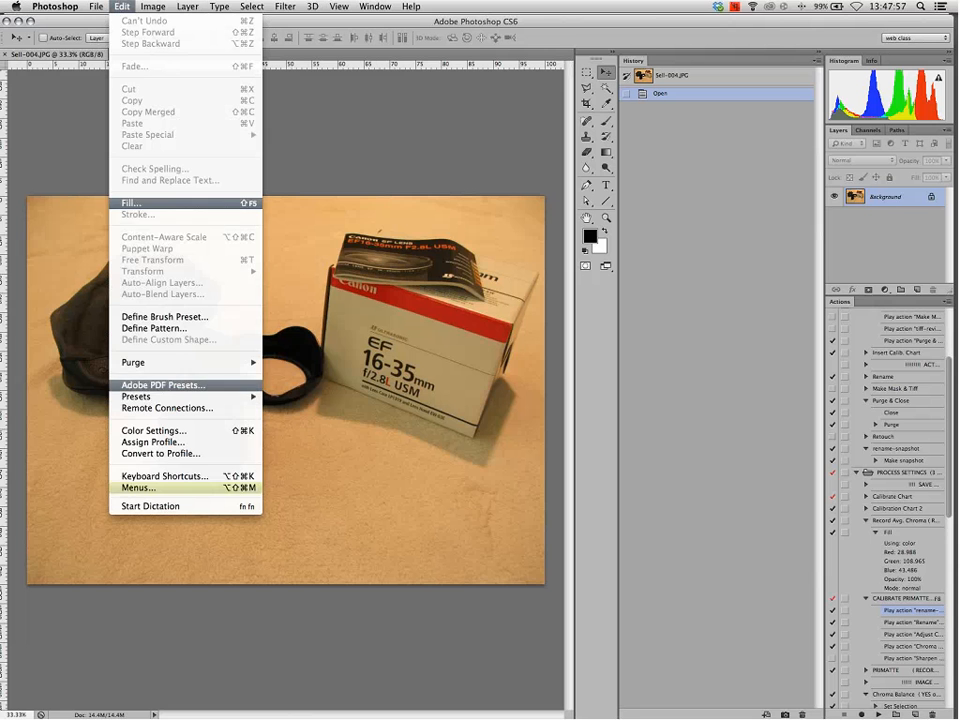
click(177, 477)
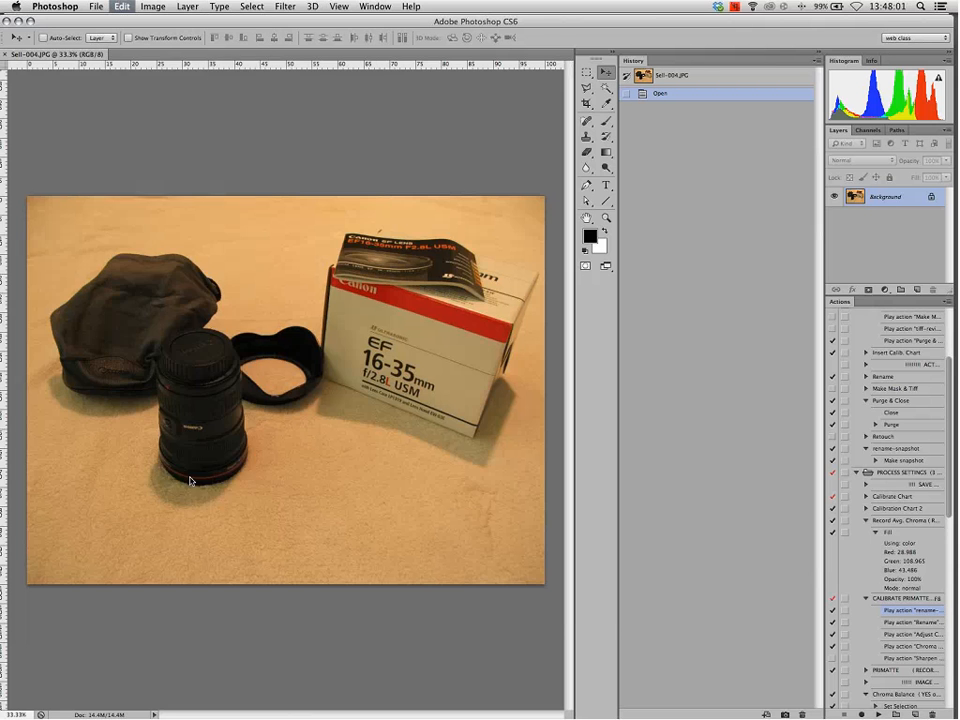
click(129, 169)
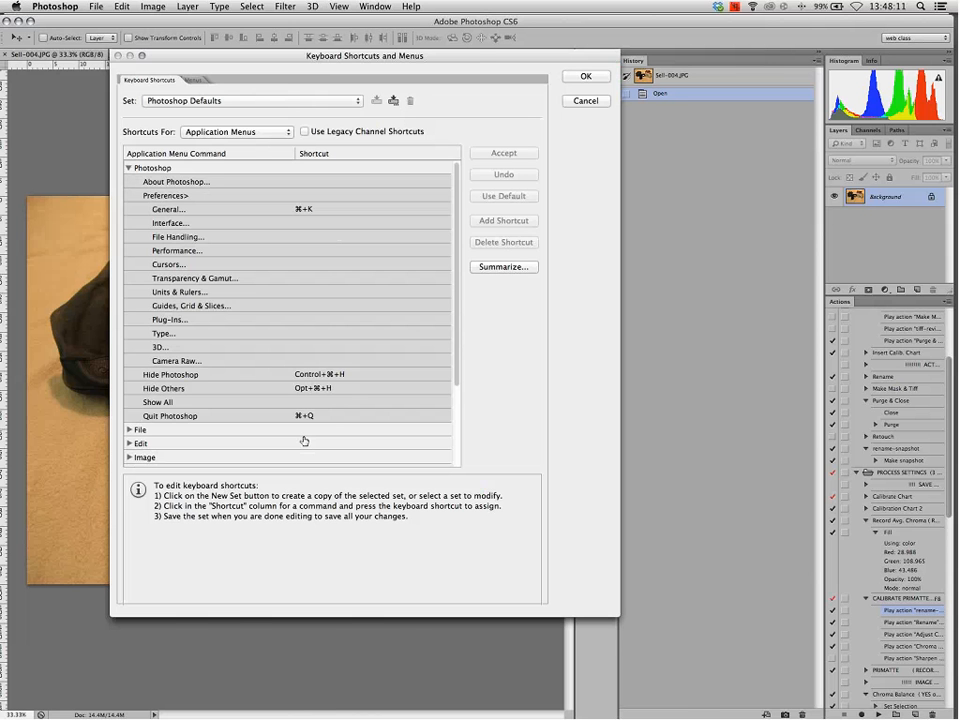
click(585, 100)
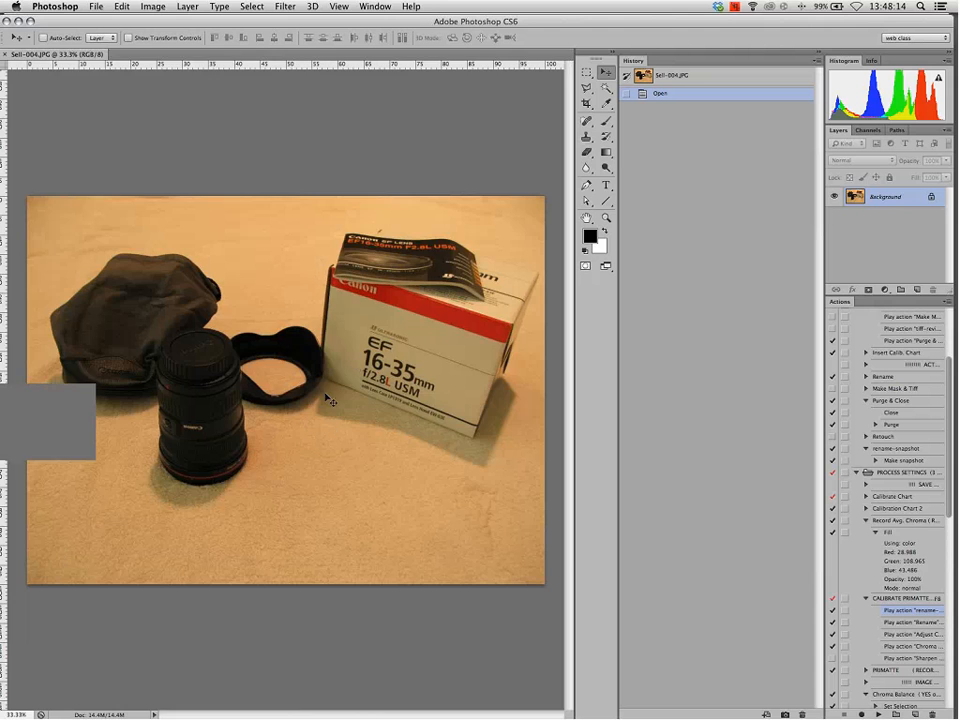
Close the Sell-004.JPG image and switch to the Workspaces slide in Keynote
key(super+w)
key(F3)
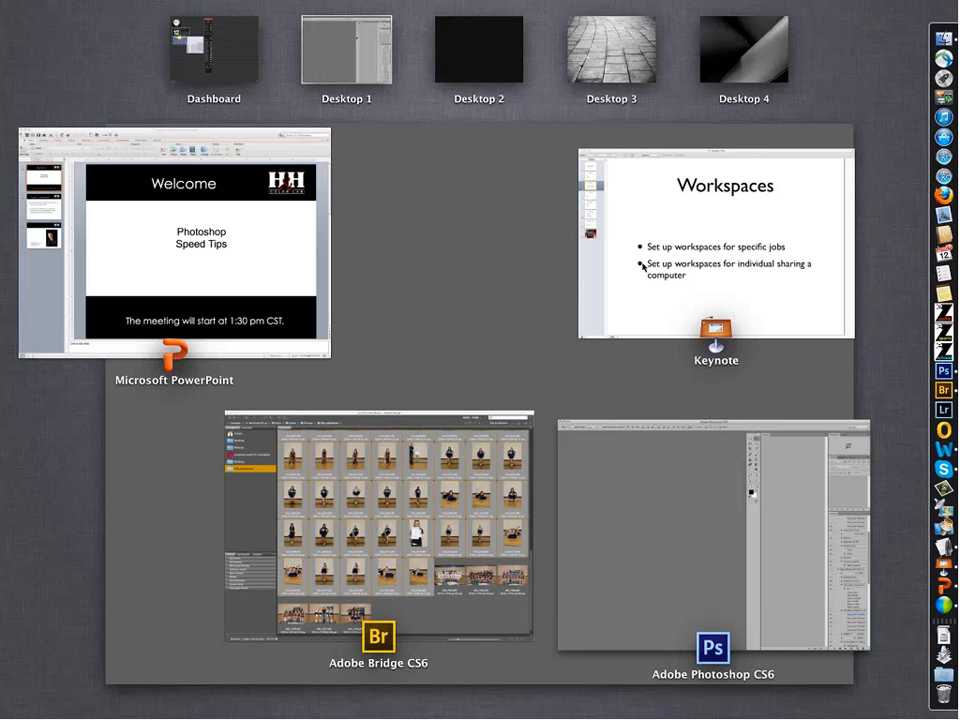
click(643, 266)
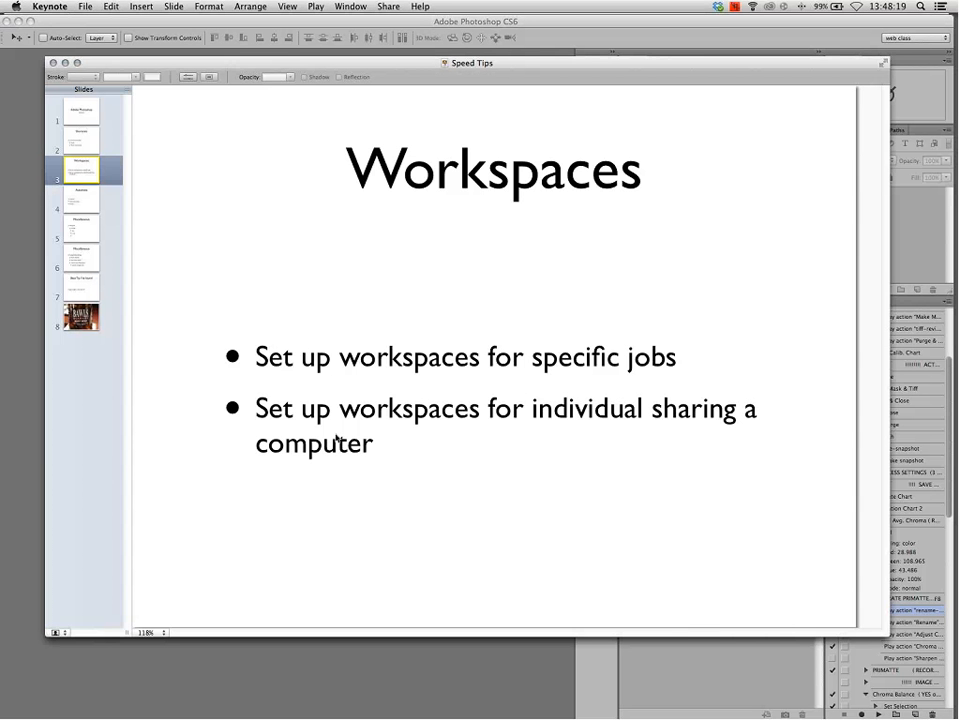
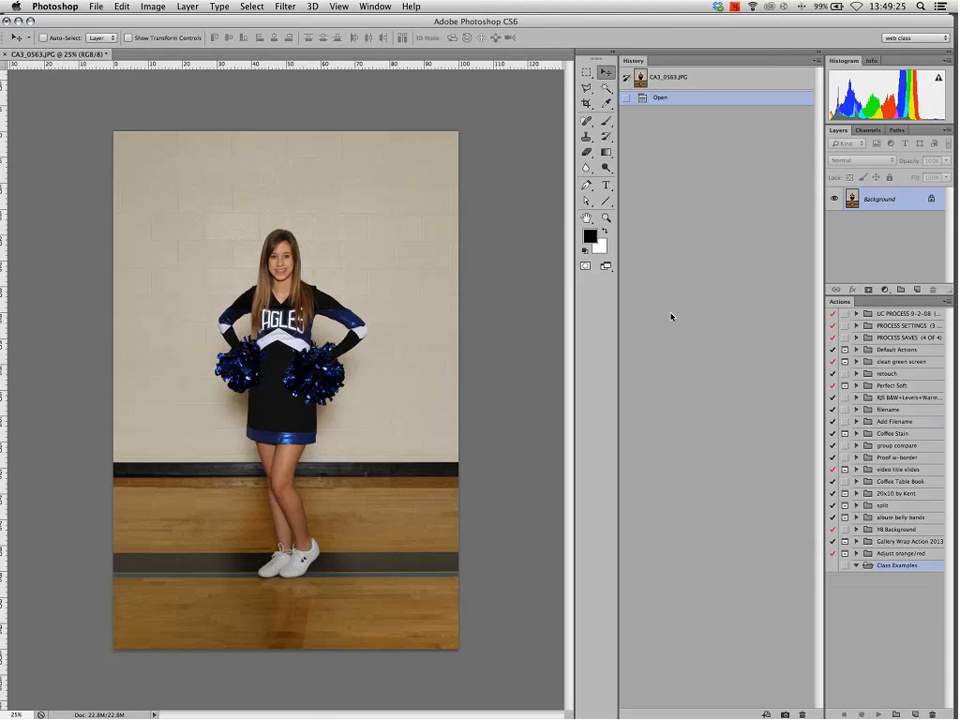
Try the Portraiture filter on the cheerleader photo with Smoothing: Medium and a sampled skin tone, and revert to the opening snapshot
click(285, 6)
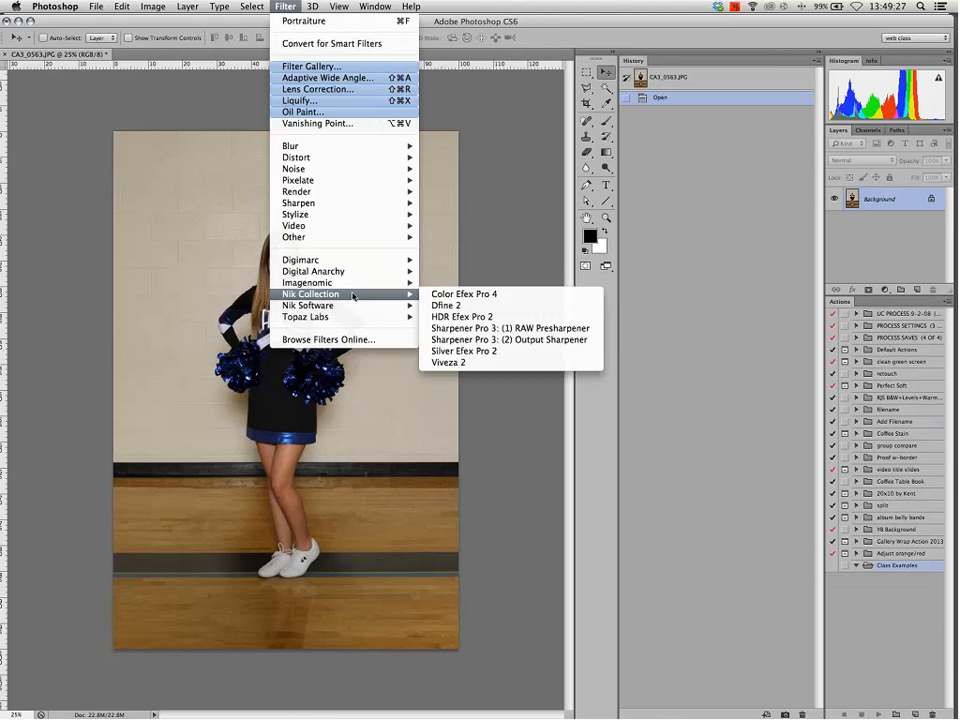
mouse_move(356, 282)
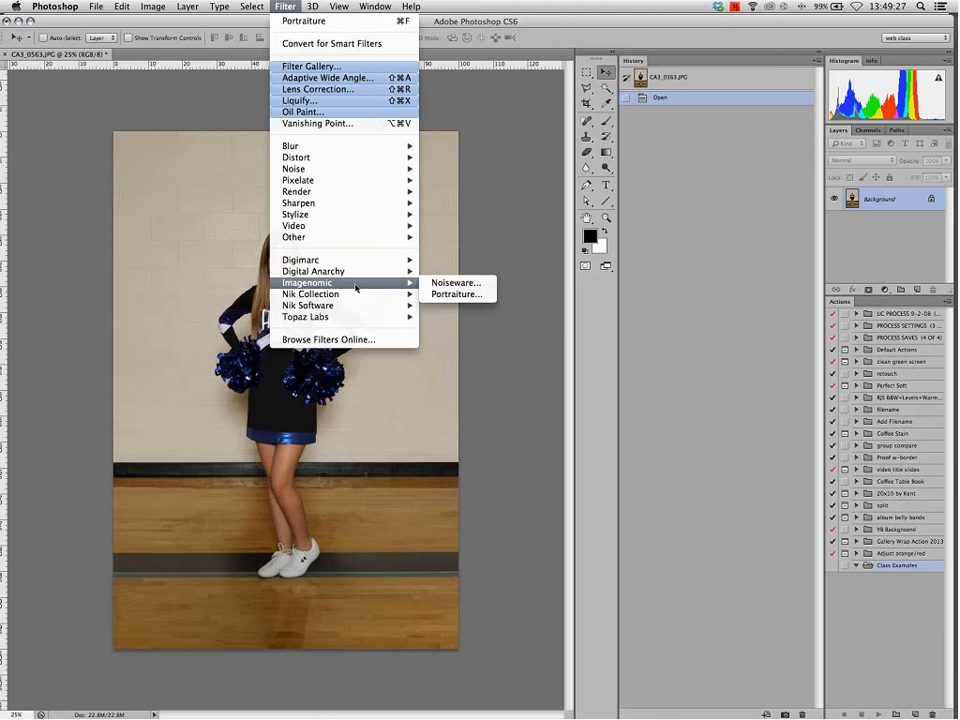
click(470, 295)
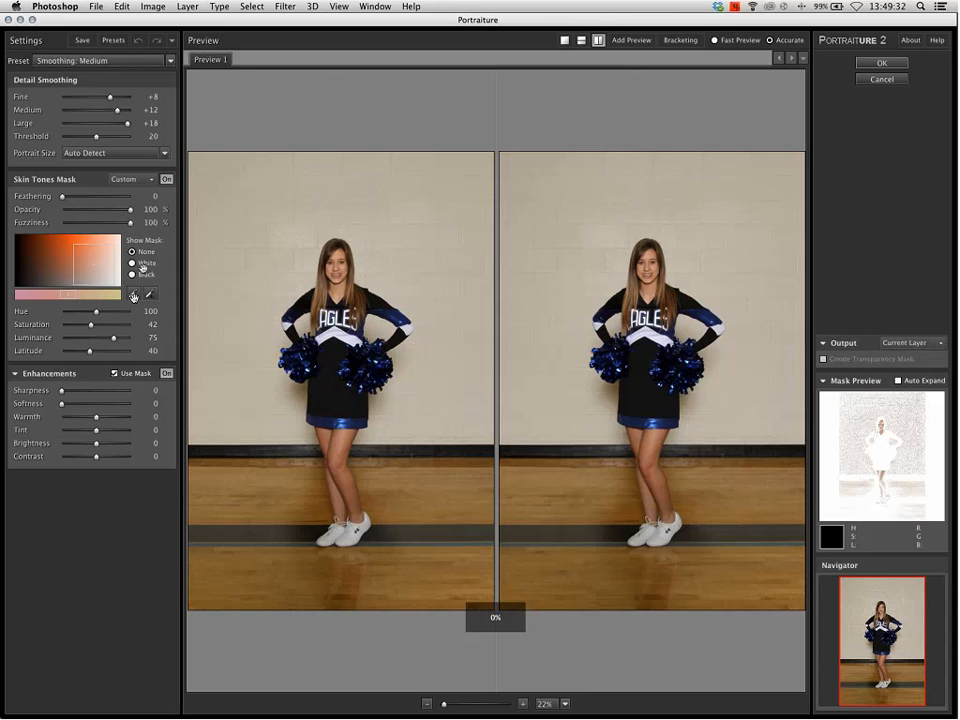
click(133, 294)
click(340, 250)
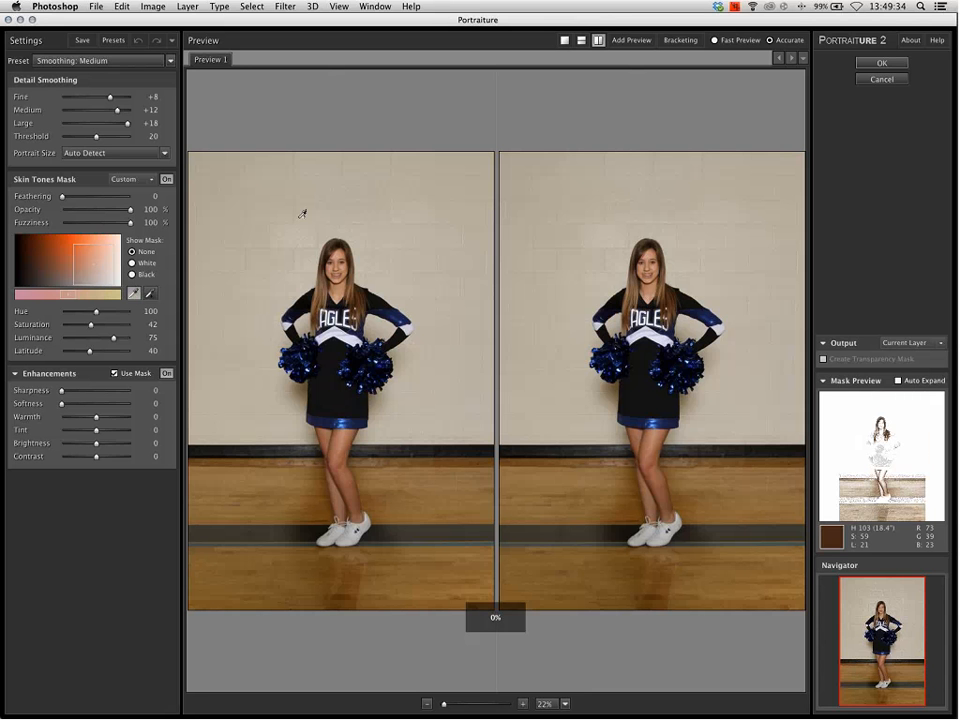
click(136, 60)
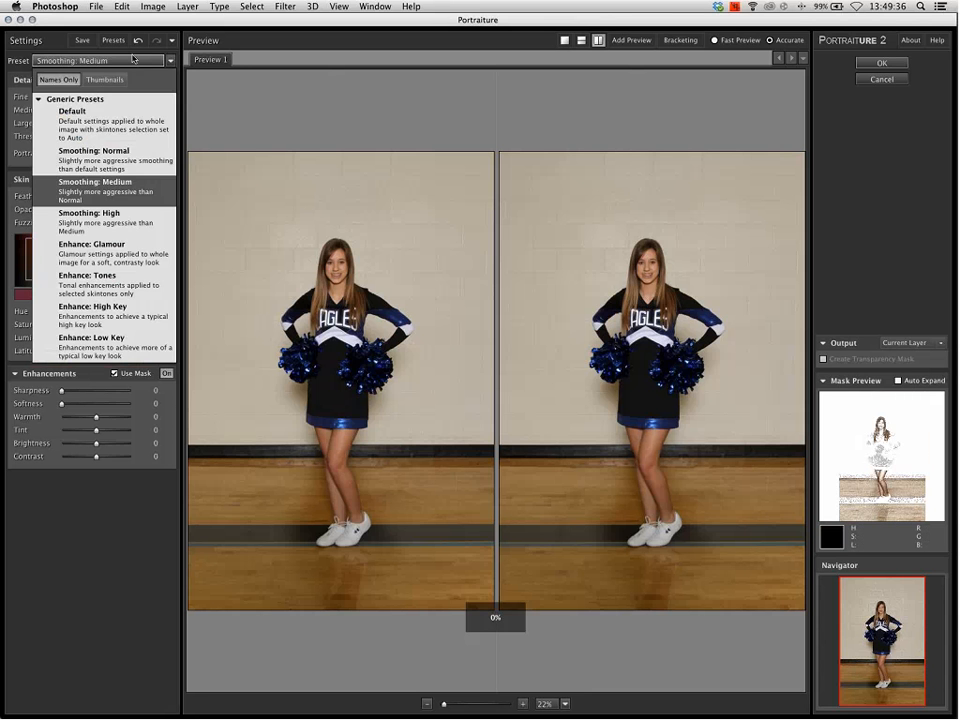
click(133, 58)
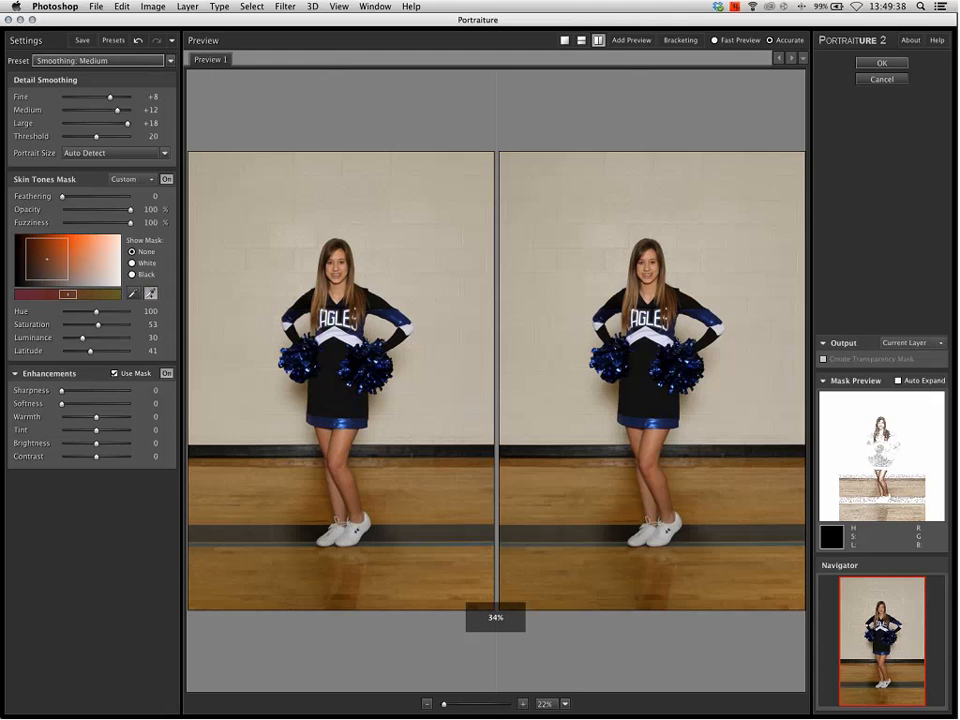
click(866, 64)
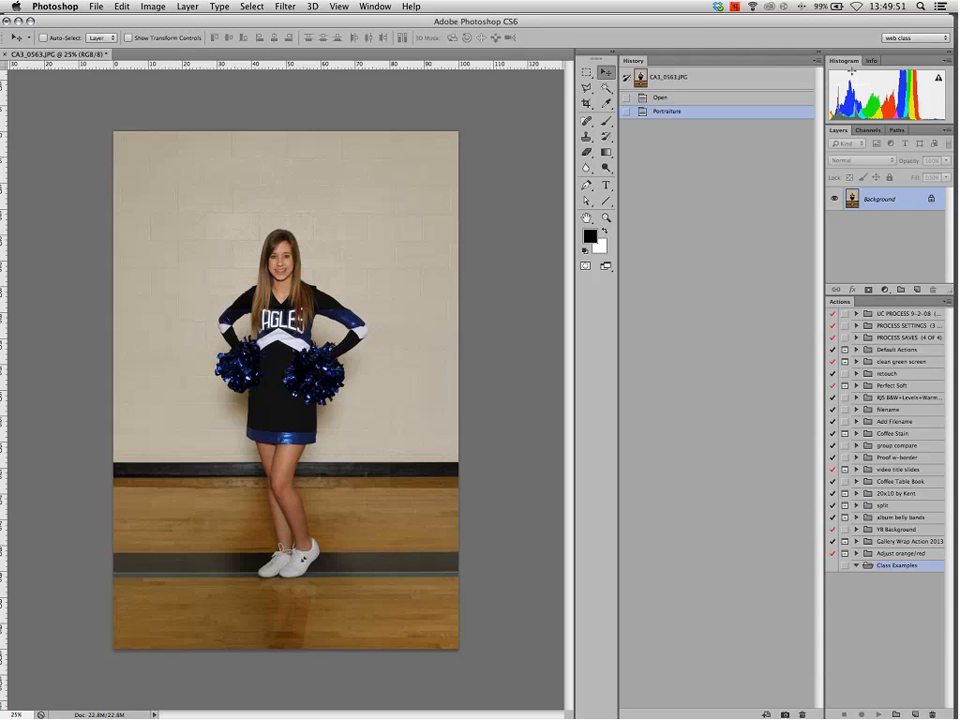
click(722, 84)
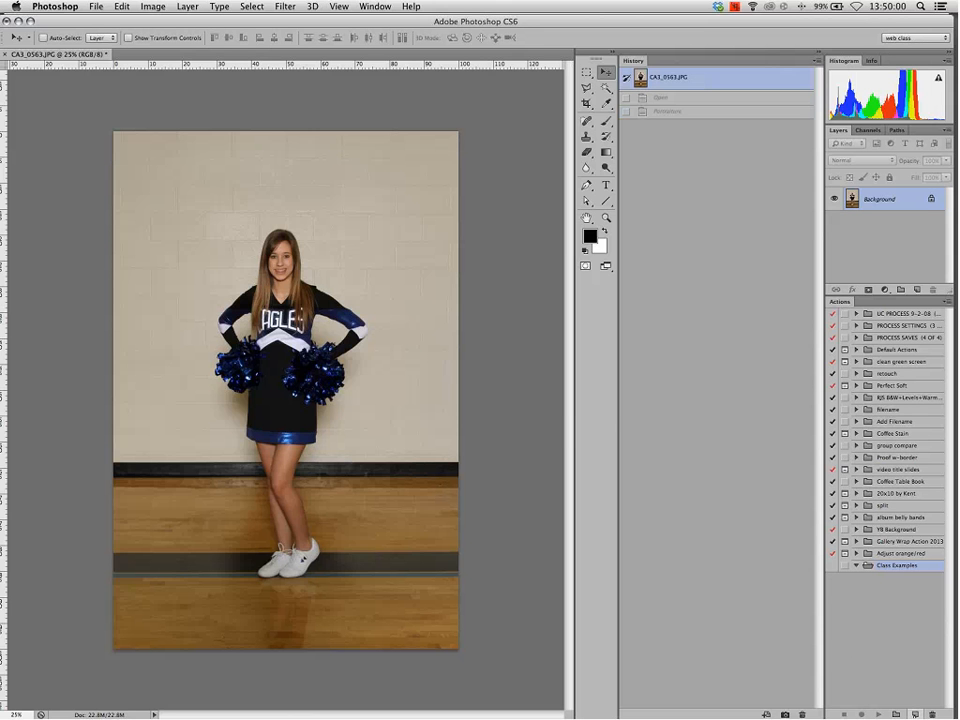
Start recording a new action named "retouch" in the Class Examples set
click(914, 714)
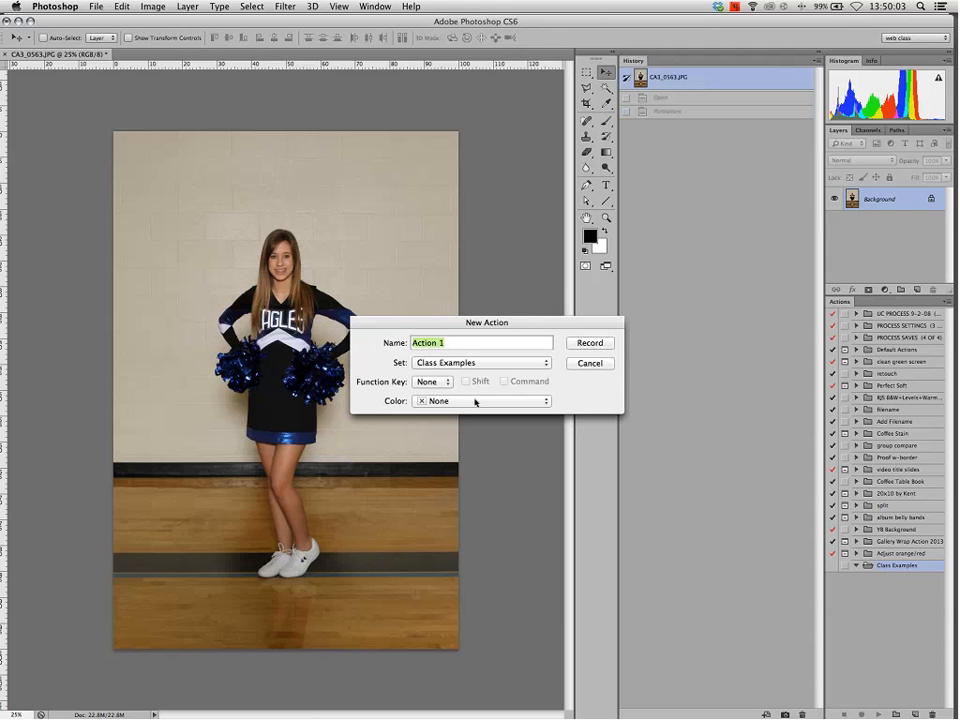
text(reto)
key(Escape)
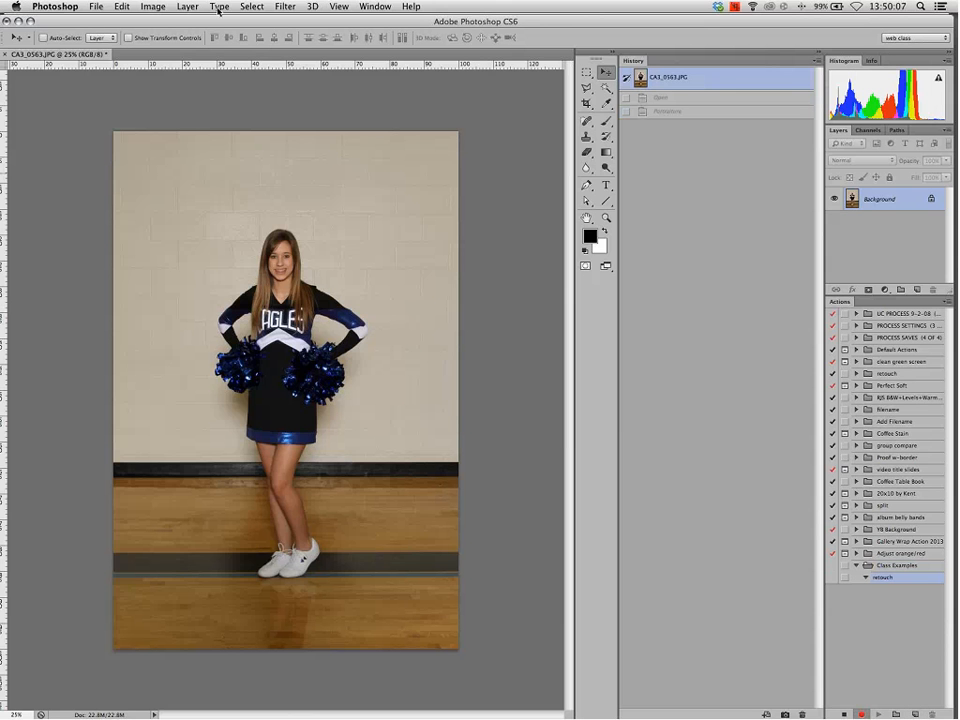
Apply the Imagenomic Portraiture filter to the cheerleader photo with Smoothing: Medium and a skin tone sampled from the face
click(287, 8)
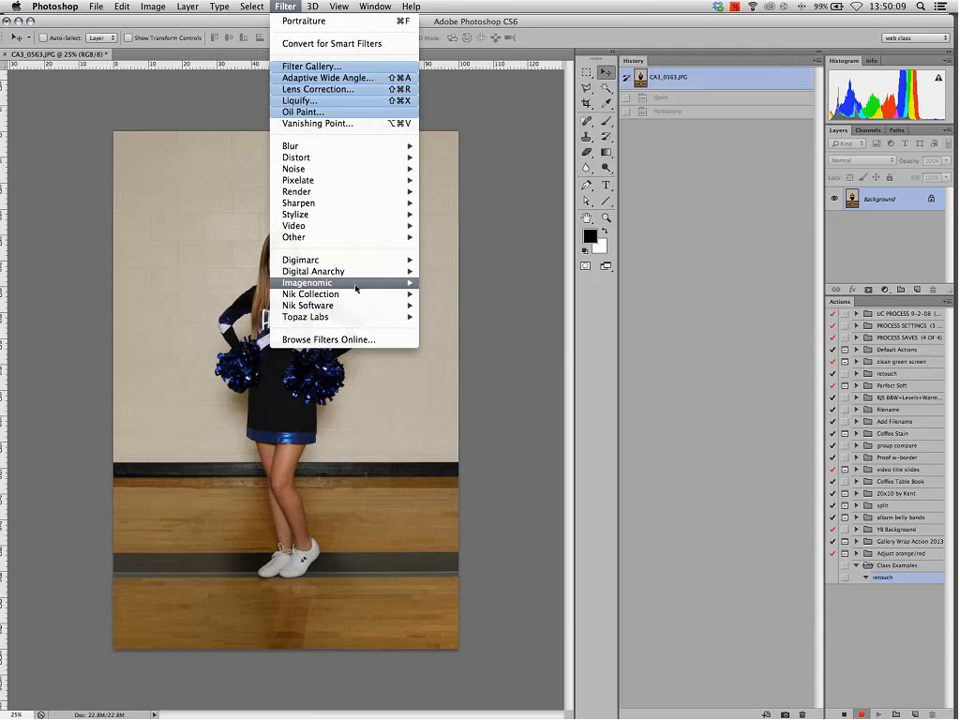
mouse_move(355, 286)
click(460, 295)
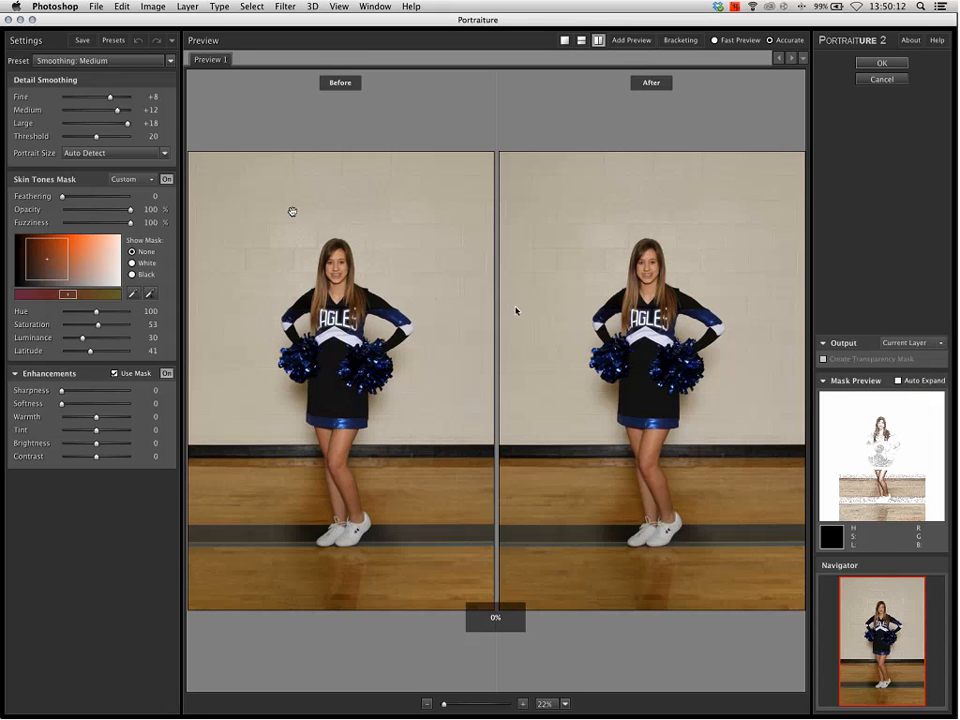
click(133, 293)
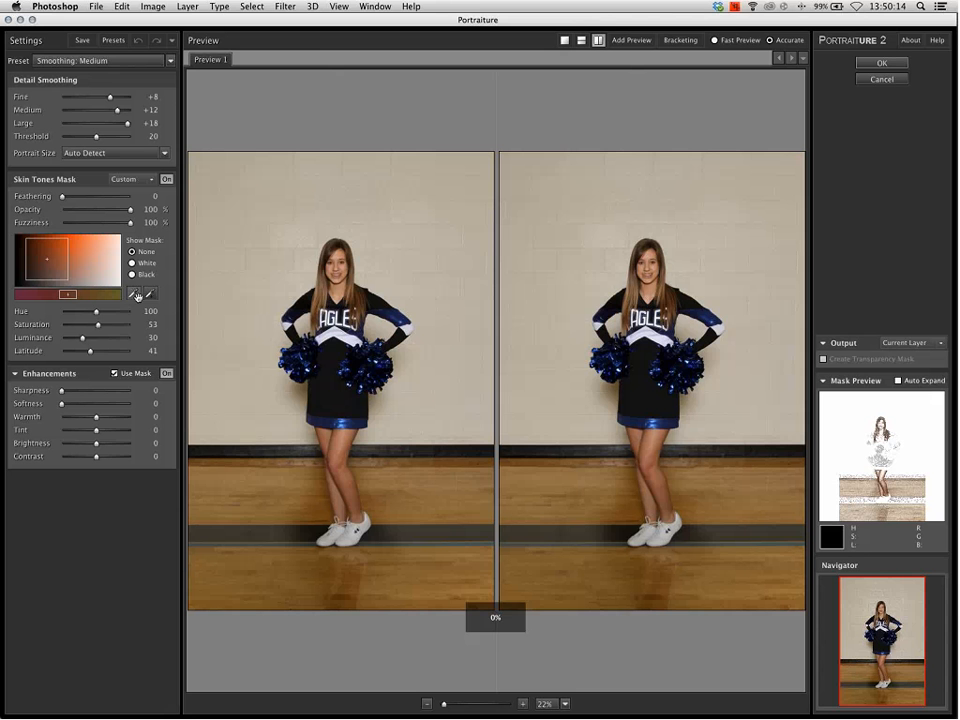
click(342, 259)
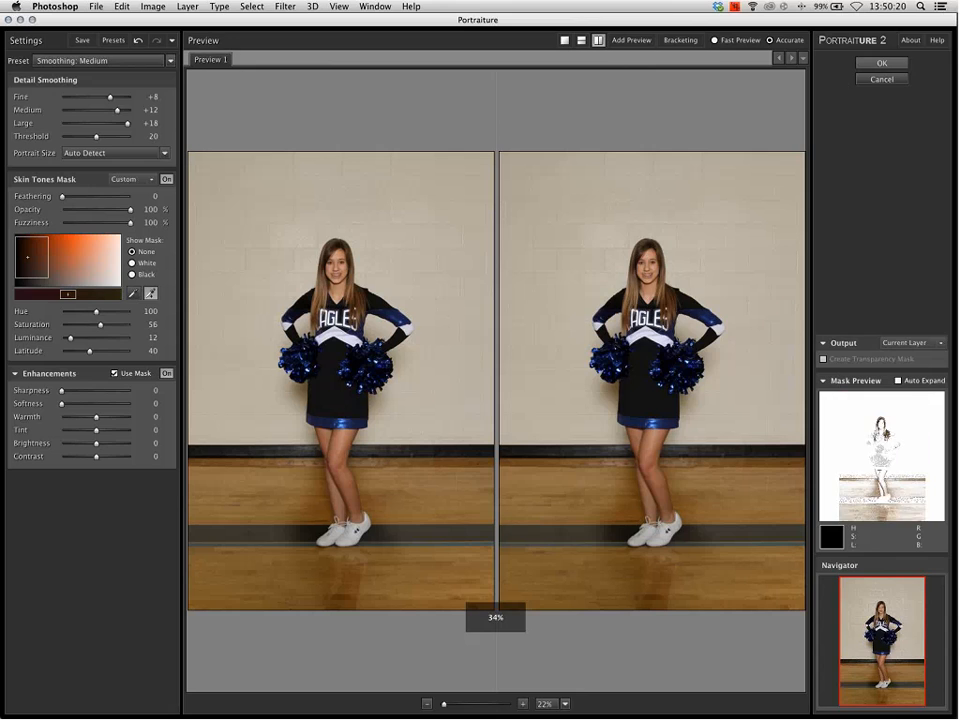
click(881, 62)
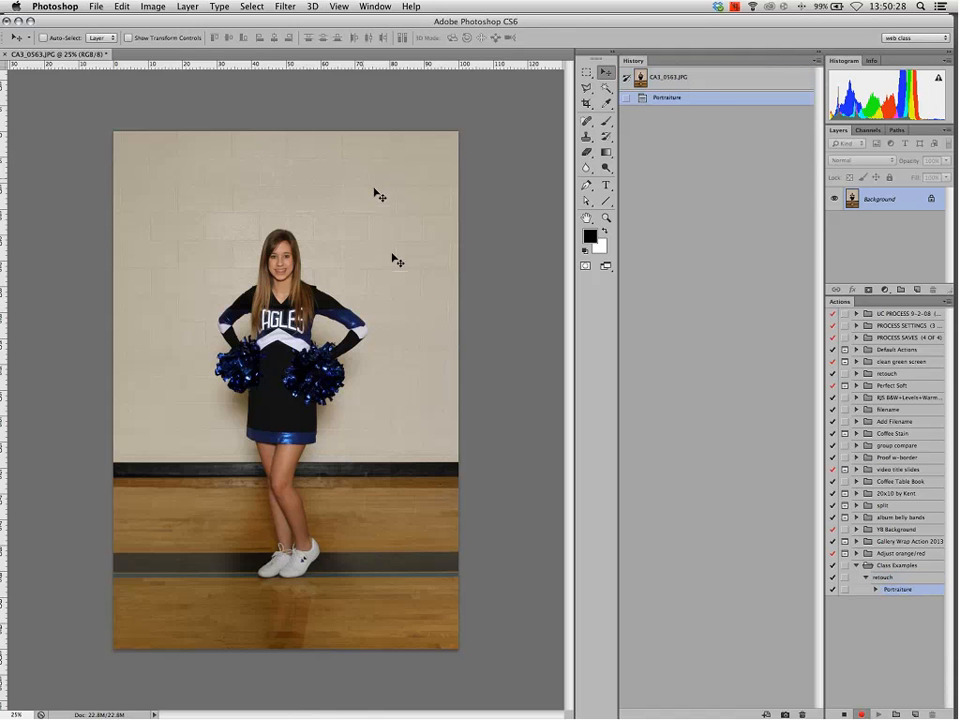
Fade the Portraiture effect to 70% opacity in Normal mode and stop recording the action
click(148, 6)
mouse_move(121, 6)
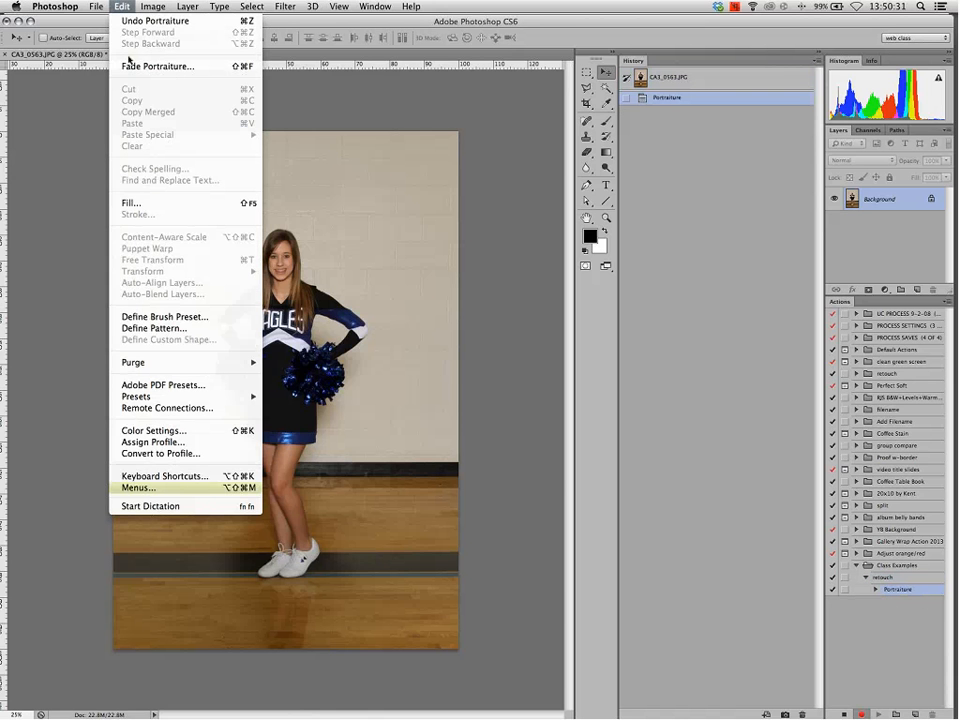
click(135, 67)
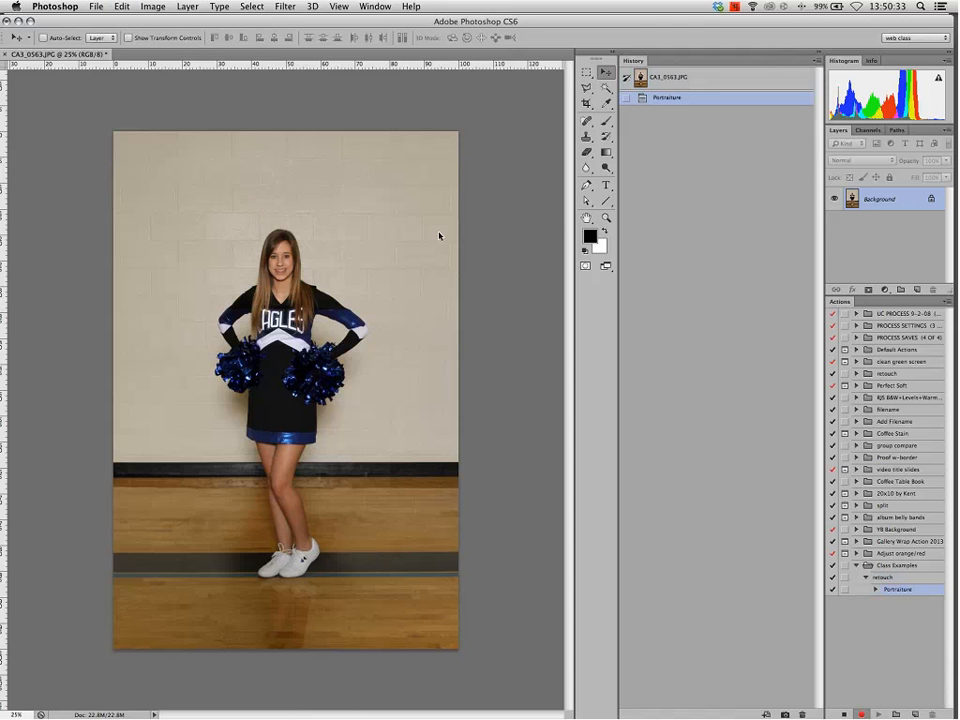
drag(729, 199, 694, 208)
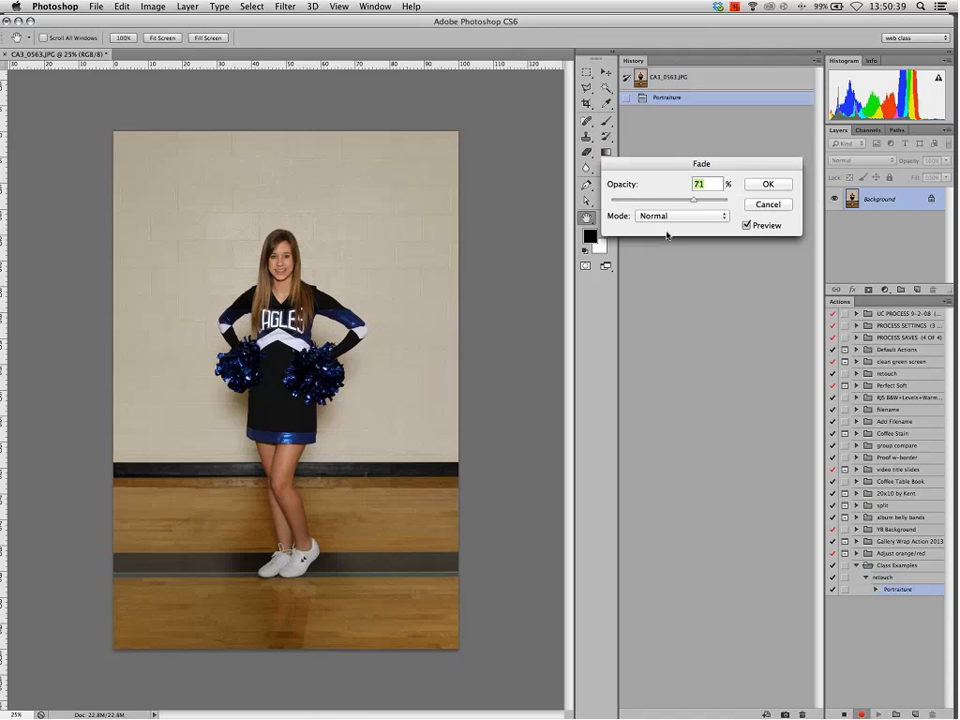
text(70)
click(771, 187)
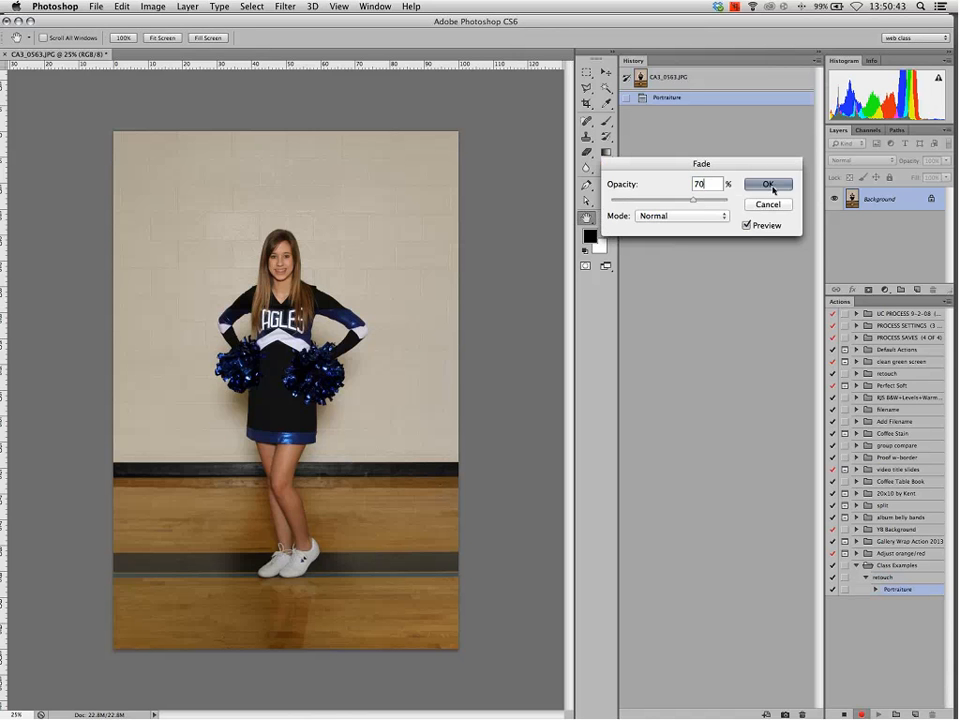
key(v)
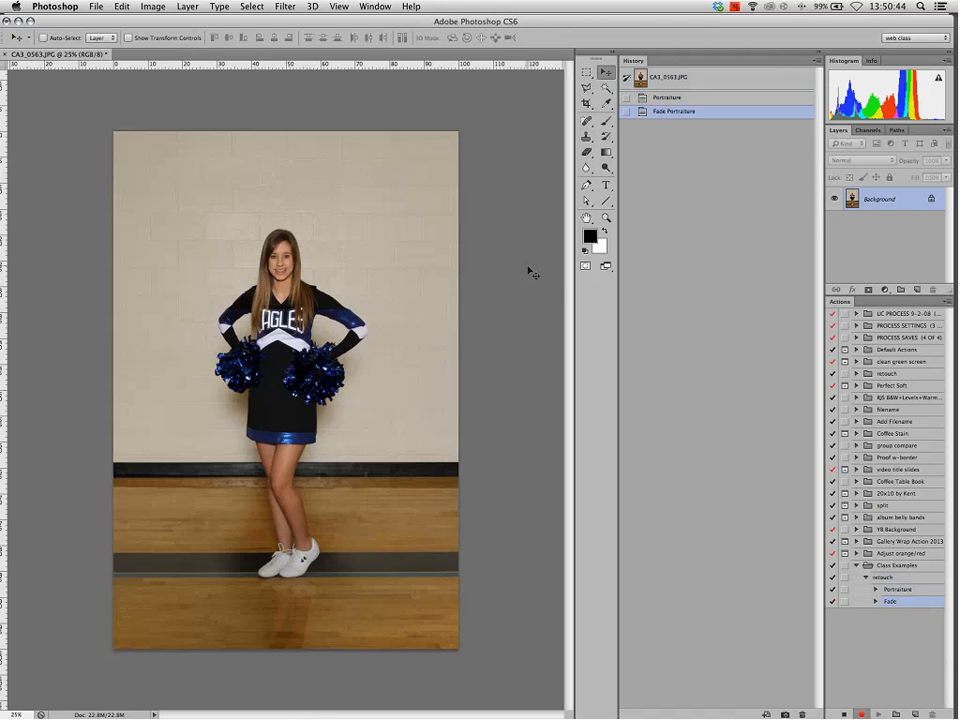
click(845, 714)
Assign the shortcut Shift+F1 to the retouch action, leaving its color at None
click(895, 578)
double_click(895, 579)
click(481, 403)
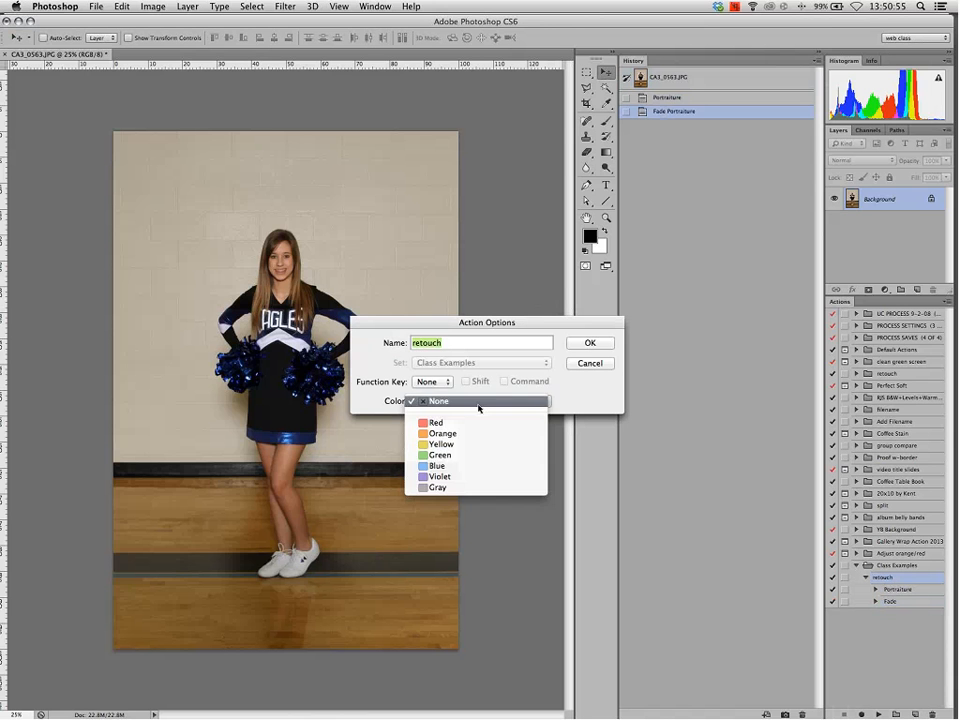
click(478, 400)
click(430, 384)
click(424, 400)
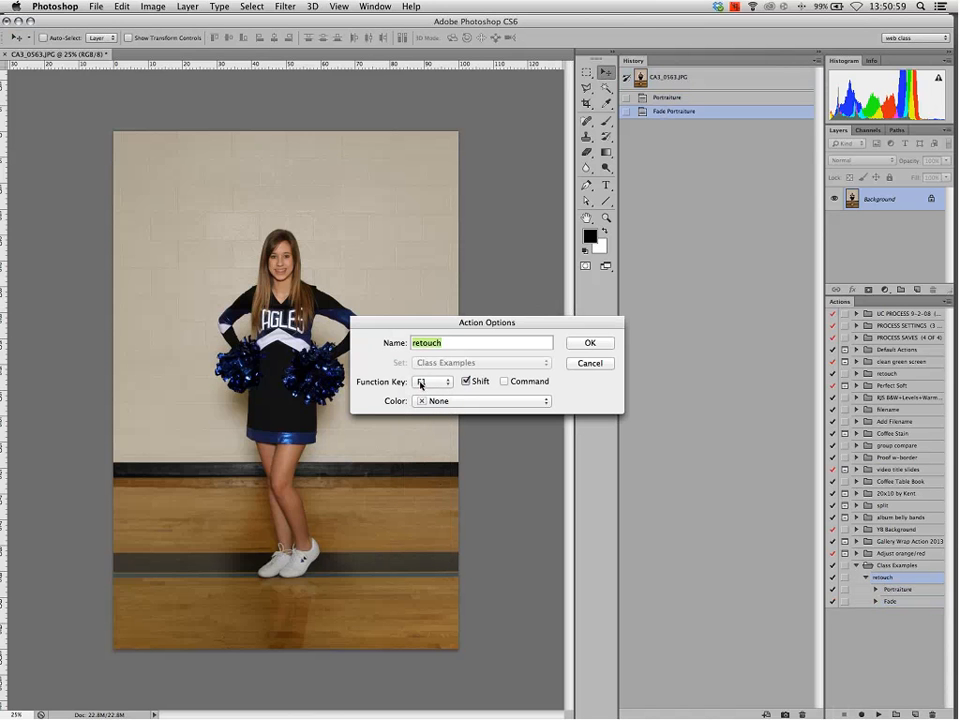
click(576, 344)
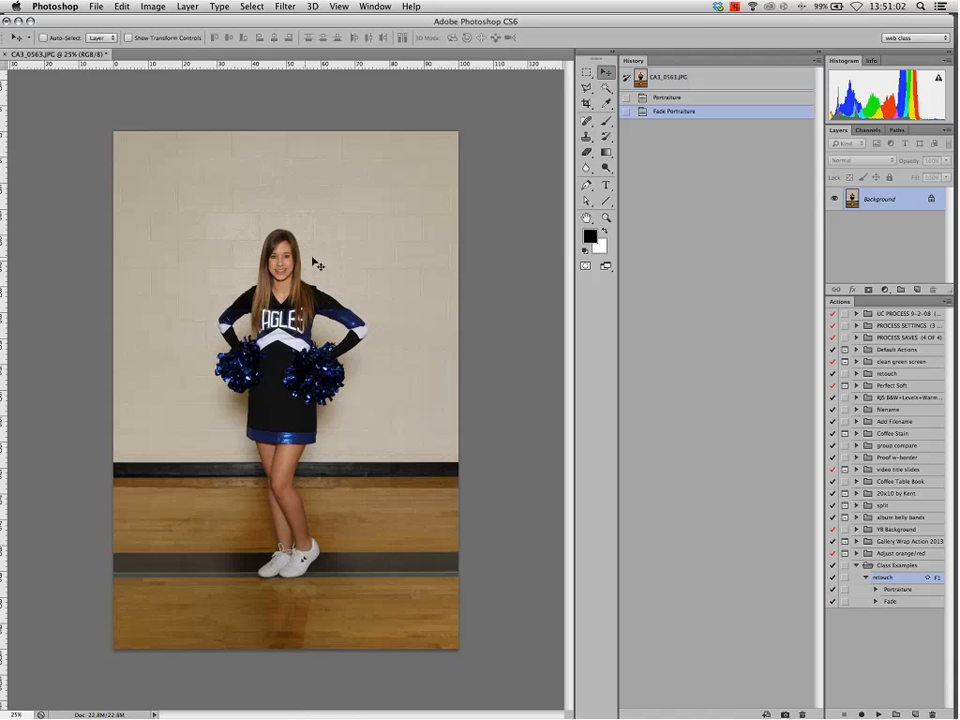
Close the retouched cheerleader photo without saving and switch to Adobe Bridge
key(super+w)
click(435, 242)
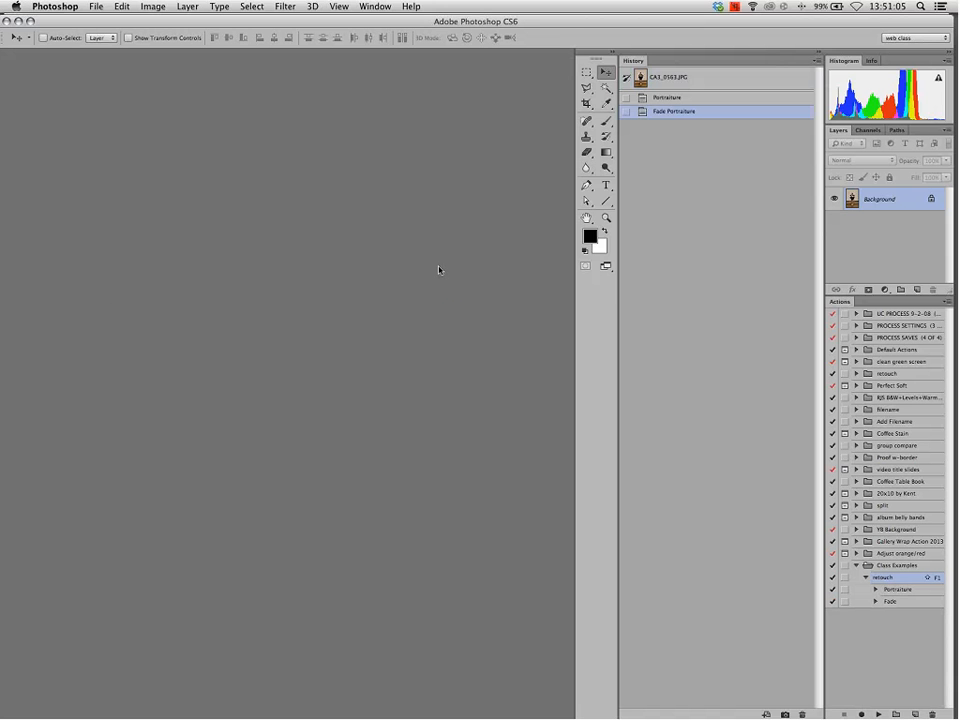
key(ctrl+Up)
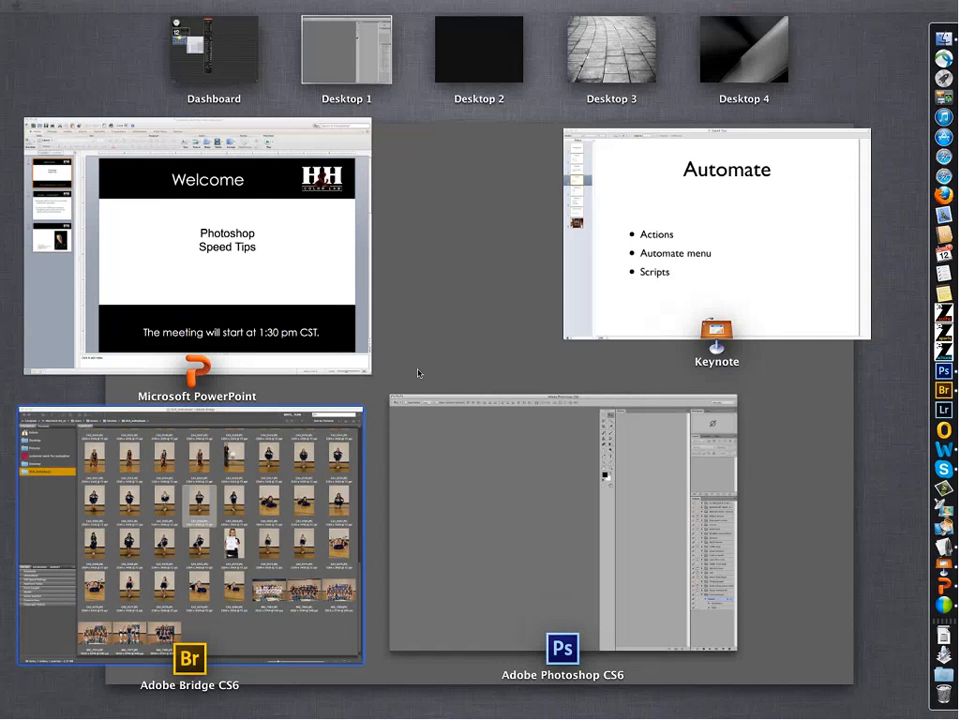
click(335, 450)
Open CA3_0565.JPG from the SCA_Individuals folder, run the retouch action on it and inspect the face up close
click(596, 276)
double_click(690, 277)
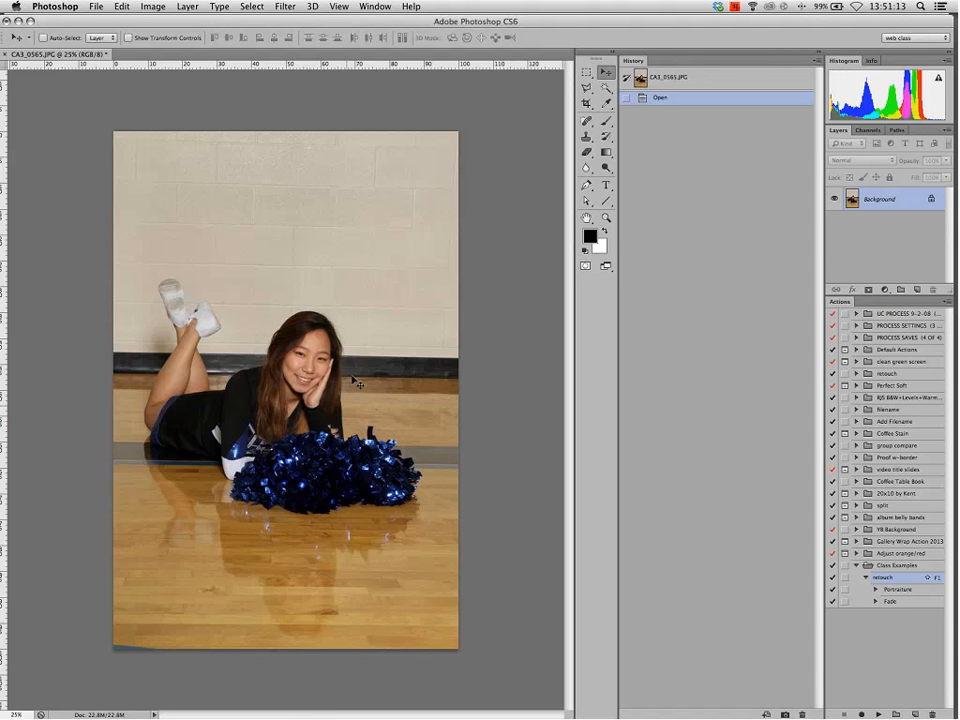
key(F1)
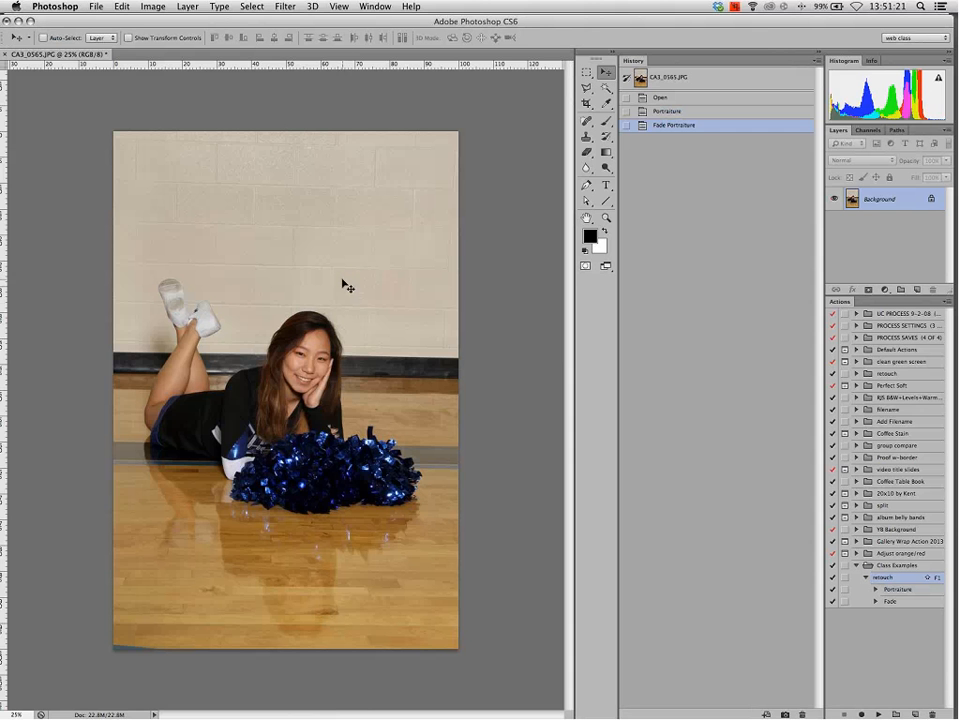
drag(259, 319, 242, 588)
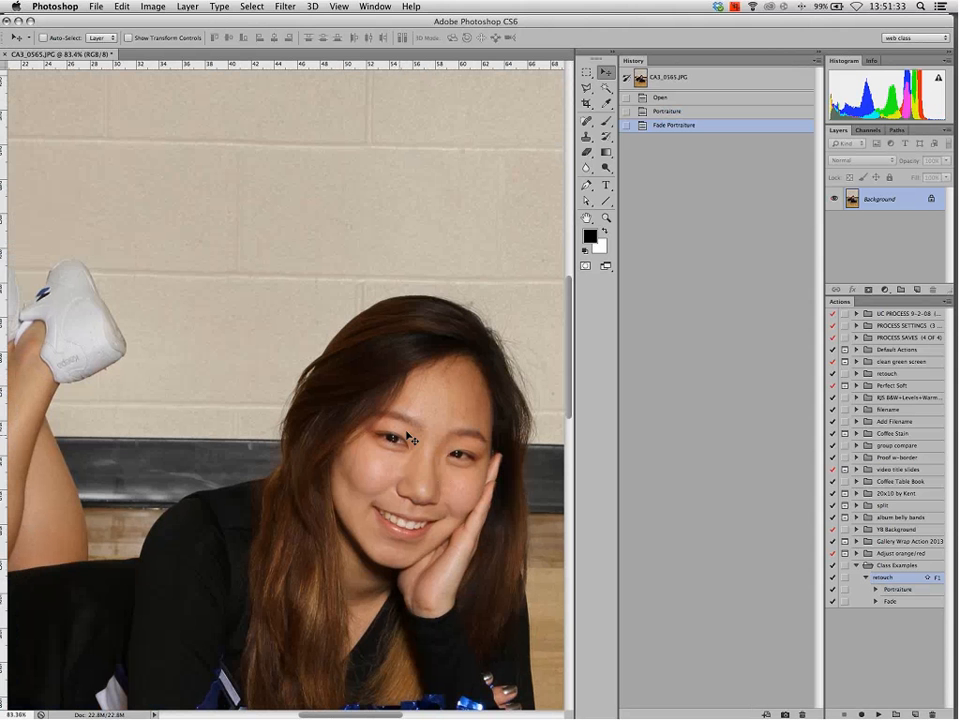
Begin creating a droplet from the Class Examples retouch action, with the destination set to Save and Close
click(60, 7)
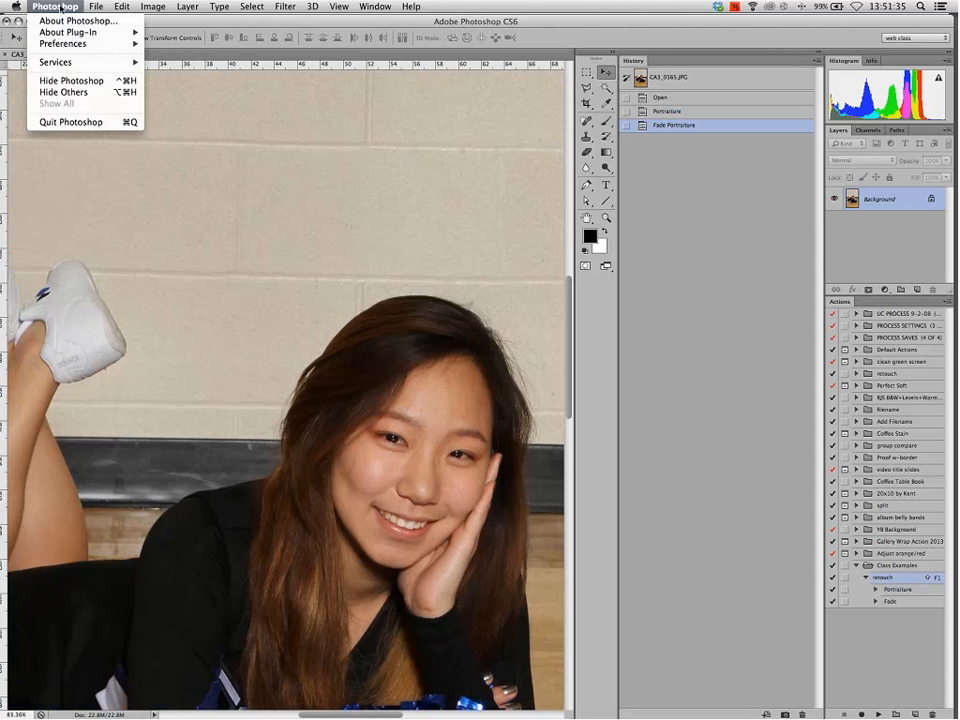
mouse_move(96, 7)
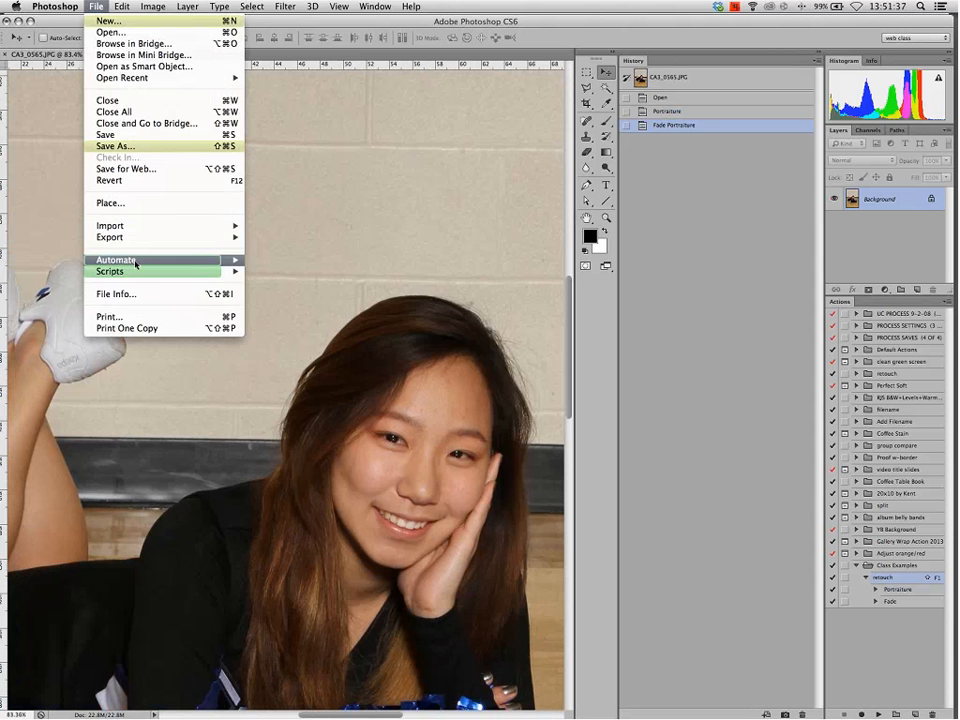
mouse_move(136, 263)
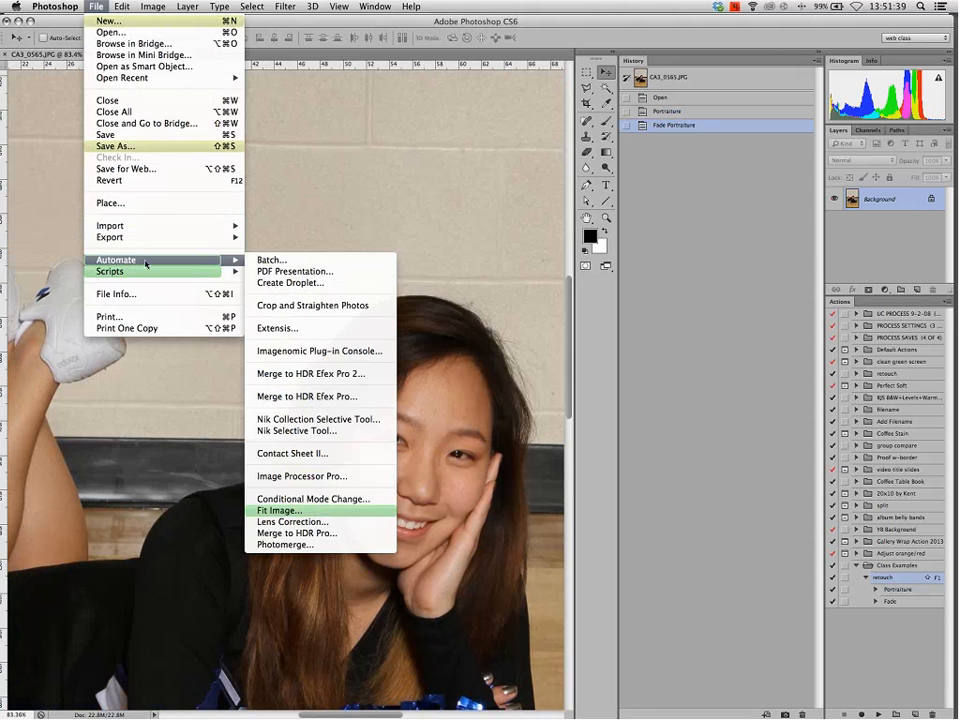
click(307, 284)
click(155, 263)
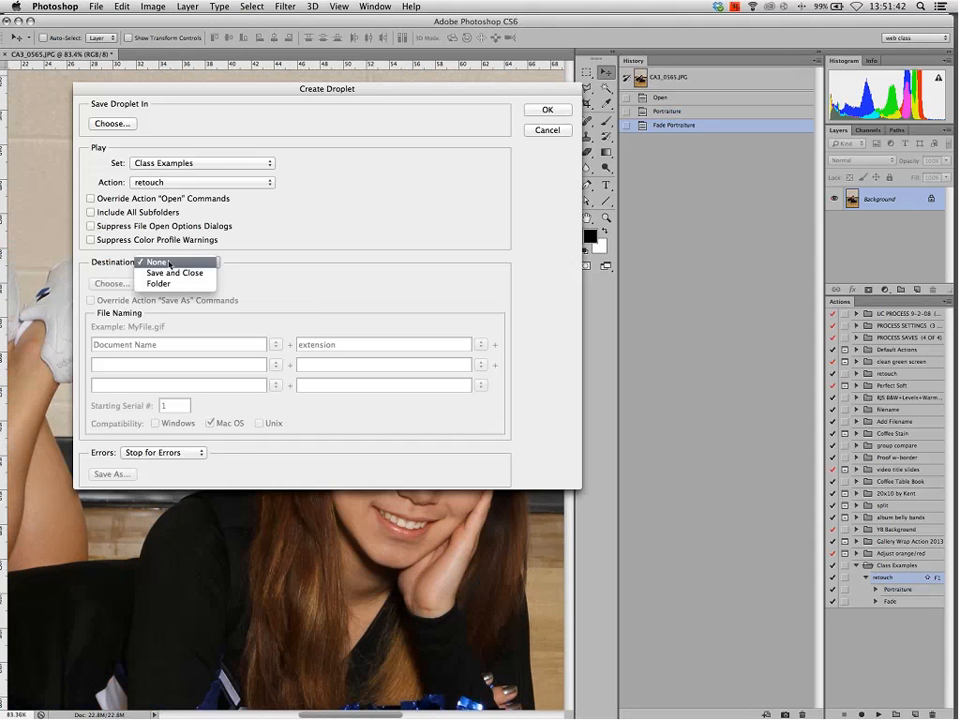
click(172, 273)
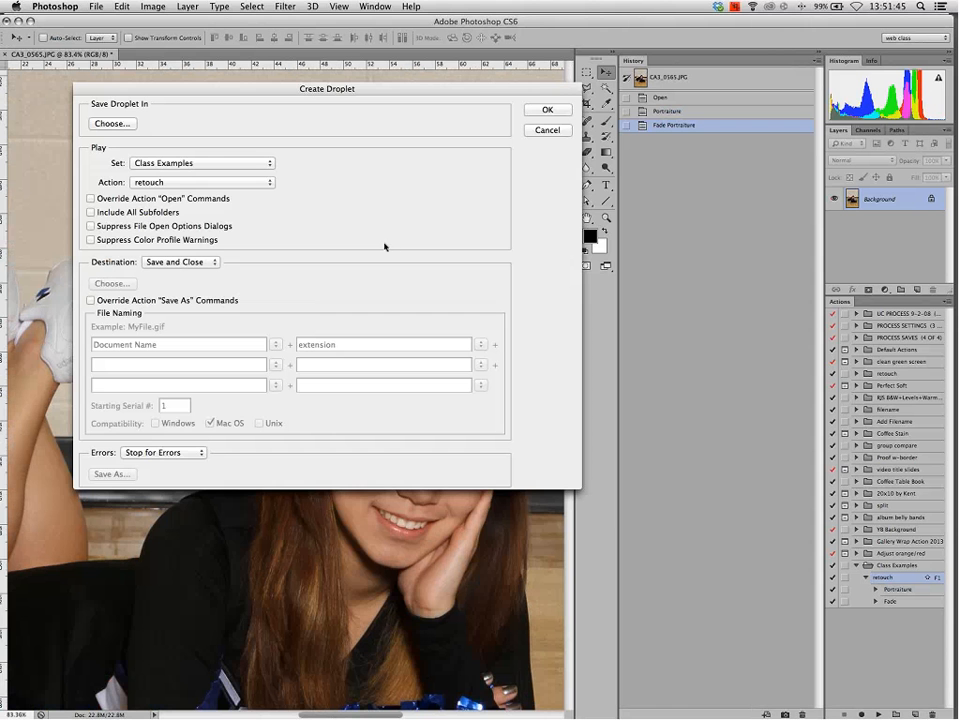
Save the droplet to the Desktop as "retouch" and create it with color profile warnings suppressed
click(115, 126)
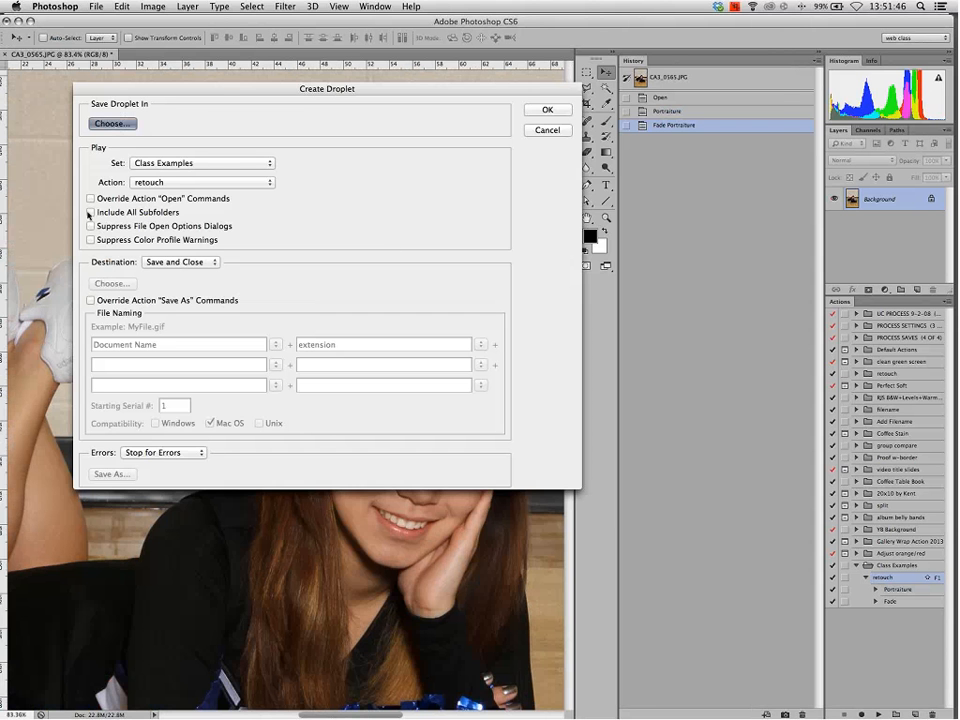
text(retouch)
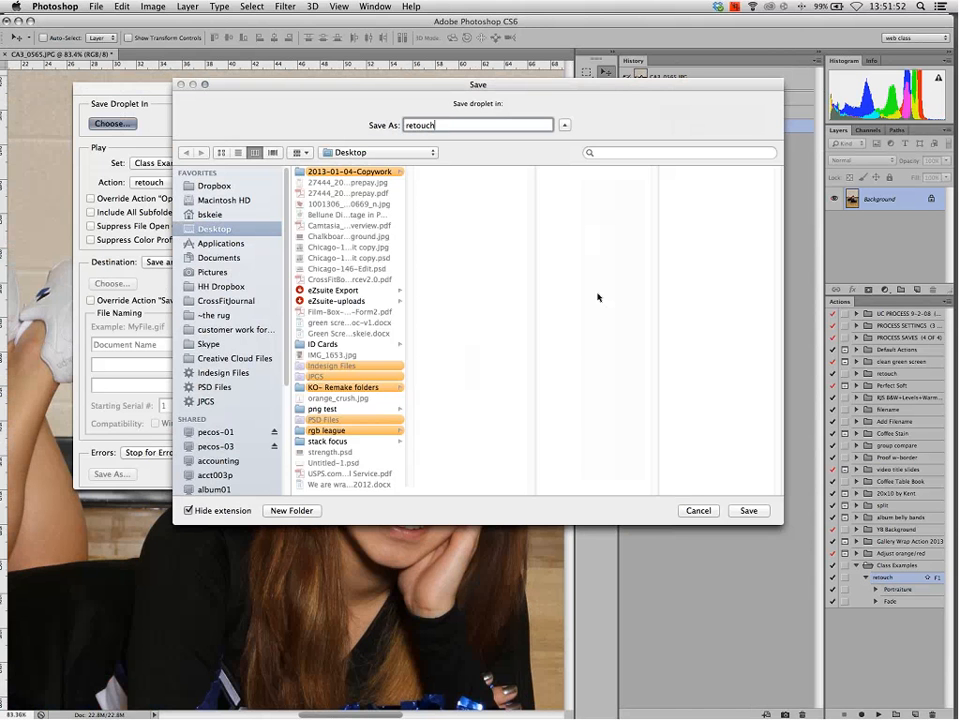
click(747, 510)
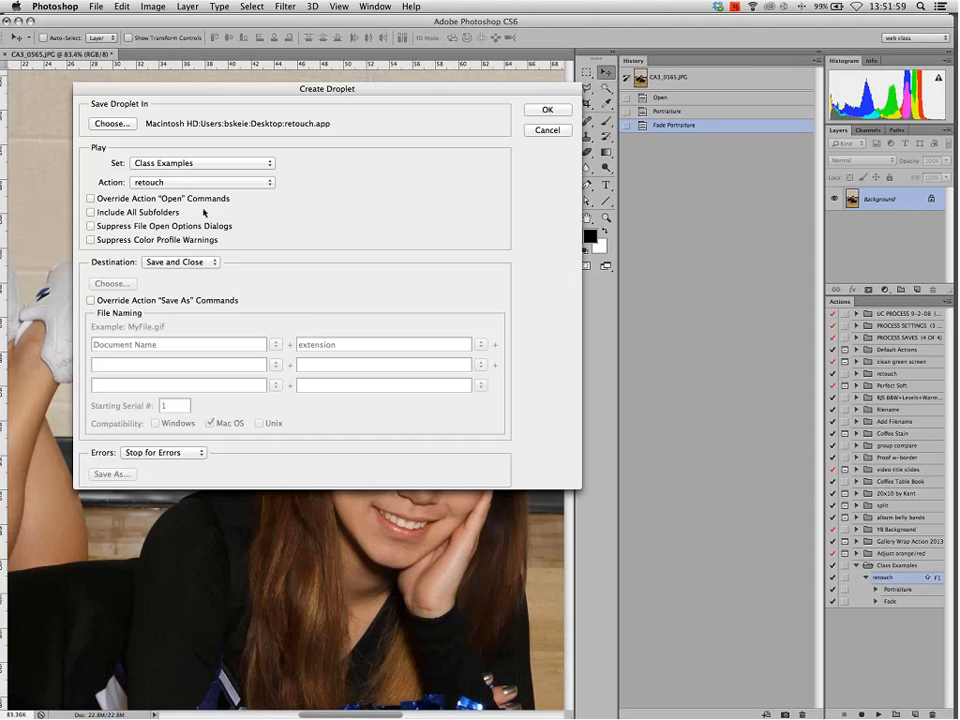
click(117, 240)
key(Return)
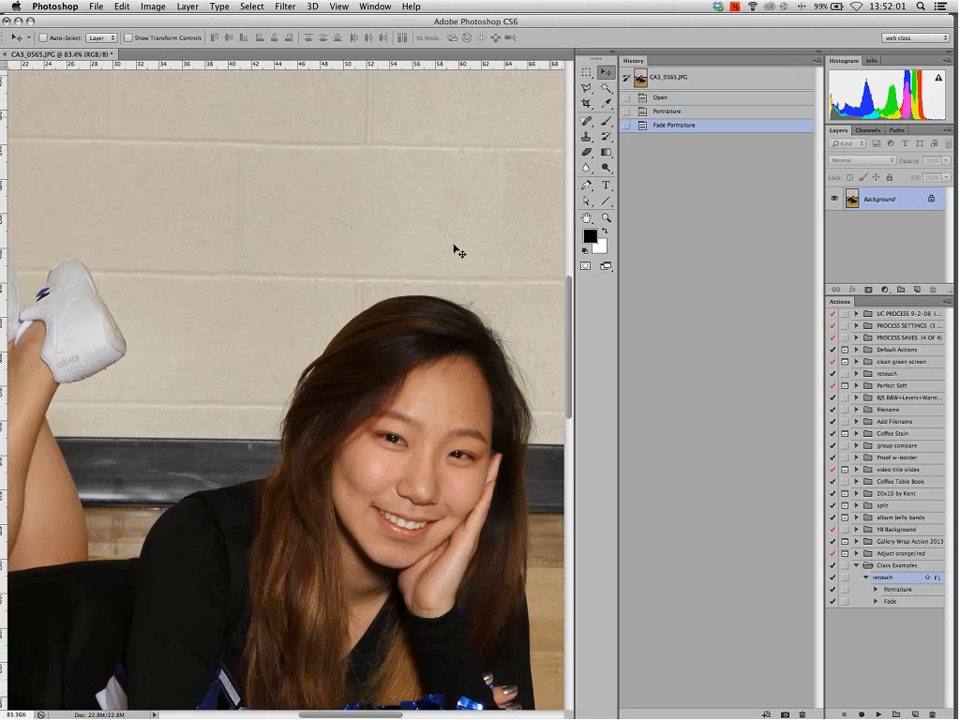
Close CA3_0565.JPG without saving and minimize the Photoshop window
click(6, 53)
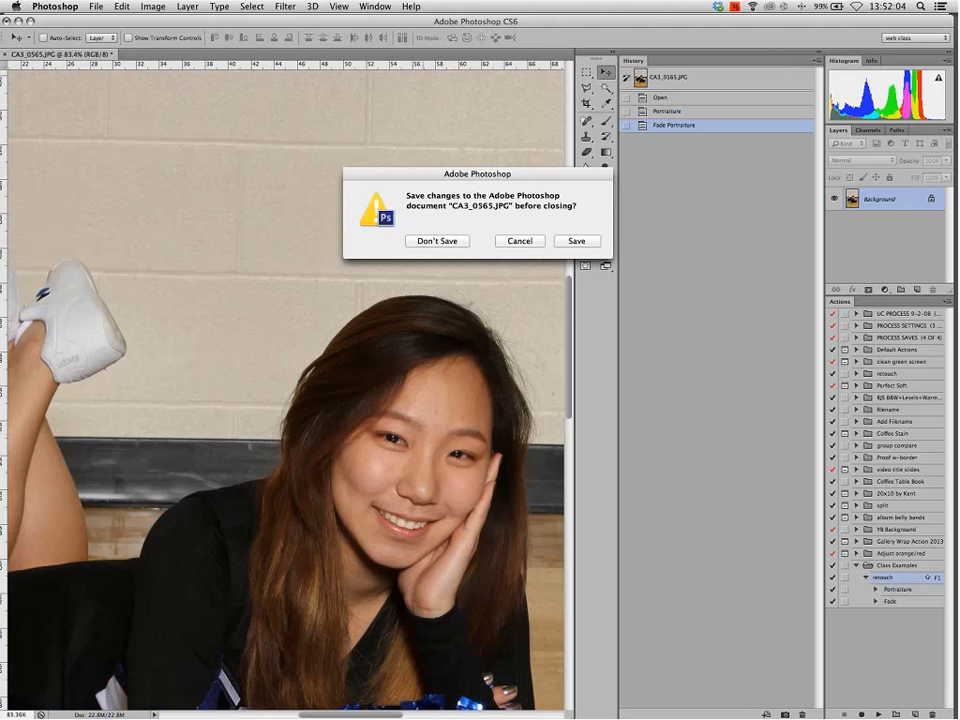
click(432, 247)
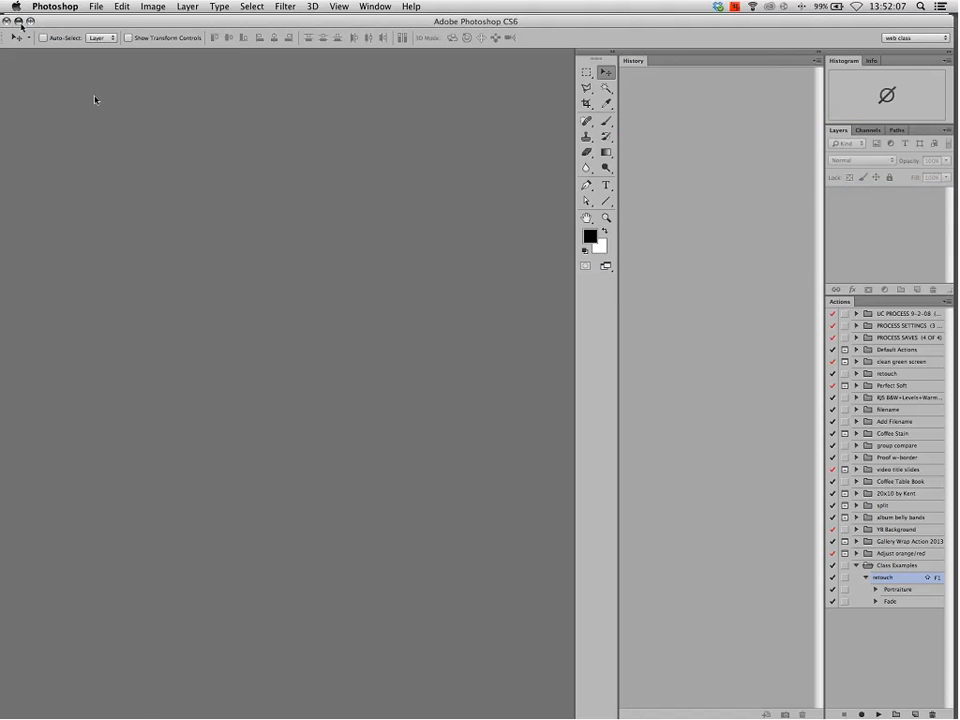
click(18, 21)
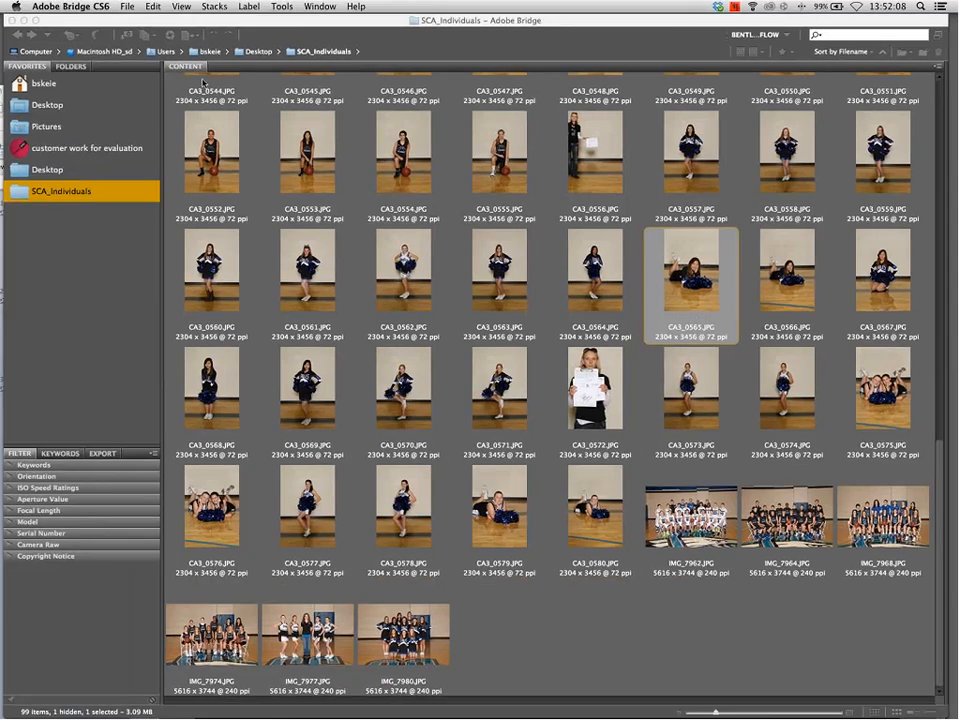
Move the Bridge and Keynote windows aside to expose the desktop, and bring PowerPoint forward
drag(430, 20, 329, 209)
drag(132, 63, 0, 10)
click(432, 105)
Quit PowerPoint and move the retouch droplet on the desktop to the empty area above the Bridge window
click(56, 6)
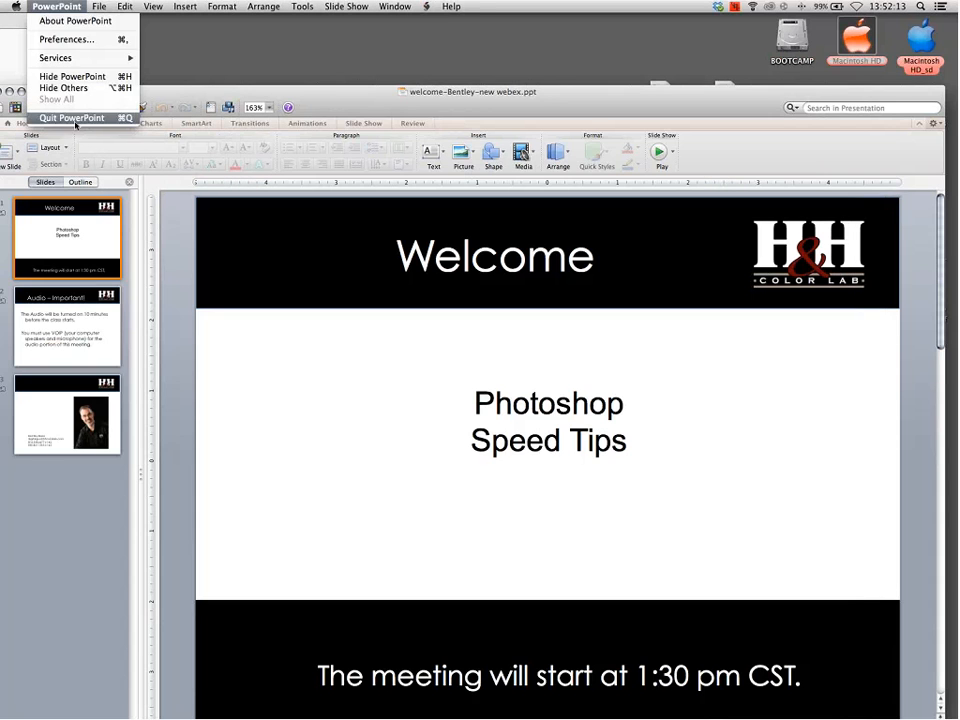
click(60, 116)
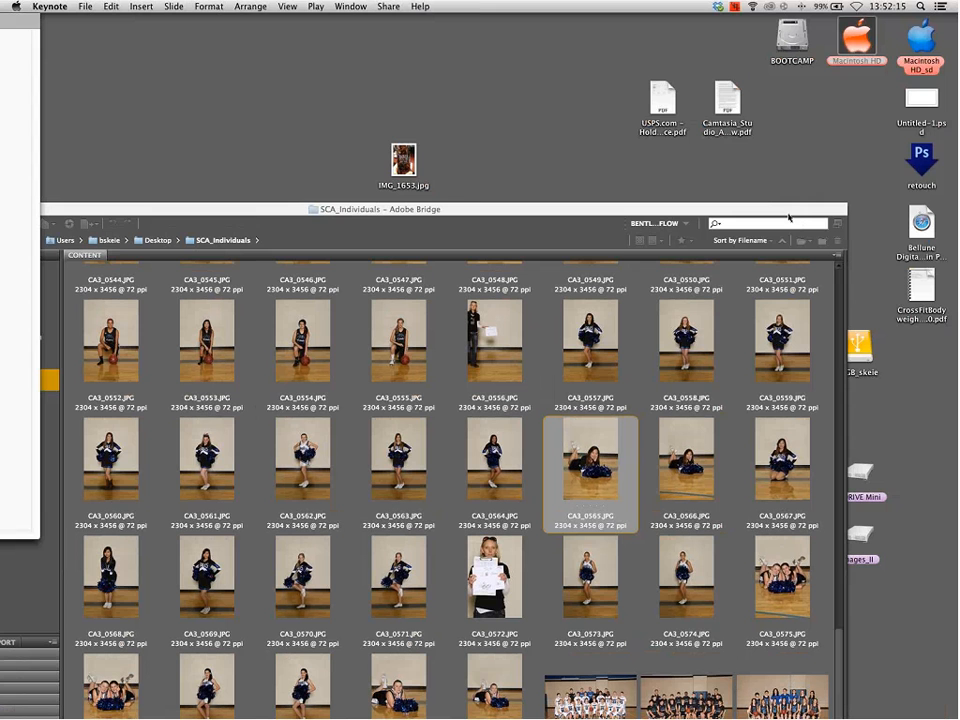
mouse_move(921, 160)
mouse_down()
mouse_move(238, 51)
mouse_move(302, 113)
mouse_up()
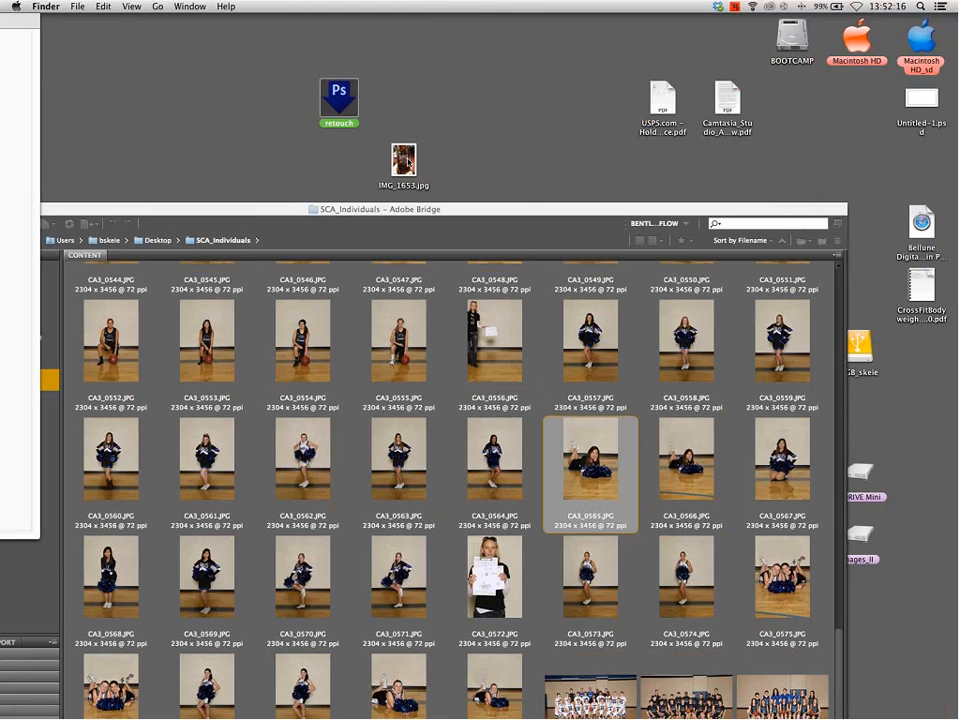
Move IMG_1653.jpg away from the retouch droplet, and run the droplet on CA3_0555.JPG through CA3_0563.JPG from Bridge
drag(404, 160, 921, 660)
click(354, 108)
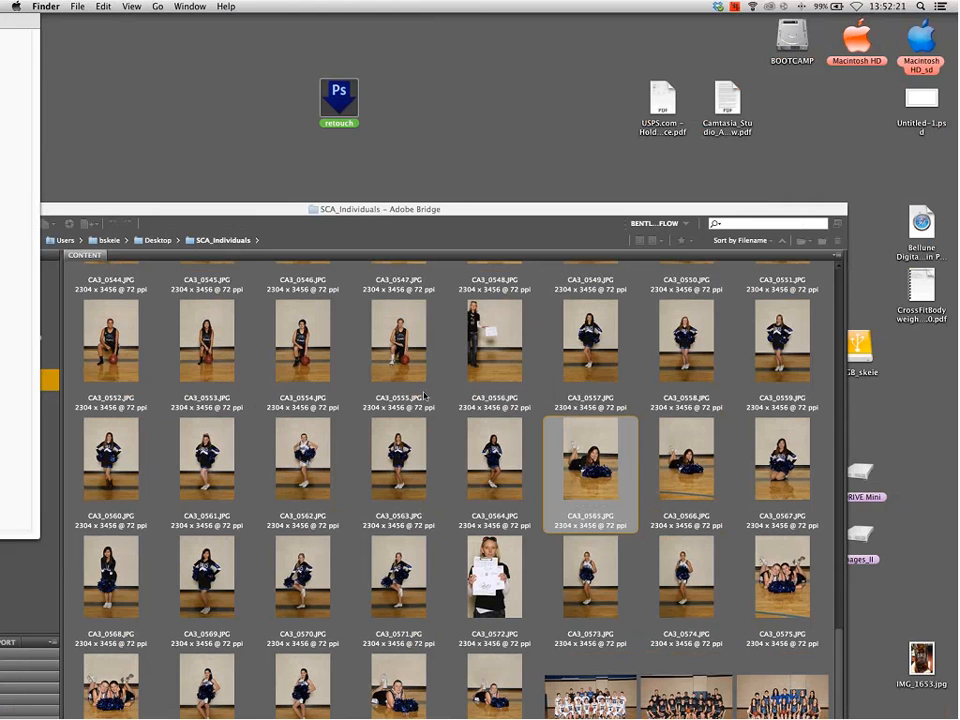
click(307, 285)
click(400, 350)
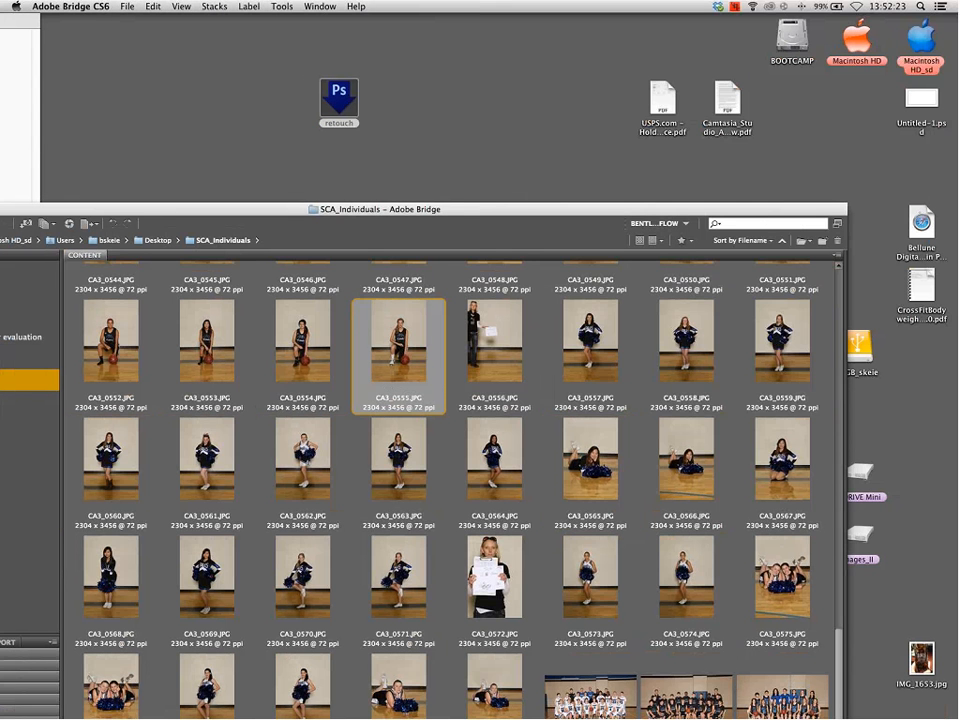
shift+click(398, 490)
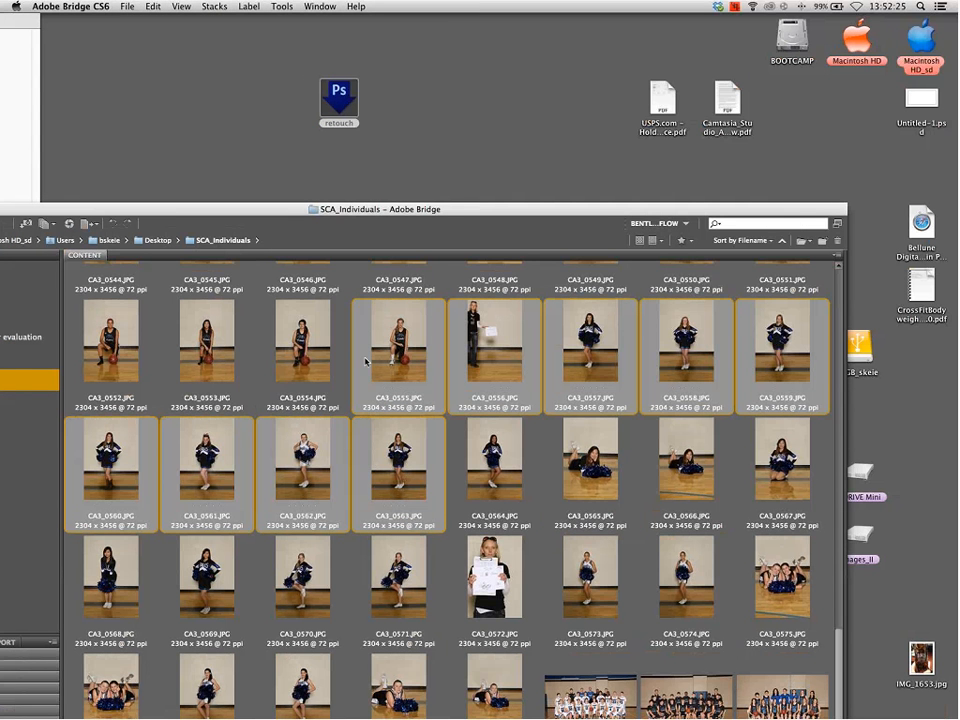
mouse_move(366, 361)
mouse_down()
mouse_move(300, 243)
mouse_move(328, 130)
mouse_move(320, 100)
mouse_move(341, 104)
mouse_up()
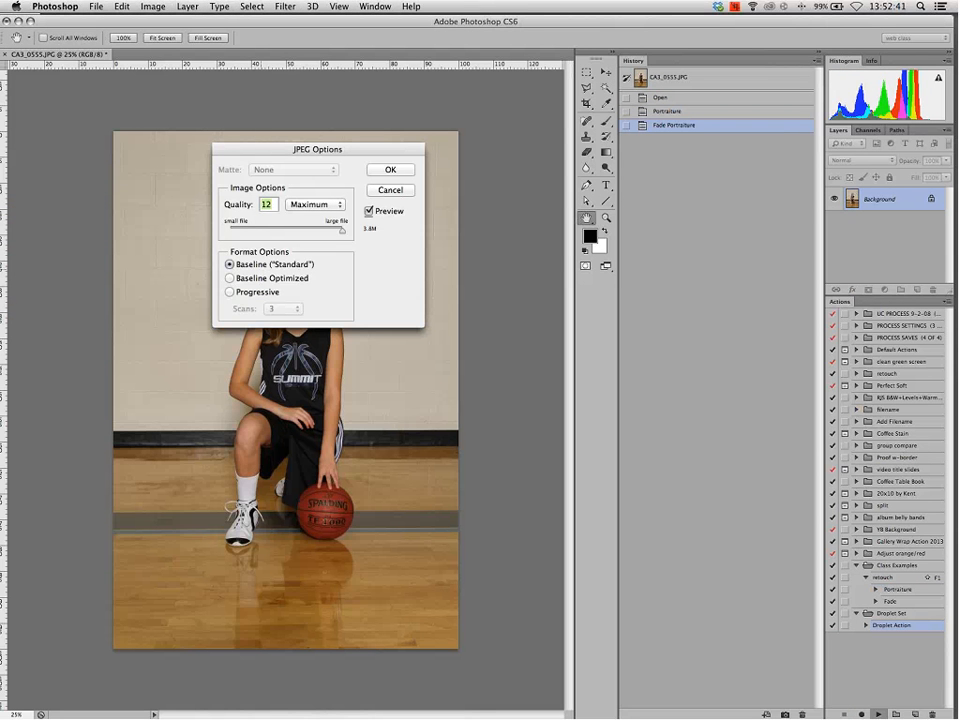
Save the retouched CA3_0555.JPG as a Baseline ("Standard") JPEG at quality 12
key(Return)
click(382, 172)
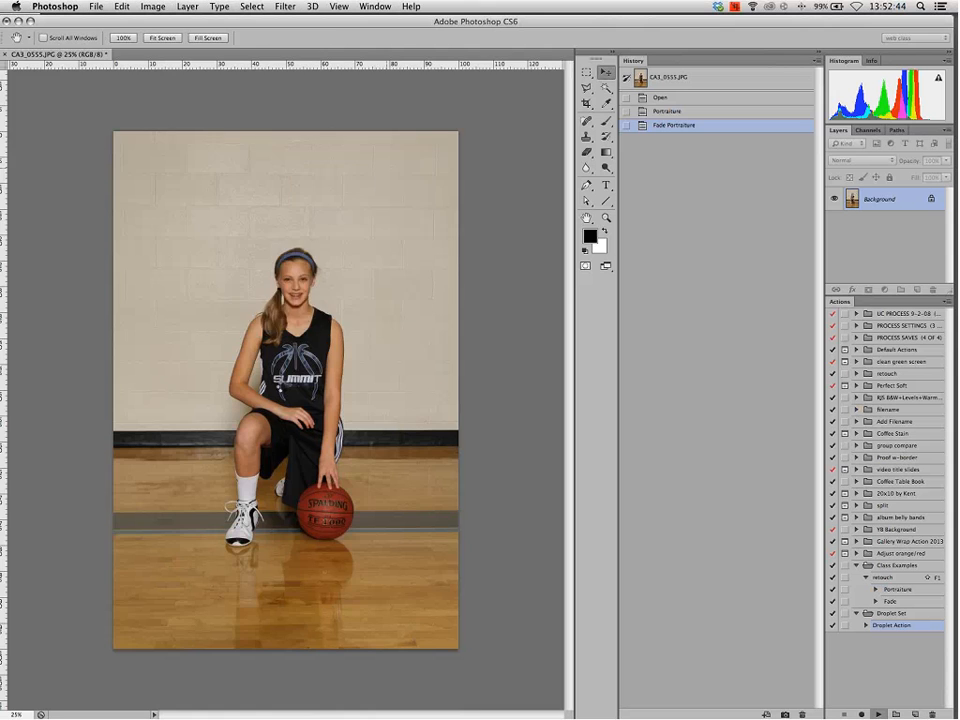
key(super+w)
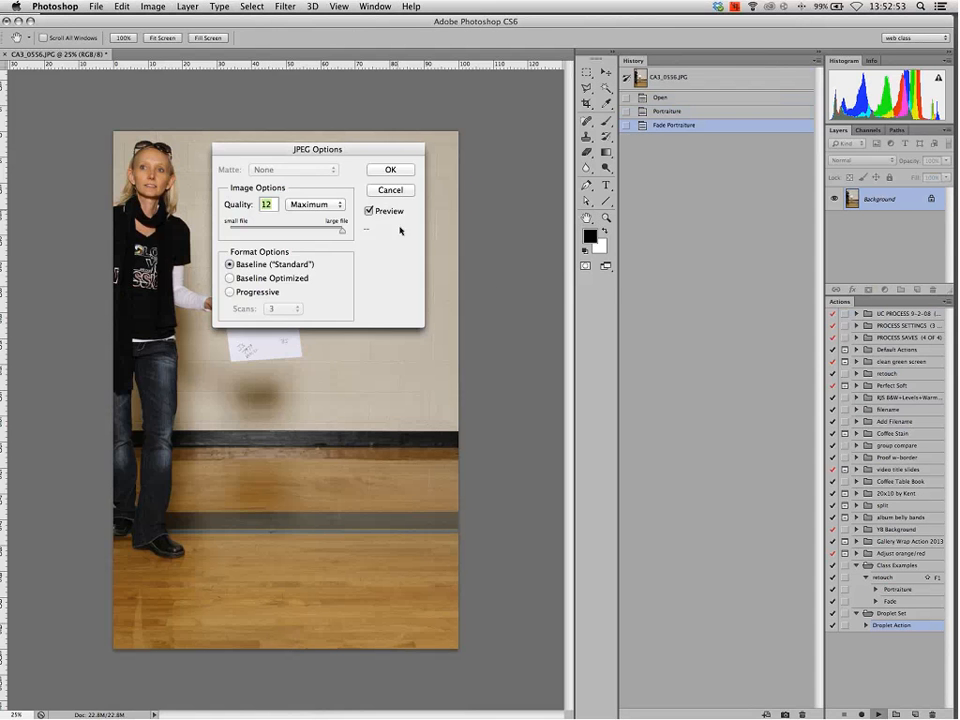
Stop the droplet run by cancelling the JPEG save of CA3_0556.JPG, and close that photo without saving
click(390, 190)
click(504, 245)
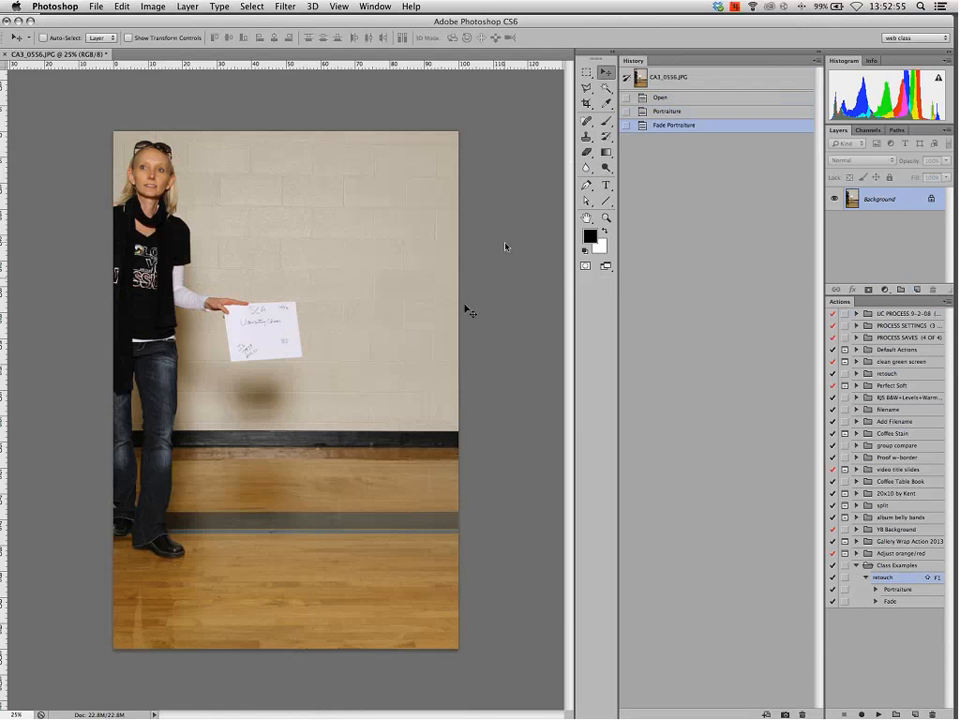
key(super+w)
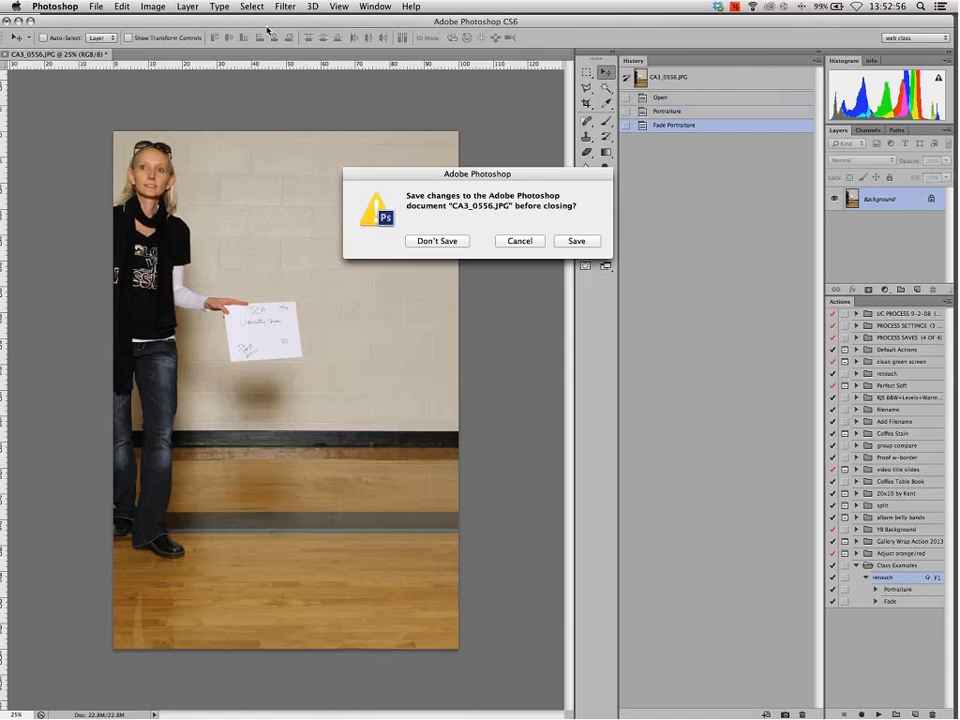
click(430, 243)
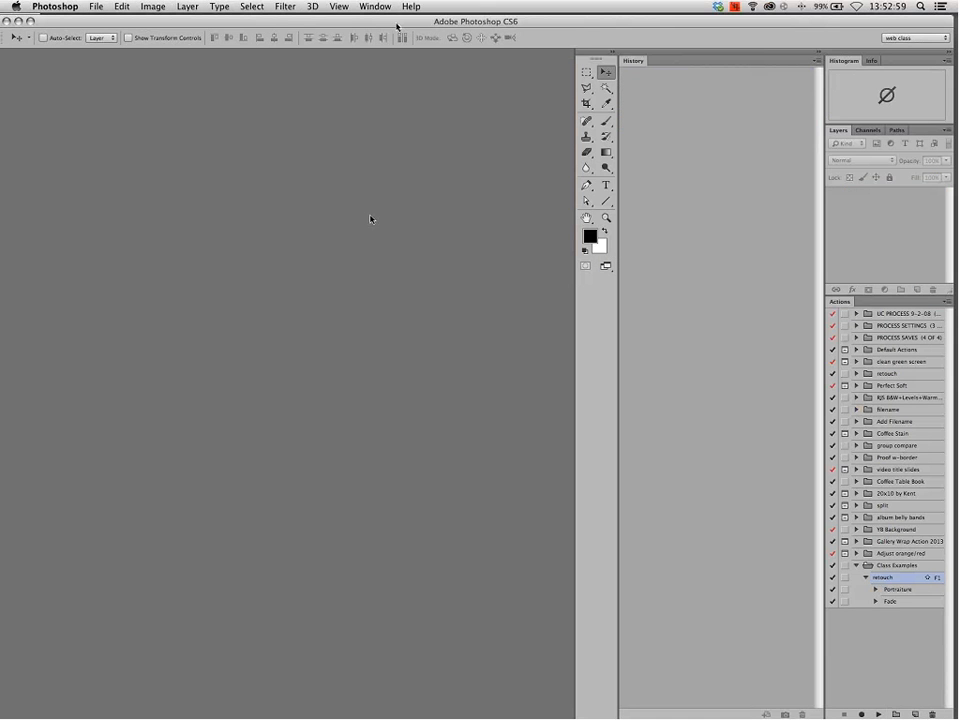
Move the Photoshop window down to expose the desktop, and send the retouch droplet to the Trash
mouse_move(396, 24)
mouse_down()
mouse_move(413, 81)
mouse_move(420, 371)
mouse_up()
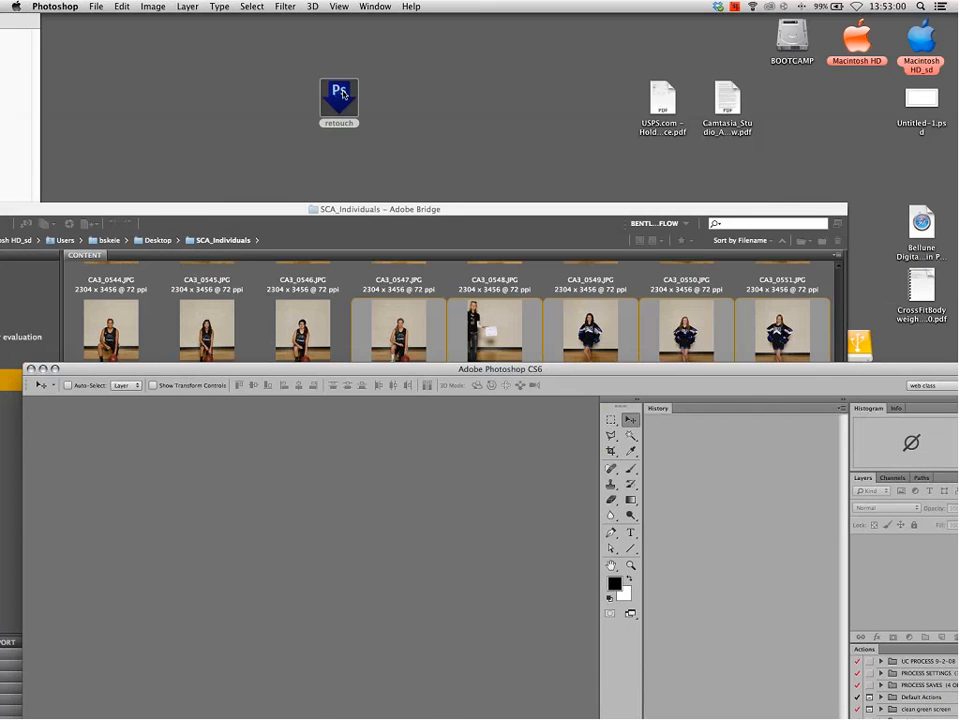
right_click(337, 94)
click(378, 129)
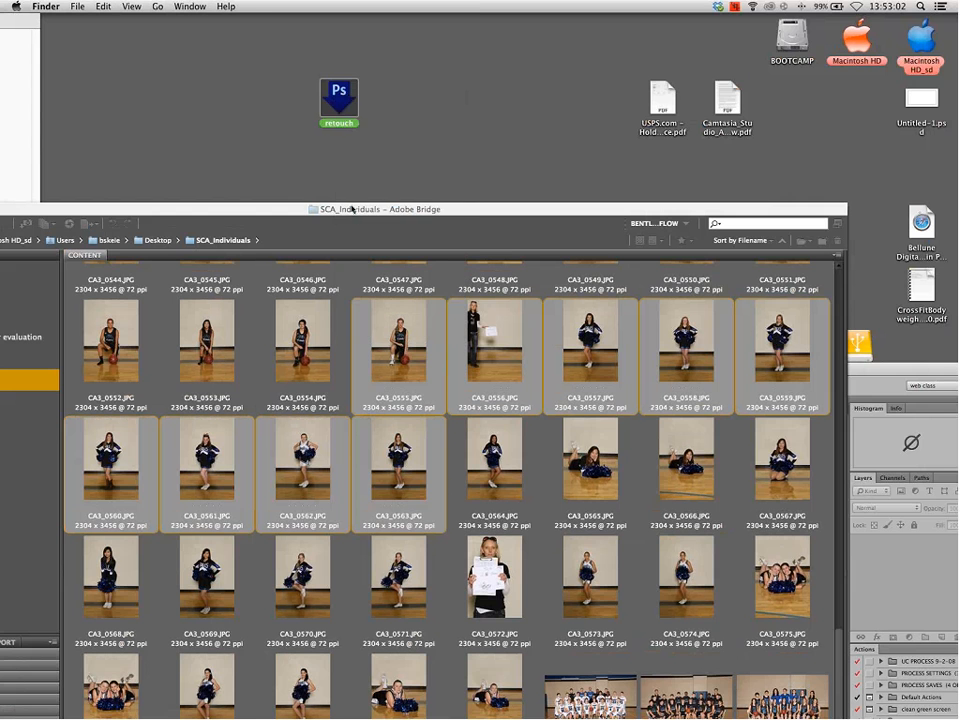
Move the Bridge window back up, and bring the Photoshop window forward so it fills the screen again
drag(367, 209, 460, 27)
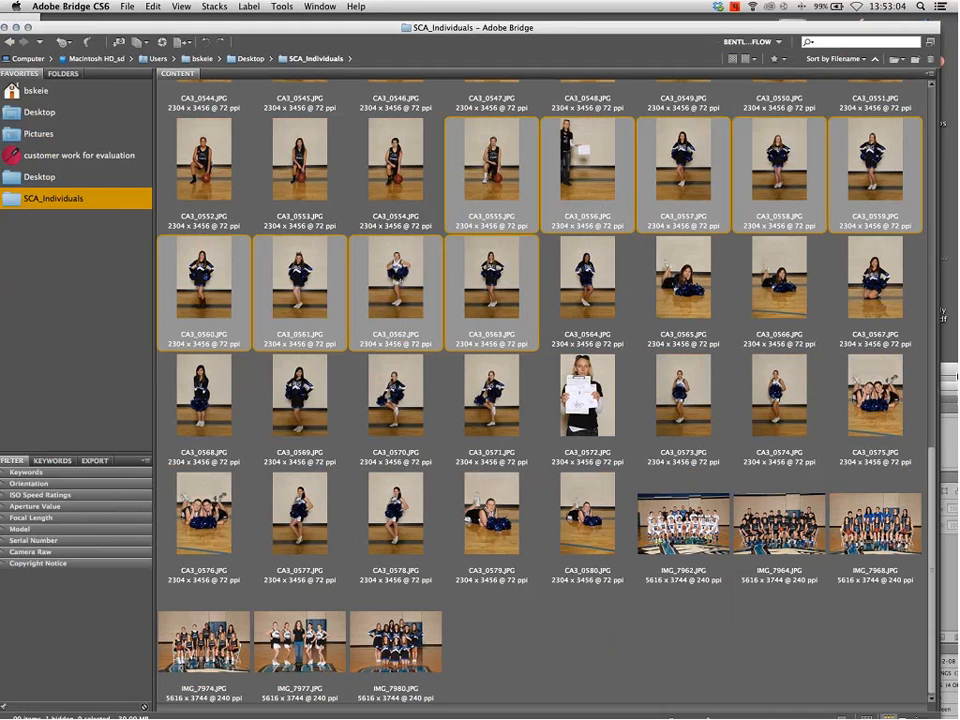
click(955, 377)
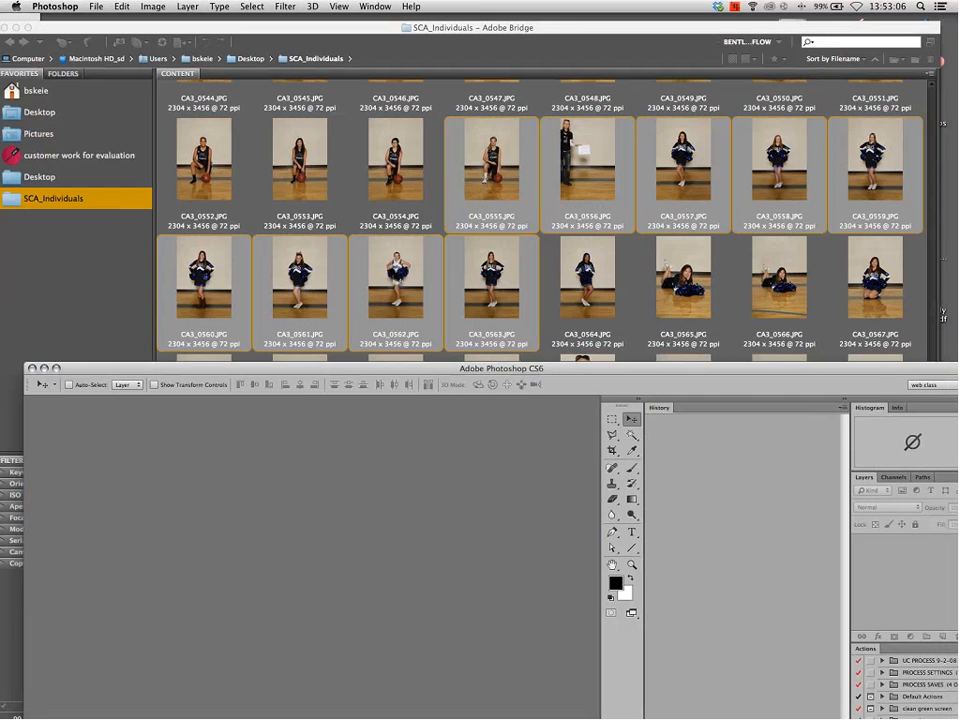
drag(537, 368, 521, 24)
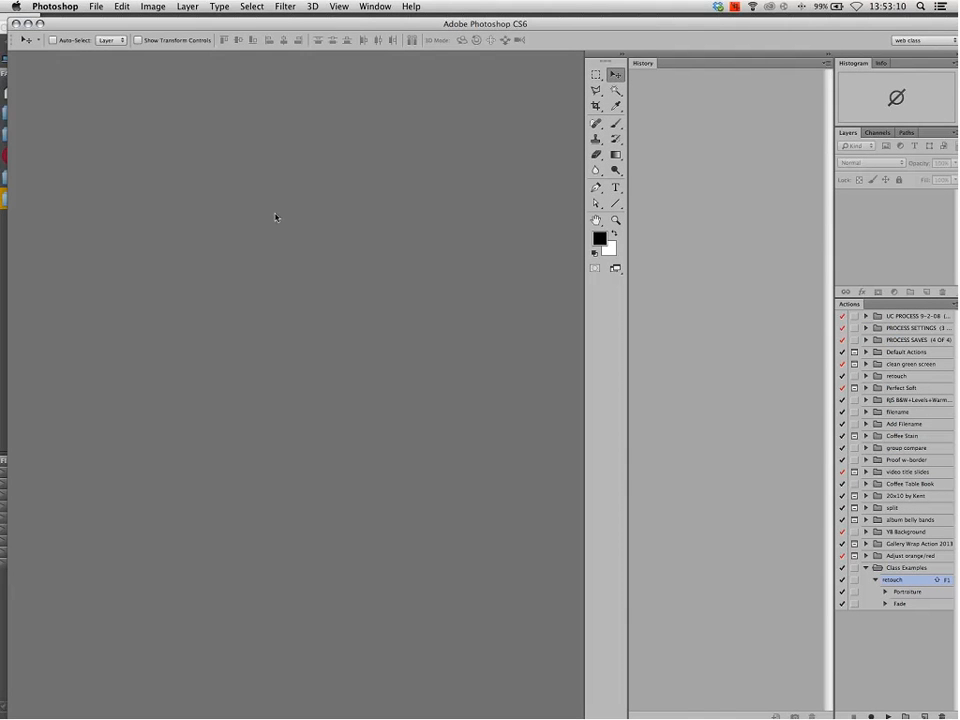
drag(116, 23, 108, 19)
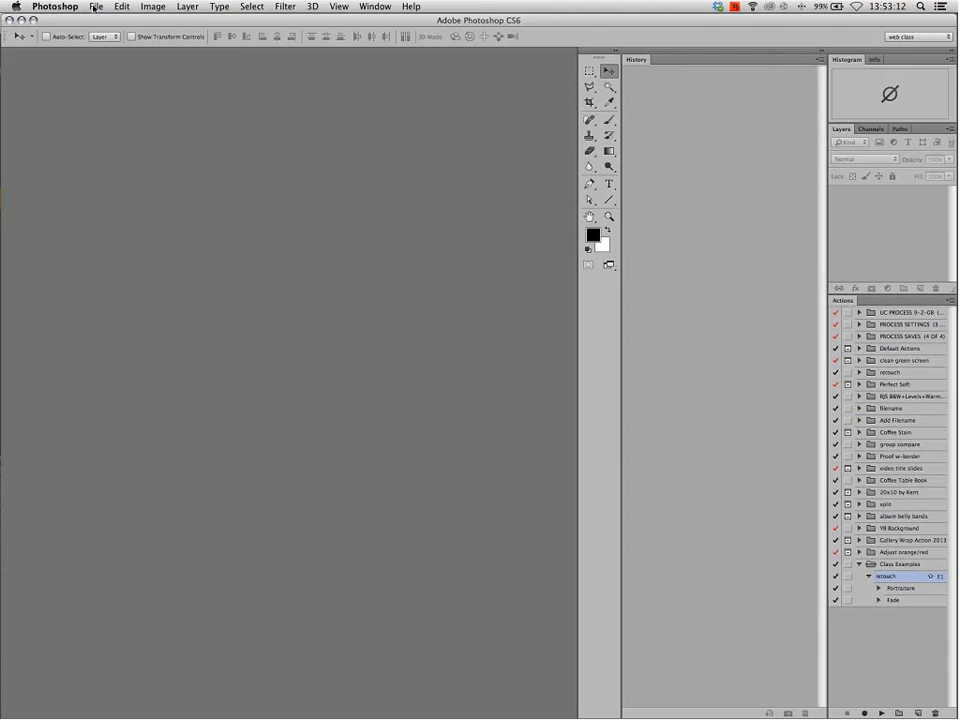
Open the Batch dialog for the retouch action and examine its source options and the batch folder chooser
click(95, 6)
mouse_move(161, 266)
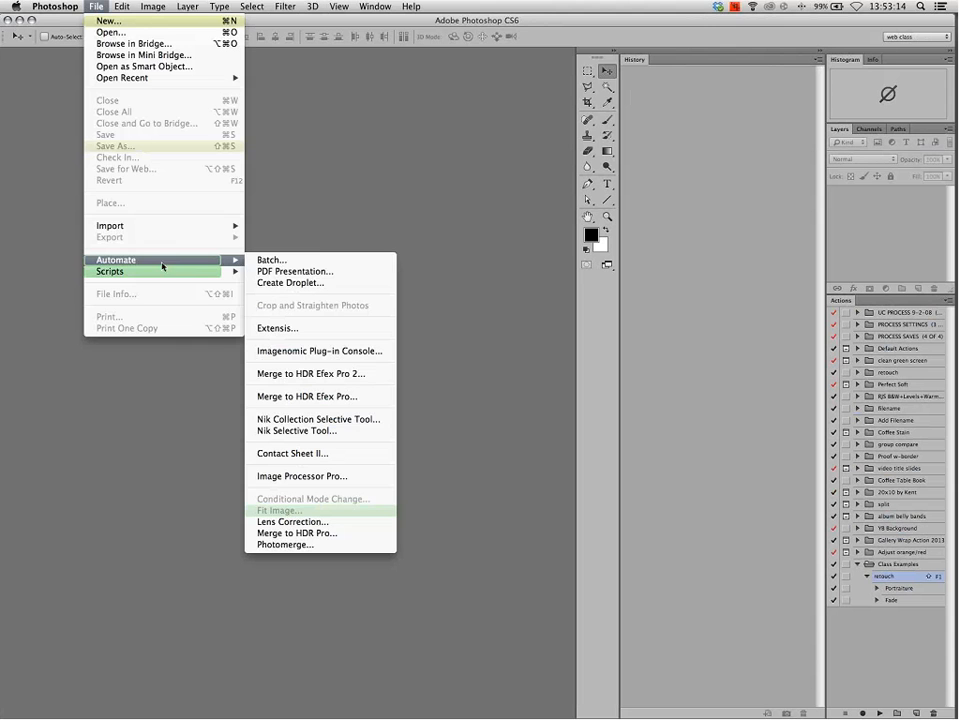
click(318, 260)
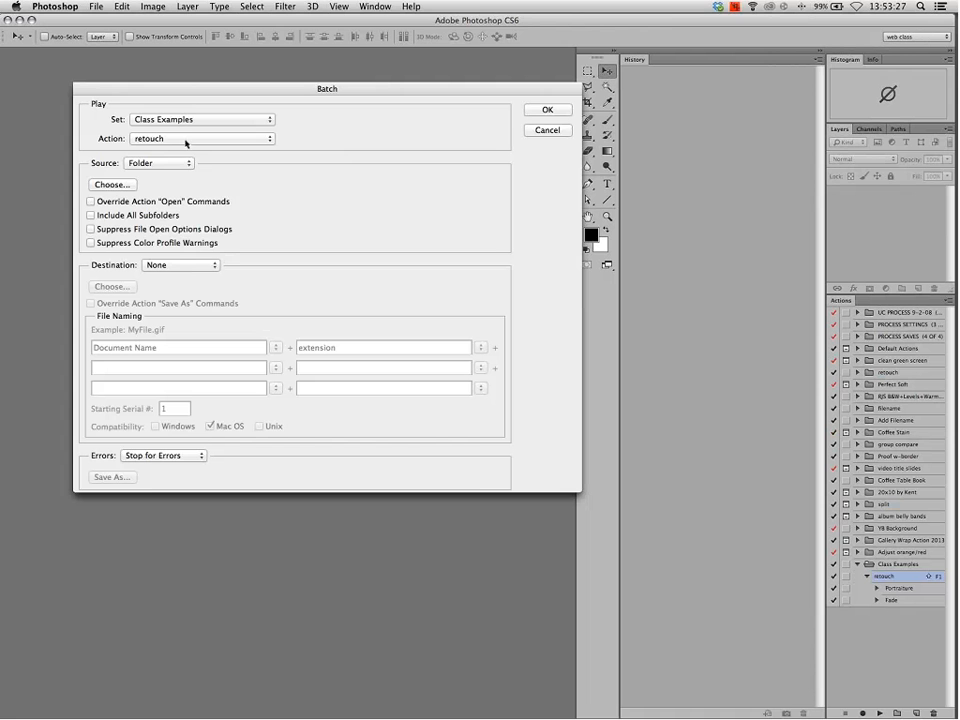
click(165, 163)
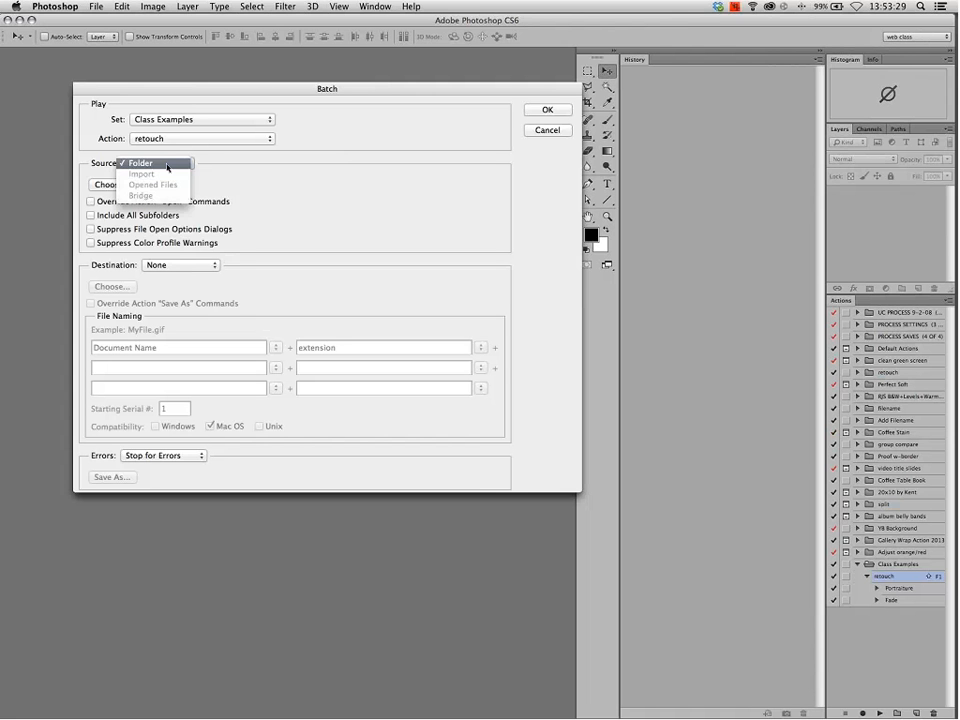
click(166, 164)
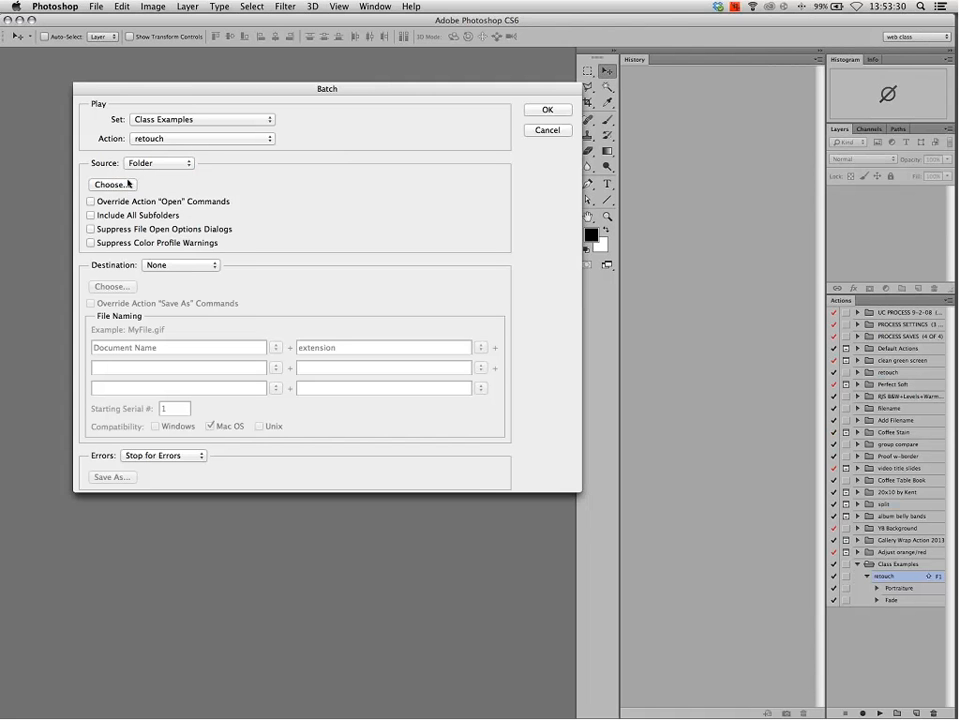
click(120, 186)
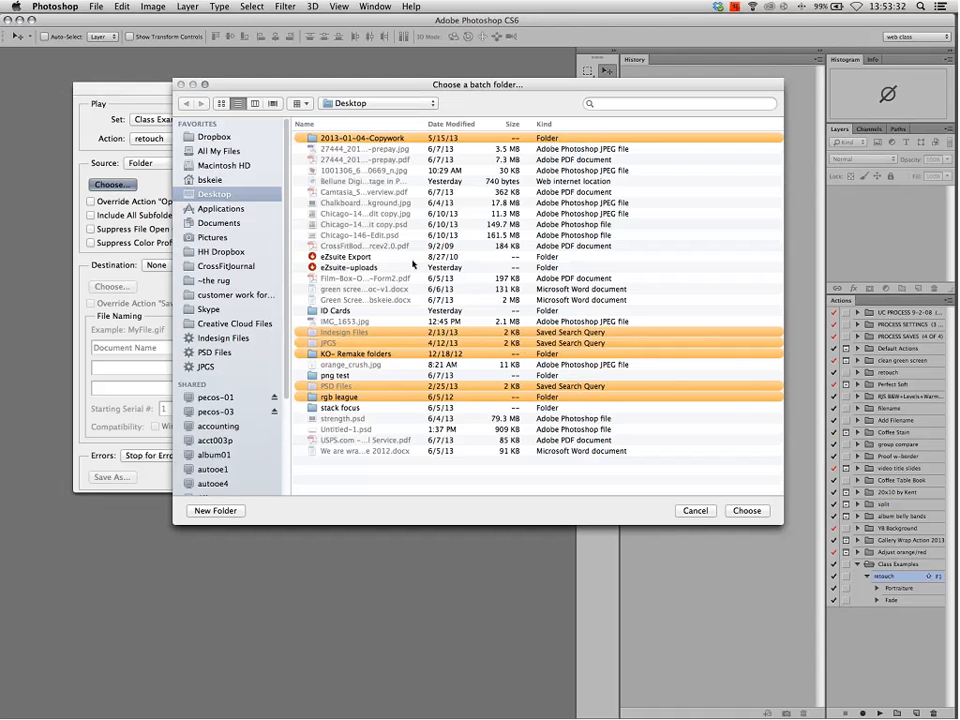
click(692, 512)
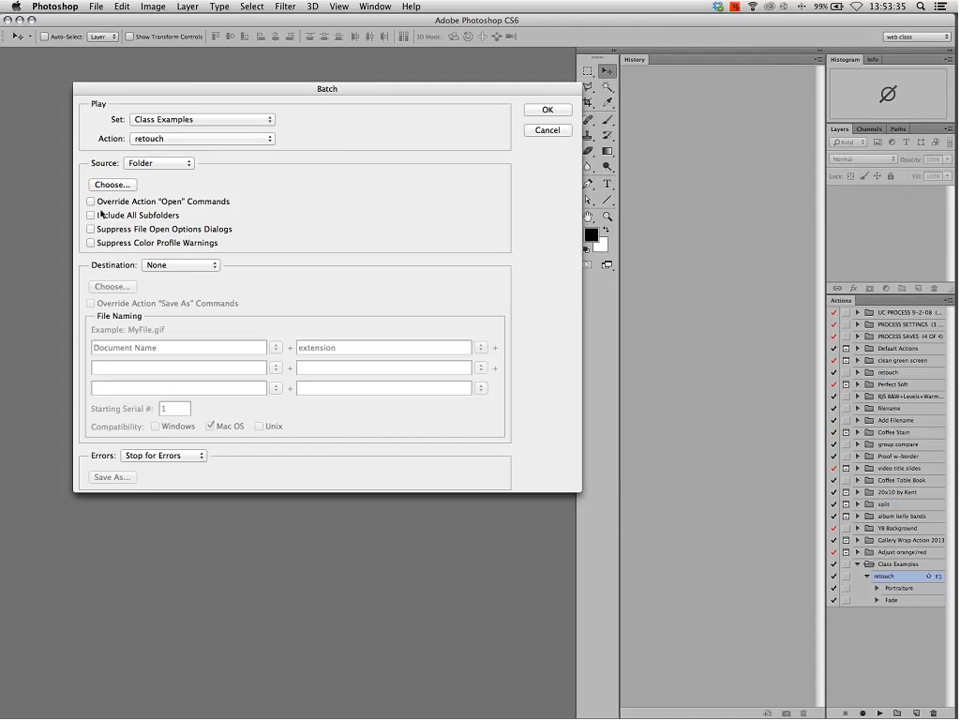
Try the Save and Close destination with Override Action "Save As" Commands enabled, and cancel the Batch dialog
click(190, 266)
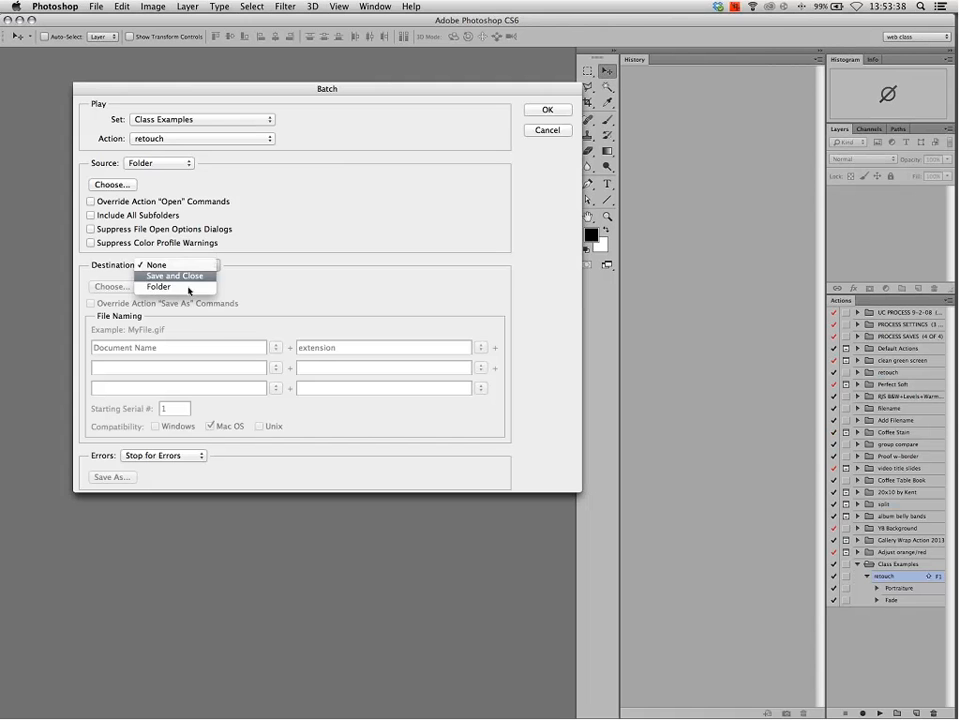
click(186, 276)
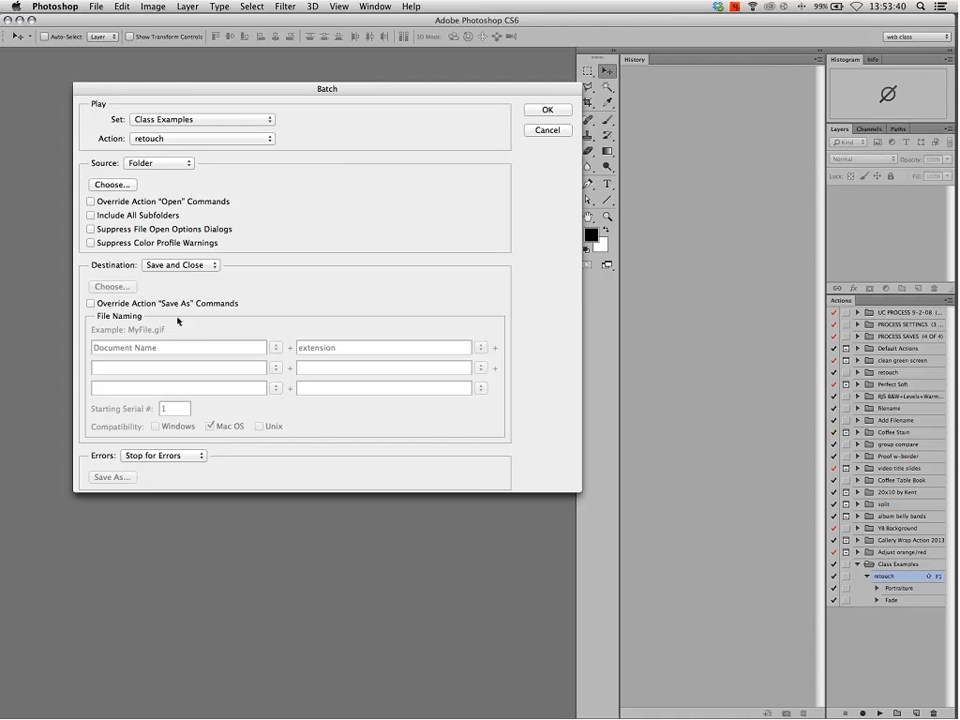
click(91, 303)
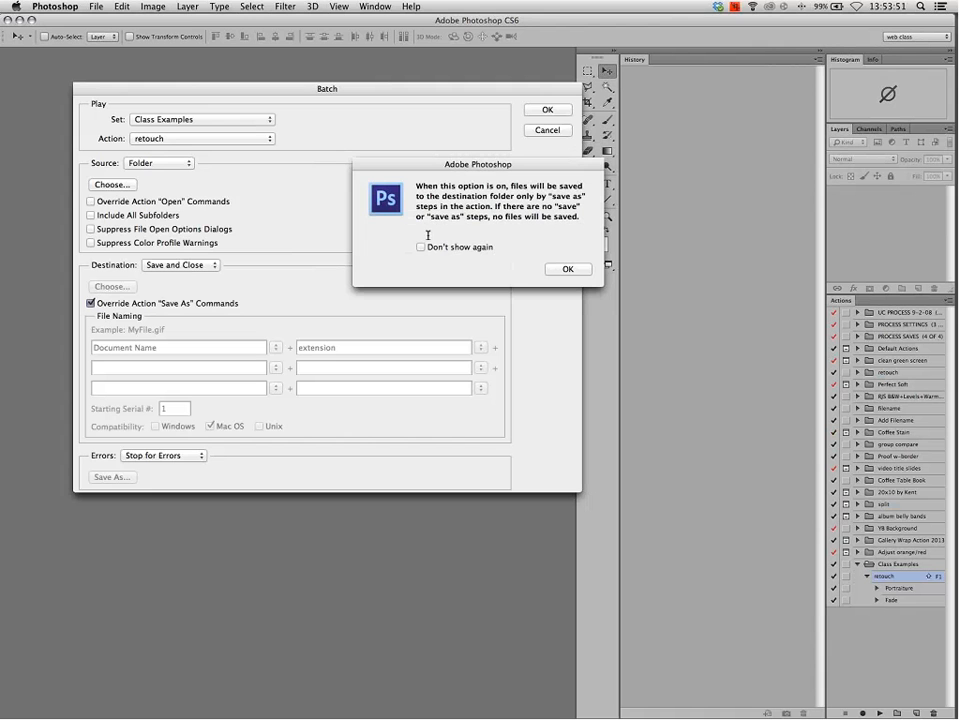
click(566, 269)
click(540, 131)
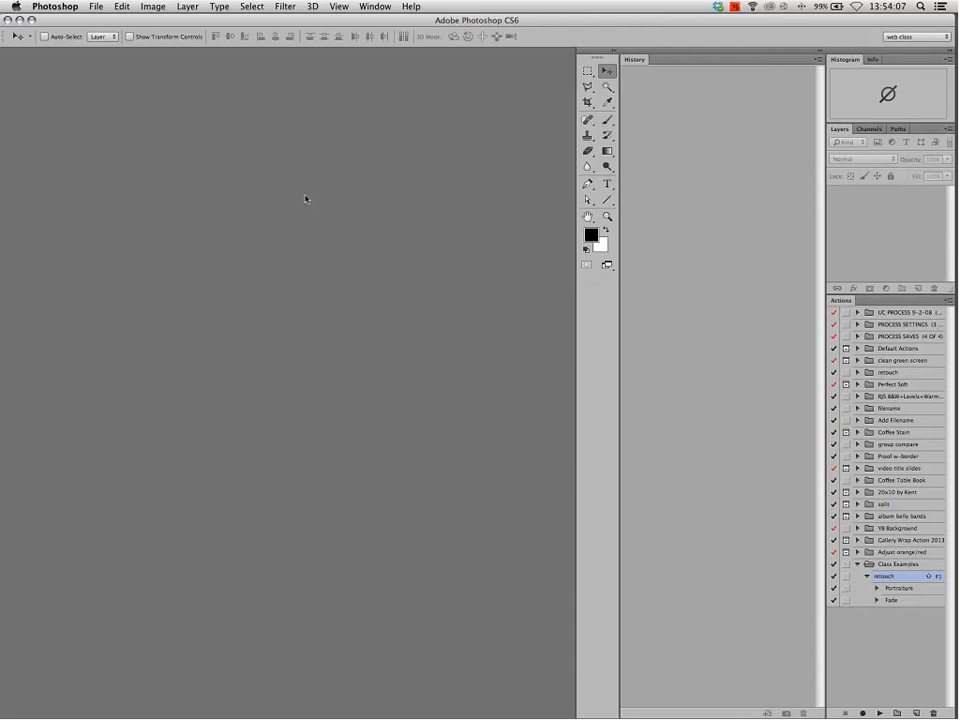
Open CA3_0552.JPG from Bridge and run the retouch action on it
key(F3)
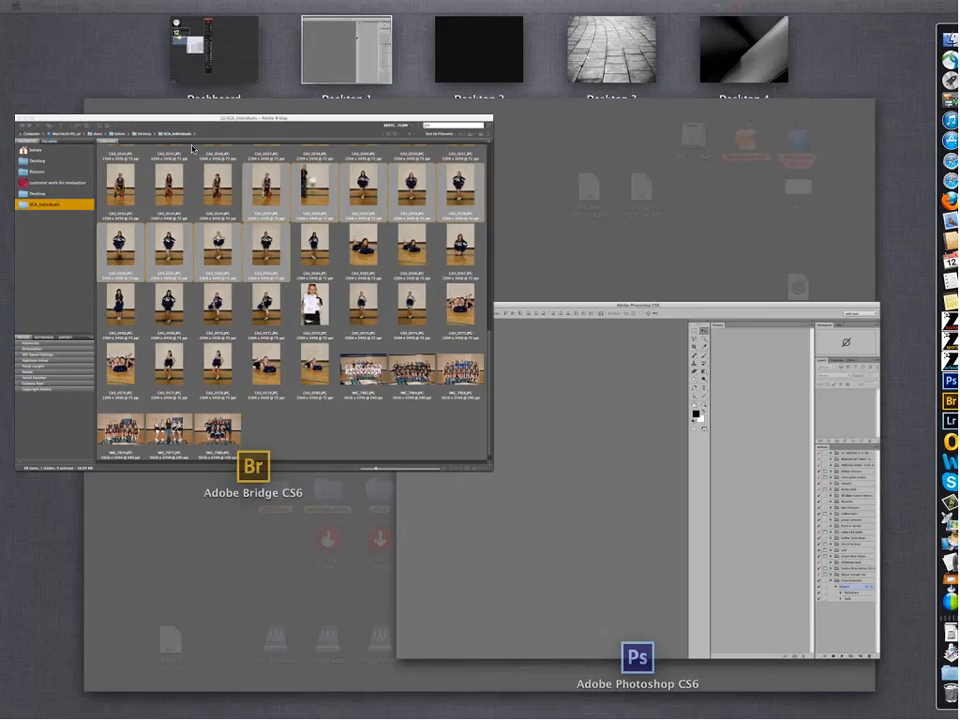
click(195, 193)
double_click(195, 193)
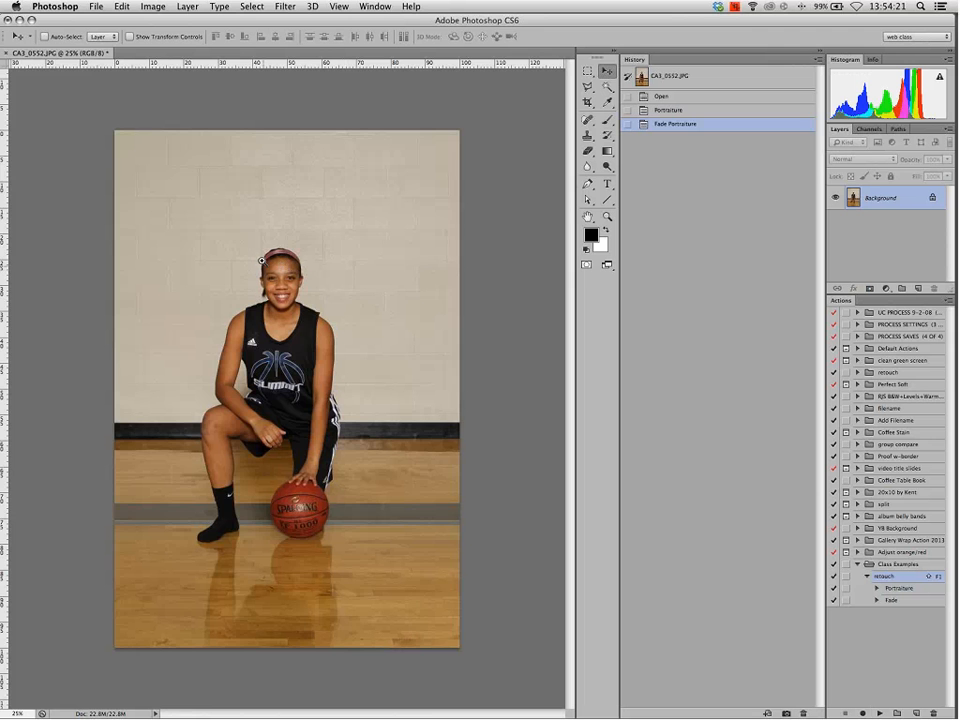
Remove the forehead blemishes in CA3_0552.JPG using the Content-Aware Spot Healing Brush at size 60
drag(262, 261, 364, 375)
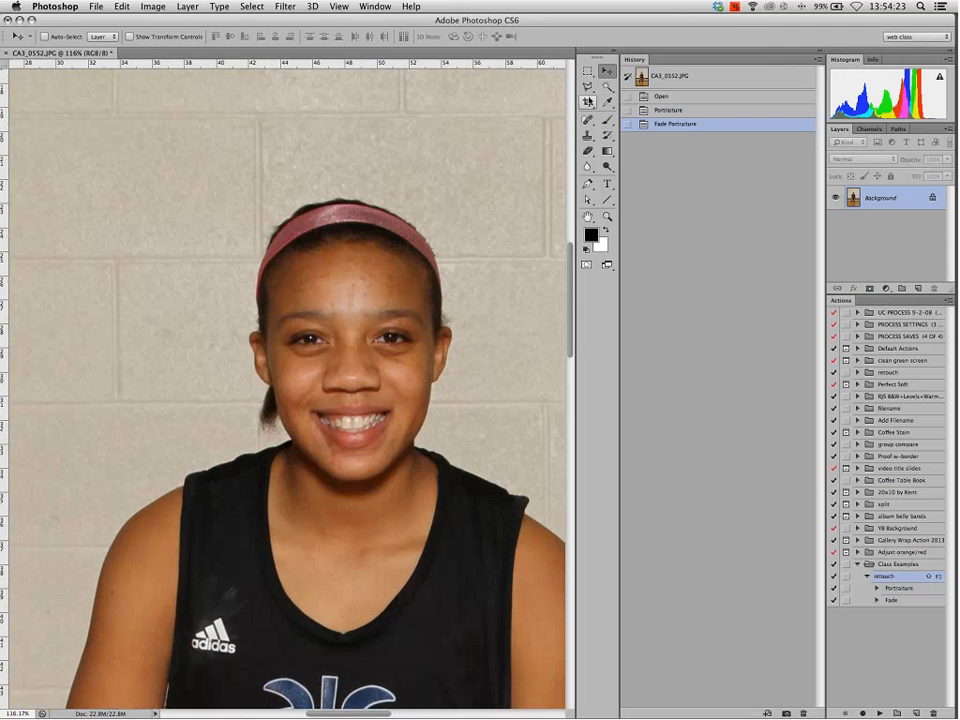
click(607, 101)
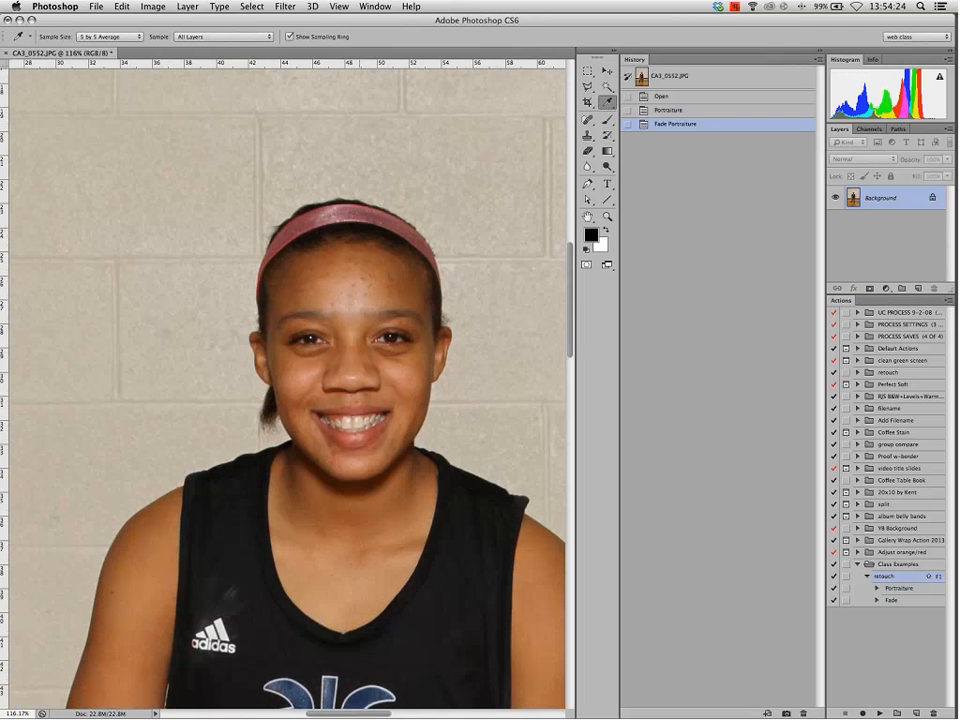
click(588, 119)
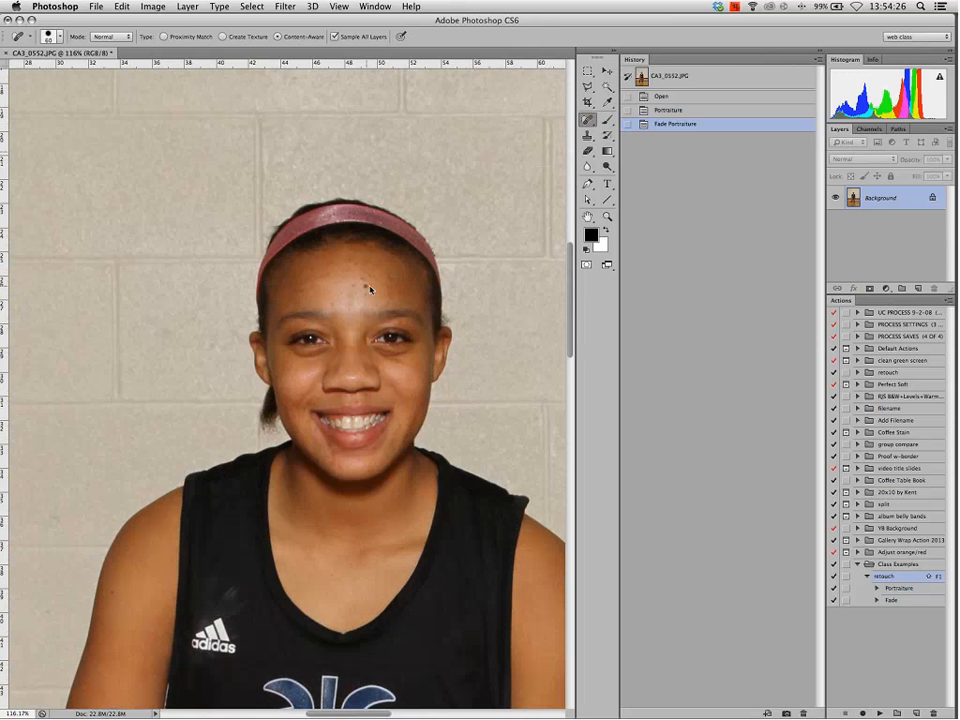
drag(345, 282, 298, 283)
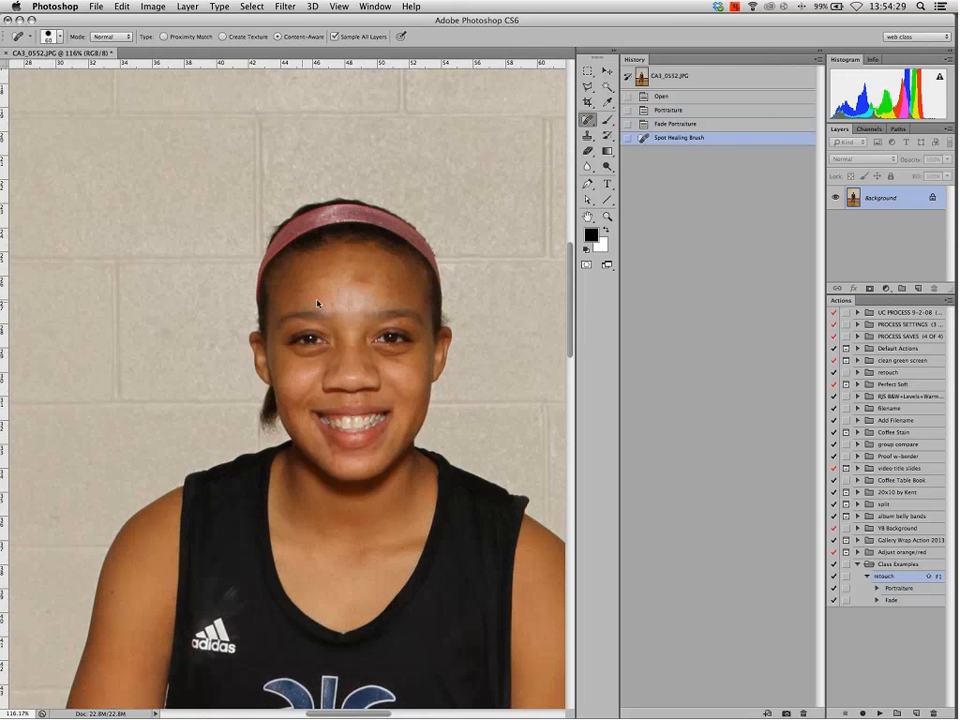
Try the Spot Healing Brush across the subject's mouth, undo that stroke, and back out of closing the photo
mouse_move(322, 418)
mouse_down()
mouse_move(384, 421)
mouse_move(400, 448)
mouse_move(318, 440)
mouse_up()
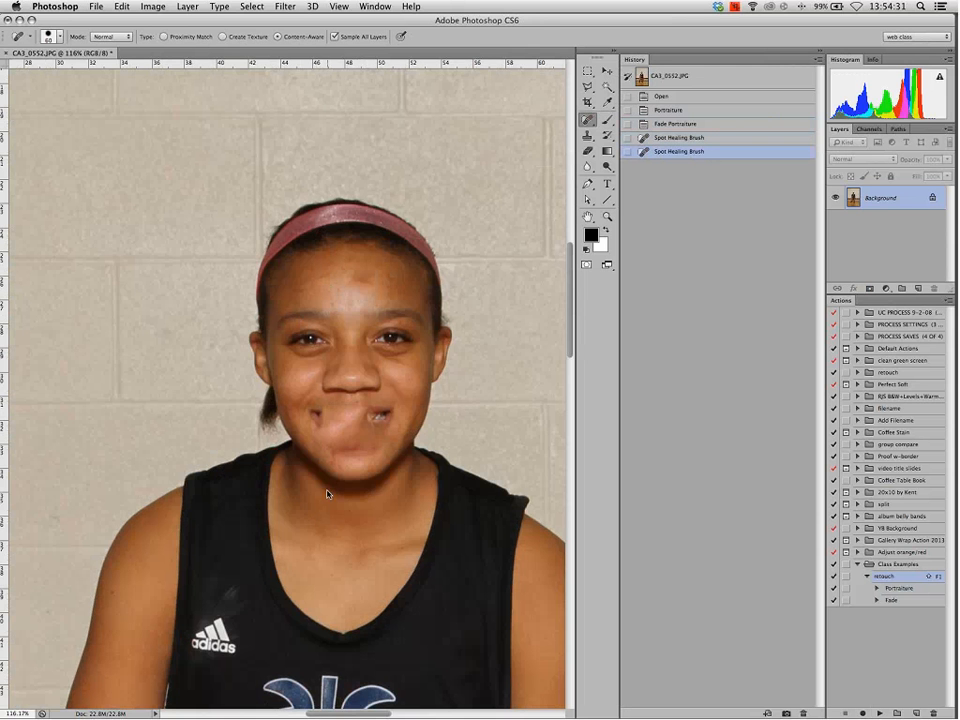
key(super+z)
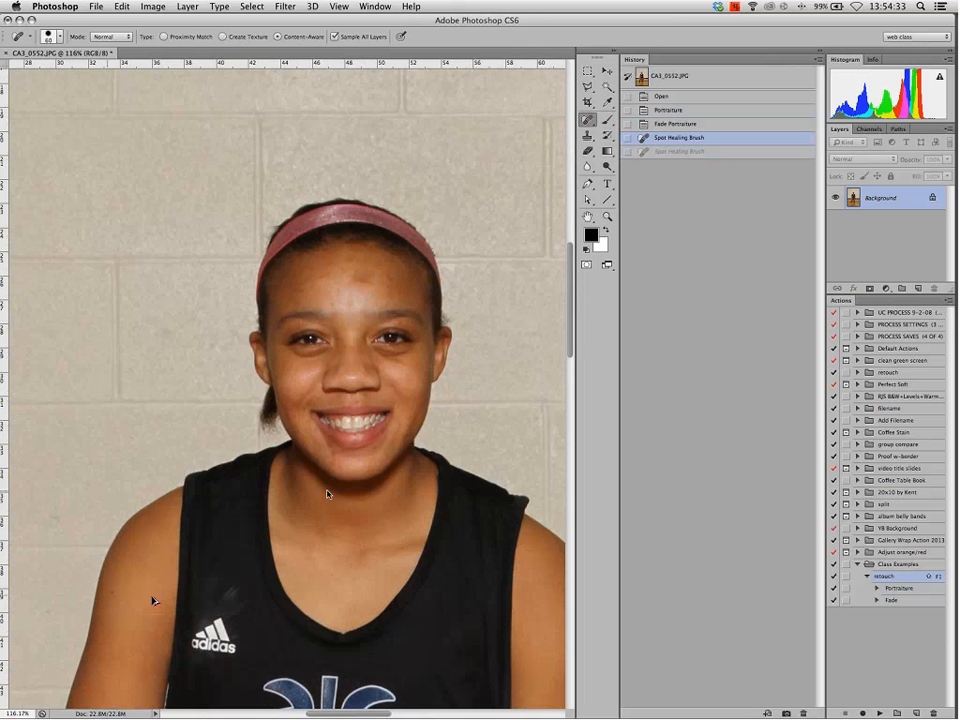
key(super+w)
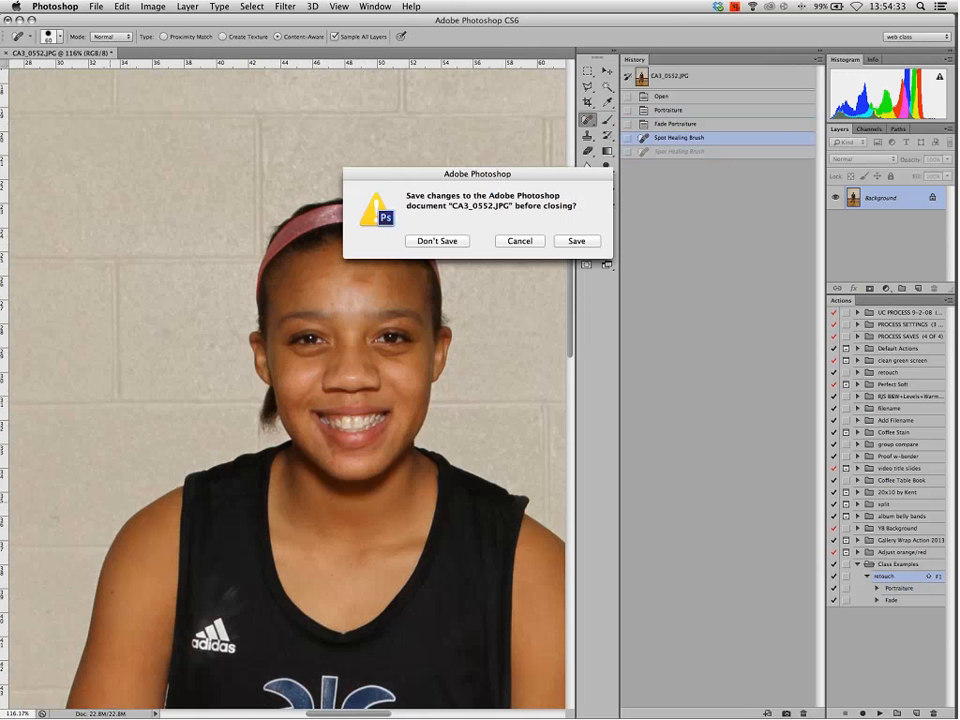
click(522, 241)
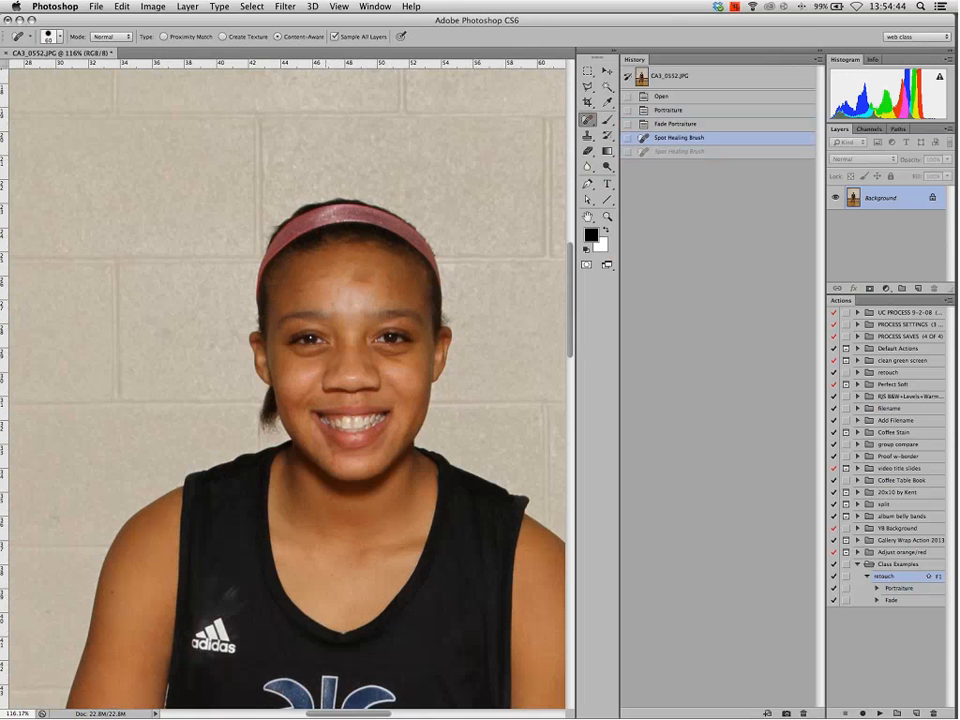
Open the Script Events Manager, enable events to run scripts/actions, and choose Open Document as the Photoshop event
click(96, 6)
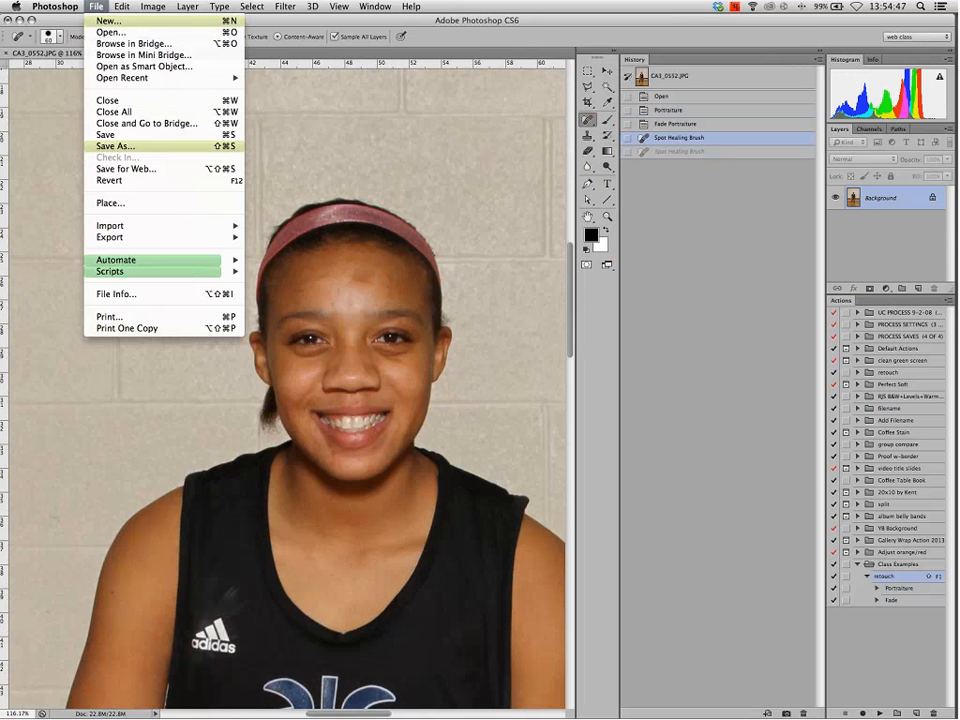
mouse_move(143, 275)
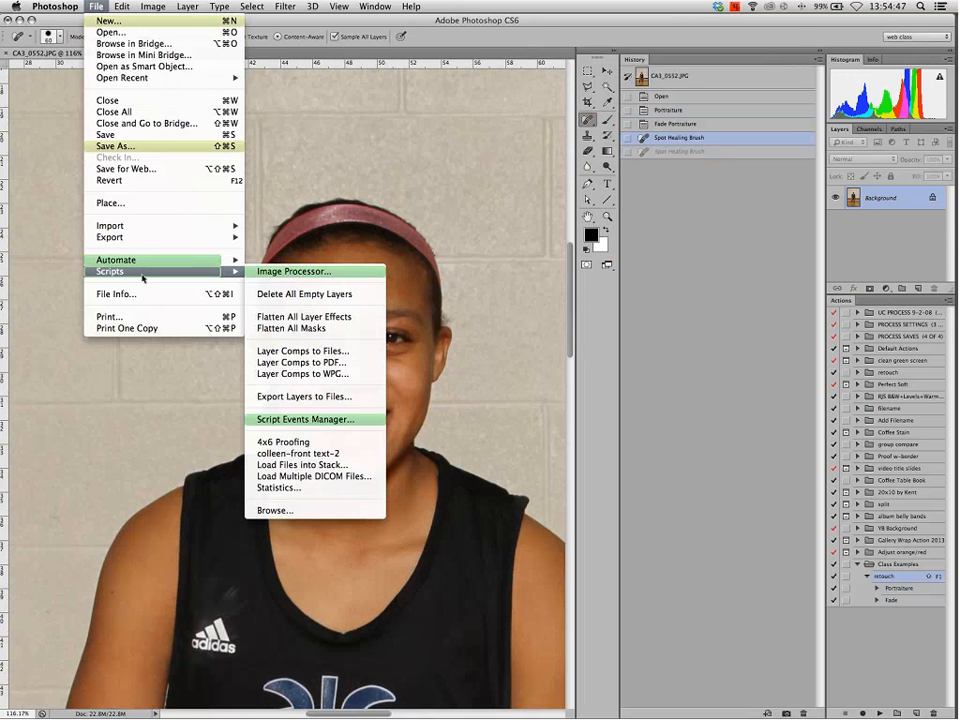
click(308, 421)
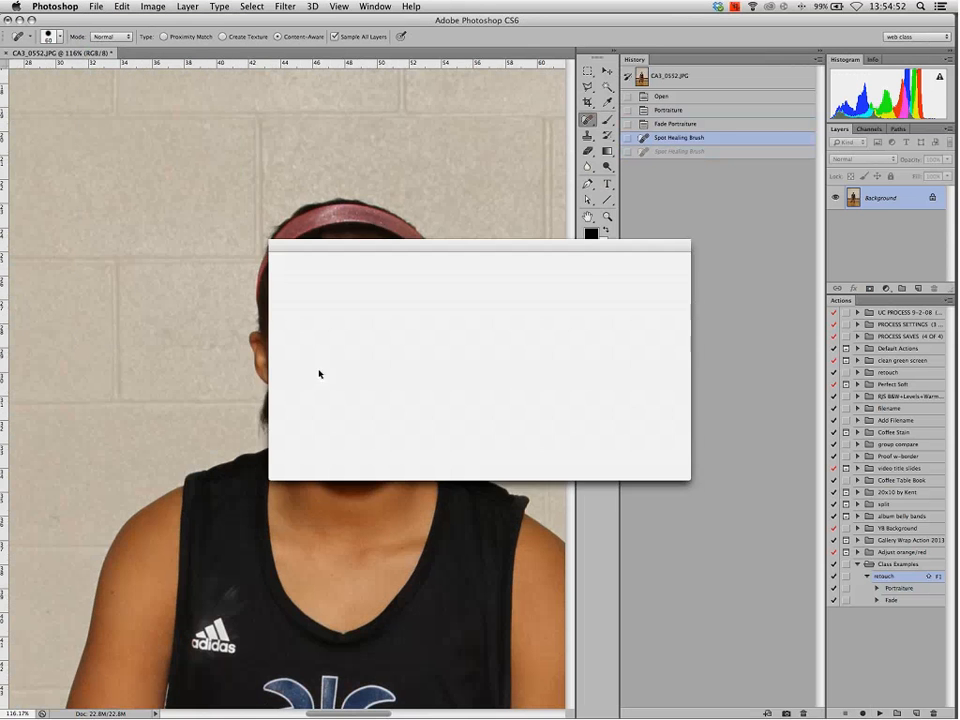
click(282, 267)
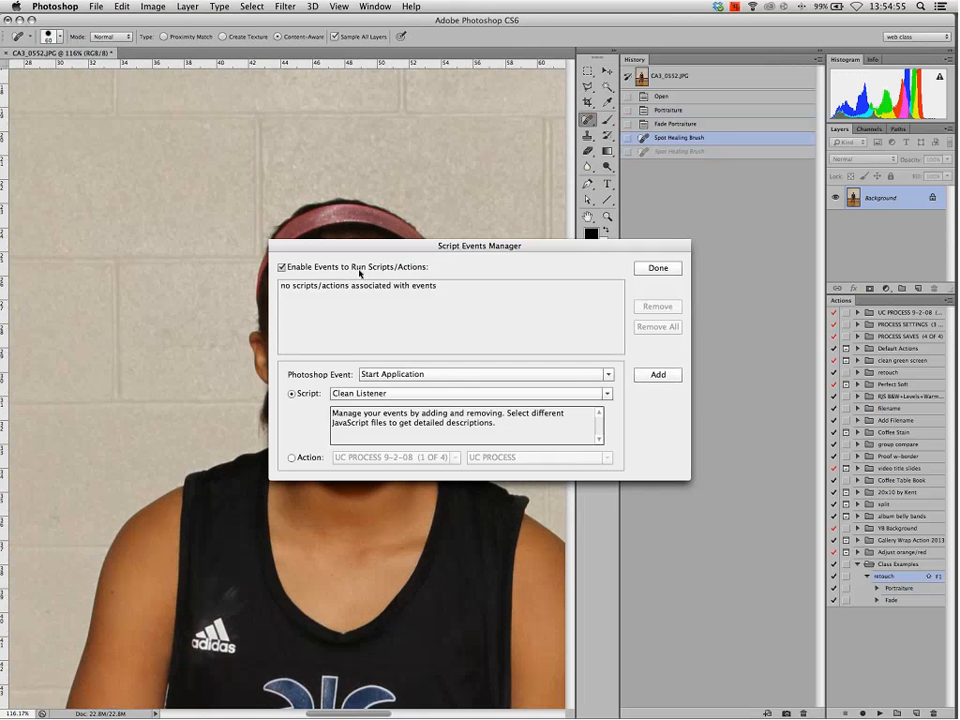
click(412, 375)
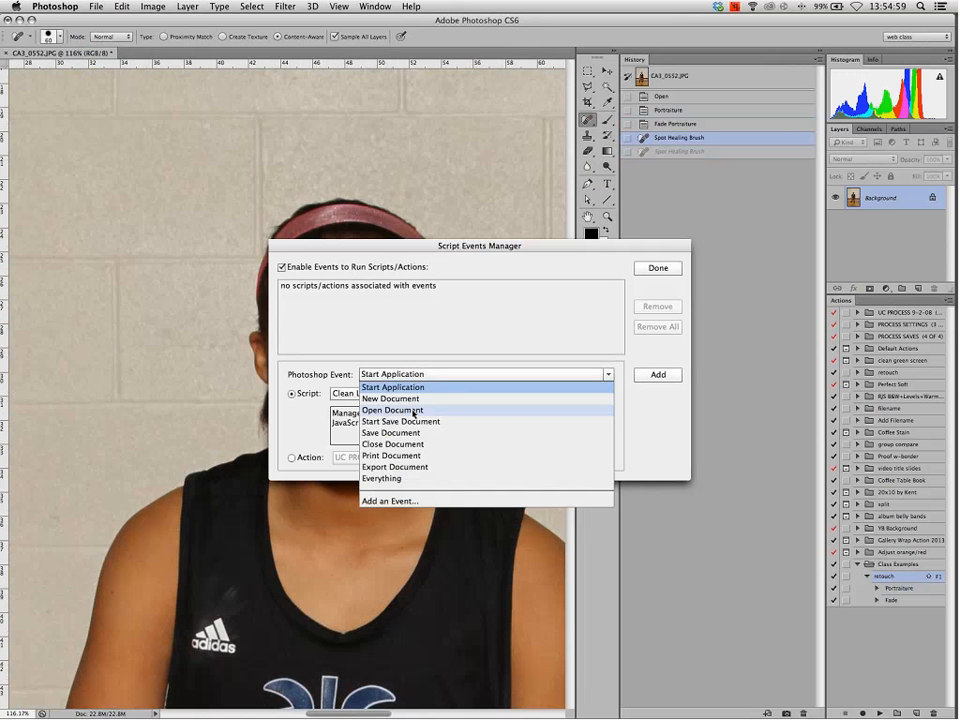
click(418, 410)
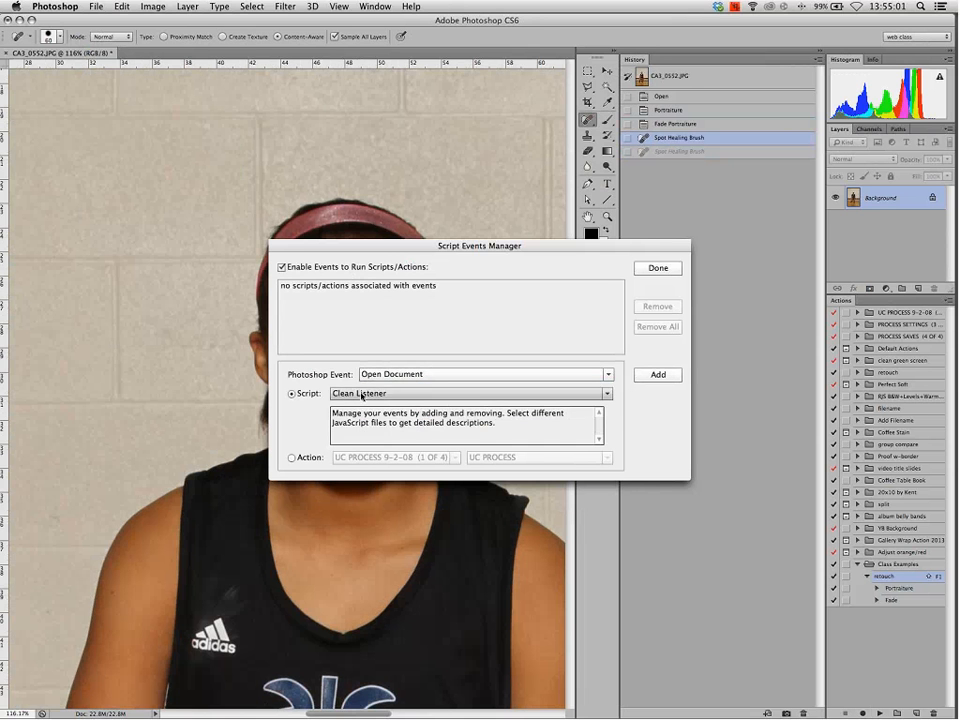
Assign the retouch action from the Class Examples set to the Open Document event, add it, and finish the Script Events Manager
click(292, 458)
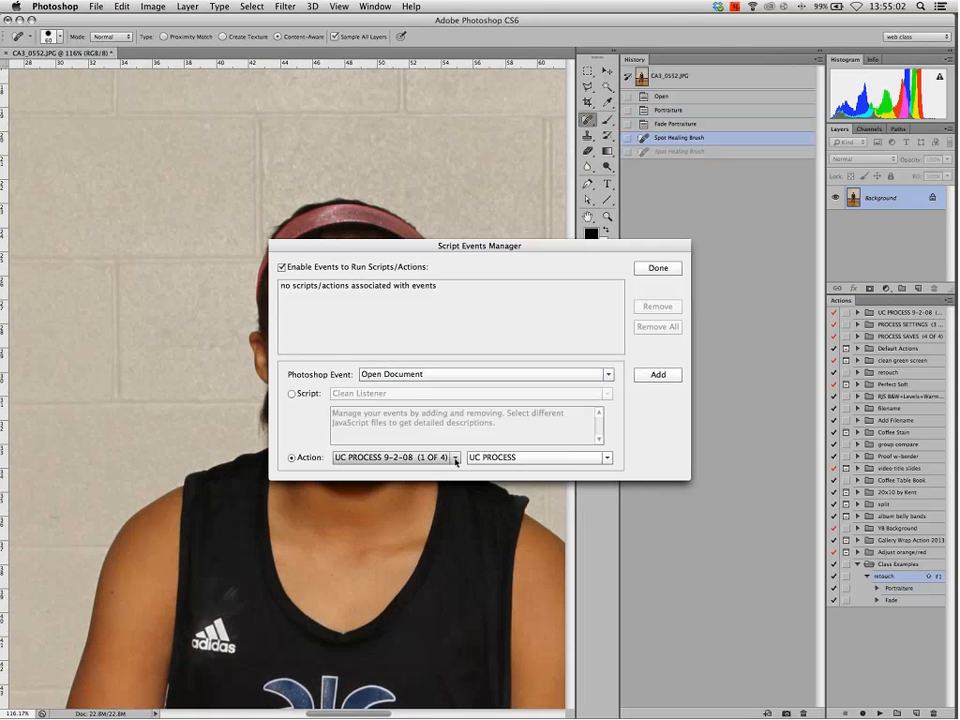
click(393, 457)
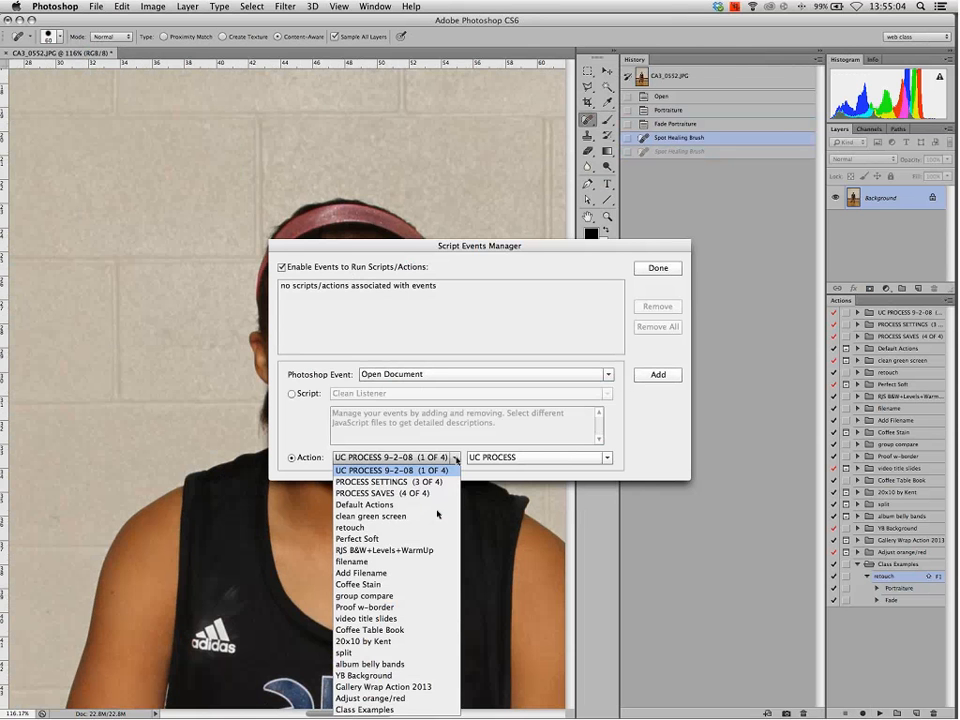
click(387, 710)
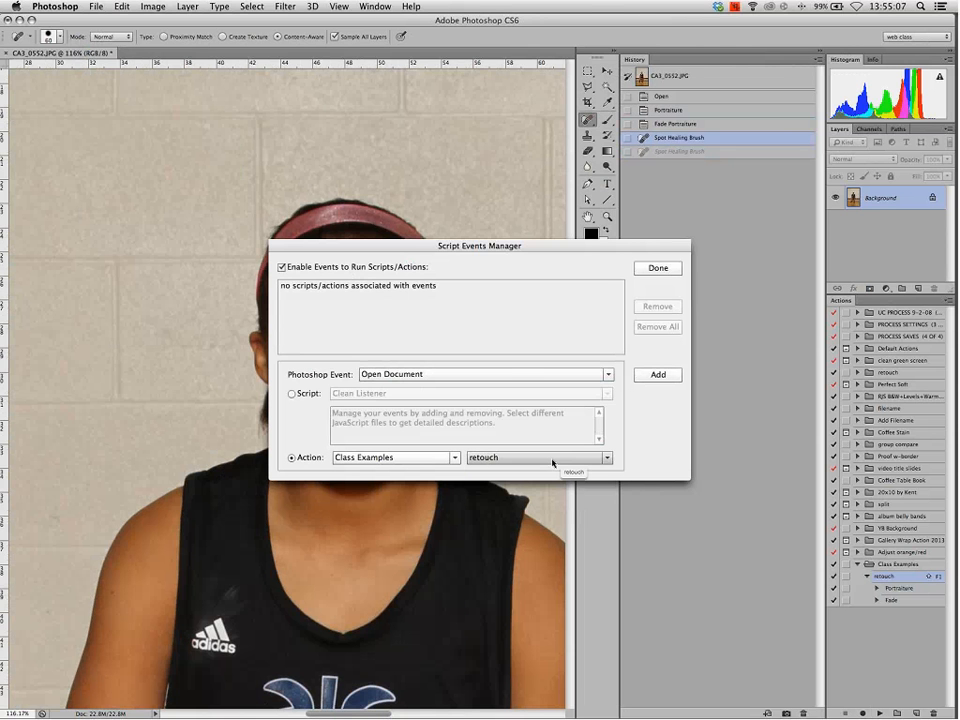
click(658, 374)
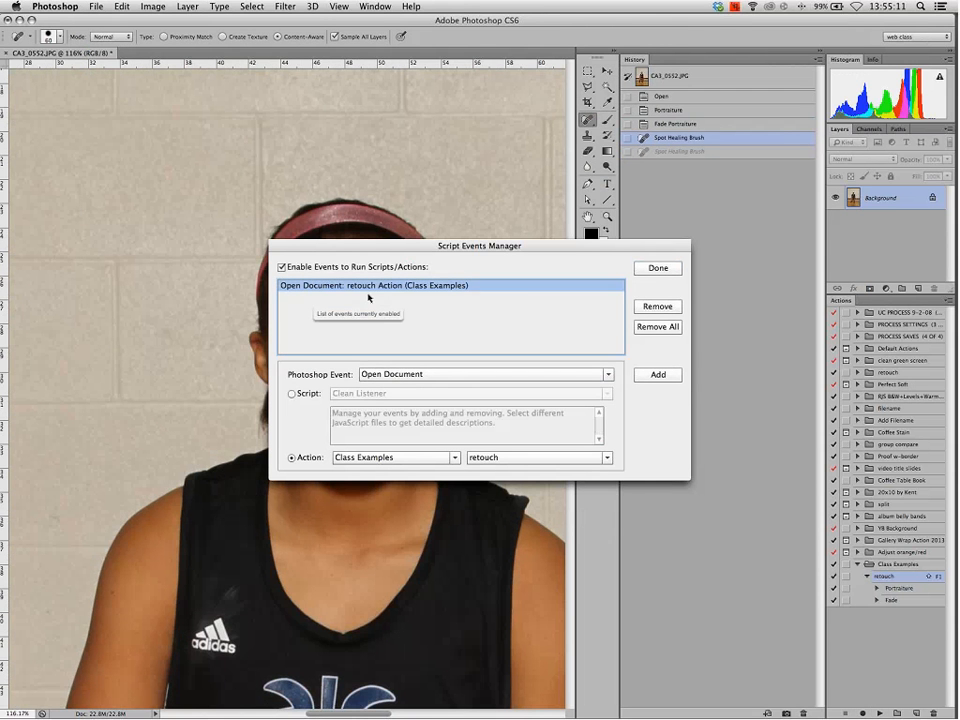
click(658, 268)
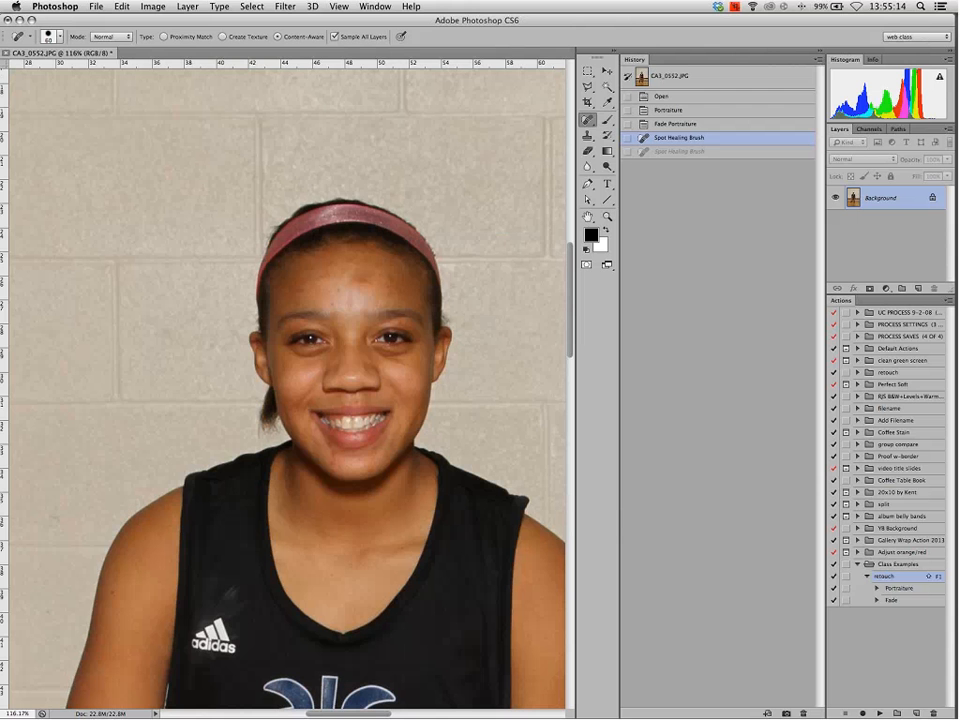
Close CA3_0552.JPG and show all open windows to switch to Adobe Bridge
key(super+w)
click(430, 240)
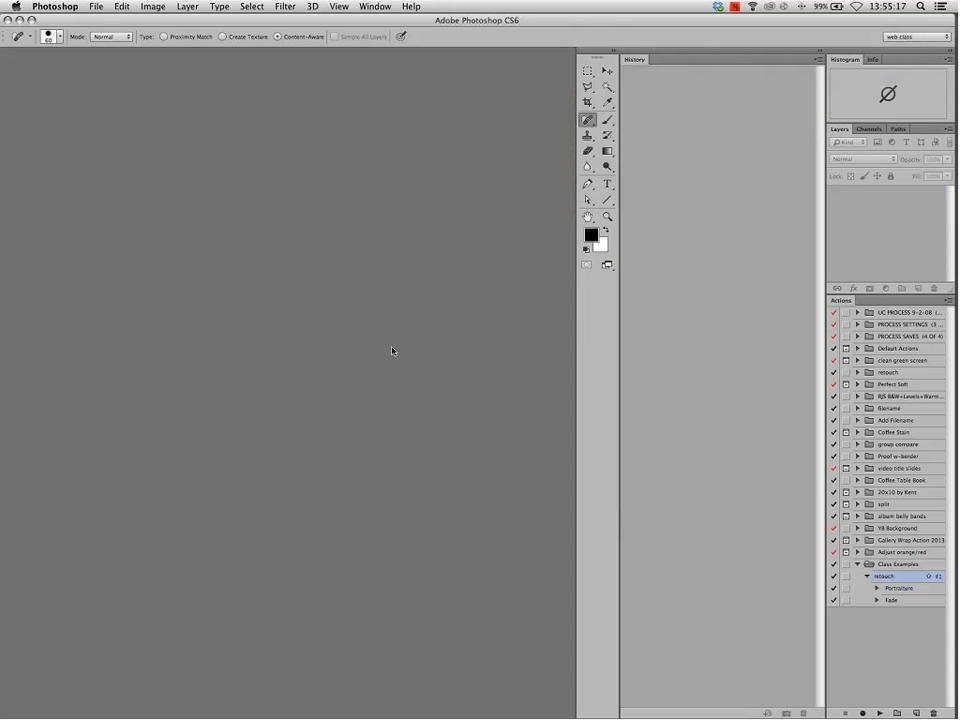
key(F3)
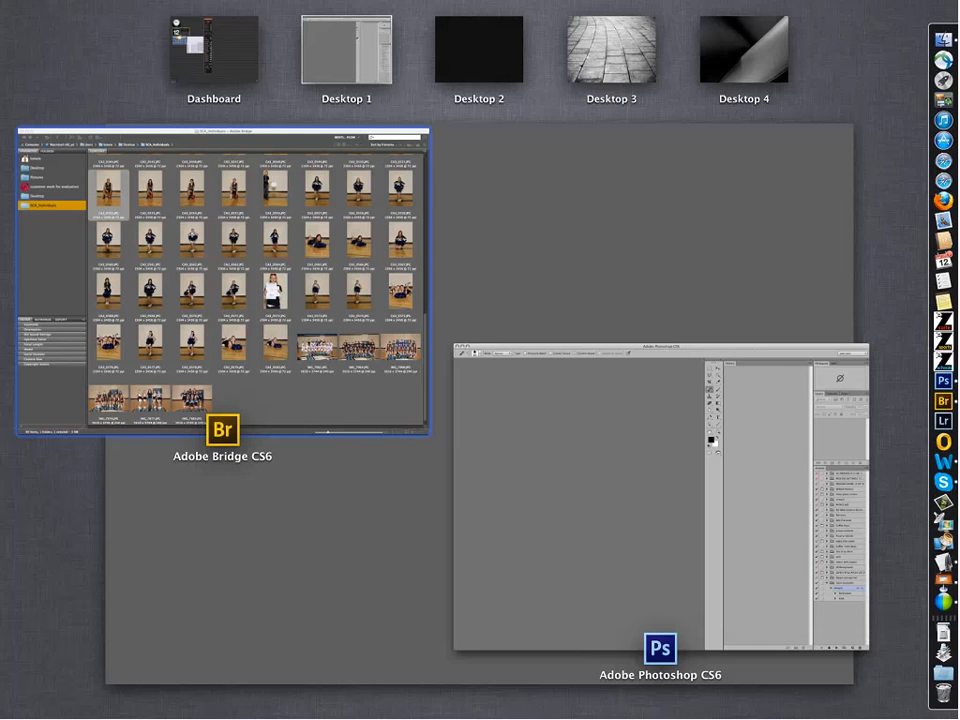
Switch to Bridge, open CA3_0553.JPG in Photoshop and run the retouch action on it
click(257, 186)
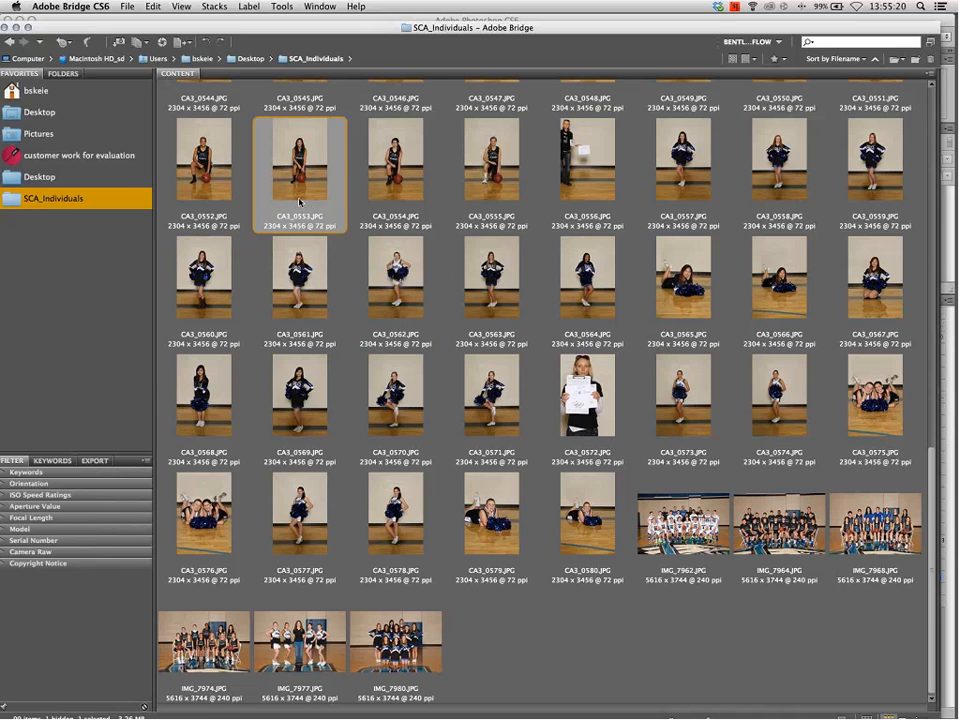
double_click(298, 201)
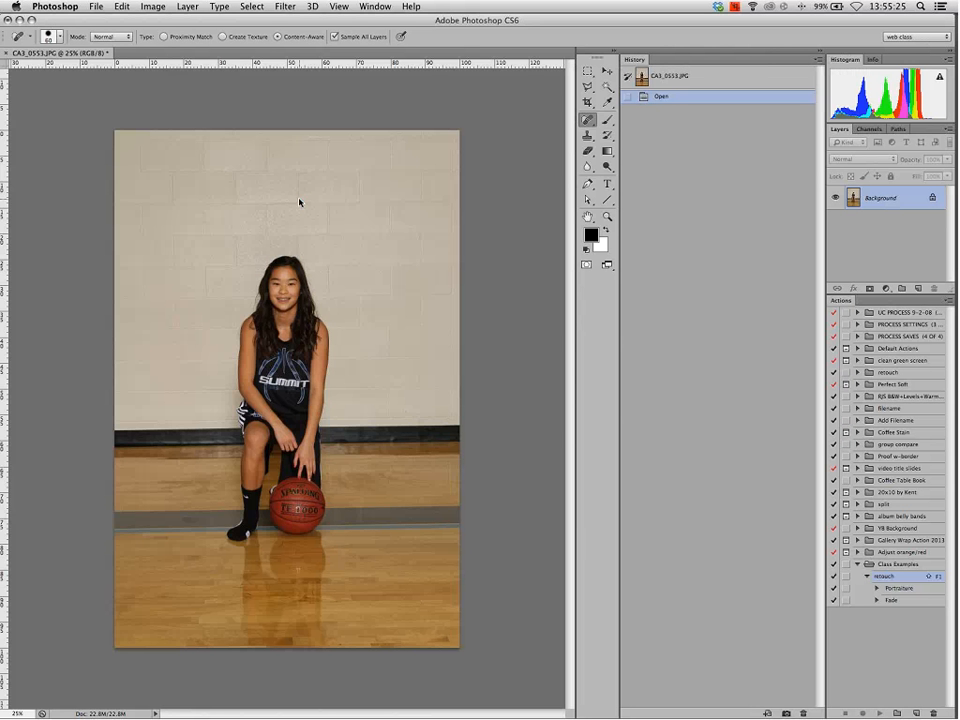
key(F1)
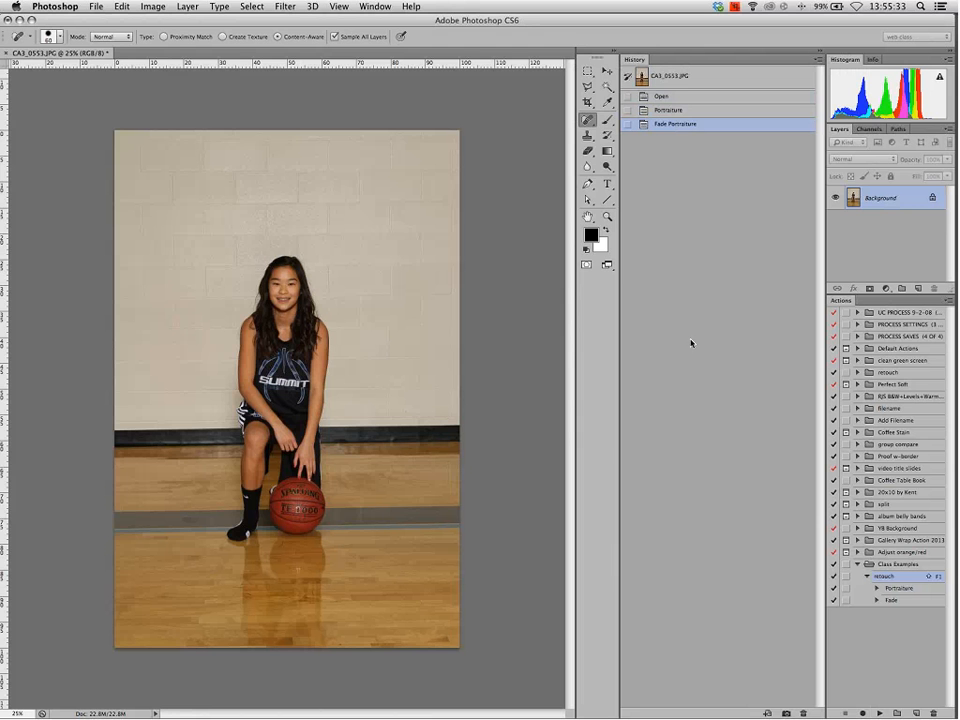
Record a Hue/Saturation adjustment with saturation +91 into the retouch action, following its Fade step
click(890, 600)
click(863, 713)
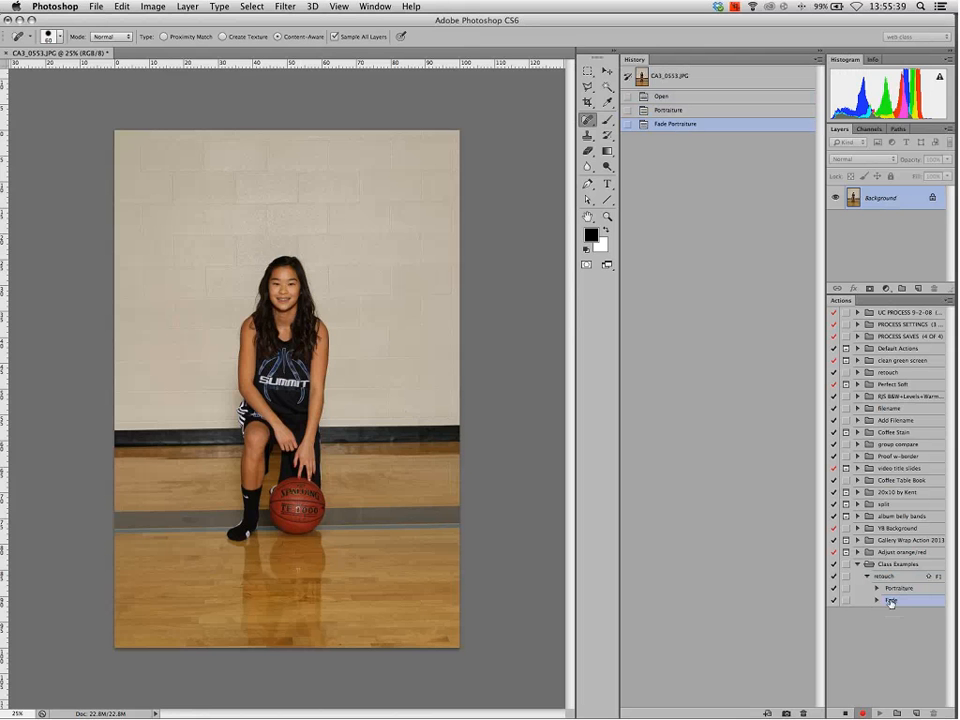
click(153, 7)
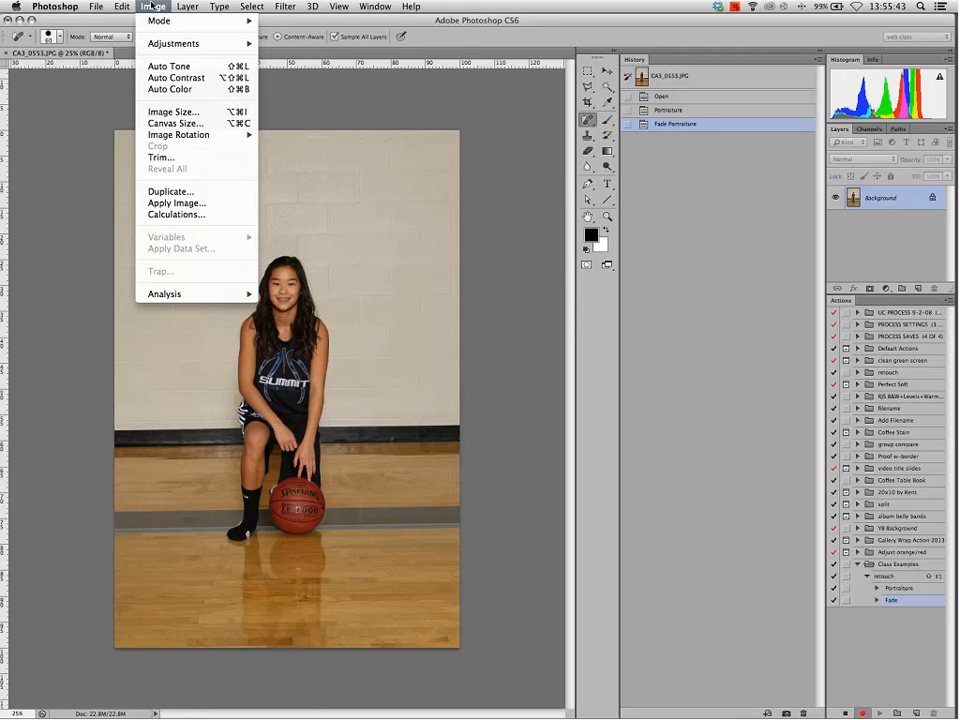
click(125, 5)
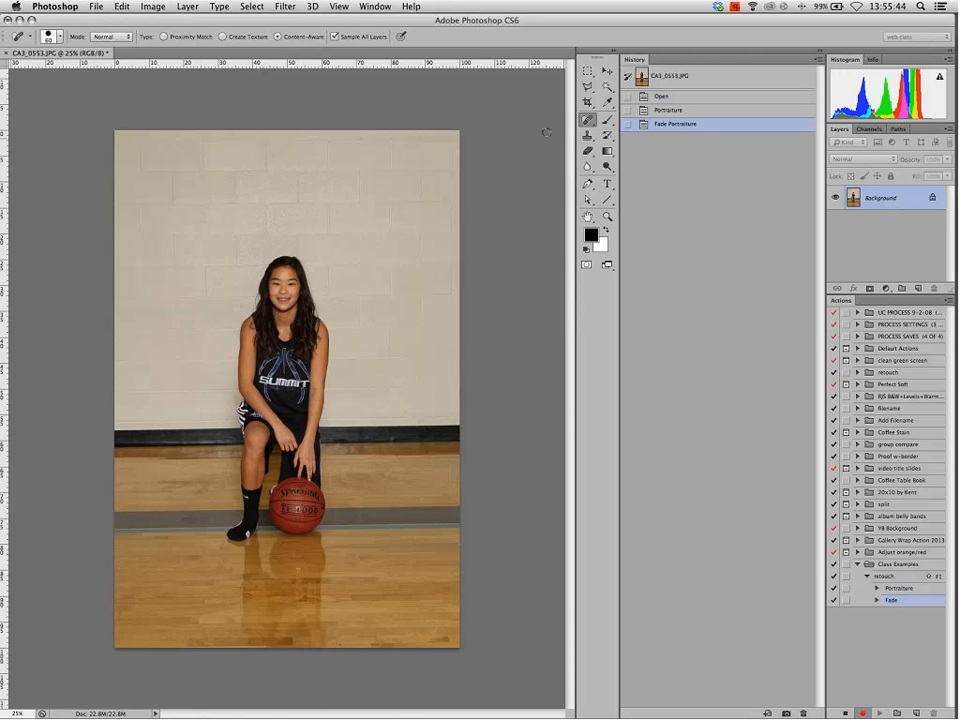
click(152, 6)
mouse_move(174, 44)
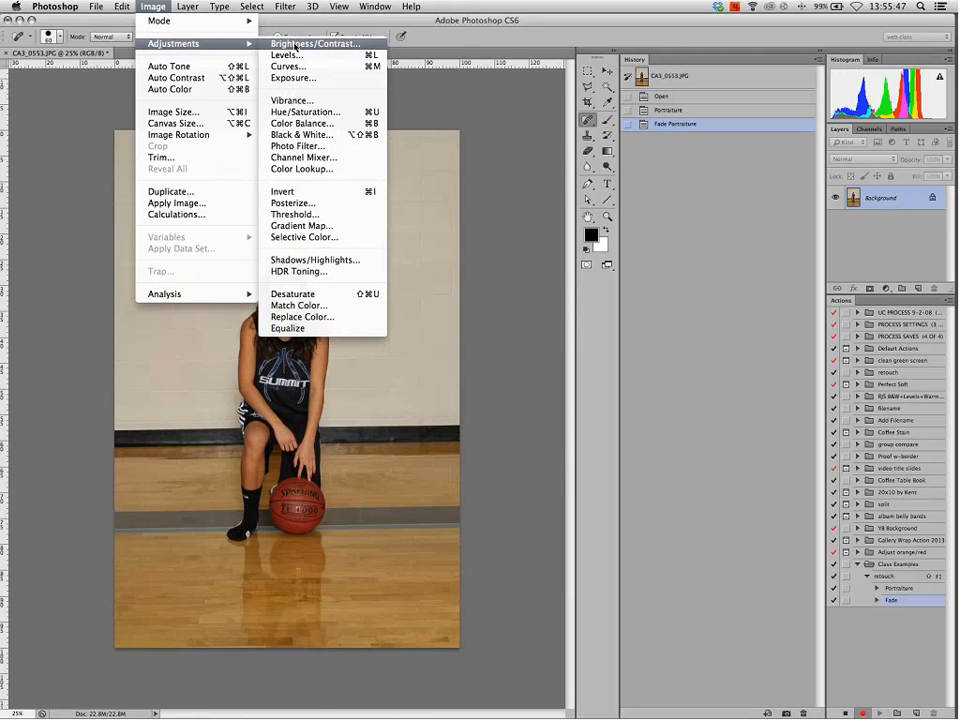
click(353, 112)
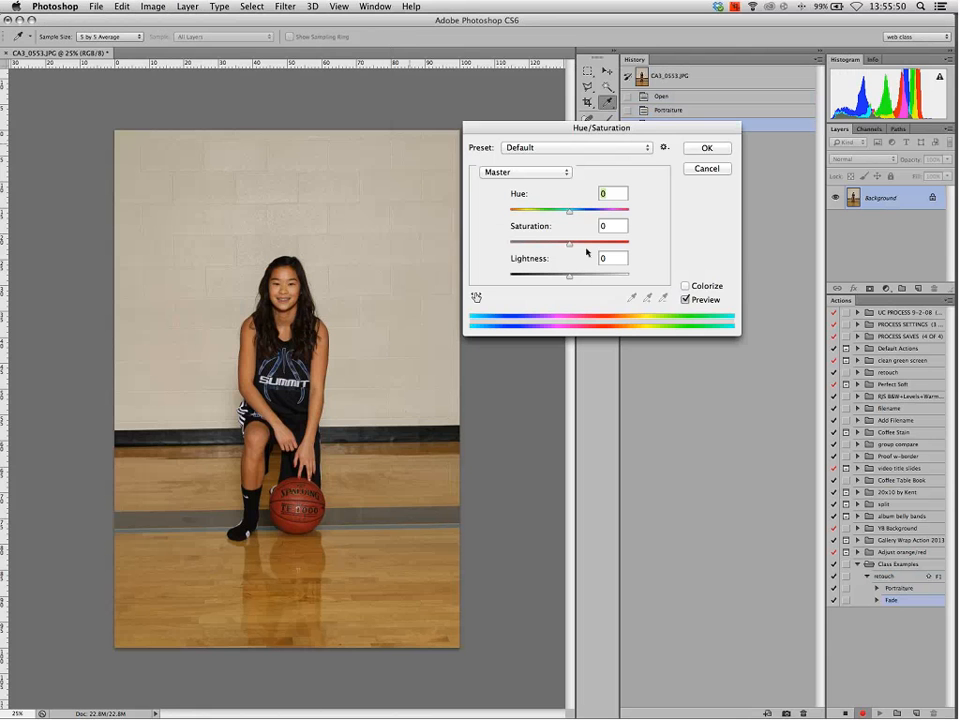
drag(613, 243, 623, 243)
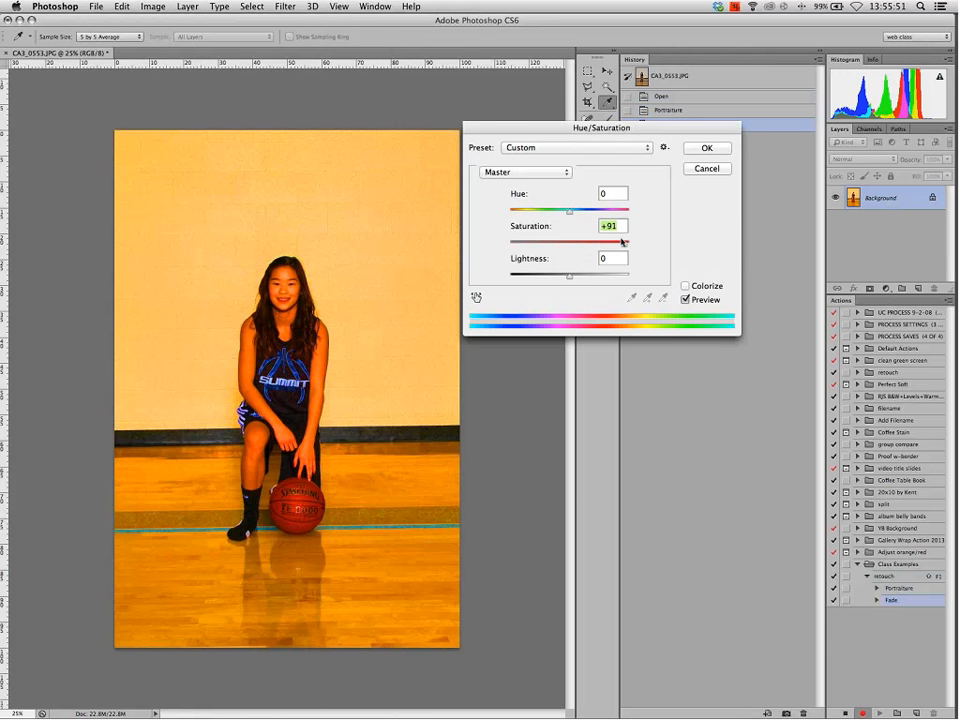
key(Return)
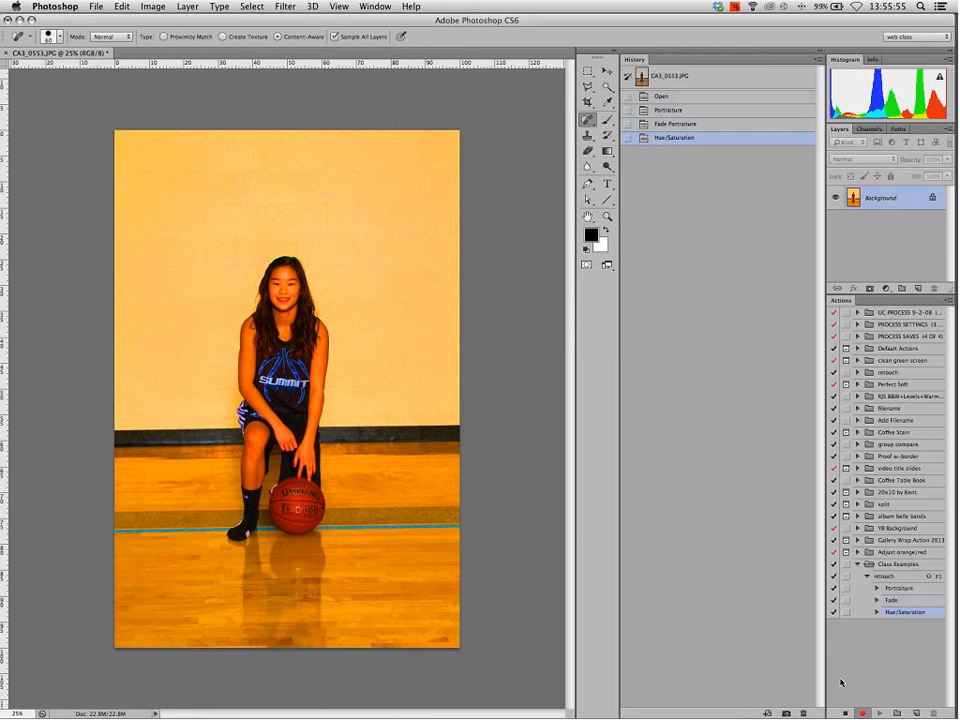
Close the photo without saving and open CA3_0562.JPG from Bridge to run the retouch action on it
key(super+w)
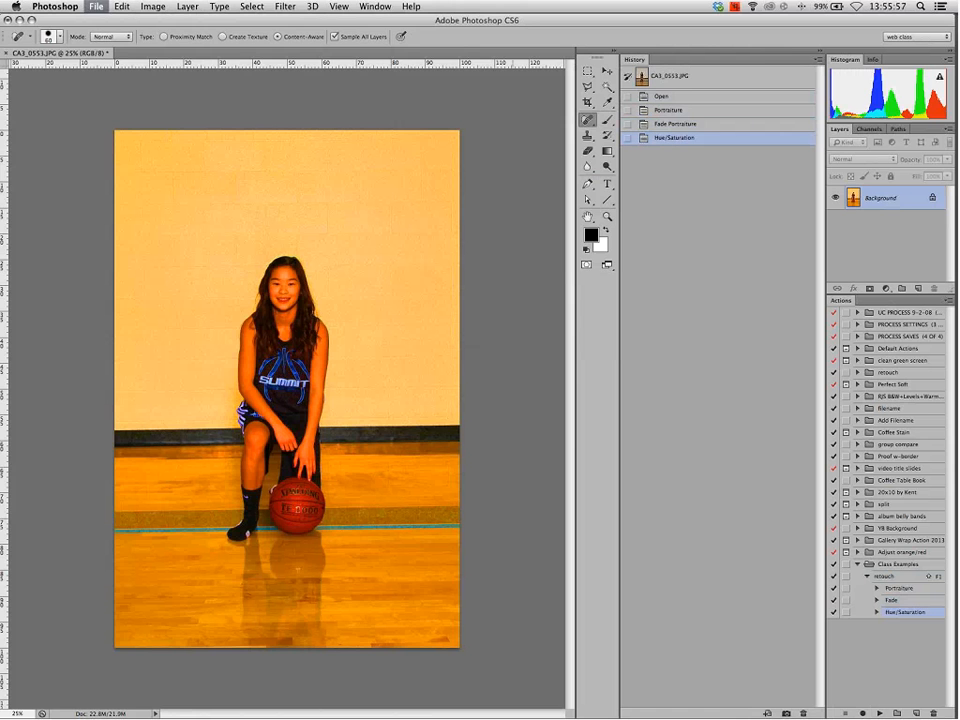
key(super+d)
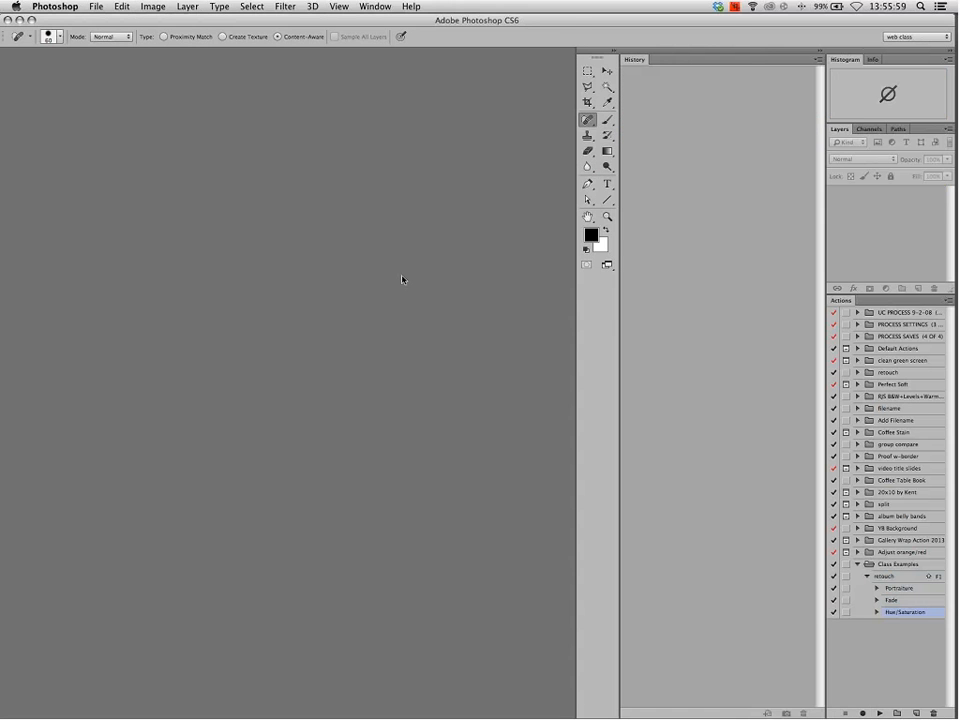
key(ctrl+Up)
click(317, 284)
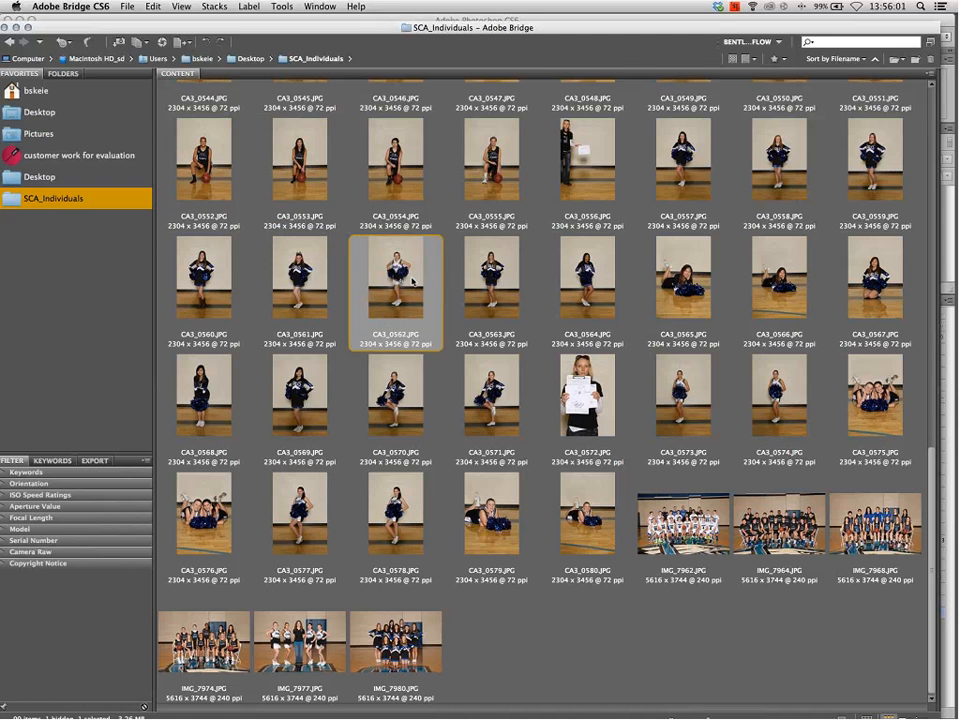
double_click(418, 313)
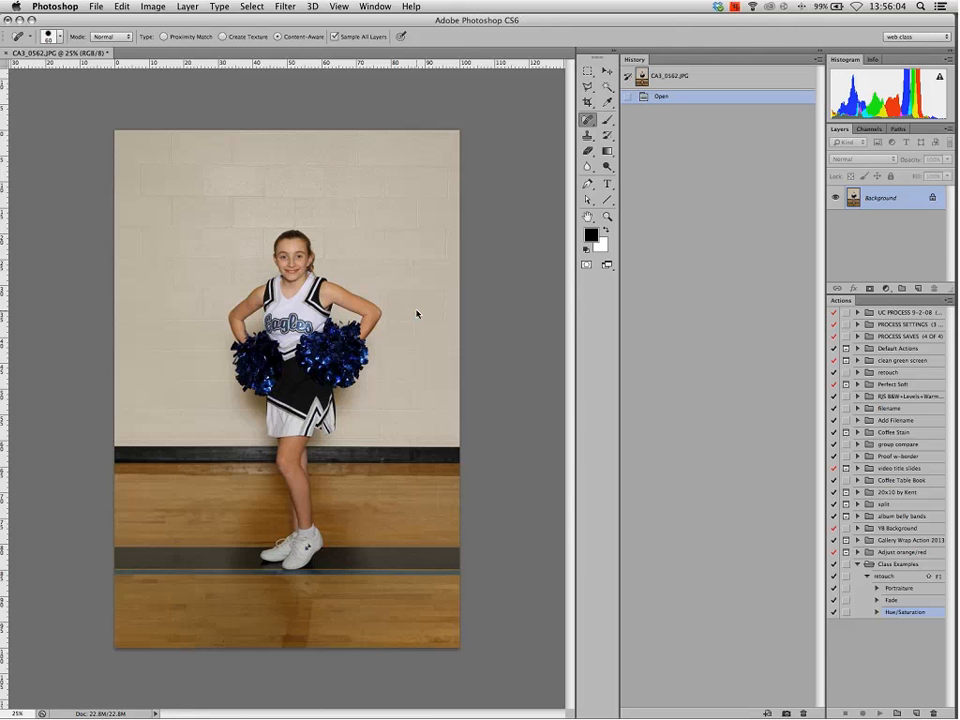
key(F2)
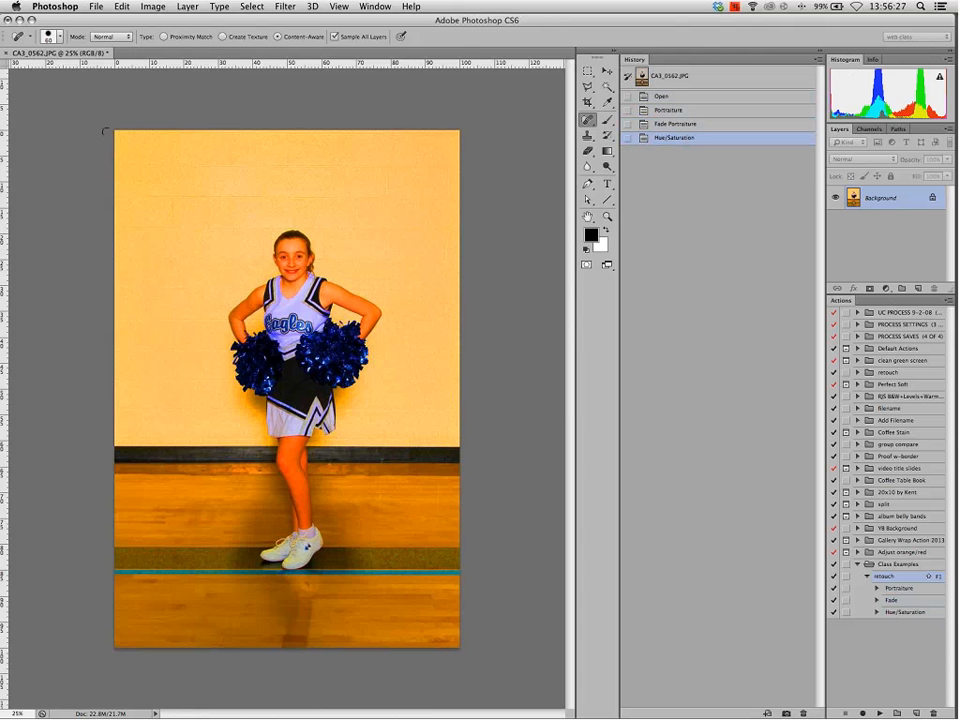
Start recording a new action named "evil" in the Class Examples set
click(864, 712)
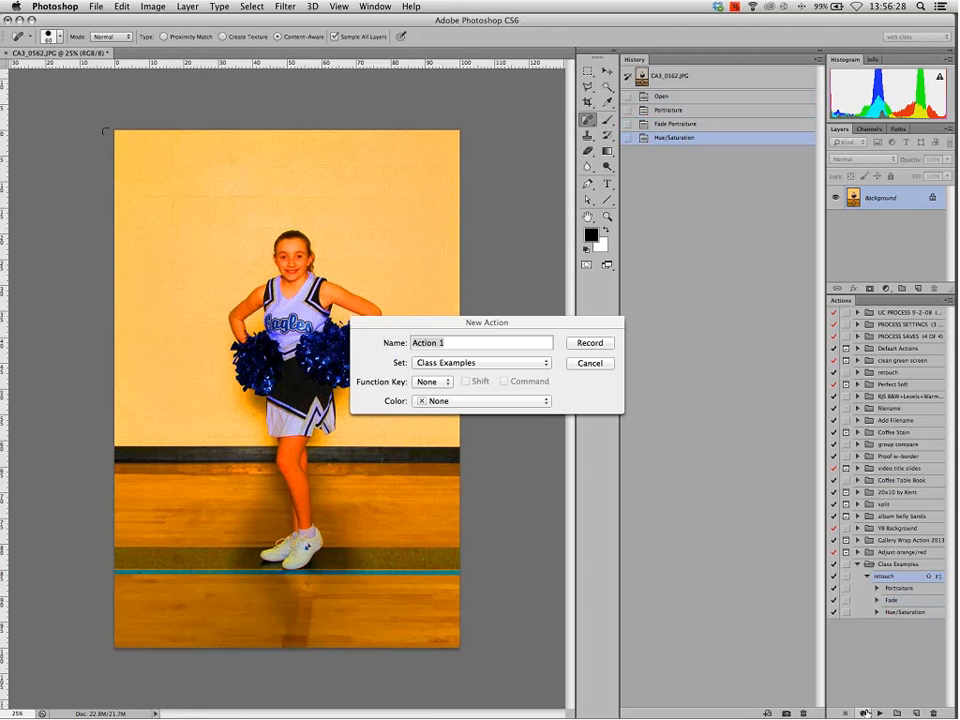
text(evil)
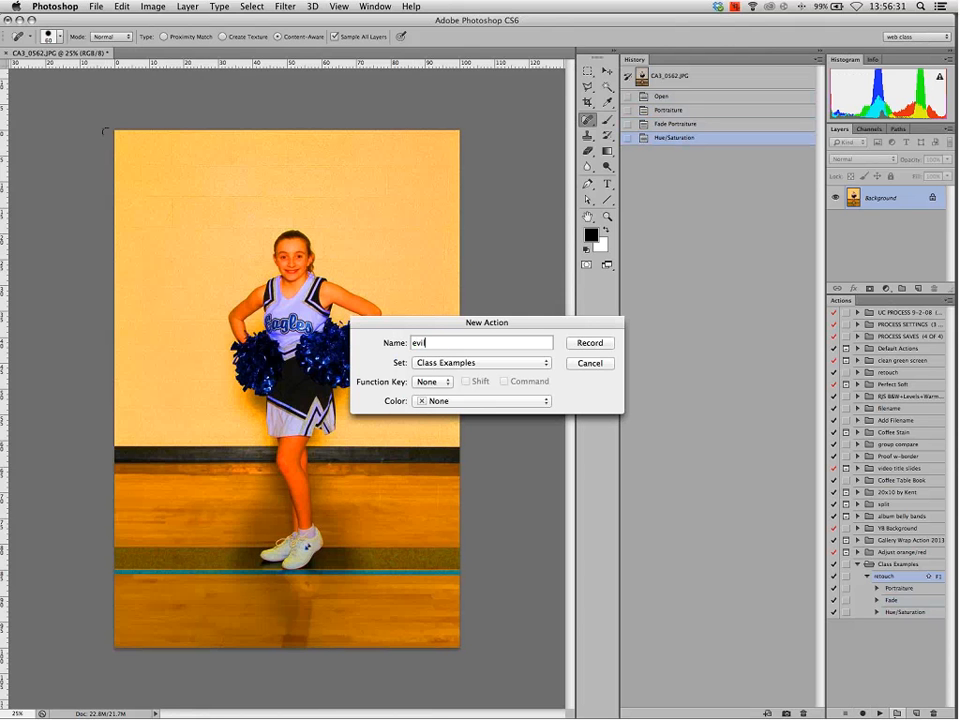
click(590, 342)
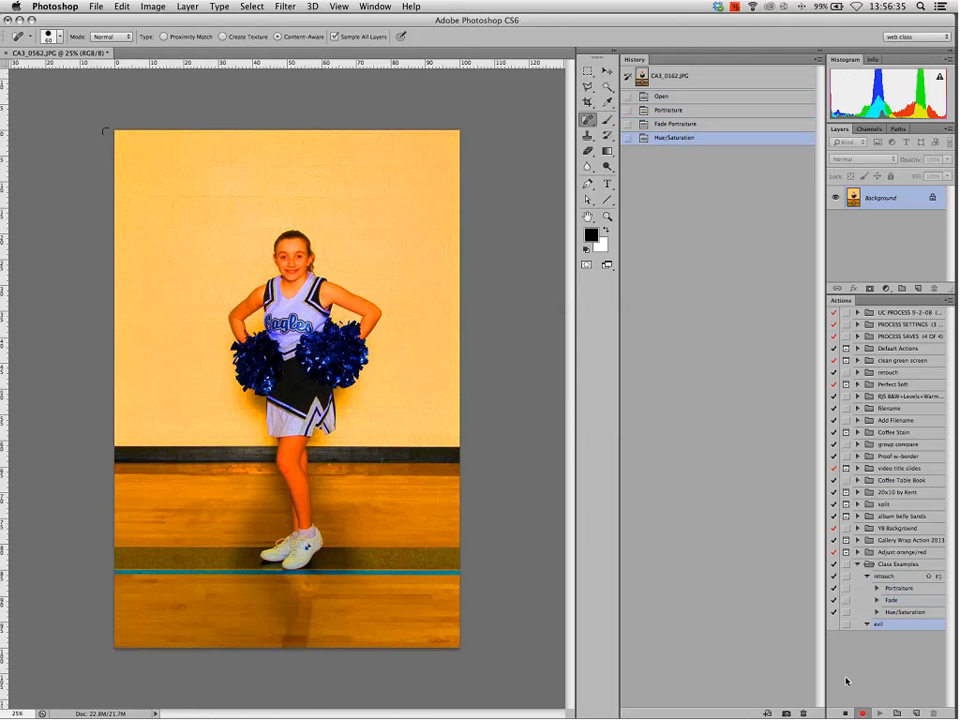
Record inverting the photo's colors and rotating the canvas 180° as the evil action's steps
click(153, 6)
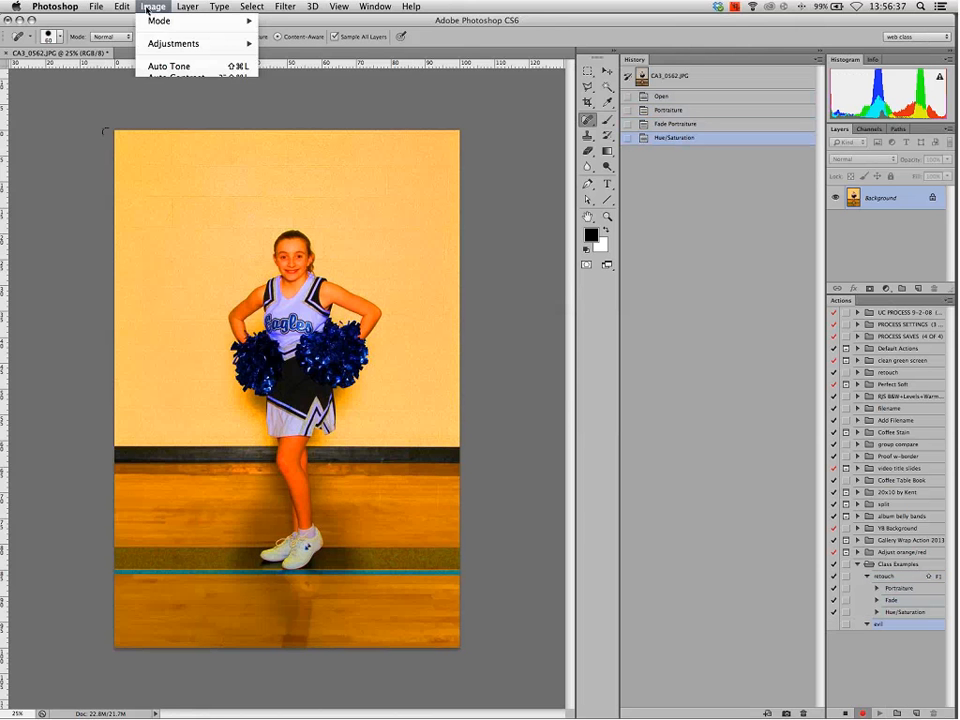
mouse_move(152, 22)
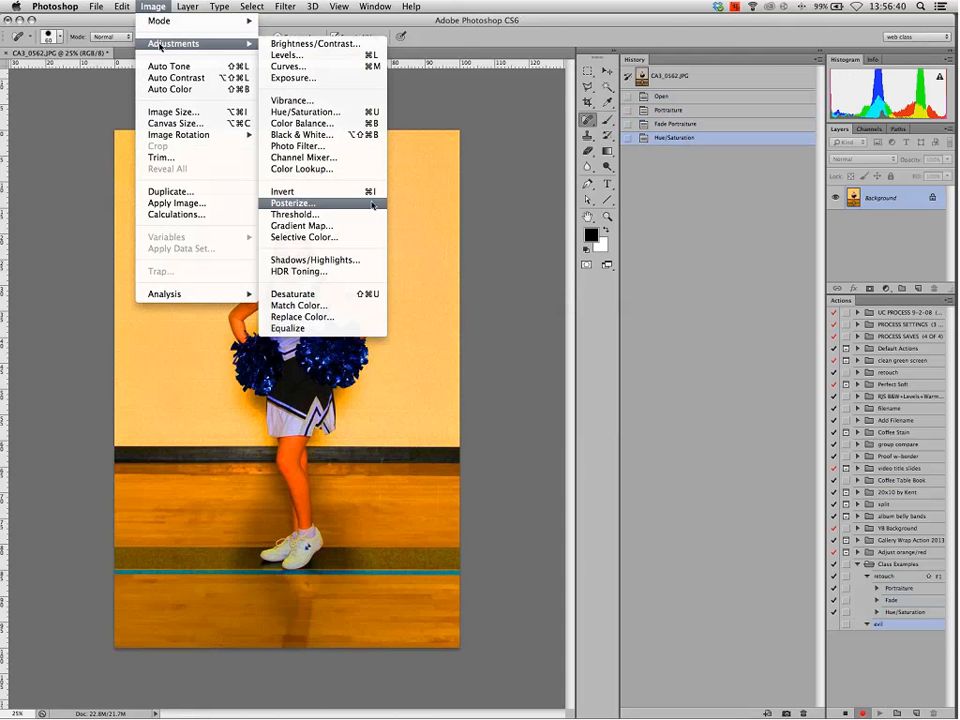
click(290, 191)
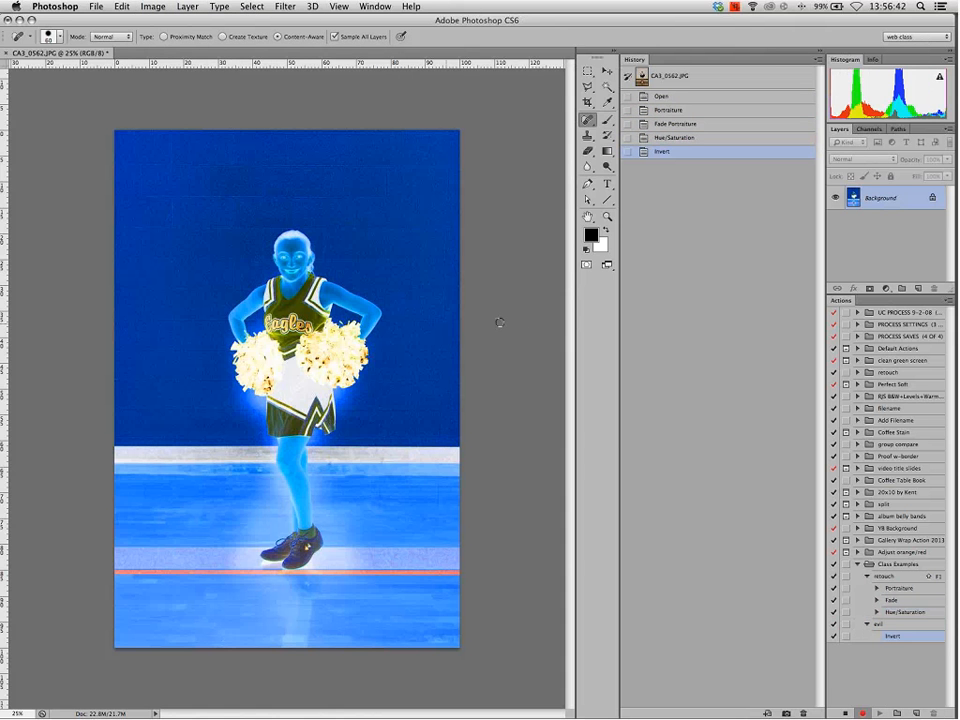
click(153, 6)
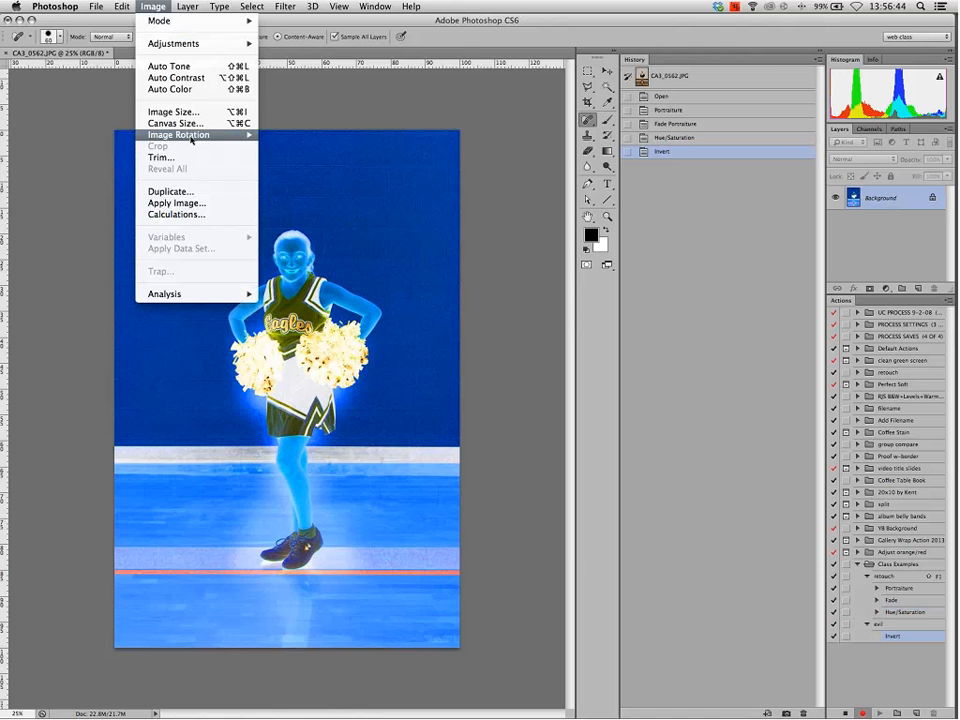
mouse_move(191, 136)
click(285, 134)
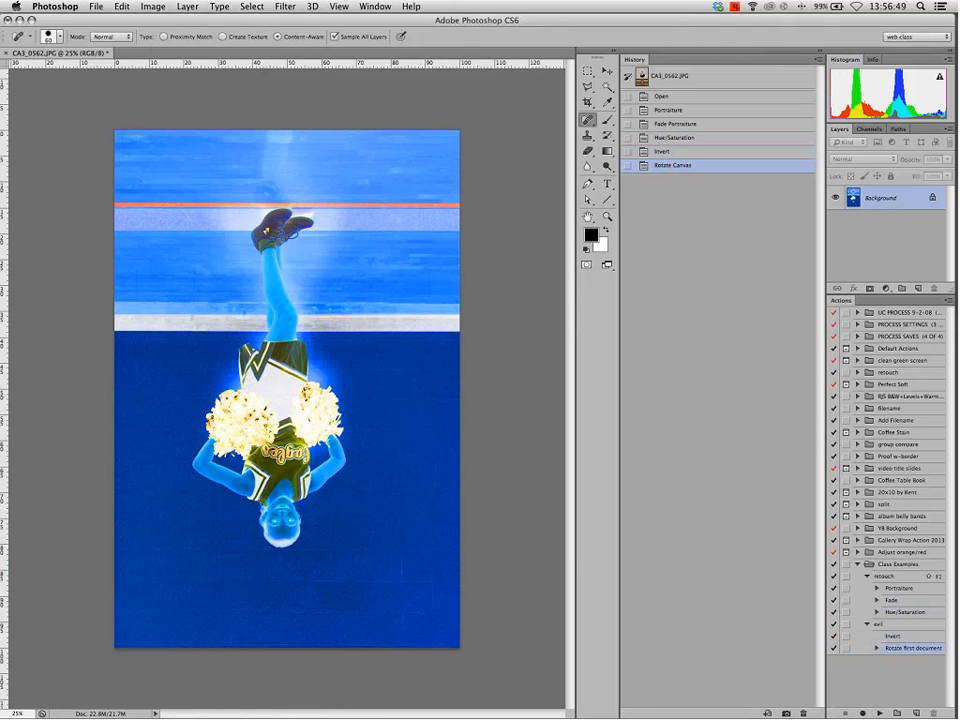
Add an Open Document event in the Script Events Manager that runs the evil action from Class Examples
click(96, 7)
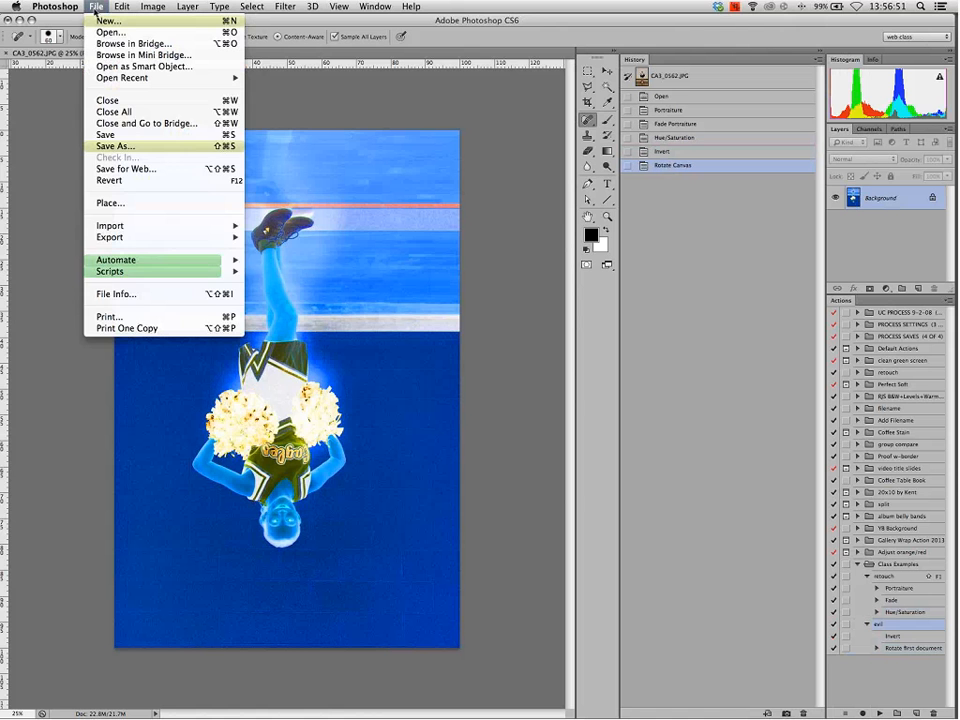
mouse_move(208, 272)
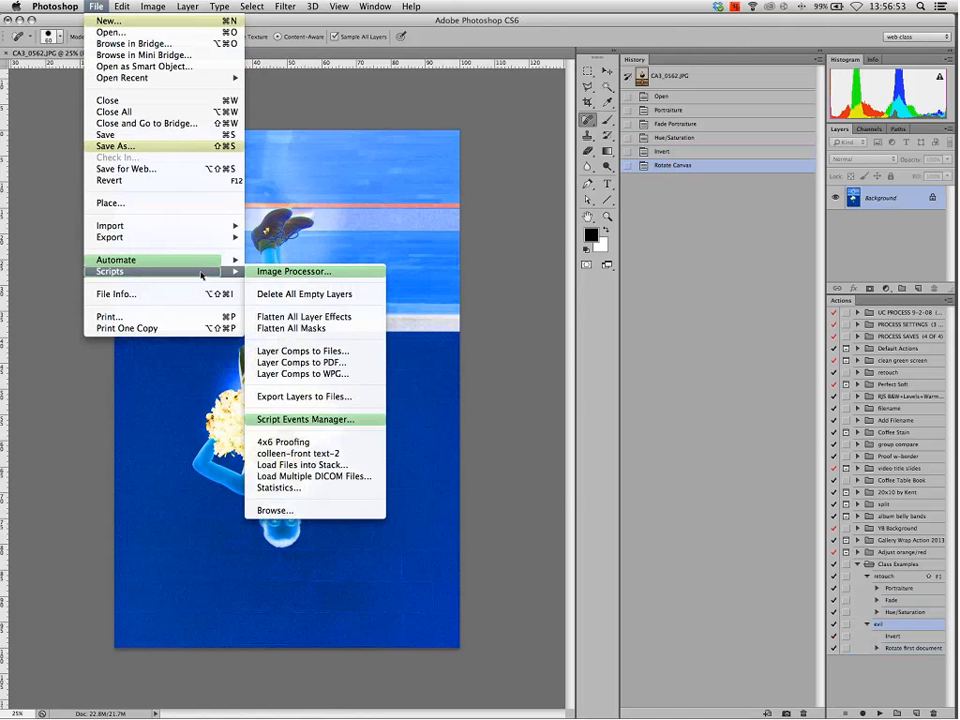
click(352, 419)
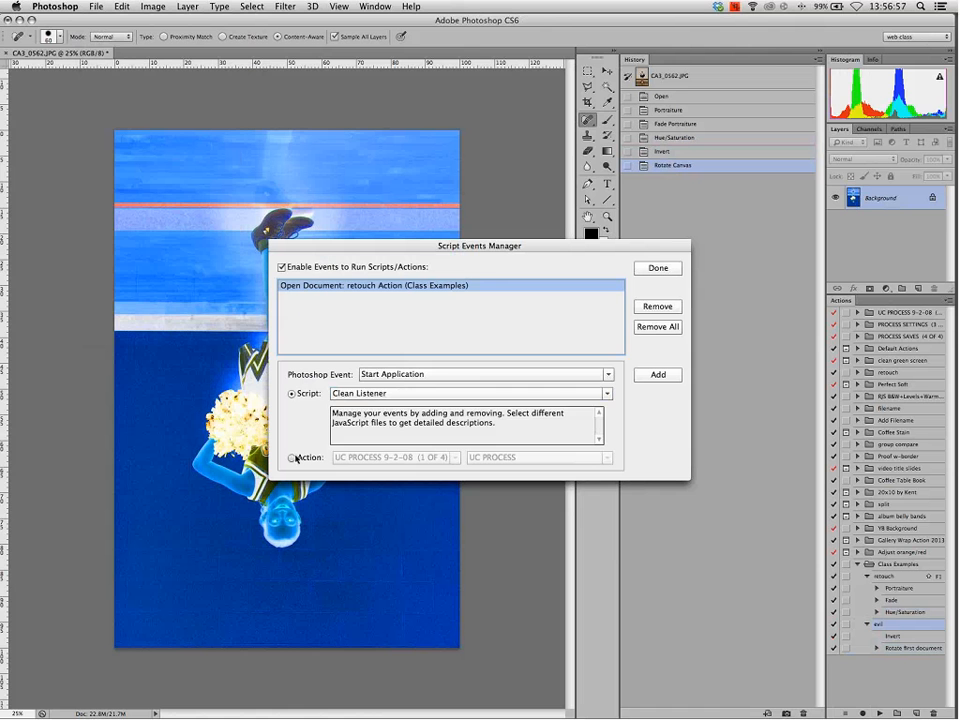
click(397, 378)
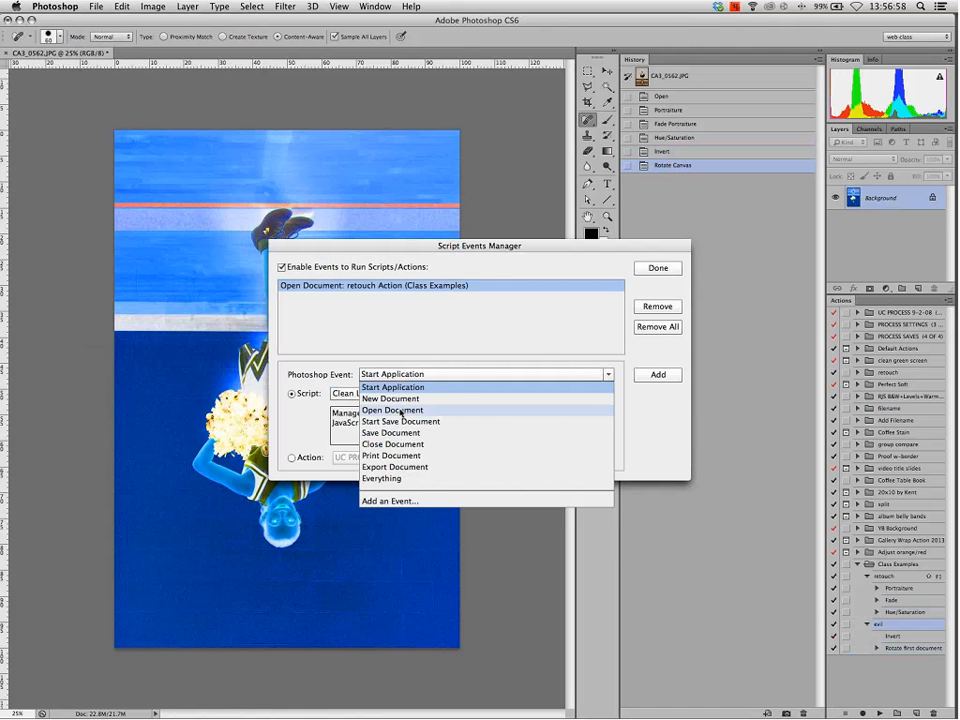
click(400, 411)
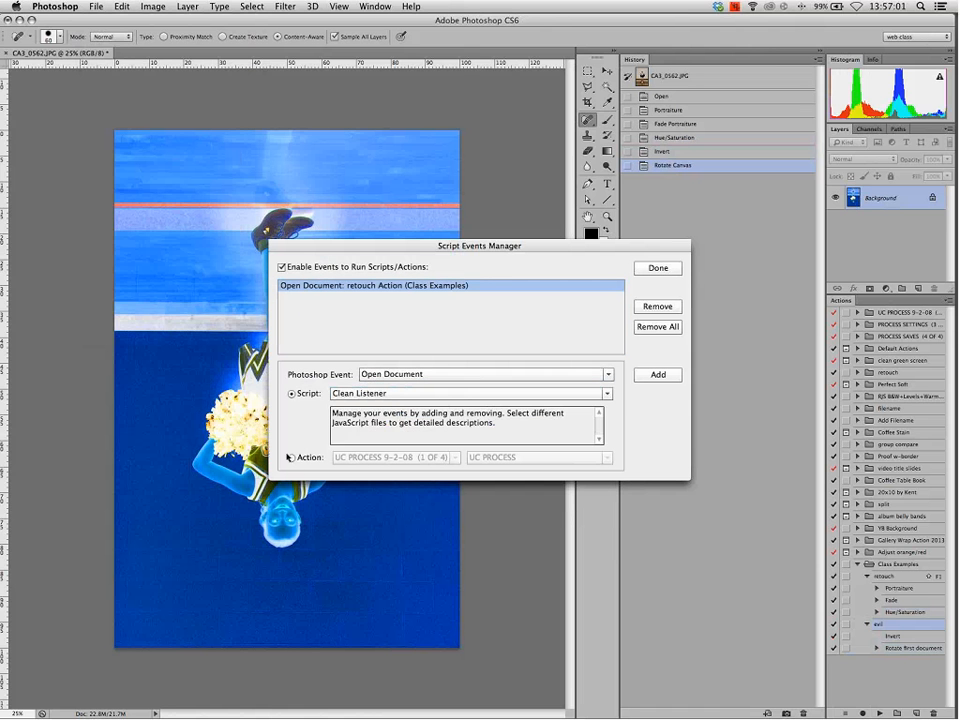
click(293, 458)
click(395, 457)
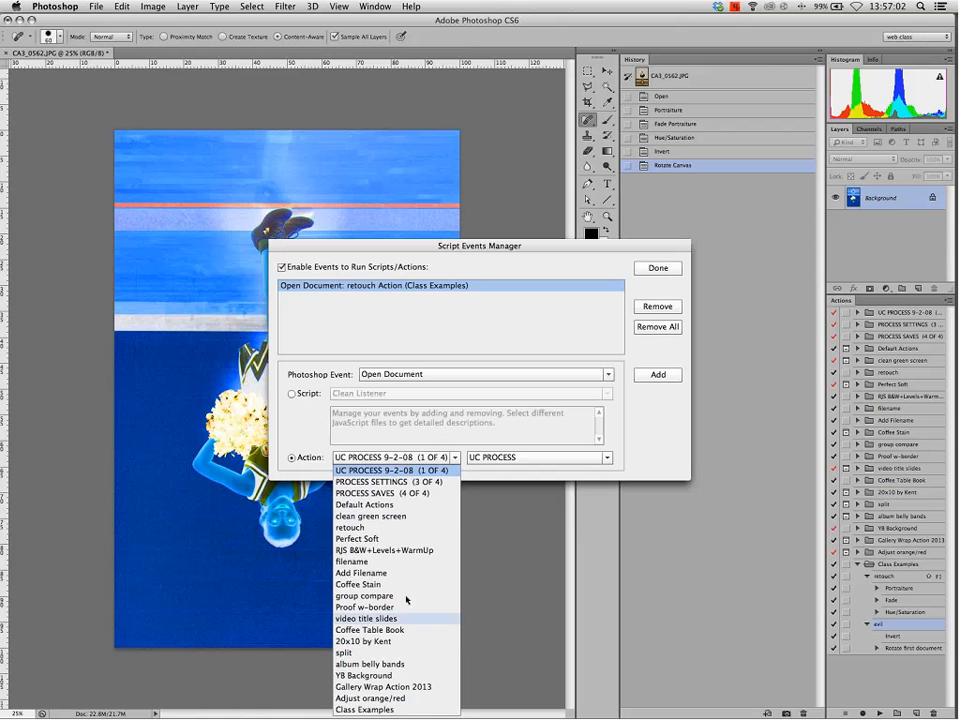
click(400, 711)
click(540, 457)
click(500, 480)
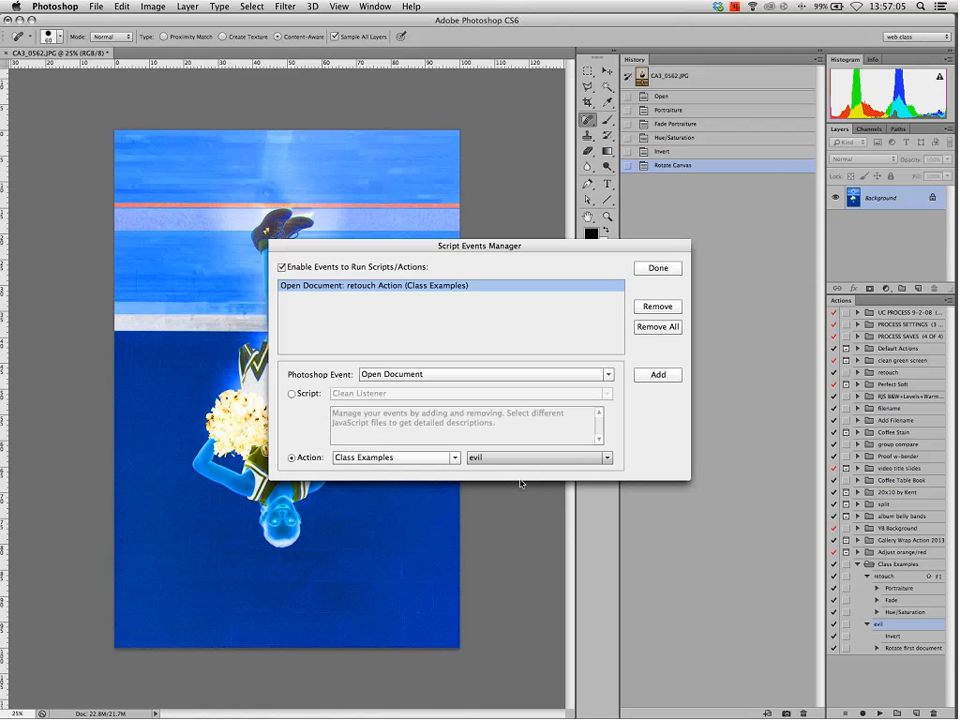
click(657, 375)
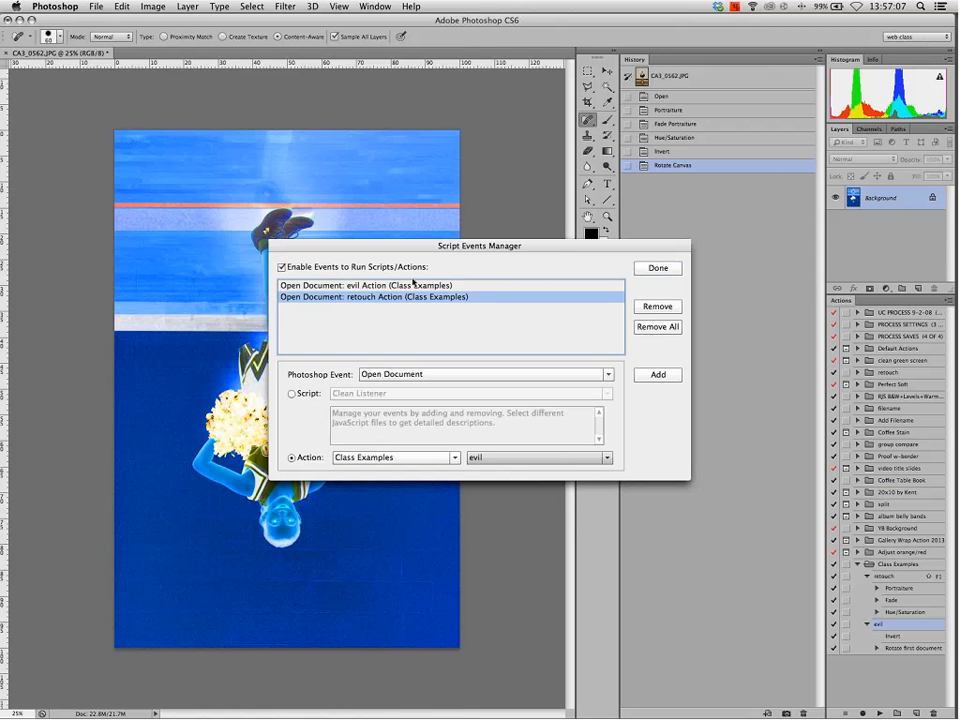
Remove the Open Document event for the retouch action and close the Script Events Manager
click(413, 285)
click(432, 303)
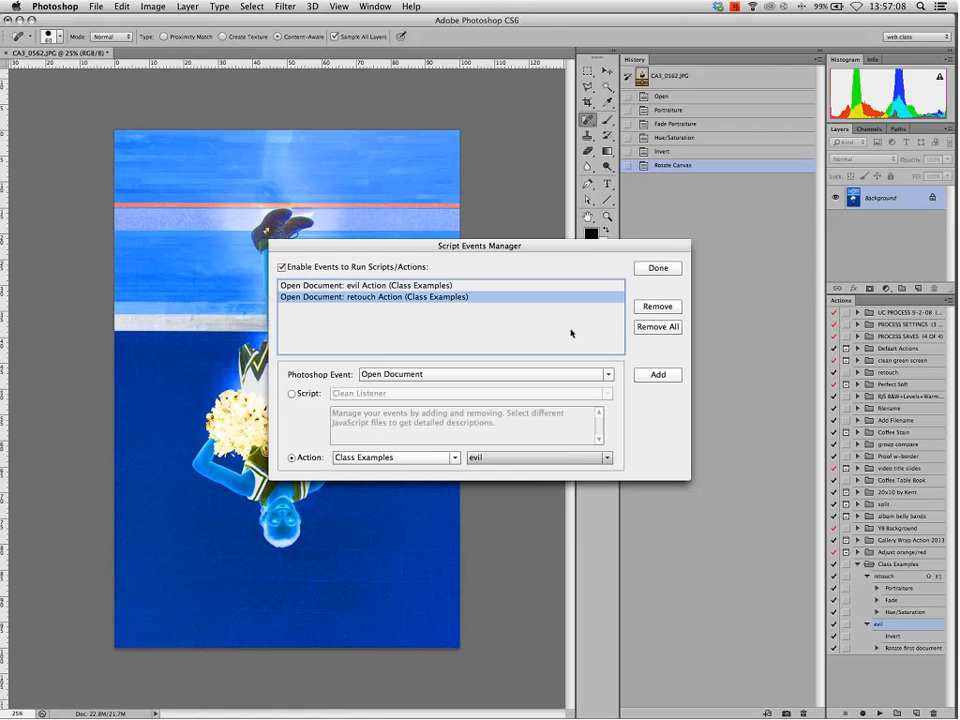
click(656, 308)
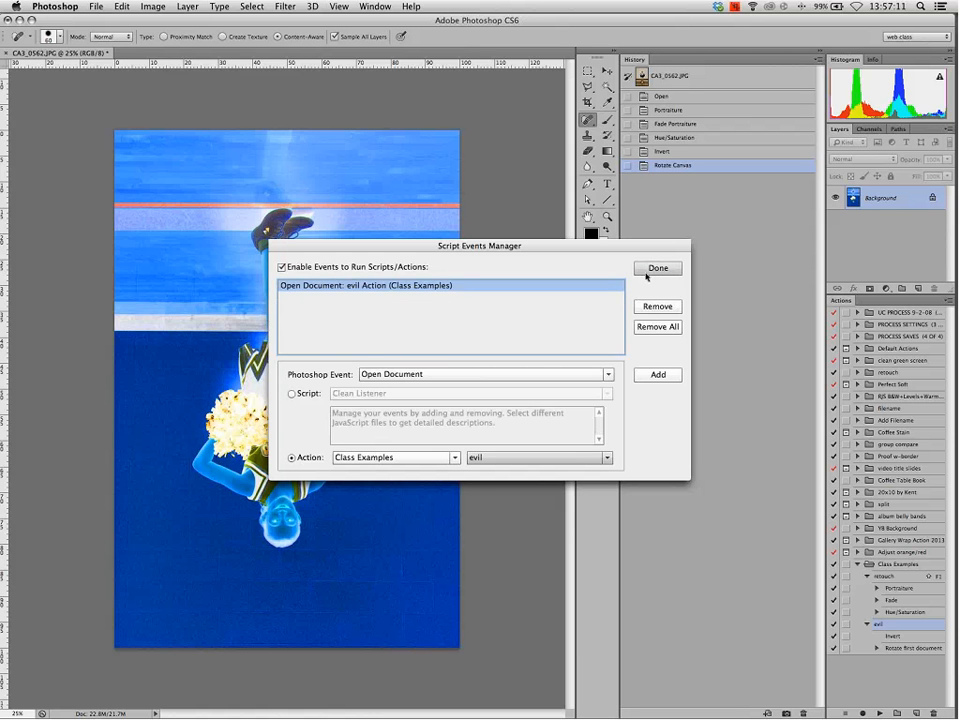
click(648, 270)
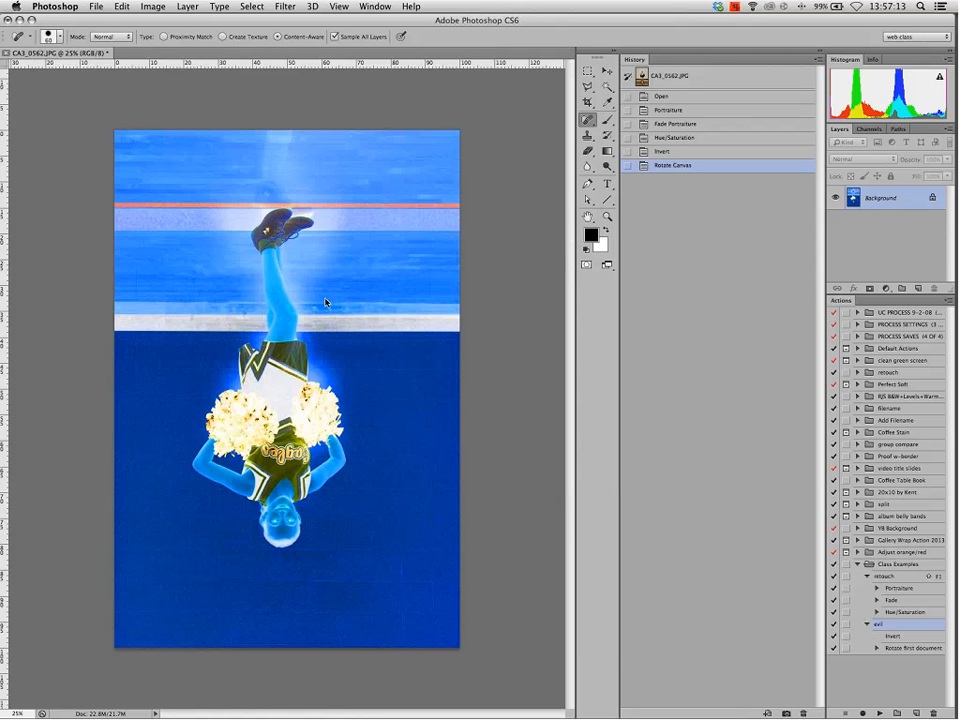
Close the inverted, upside-down photo without saving its changes
key(super+w)
click(424, 240)
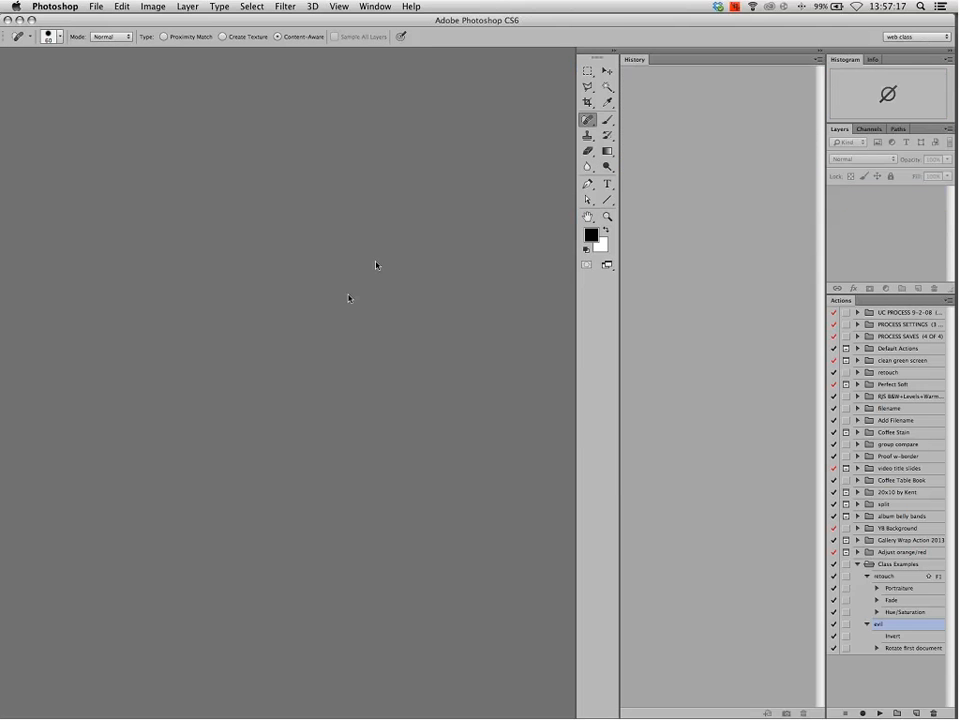
Open CA3_0563.JPG from Bridge to test the retouch action's Open Document event
key(ctrl+Up)
click(310, 298)
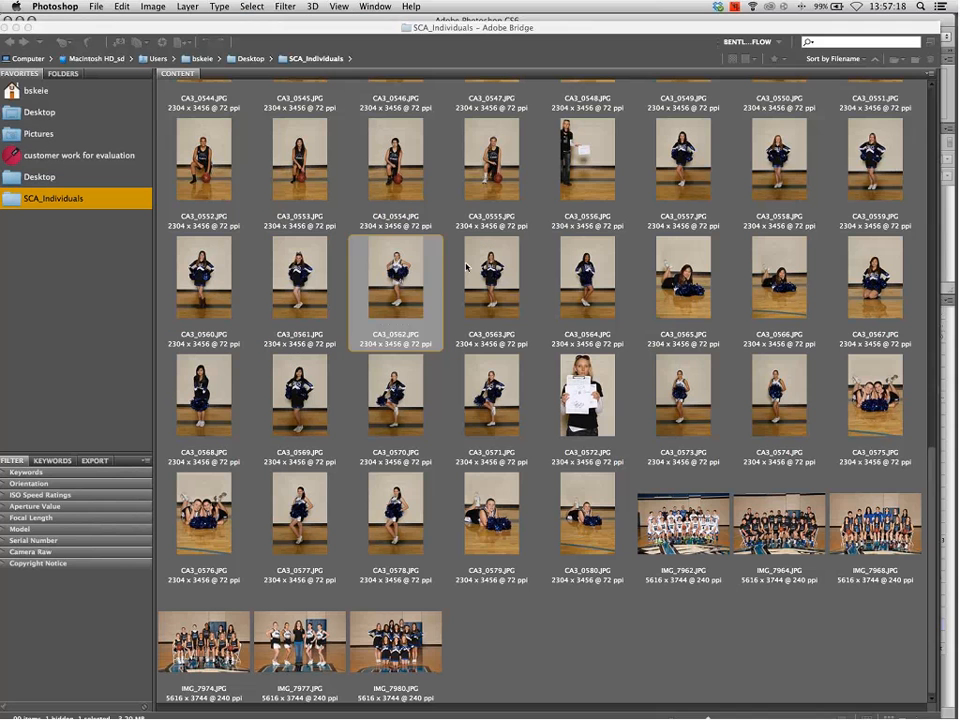
double_click(465, 284)
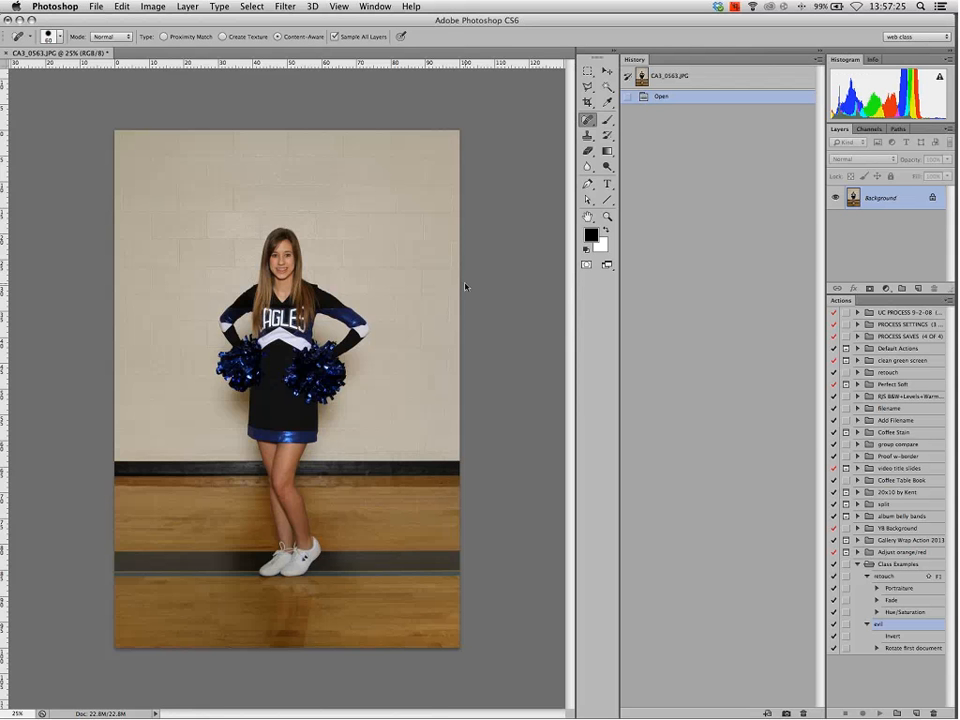
key(F2)
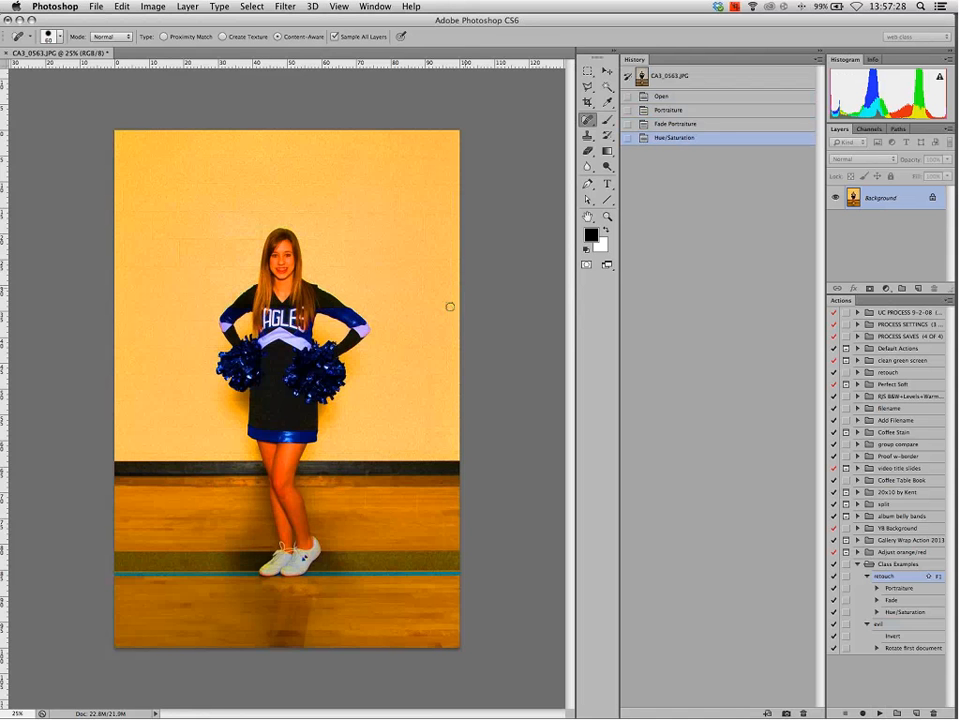
Remove the retouch action's Open Document event from the Script Events Manager
click(100, 8)
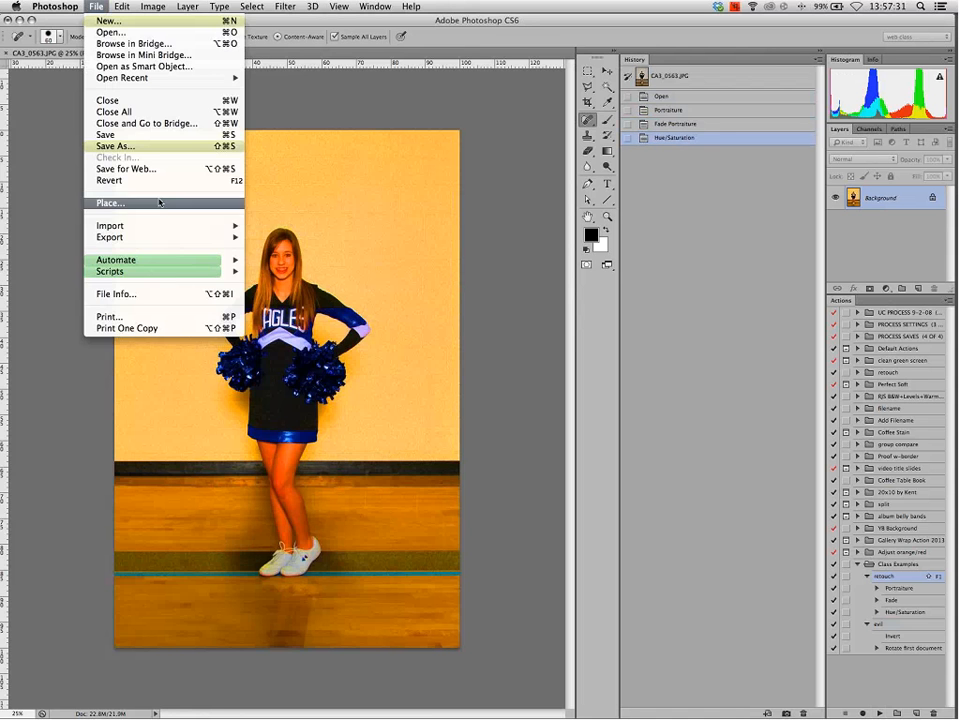
mouse_move(187, 272)
click(305, 419)
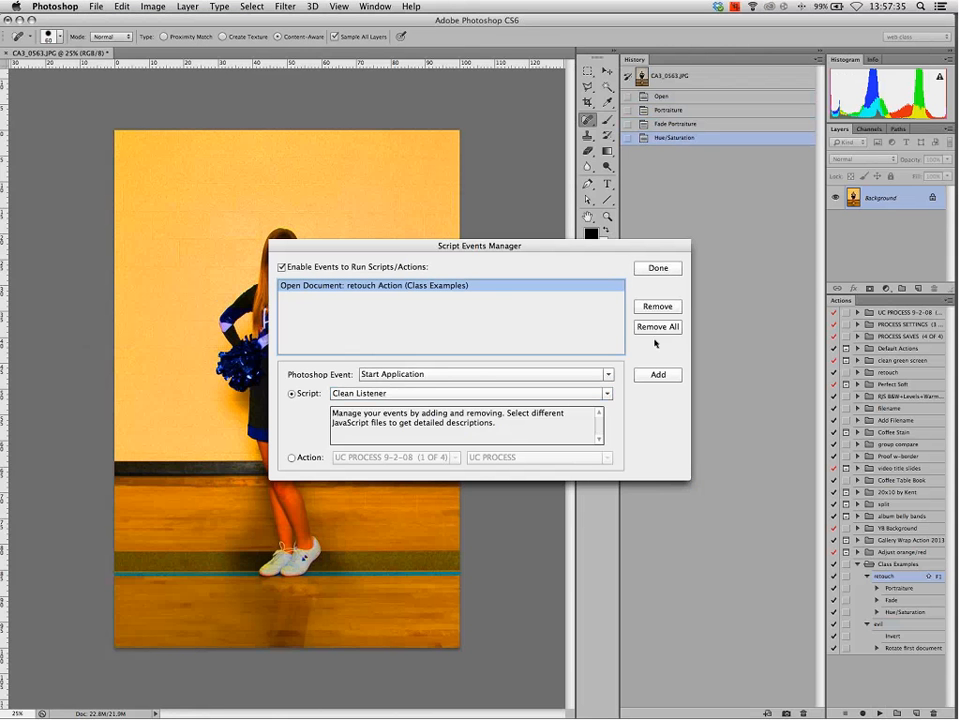
click(655, 307)
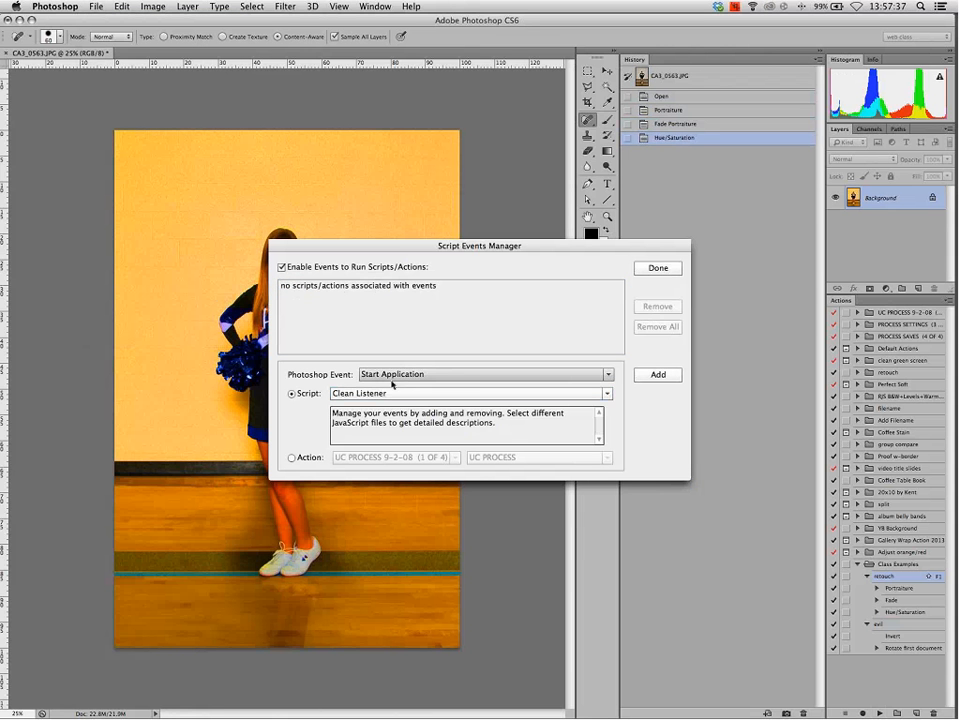
Add an Open Document event that runs the evil action from Class Examples and close the Script Events Manager
click(291, 457)
click(393, 376)
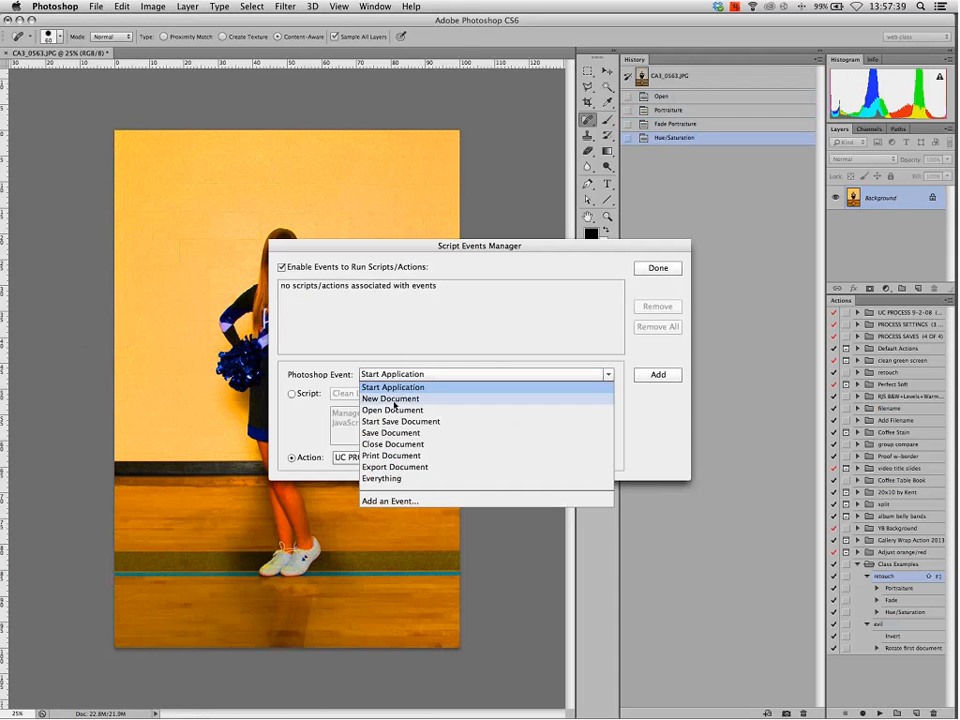
click(392, 410)
click(410, 458)
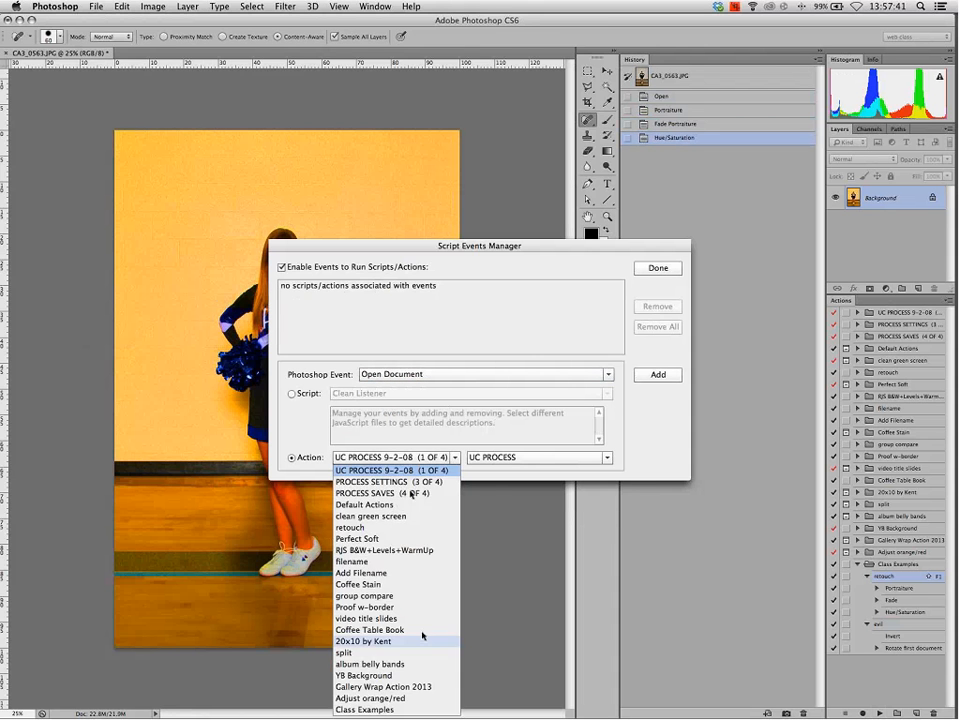
click(420, 709)
click(505, 460)
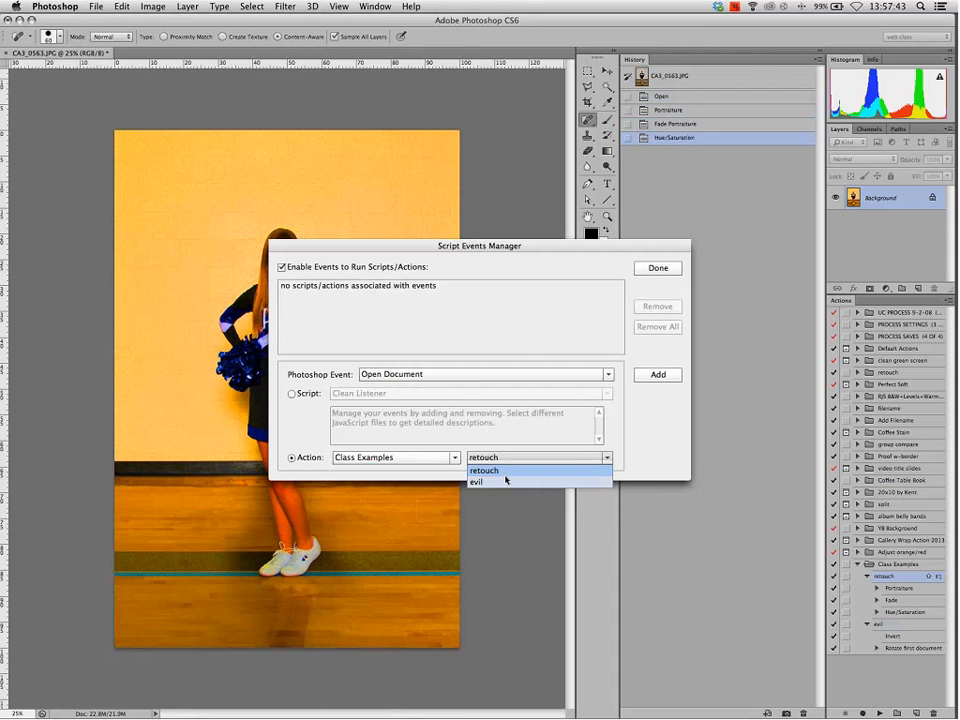
click(505, 482)
click(658, 375)
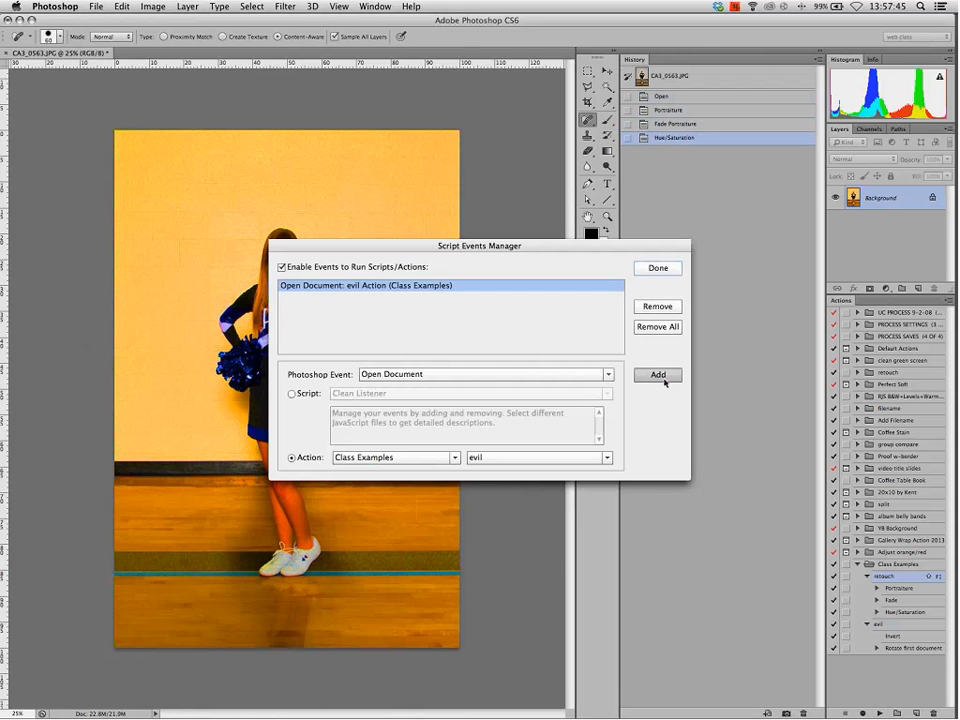
click(658, 268)
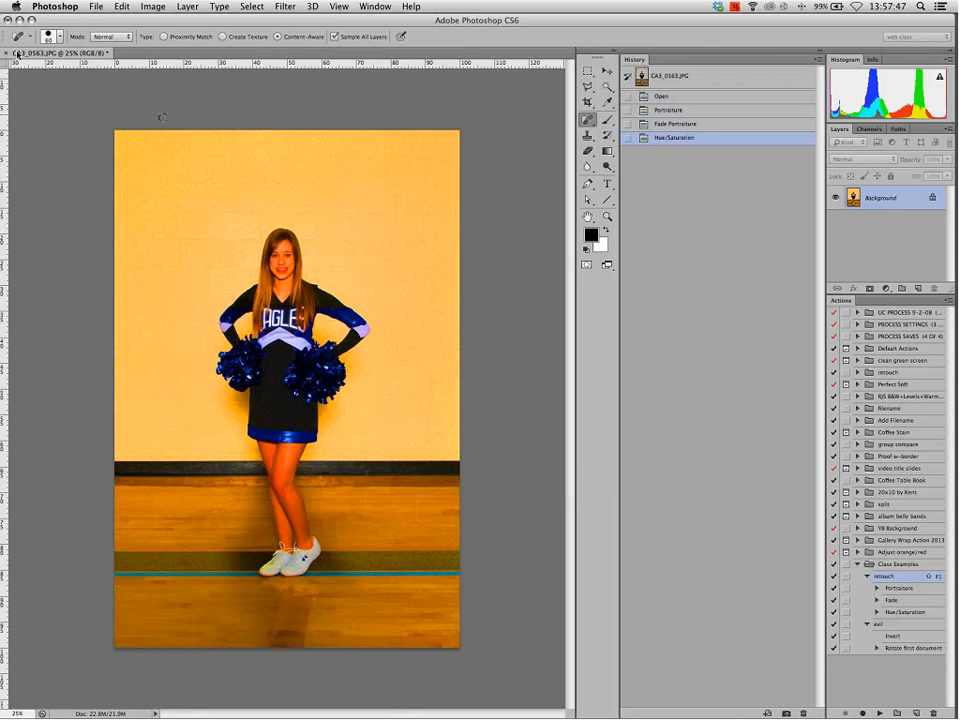
Close the retouched photo without saving and reopen CA3_0563.JPG from Bridge to test the evil action's event
key(super+w)
click(421, 243)
key(ctrl+Up)
click(365, 277)
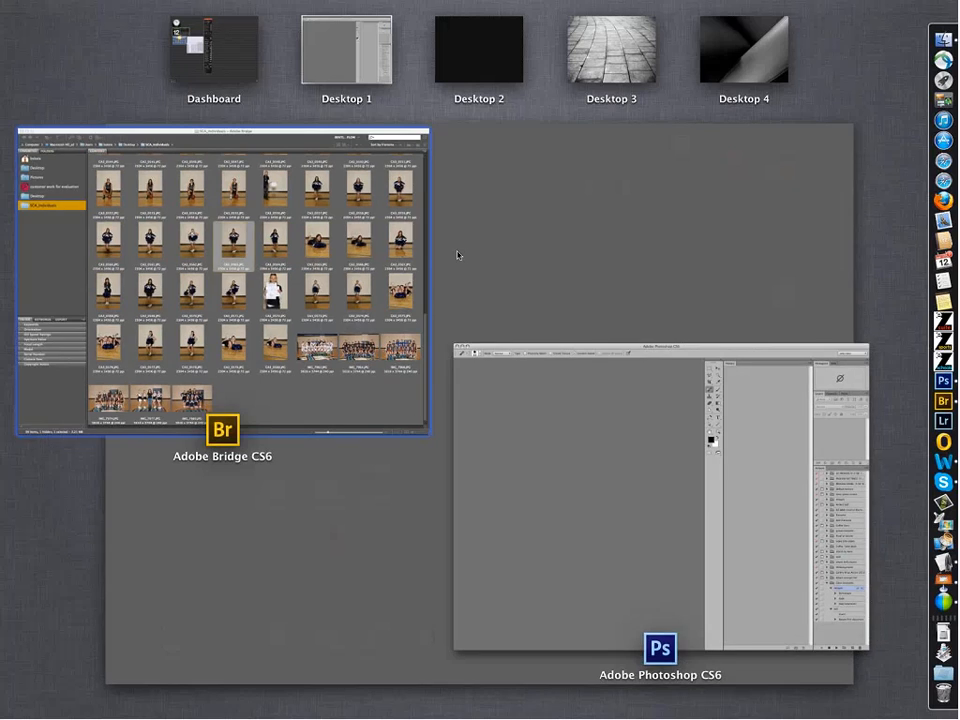
double_click(466, 272)
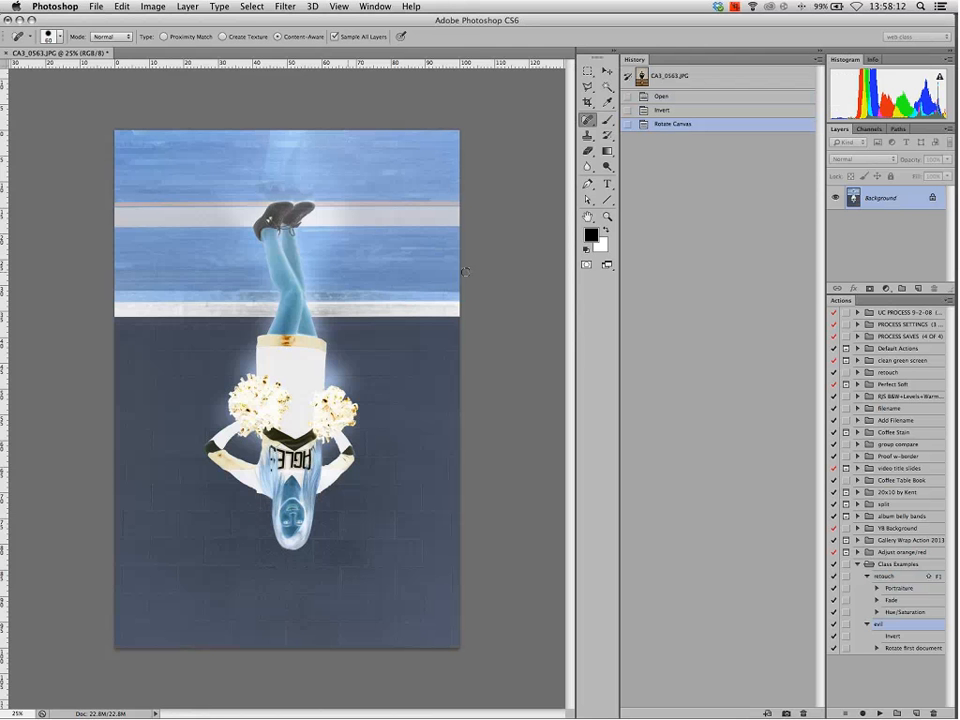
Remove the evil action's Open Document event and disable running scripts and actions on events in the Script Events Manager
click(96, 6)
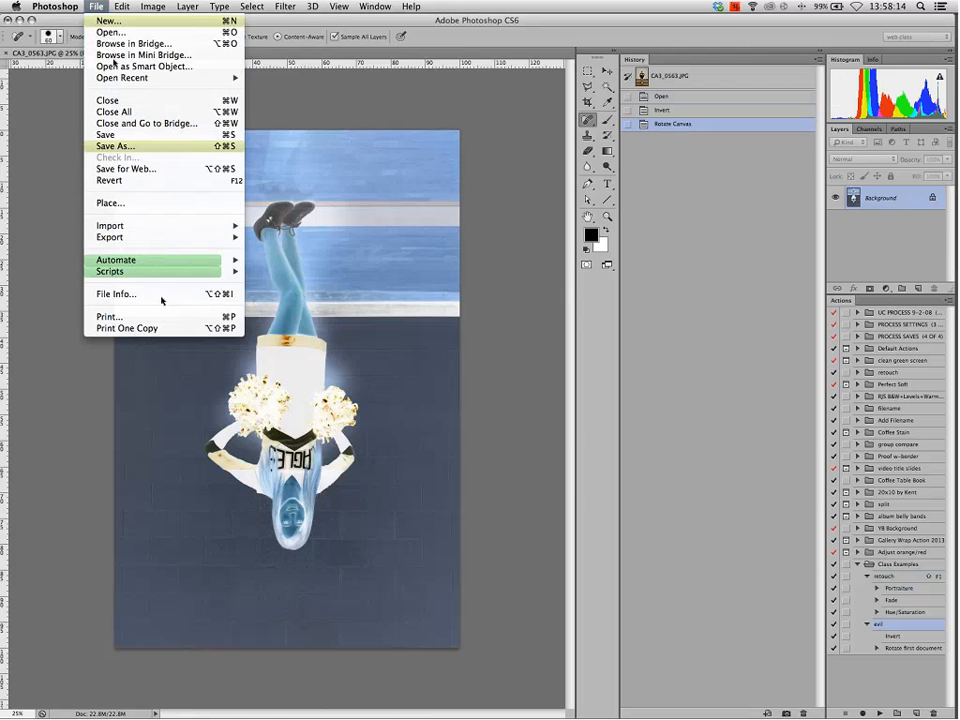
mouse_move(180, 271)
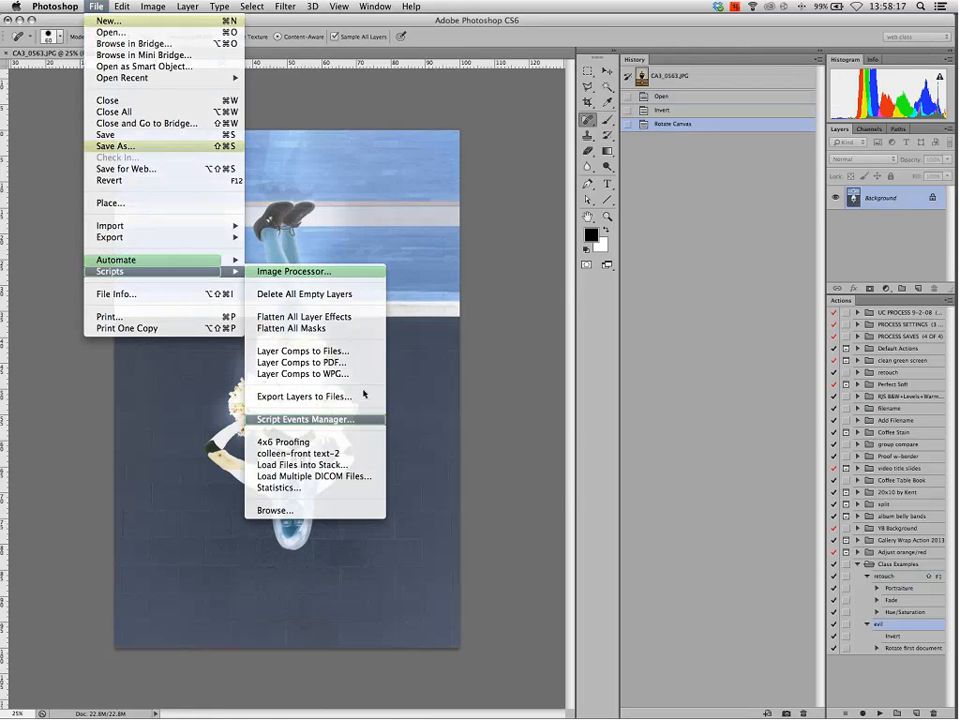
click(364, 419)
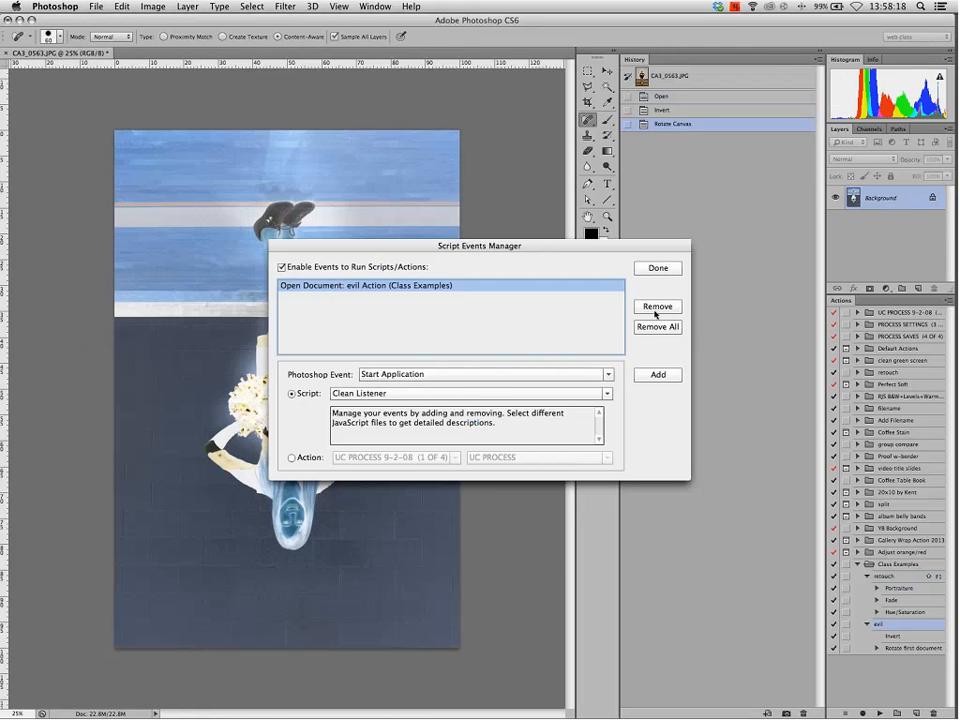
click(656, 310)
click(282, 267)
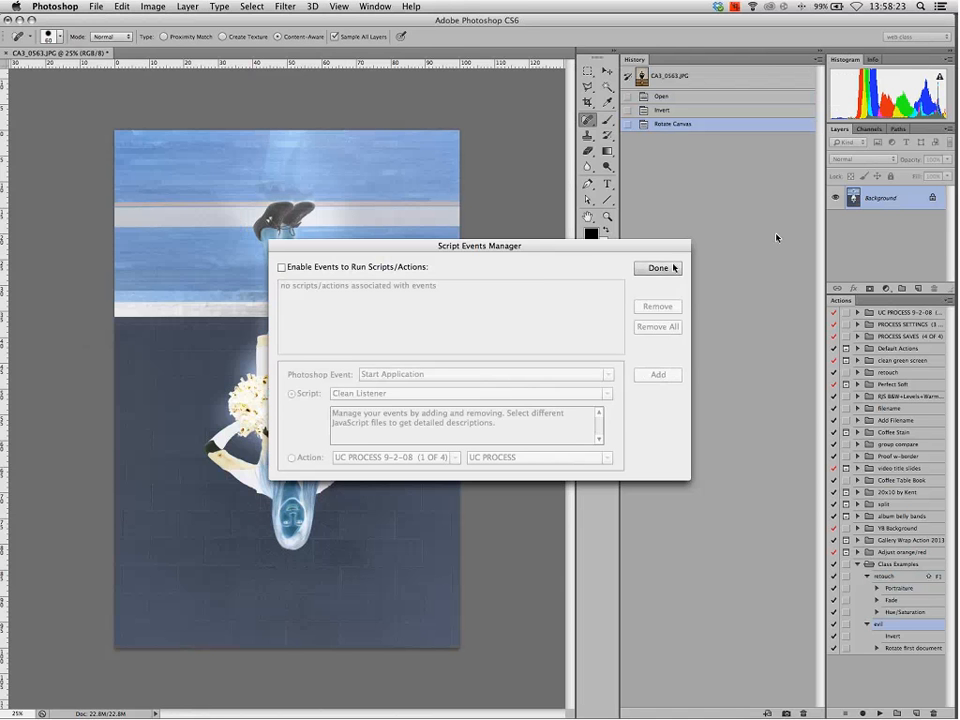
key(Return)
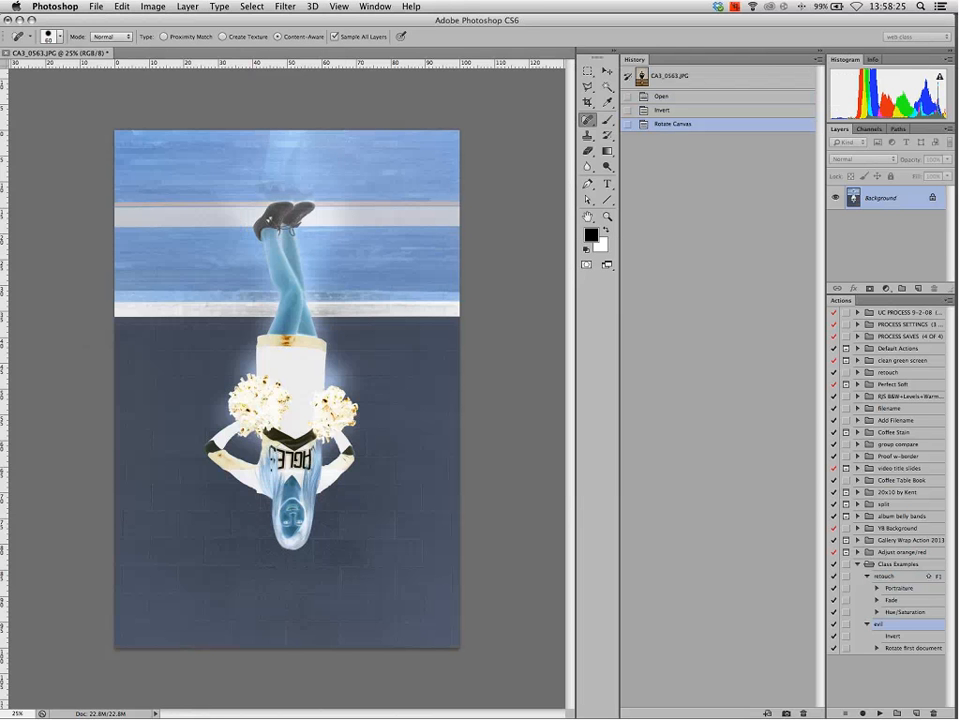
Close the inverted CA3_0563.JPG without saving its changes
key(super+w)
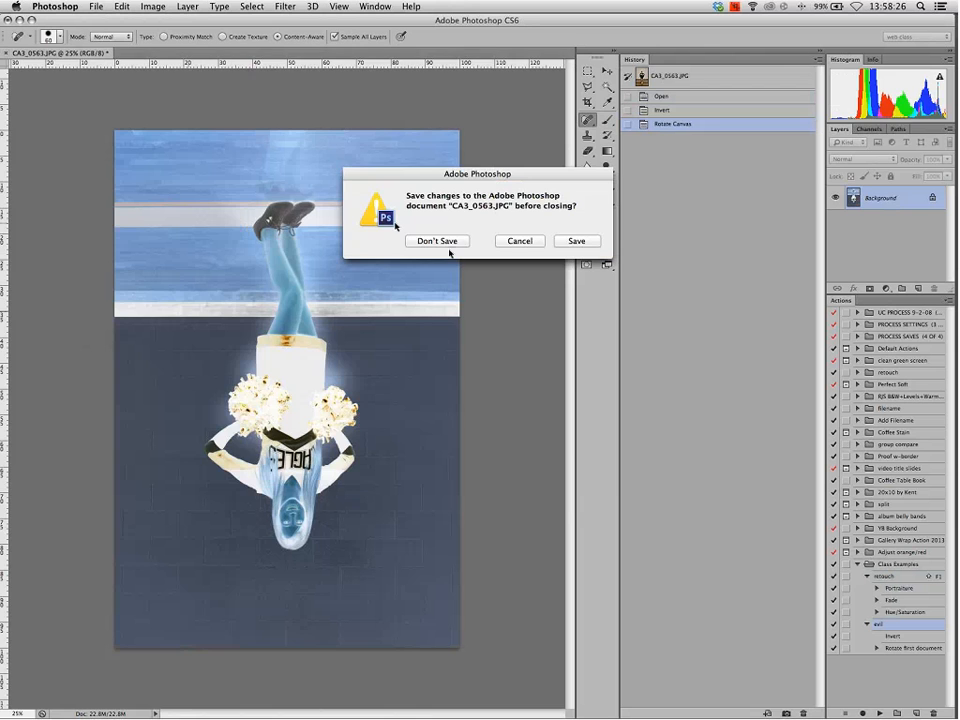
click(443, 244)
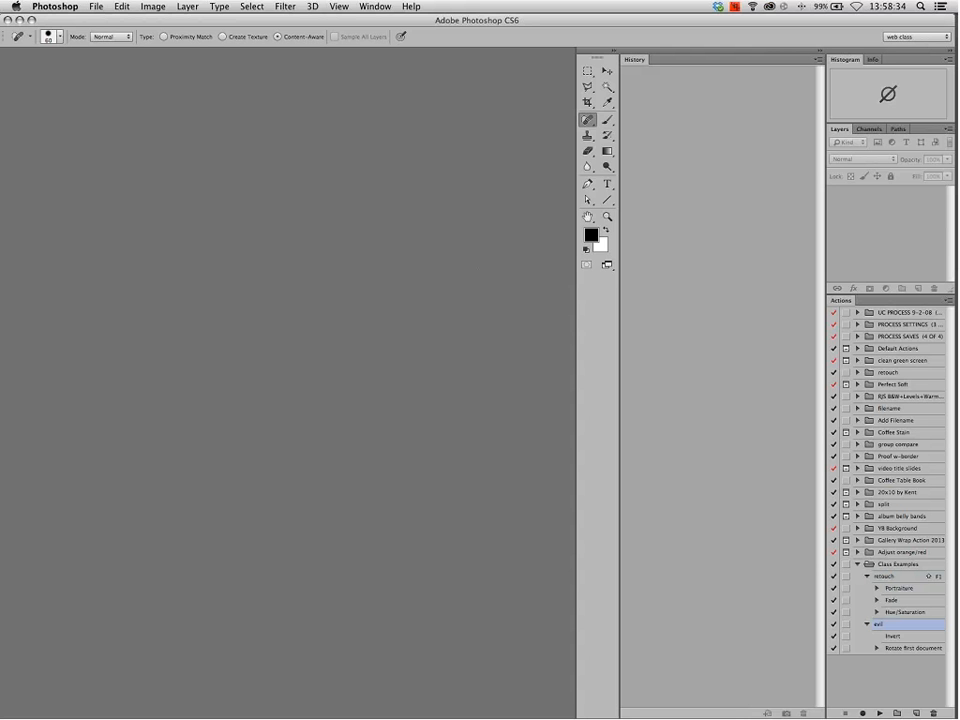
click(95, 6)
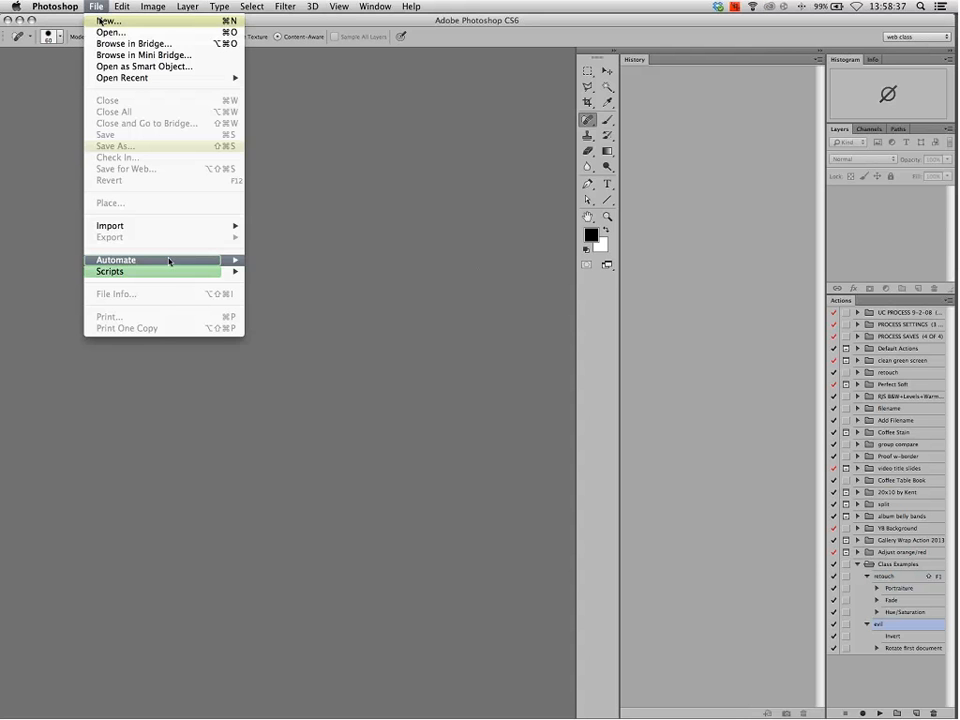
mouse_move(171, 274)
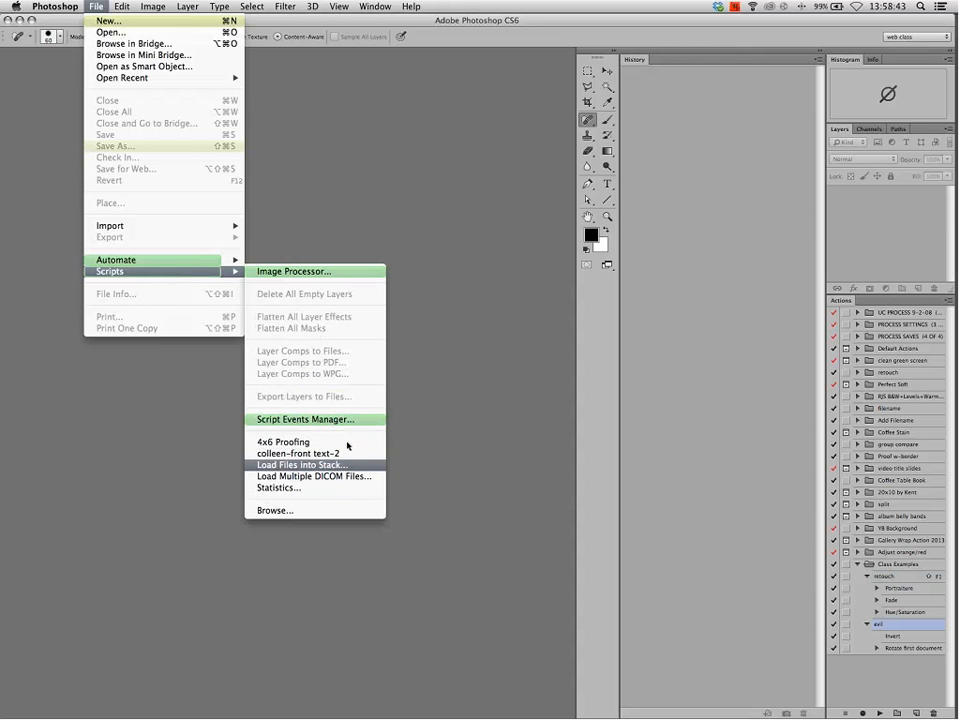
click(444, 360)
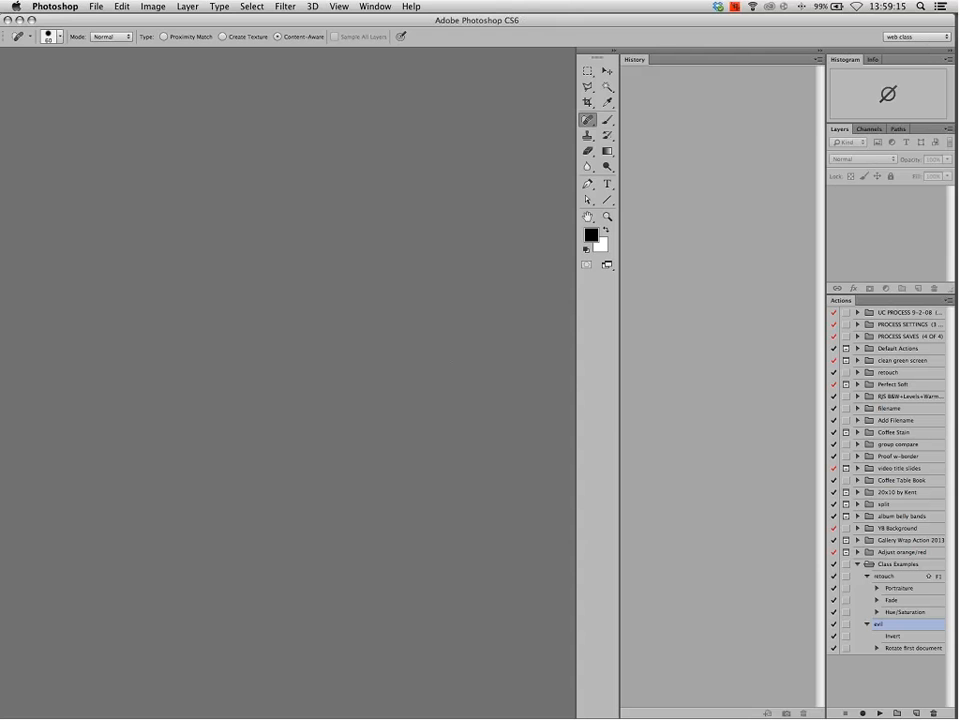
Switch to the Speed Tips presentation in Keynote and show the Miscellaneous slide about arranging windows
click(0, 10)
drag(0, 10, 521, 63)
click(87, 222)
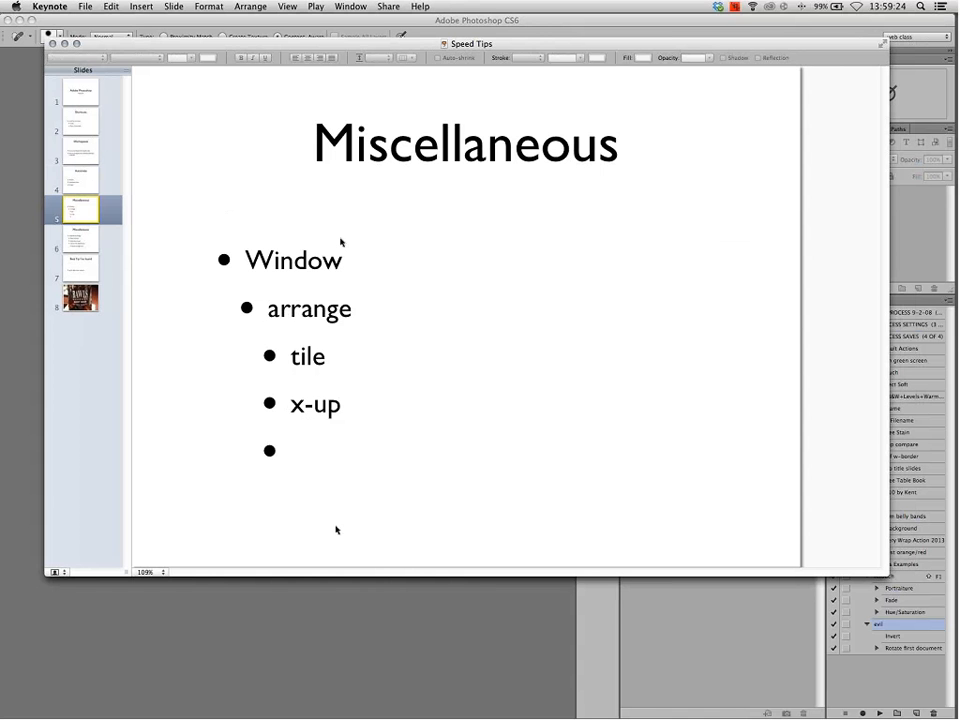
Switch to Bridge and open the four photos CA3_0560.JPG through CA3_0563.JPG together in Photoshop
click(330, 619)
key(ctrl+Up)
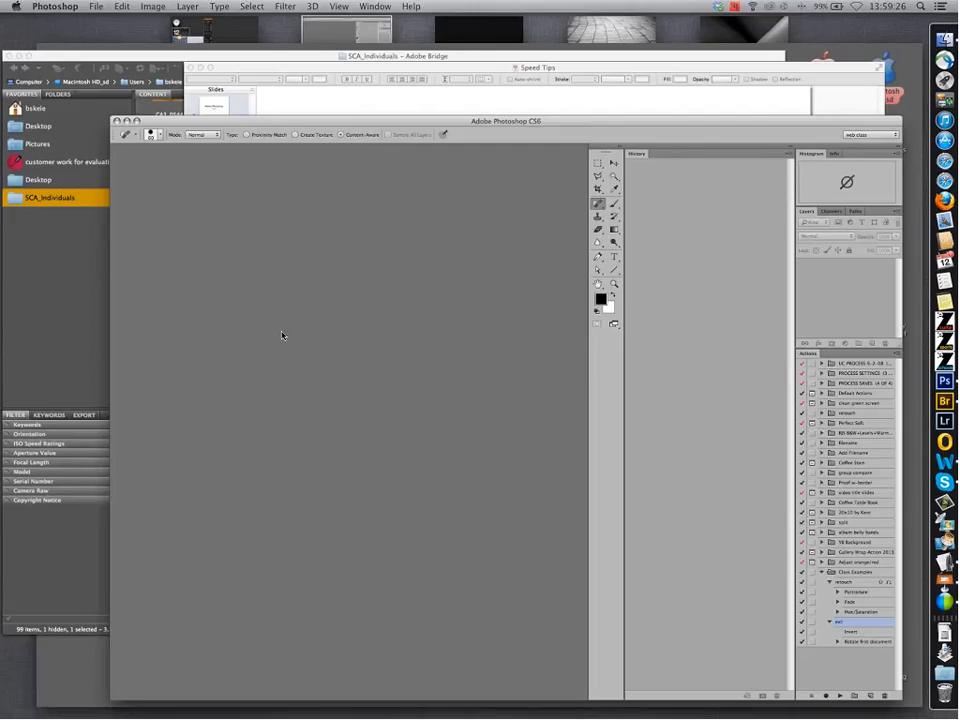
click(230, 292)
click(222, 292)
click(451, 297)
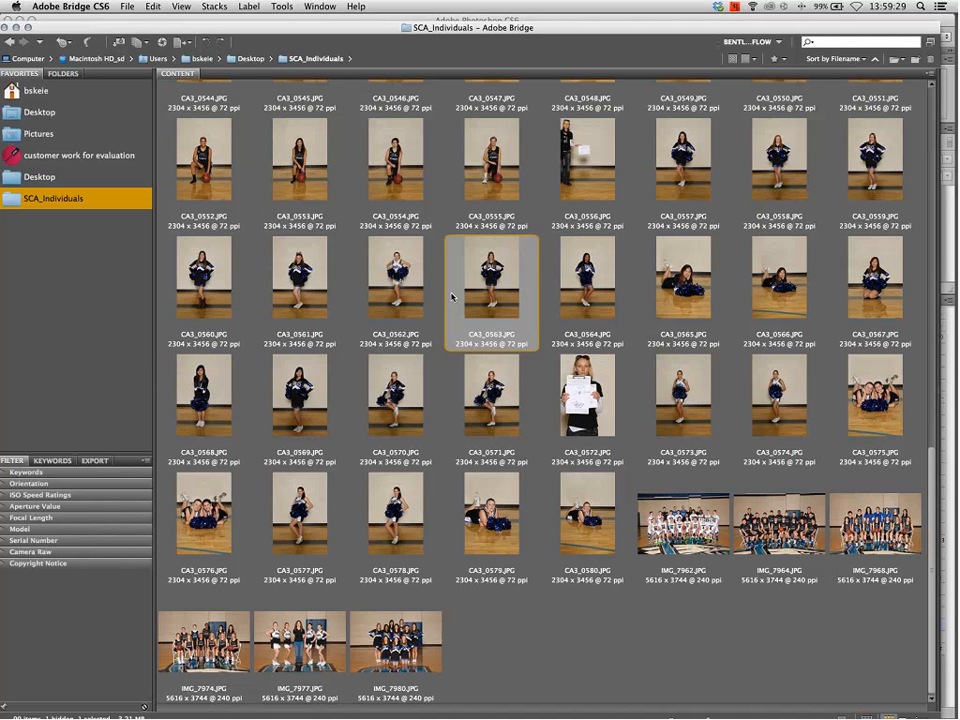
click(222, 292)
shift+click(497, 289)
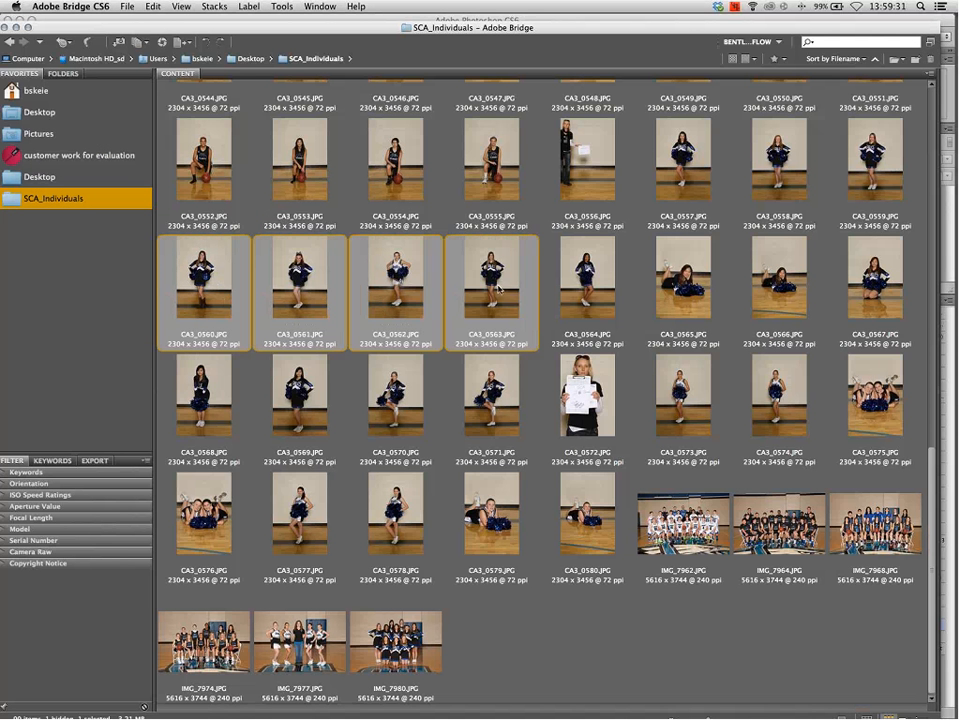
double_click(499, 289)
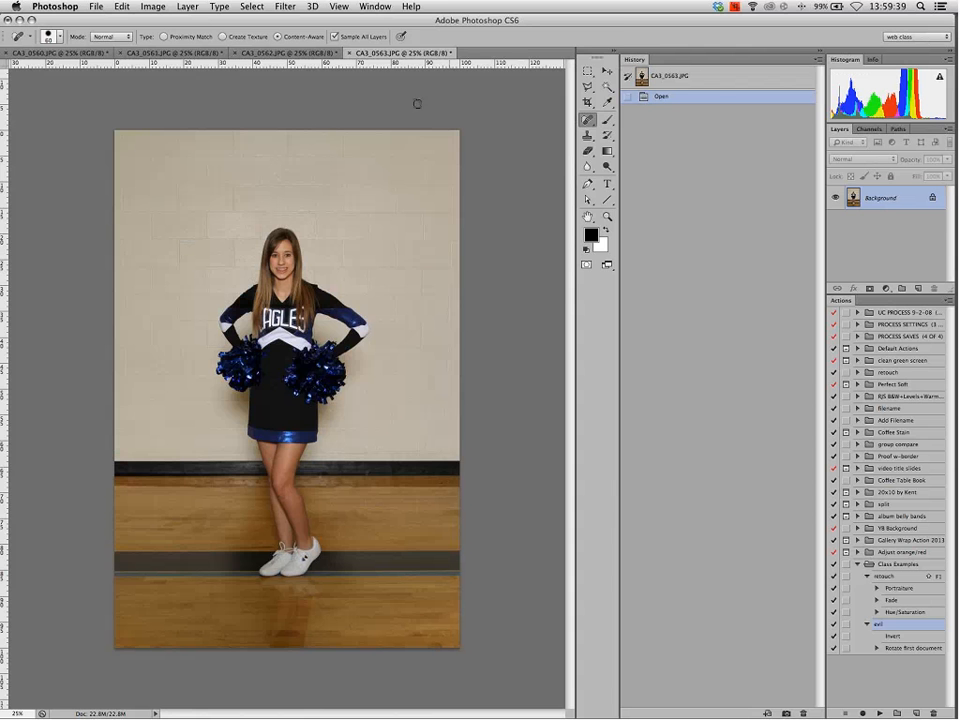
Arrange the four open photos side by side with the Tile window arrangement
click(375, 7)
mouse_move(420, 21)
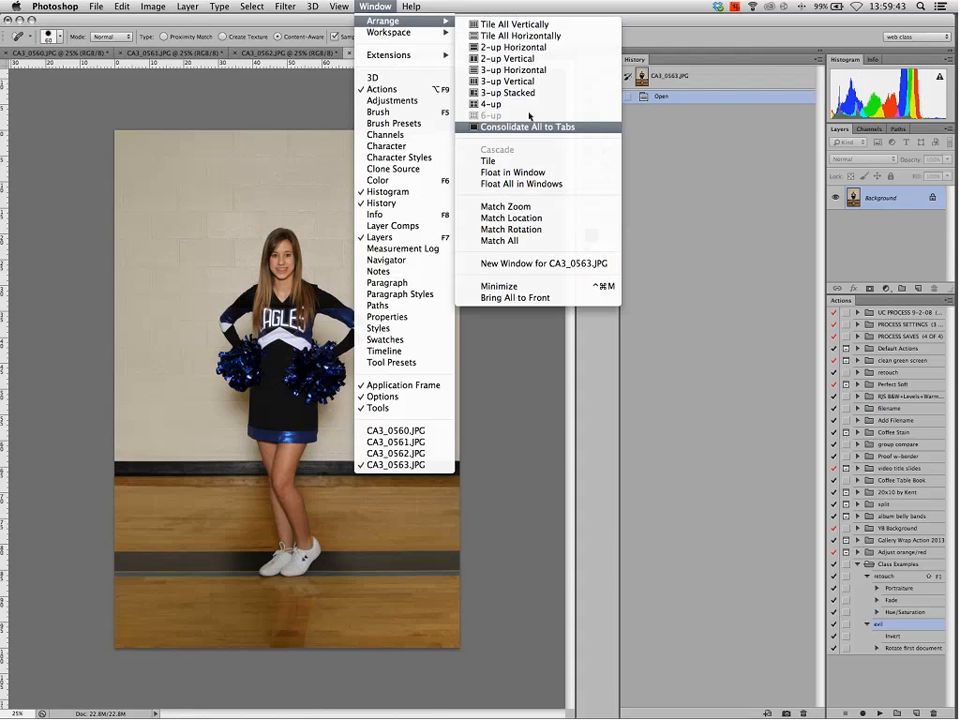
click(535, 160)
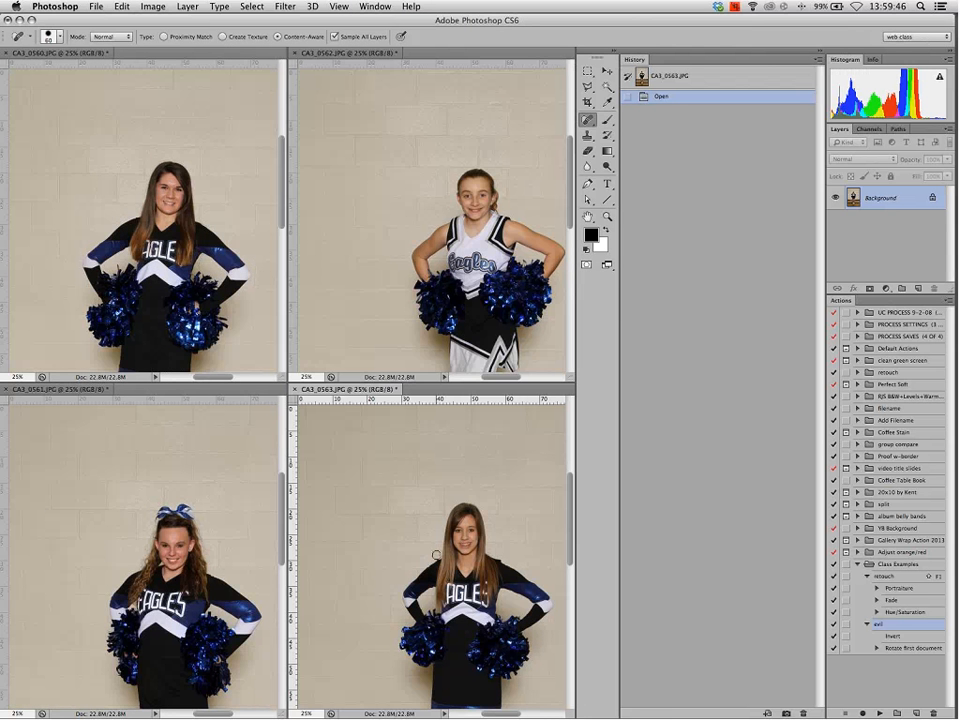
Pan all four tiled photos together from the CA3_0562.JPG window to center the cheerleaders
click(386, 272)
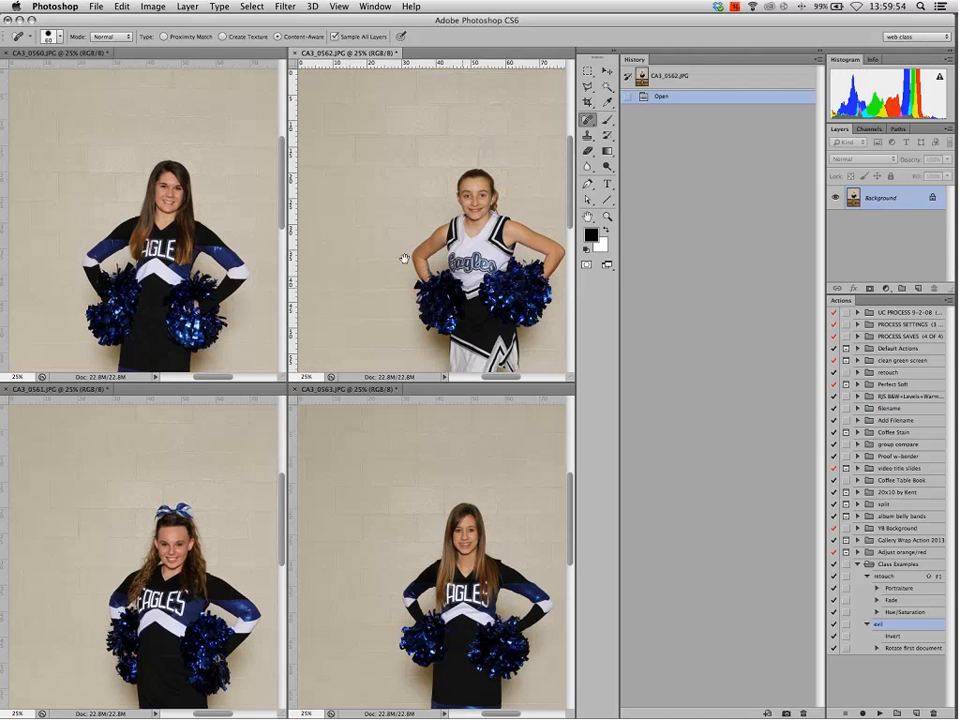
drag(403, 259, 333, 219)
mouse_move(434, 251)
mouse_down()
mouse_move(442, 257)
mouse_move(425, 264)
mouse_up()
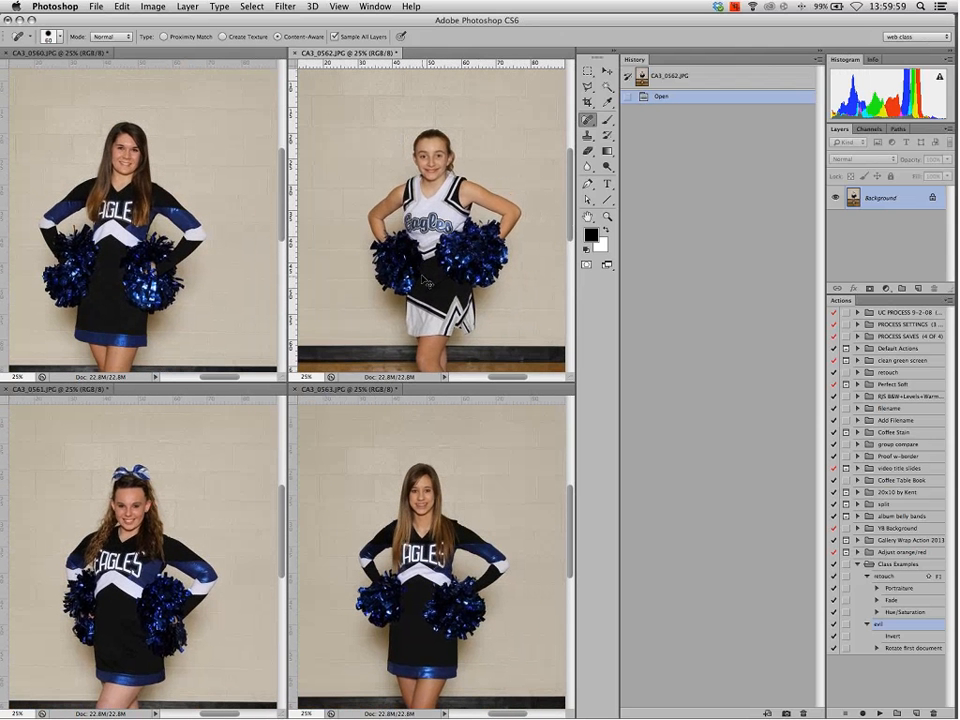
Zoom CA3_0562.JPG to 100% and center its view on the girl's face
key(super+equal)
key(super+equal)
key(super+equal)
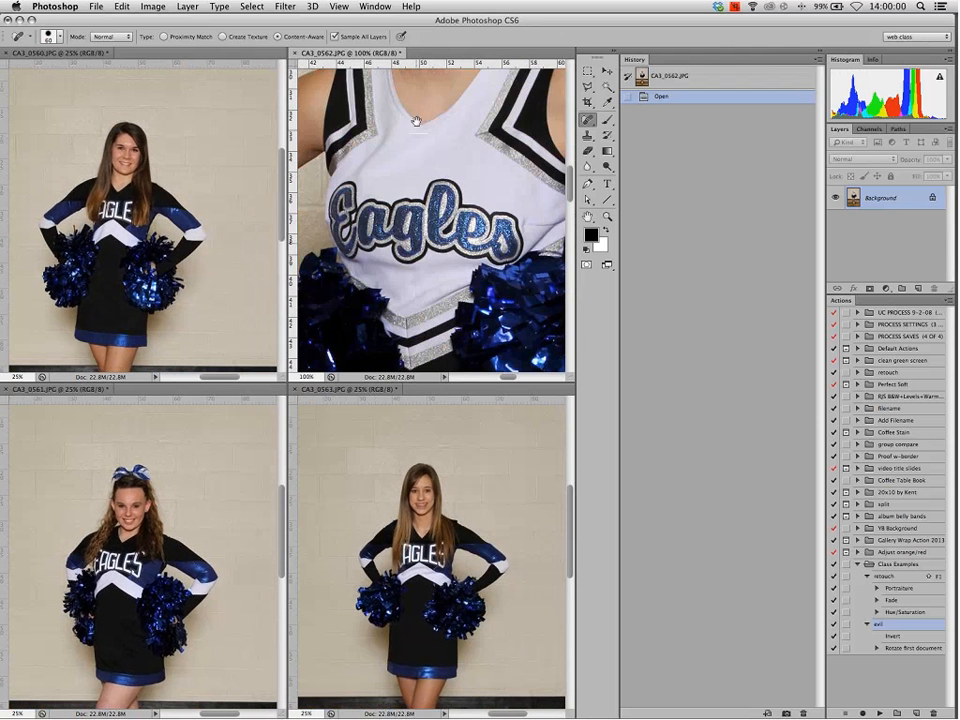
drag(426, 118, 404, 355)
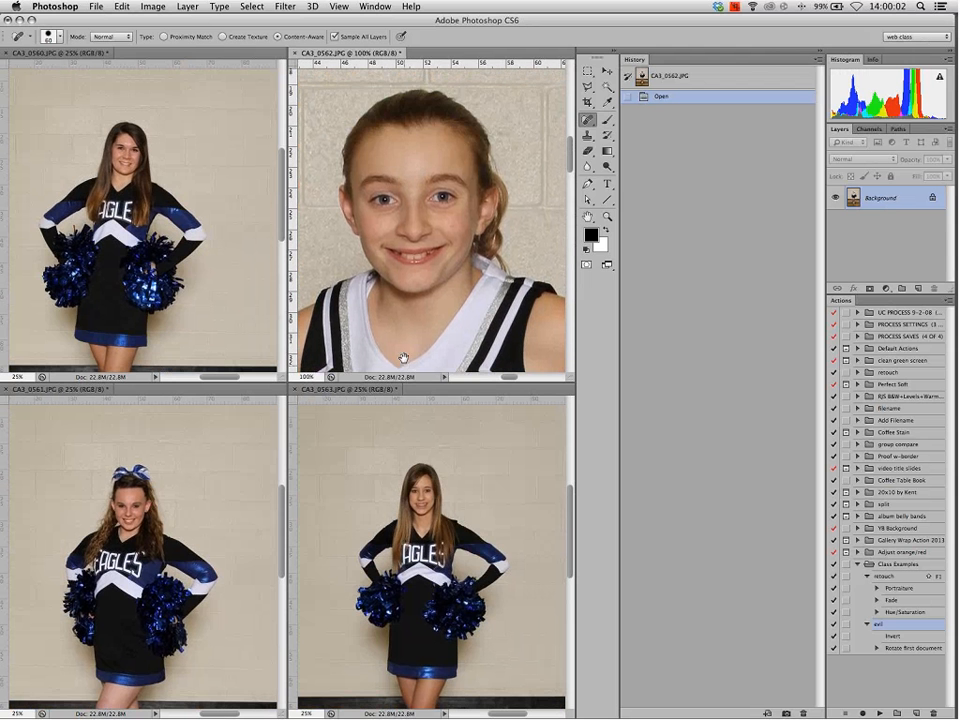
Match the zoom and location of all four tiled photos to CA3_0562.JPG using Match All
click(374, 7)
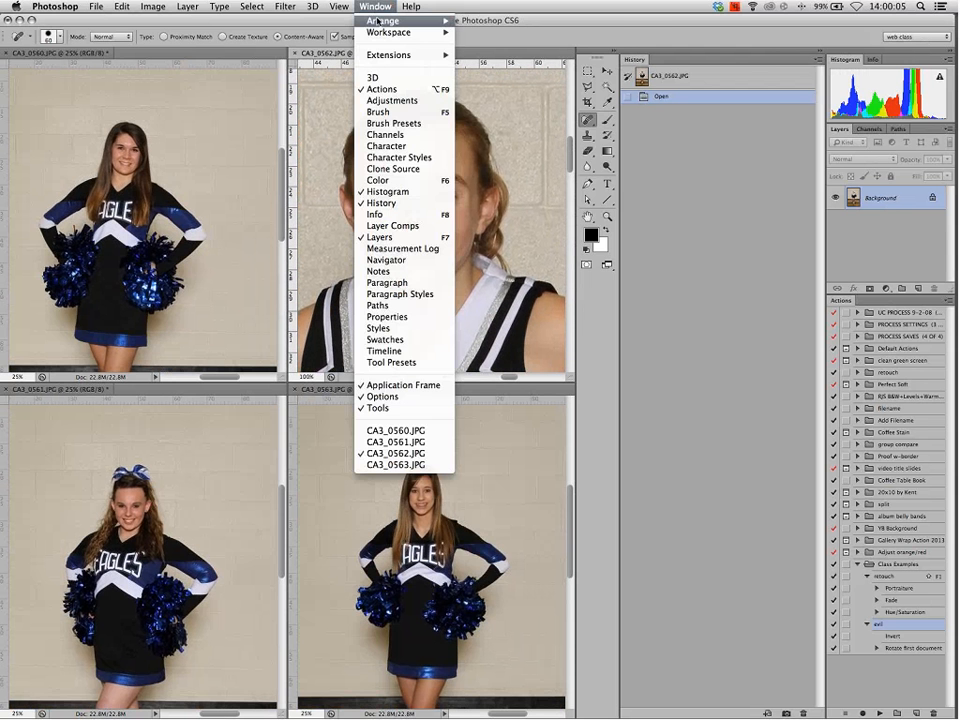
mouse_move(395, 21)
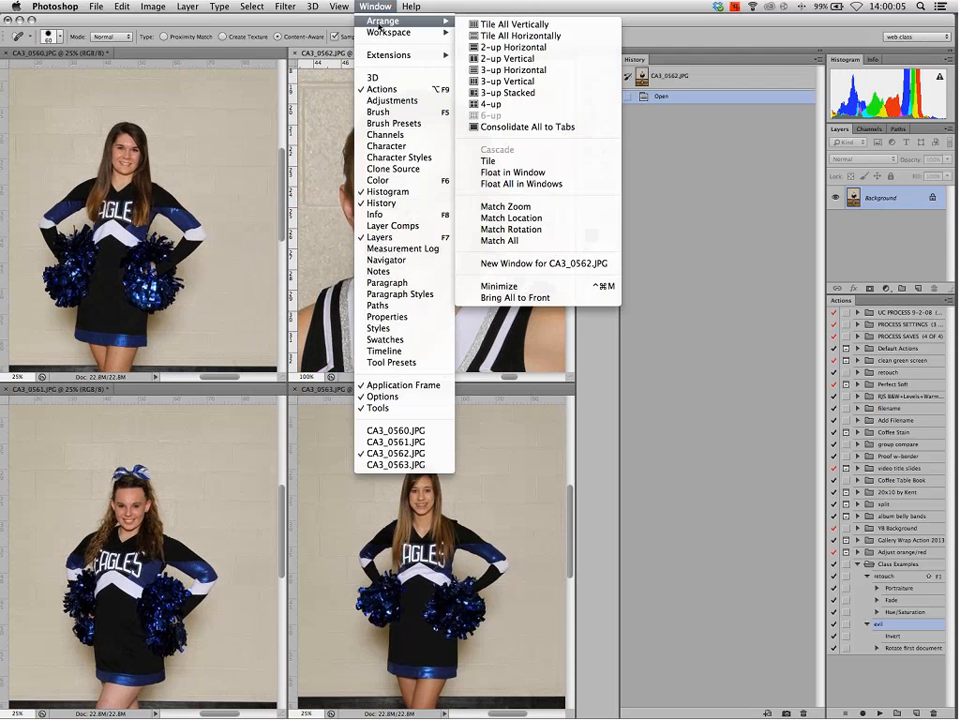
click(540, 240)
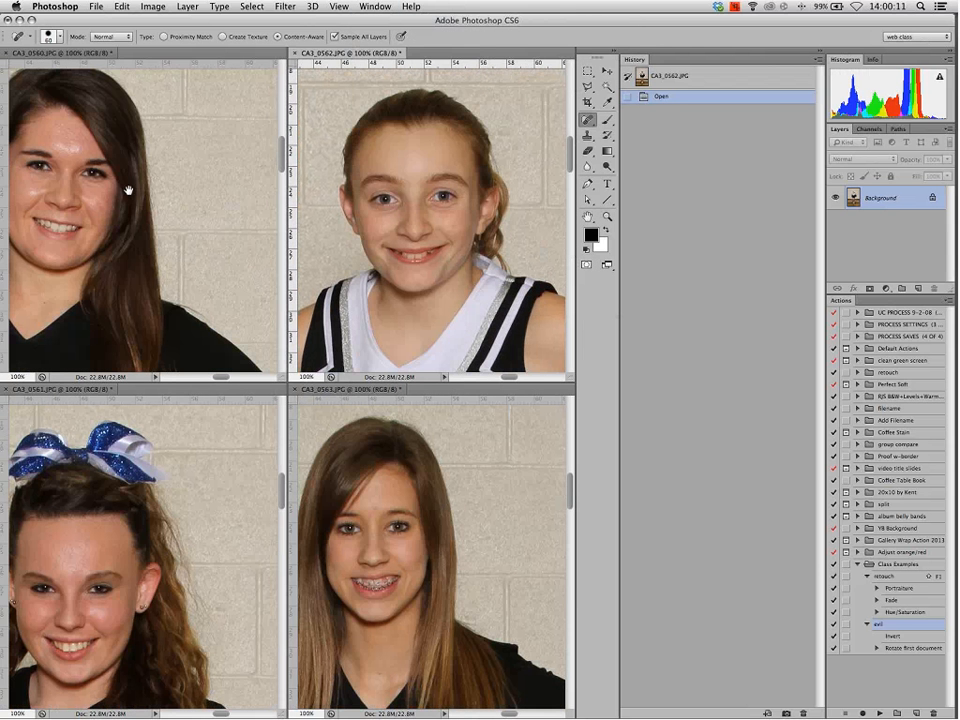
Center the faces in CA3_0560.JPG, CA3_0561.JPG and CA3_0563.JPG individually, and pan all four tiled photos together slightly
click(137, 193)
drag(168, 230, 215, 254)
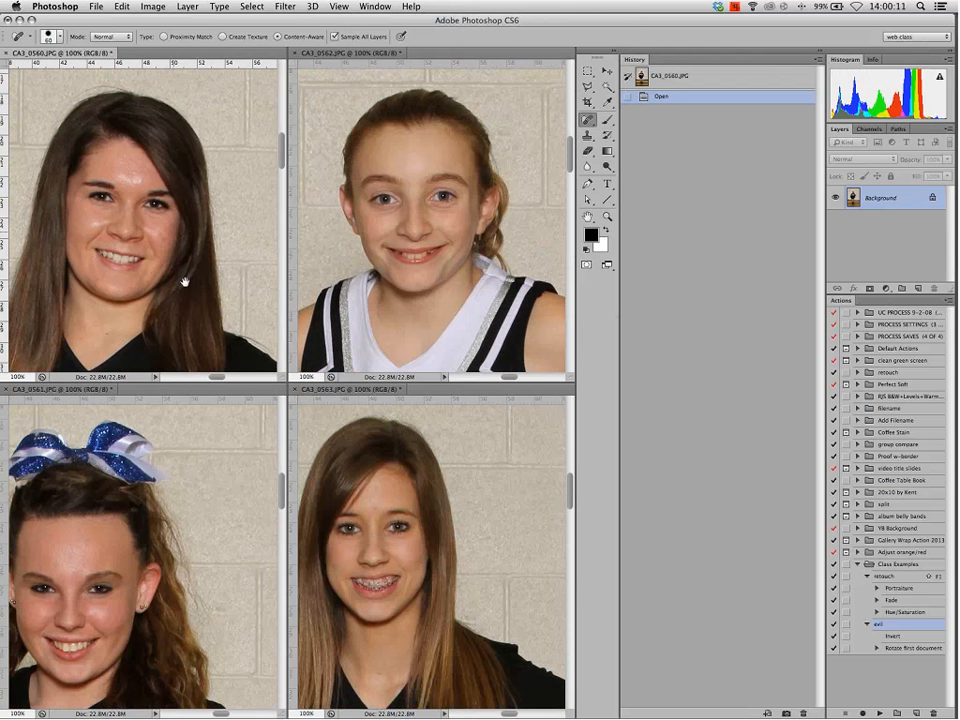
click(114, 508)
drag(107, 580, 152, 550)
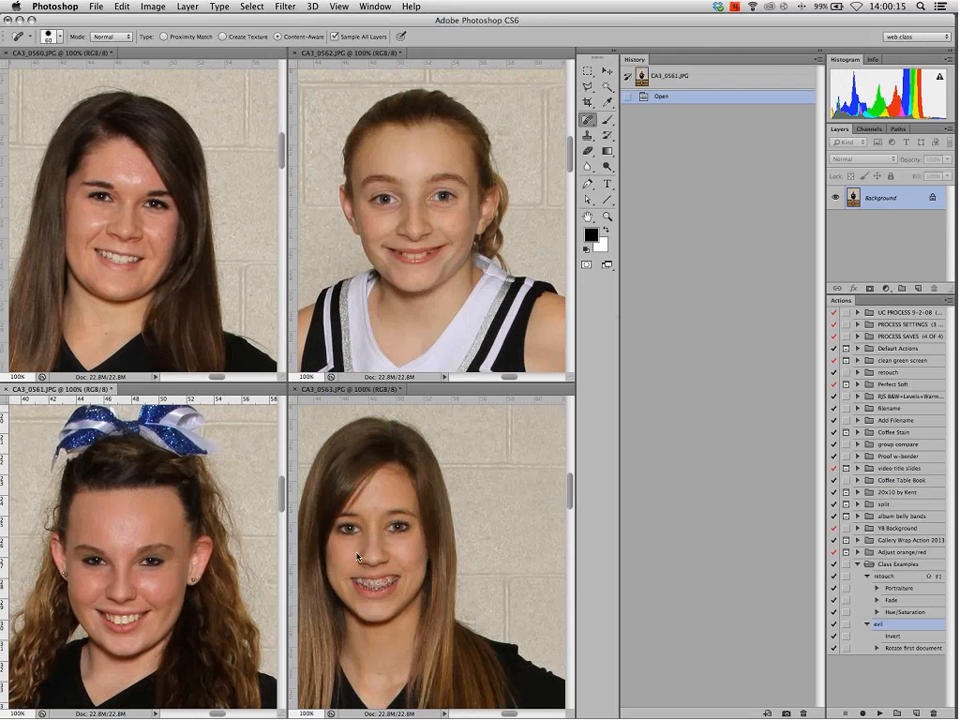
click(350, 556)
drag(341, 495, 386, 500)
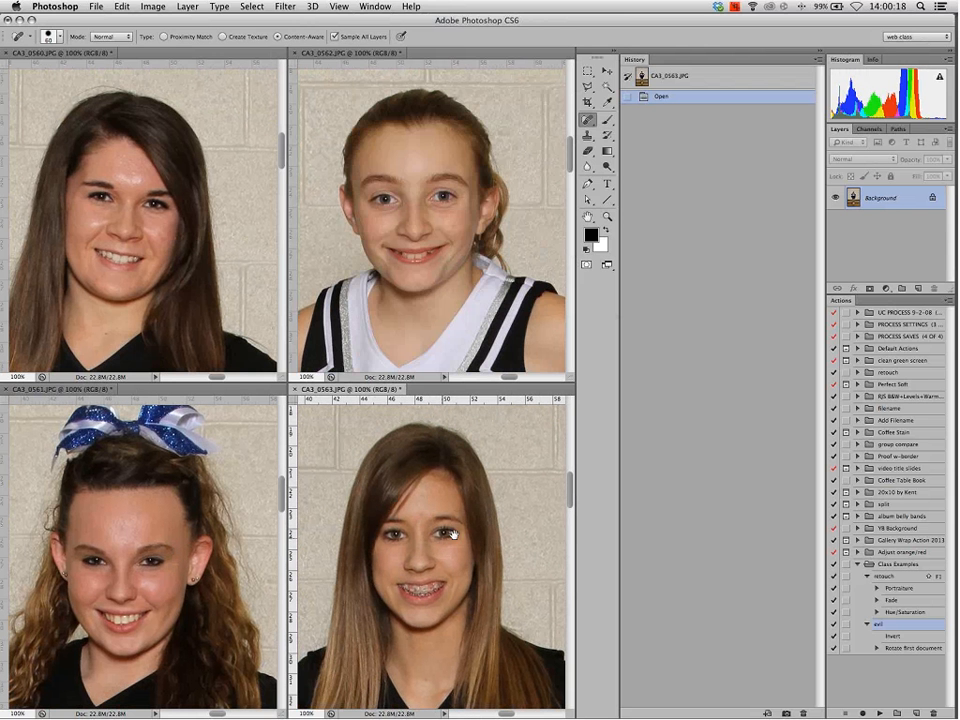
shift+click(429, 485)
drag(429, 484, 445, 545)
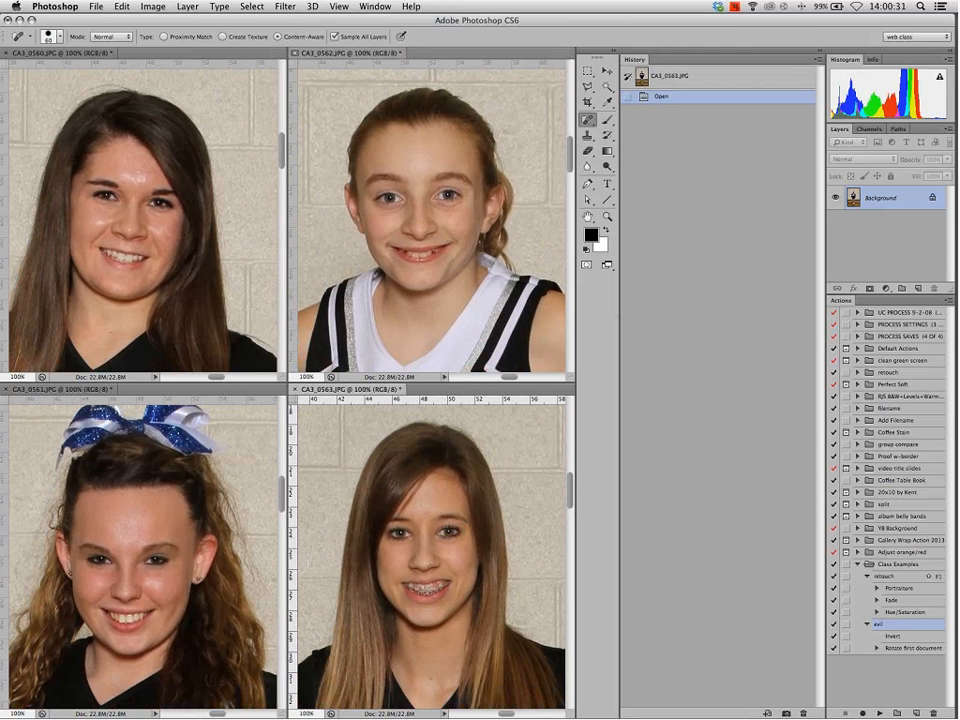
Close CA3_0562.JPG, CA3_0563.JPG and CA3_0561.JPG, and fit the remaining photo CA3_0560.JPG on screen
click(294, 52)
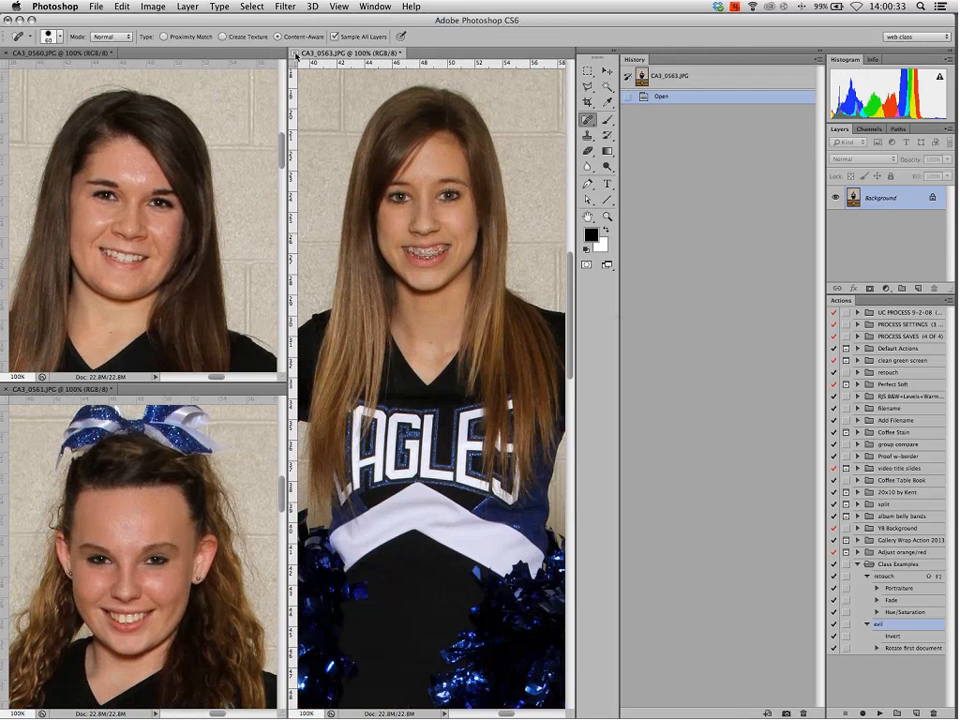
click(295, 53)
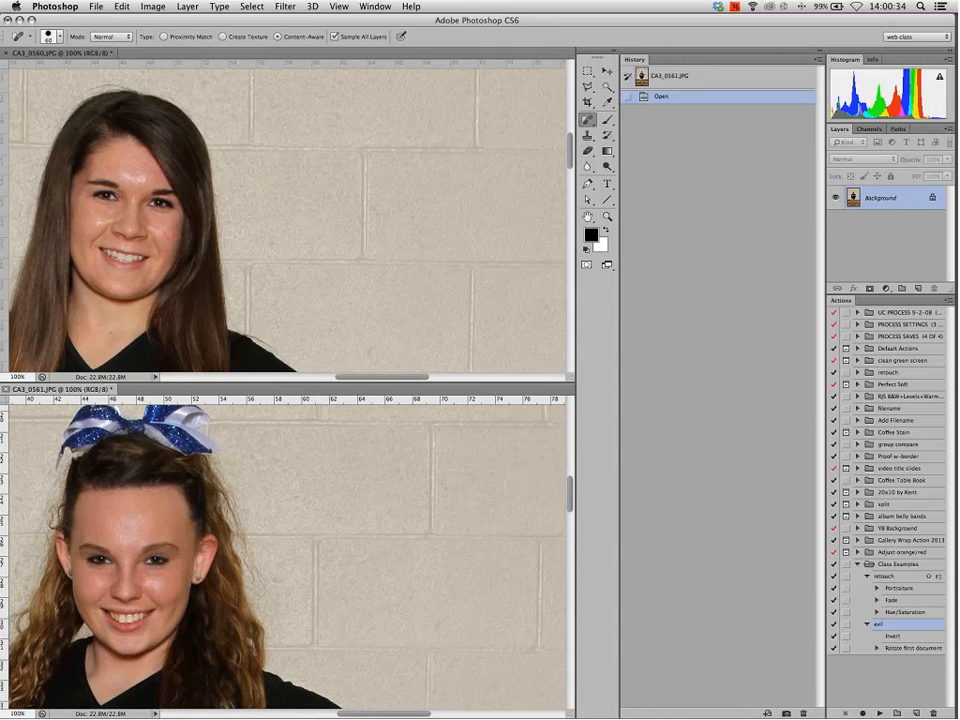
click(6, 389)
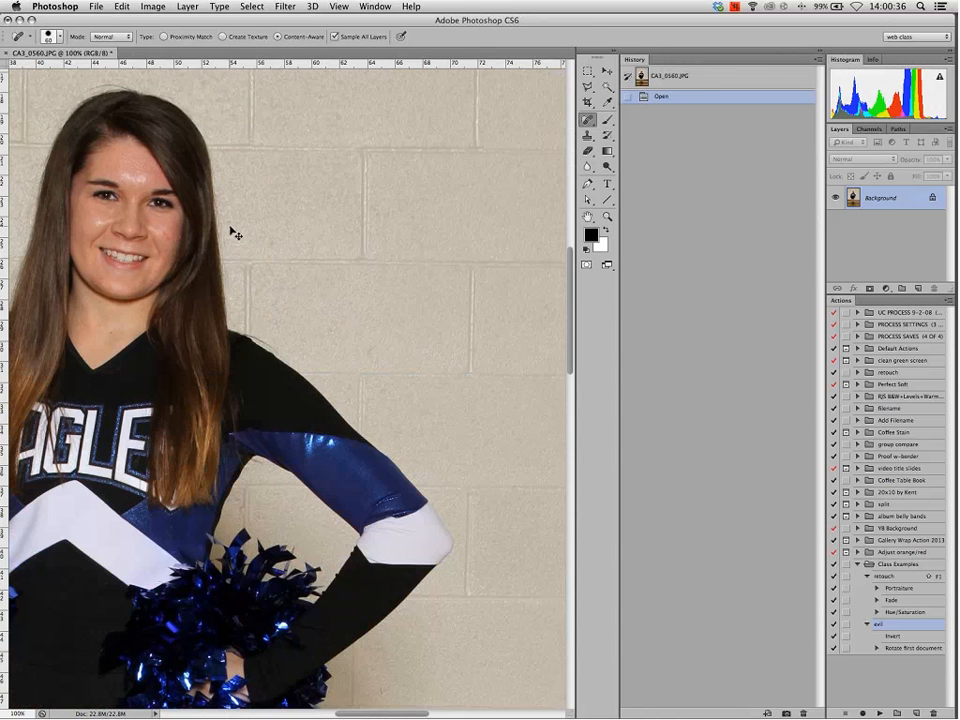
key(super+0)
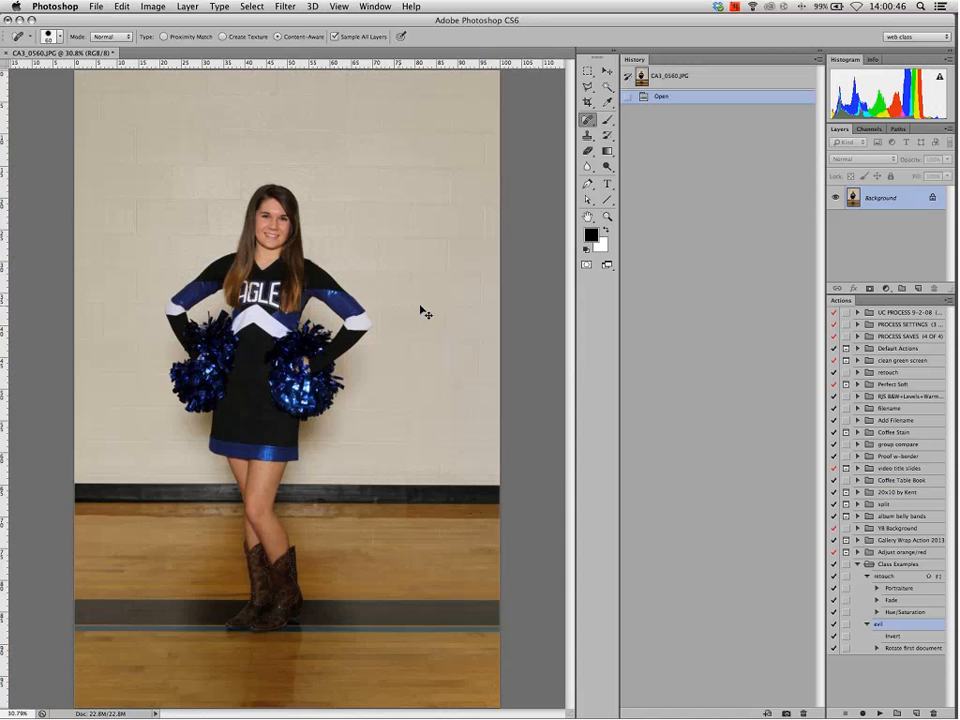
Toggle the rulers off and back on, and review the available ruler units, leaving Percent selected
key(super+0)
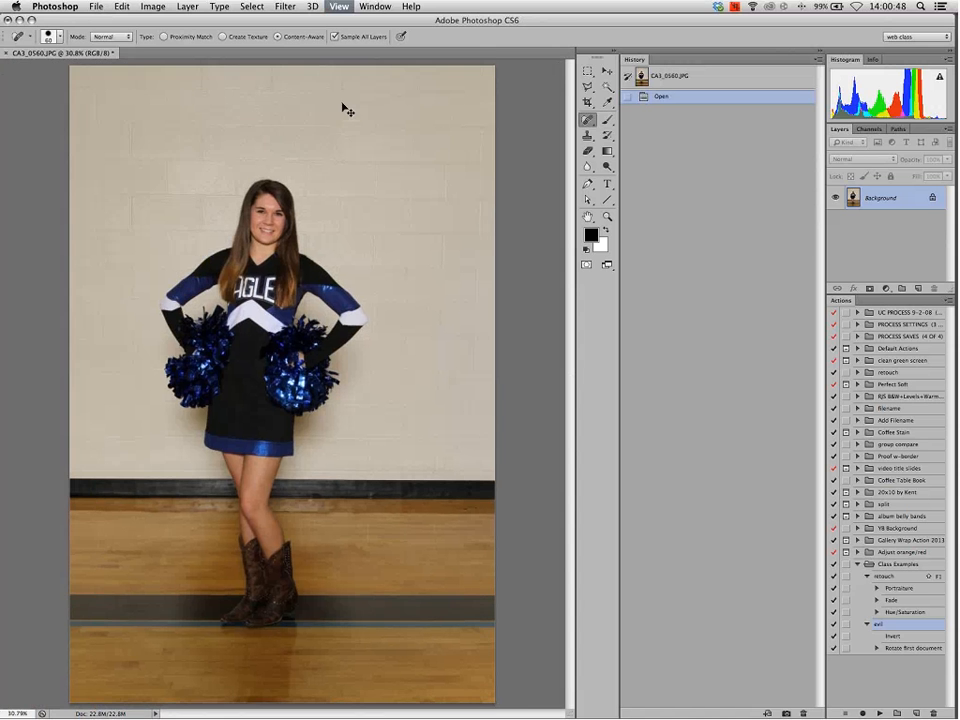
key(super+r)
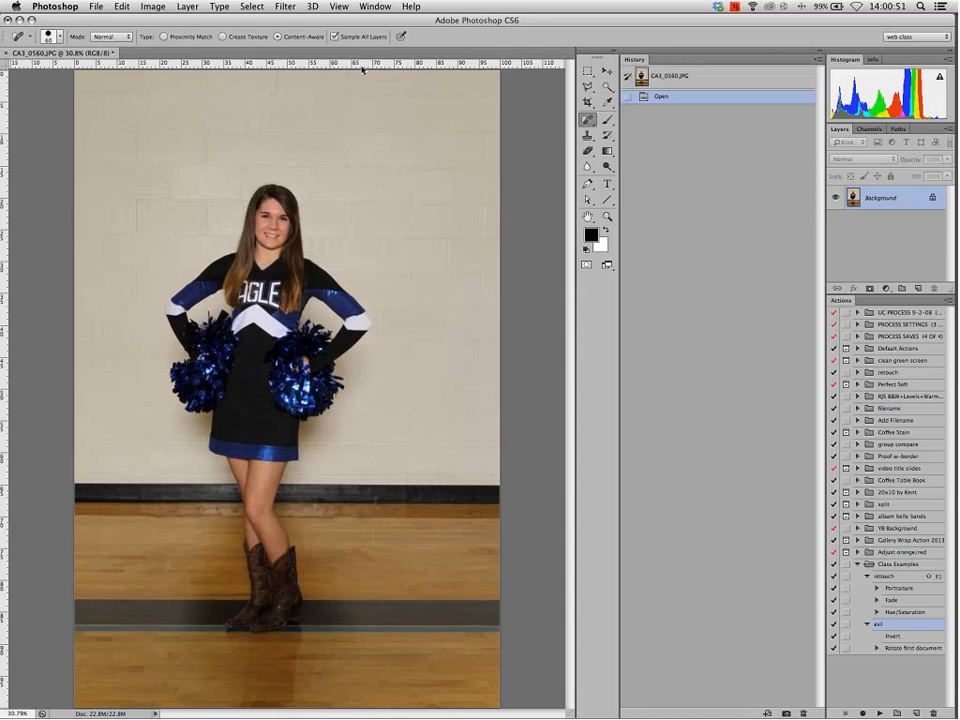
right_click(363, 66)
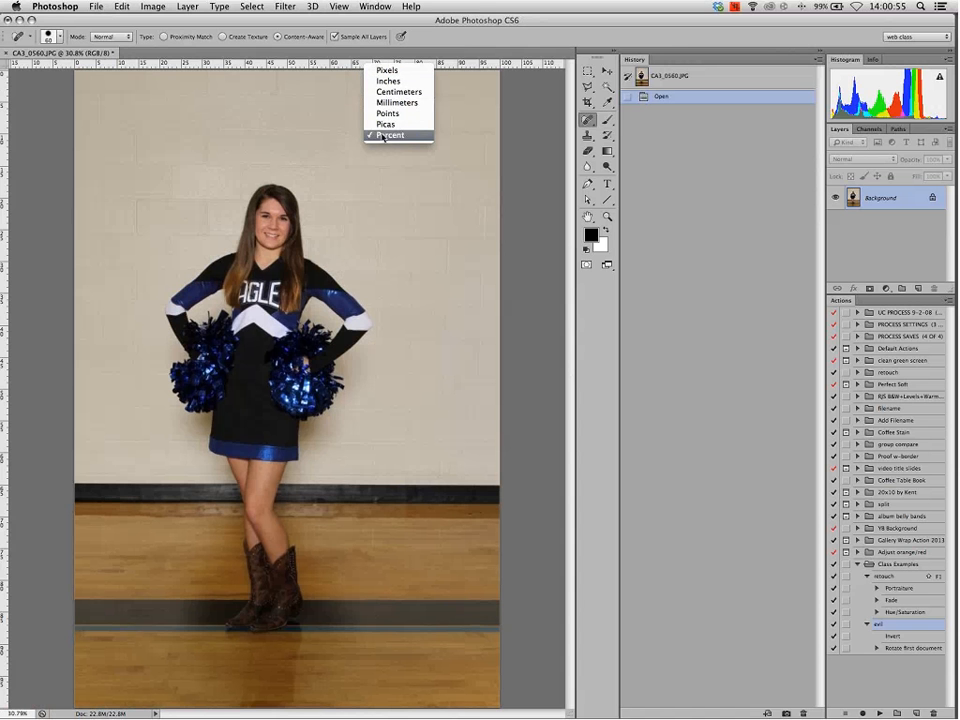
click(318, 53)
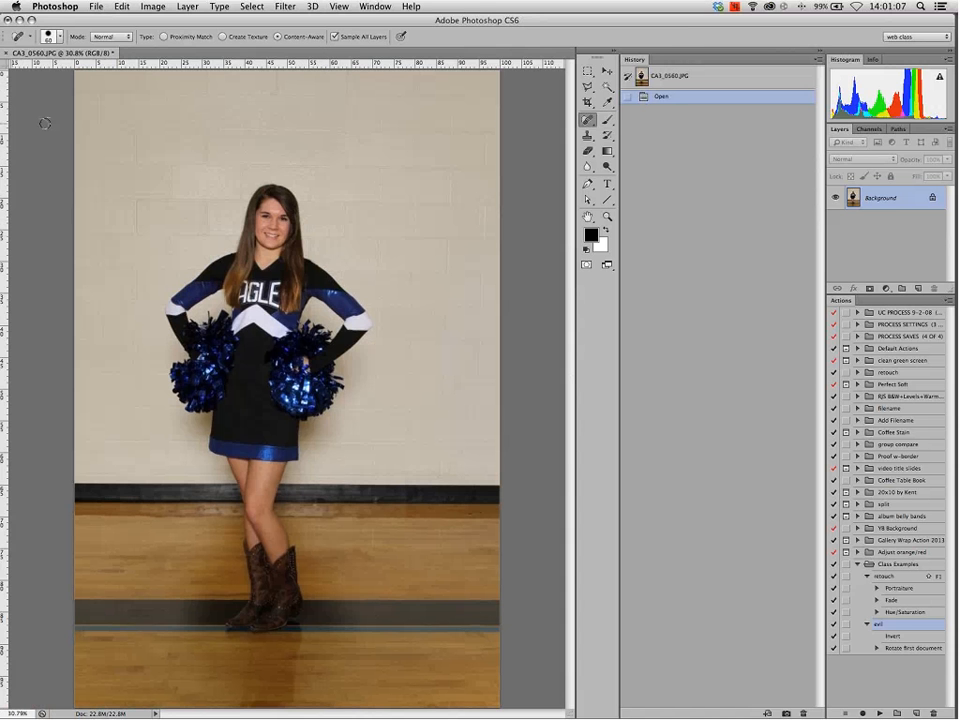
Pull a vertical and a horizontal guide from the rulers to the middle of the photo, and clear all guides
drag(4, 131, 290, 118)
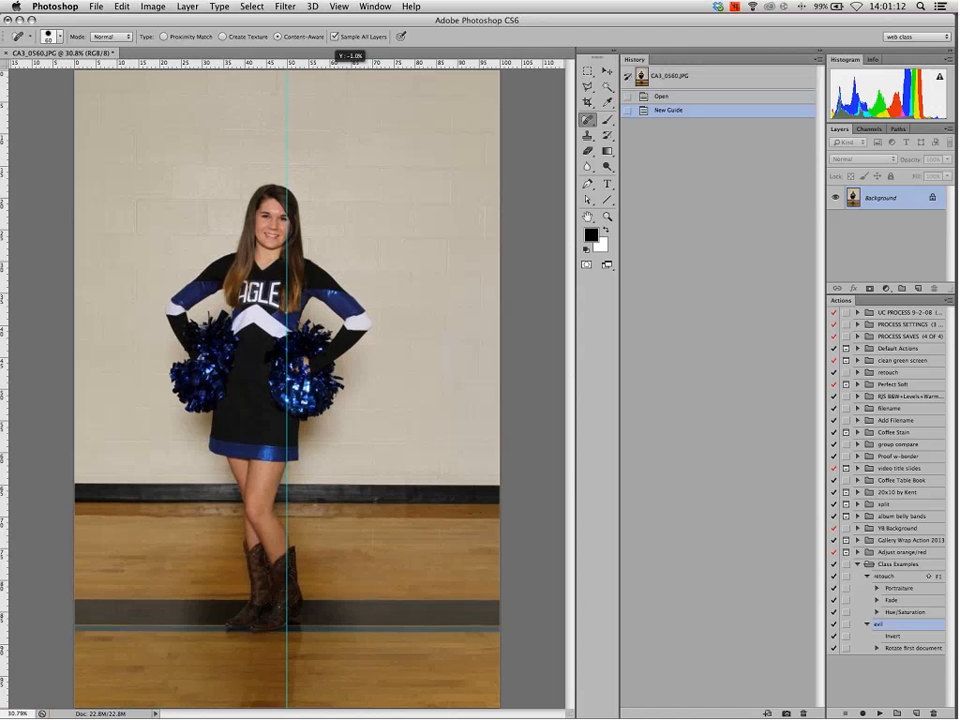
drag(260, 63, 358, 388)
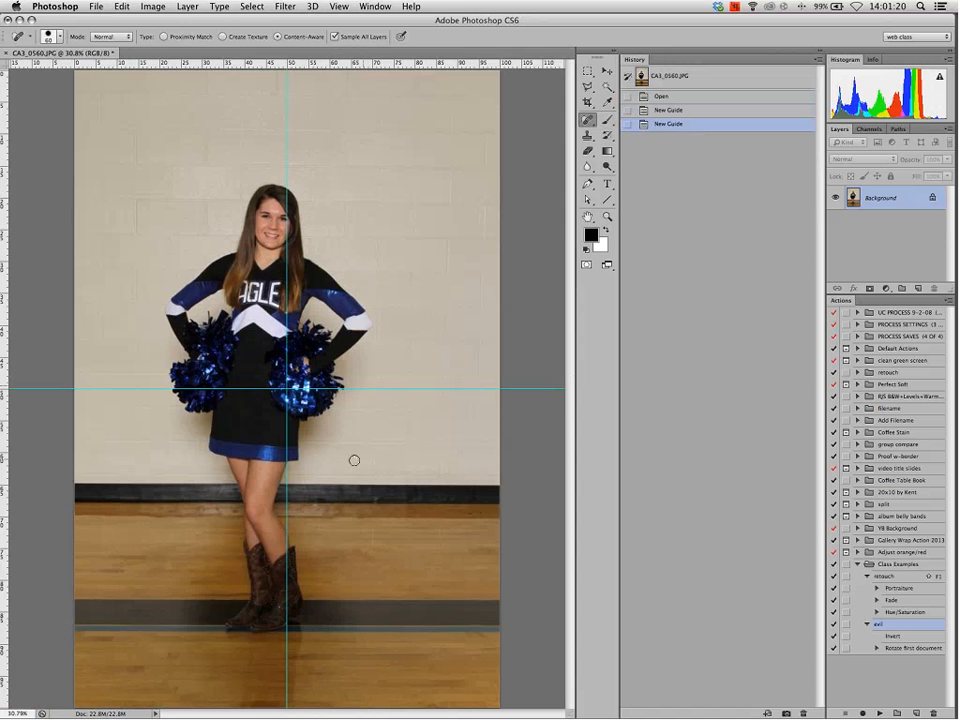
click(340, 7)
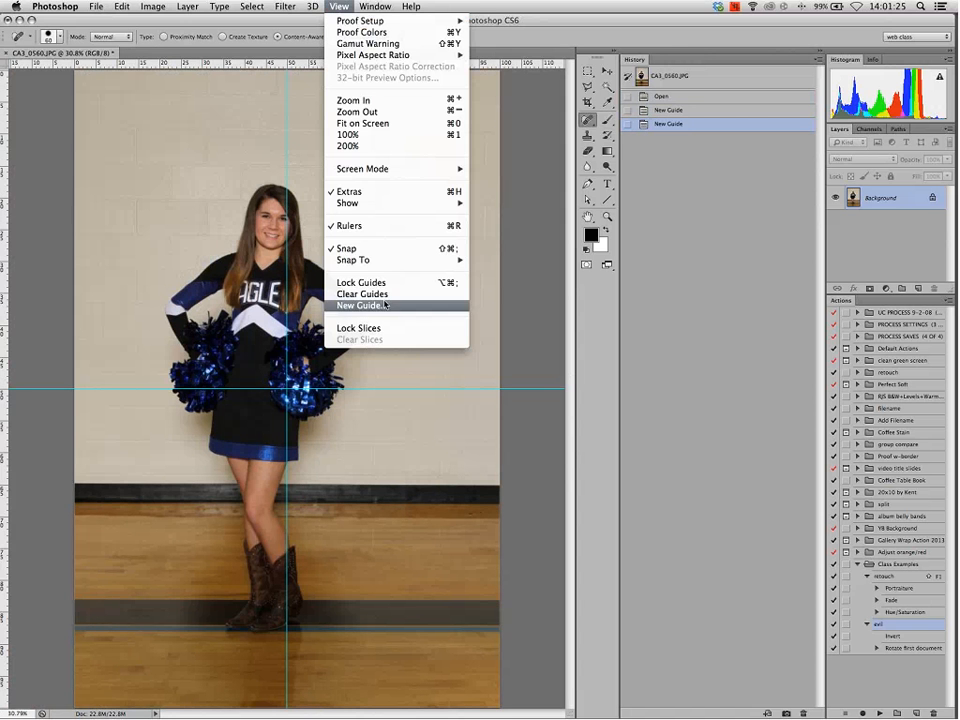
click(372, 294)
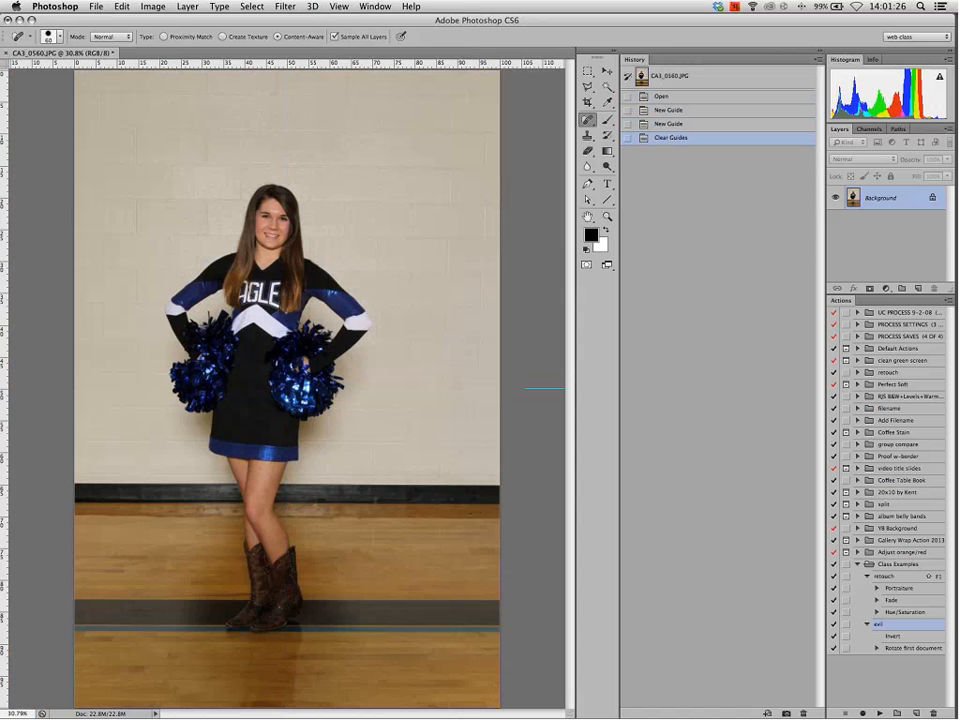
Create a new vertical guide at the 50% position using the New Guide command
click(340, 7)
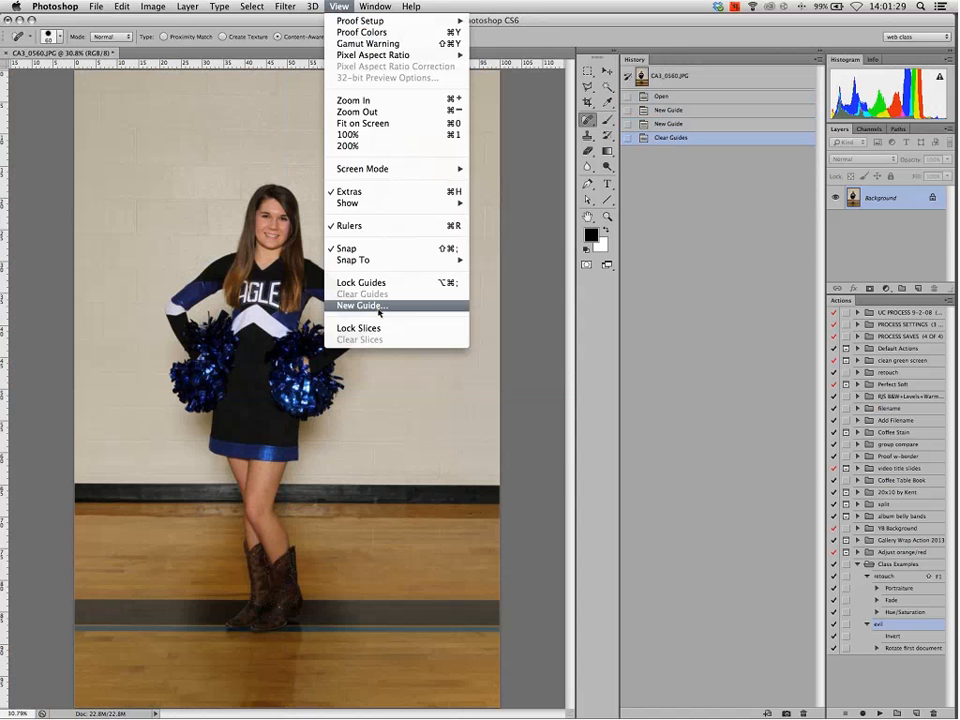
click(379, 305)
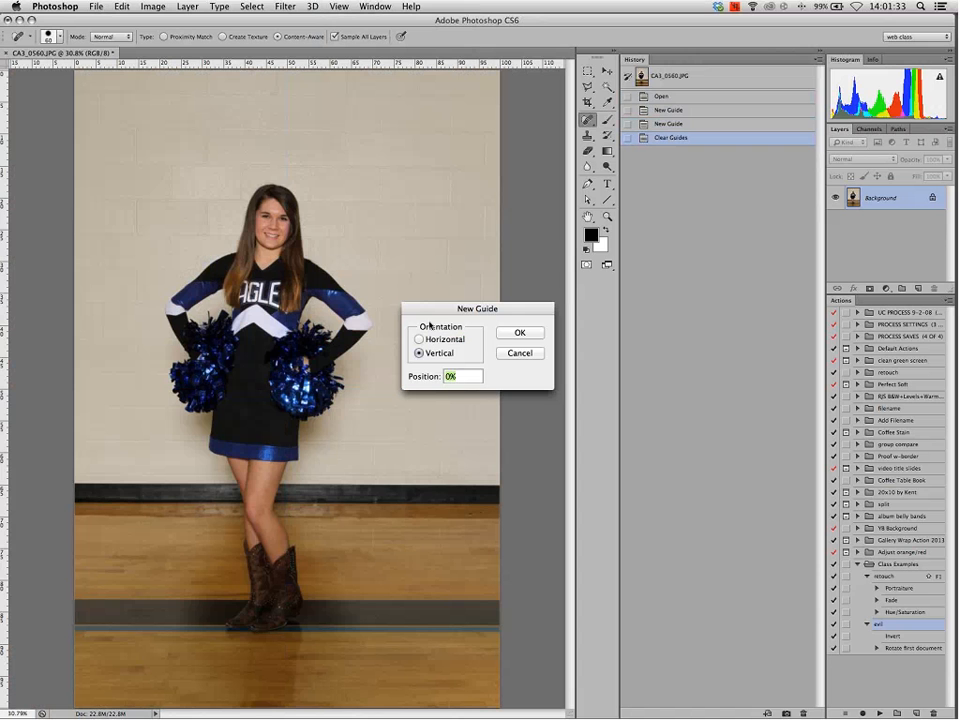
text(50)
click(518, 337)
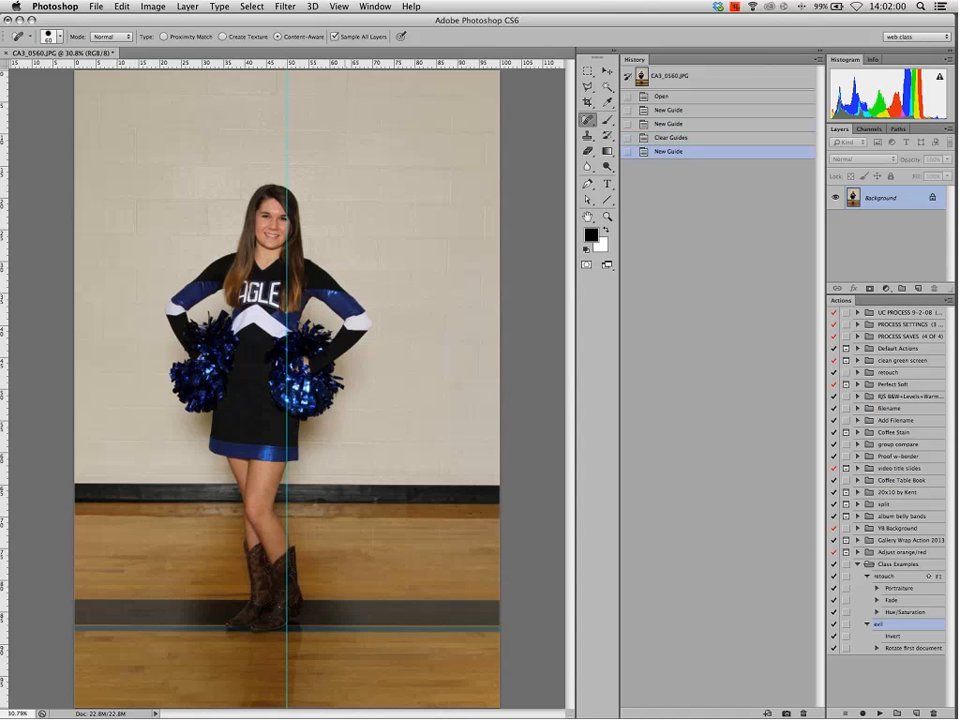
Switch to the Speed Tips presentation in Keynote and go to the second Miscellaneous slide, slide 6
key(F3)
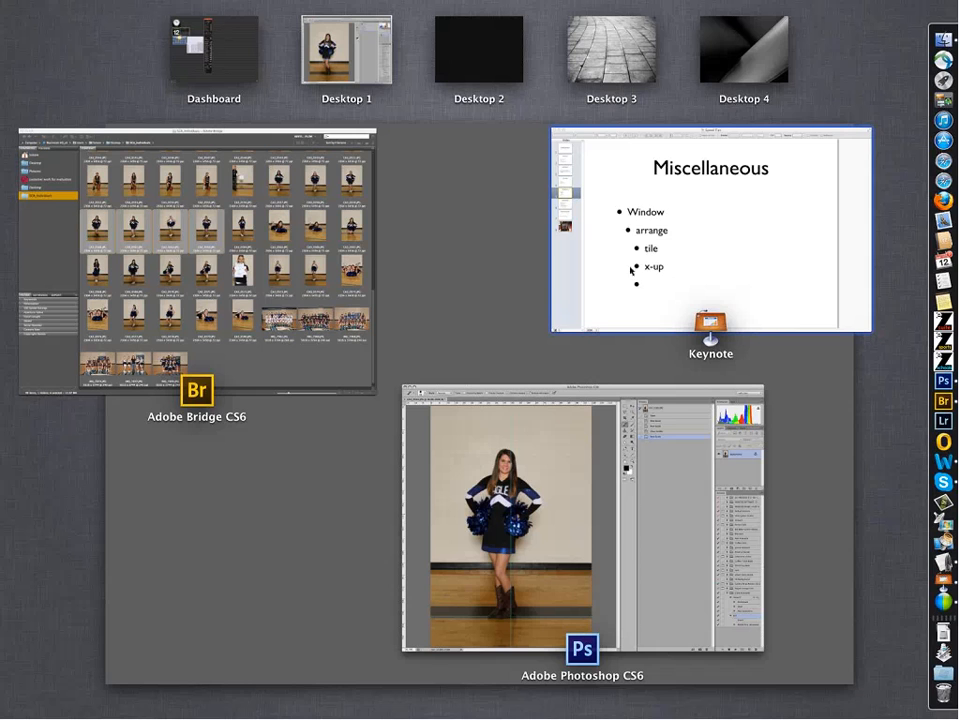
click(631, 270)
click(101, 232)
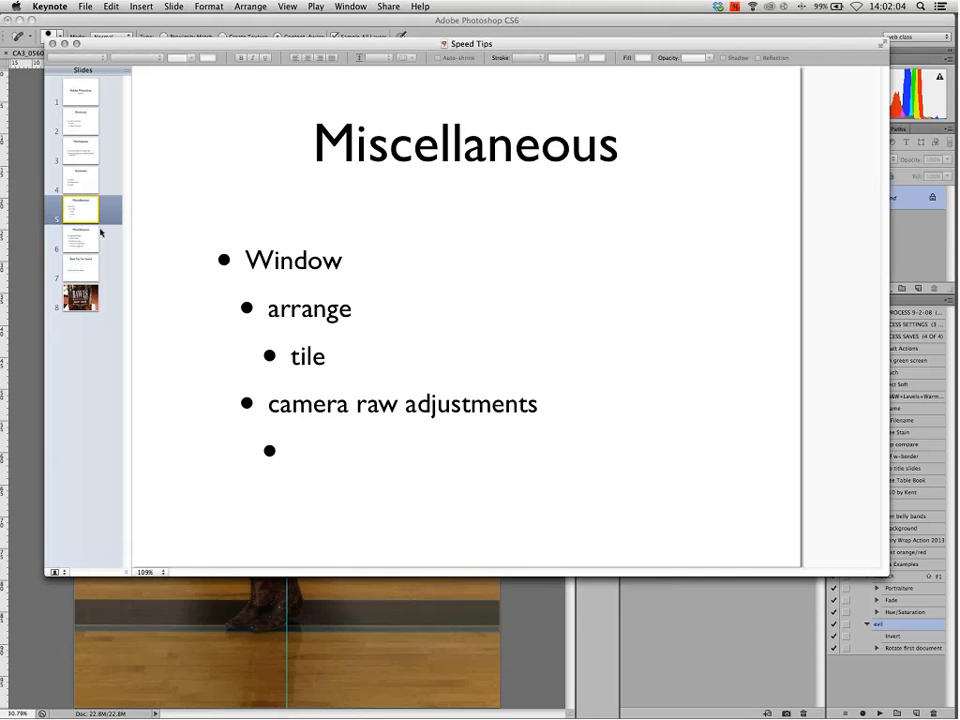
click(74, 250)
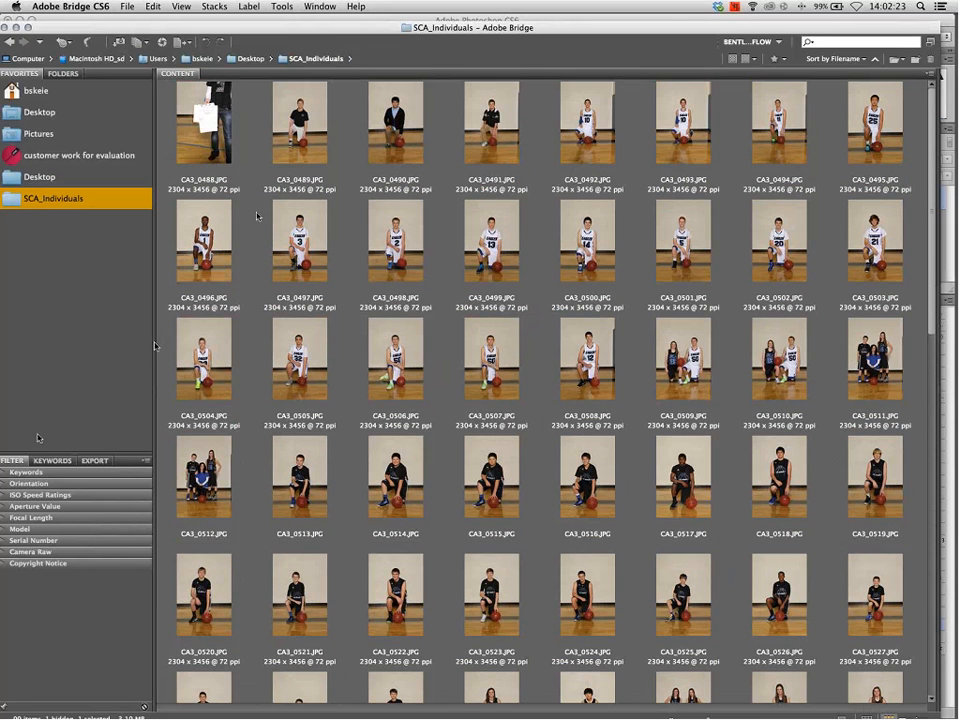
Select all photos in Bridge's SCA_Individuals folder and start a Batch Rename for them
key(super+a)
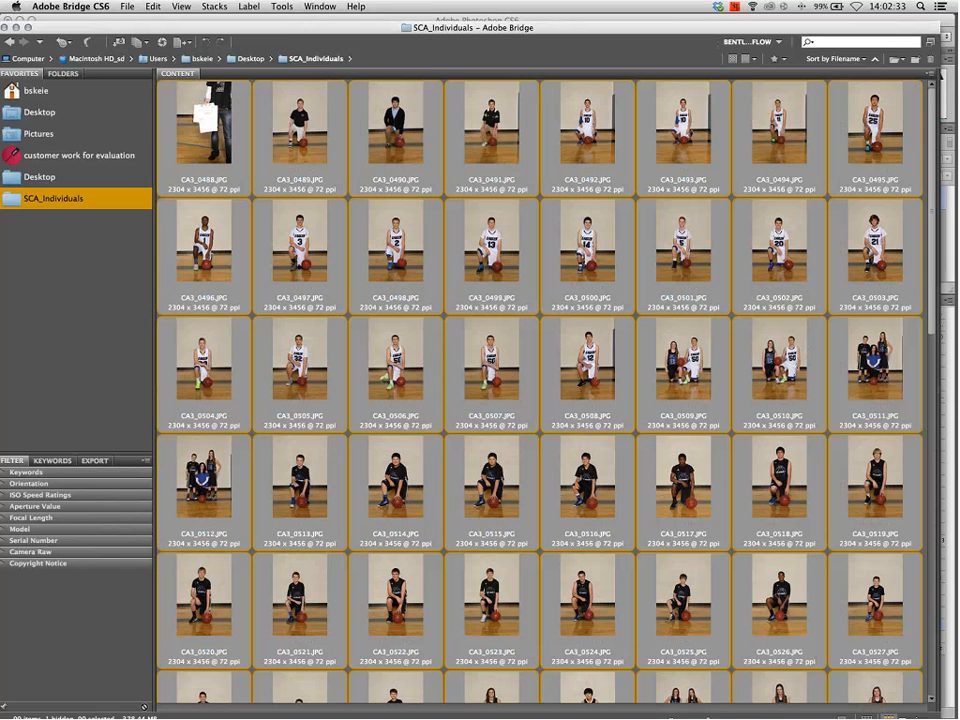
click(283, 7)
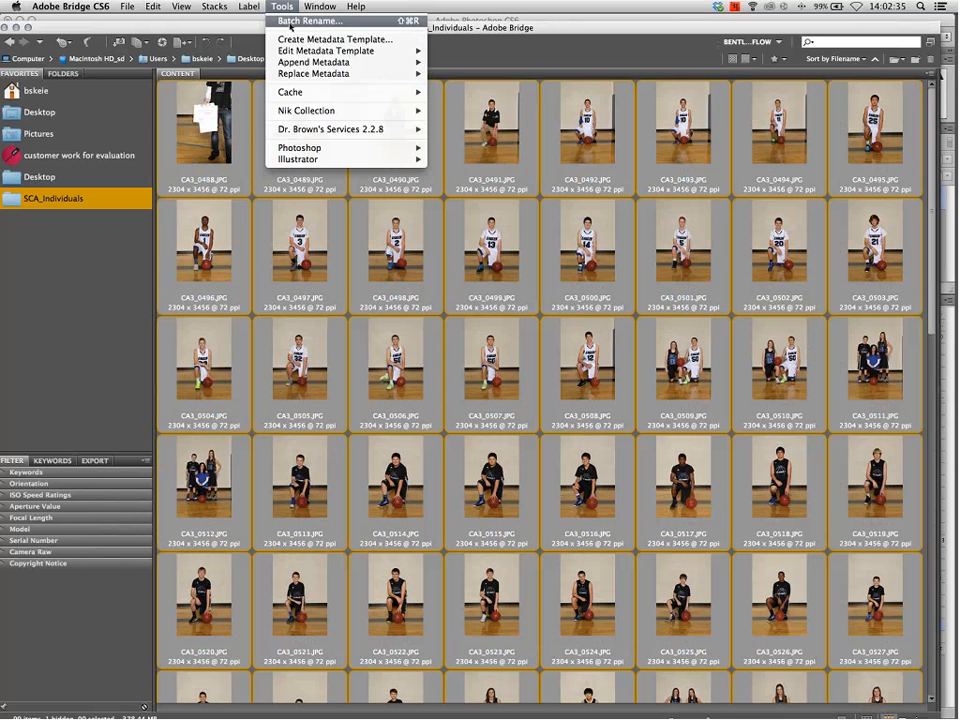
click(305, 21)
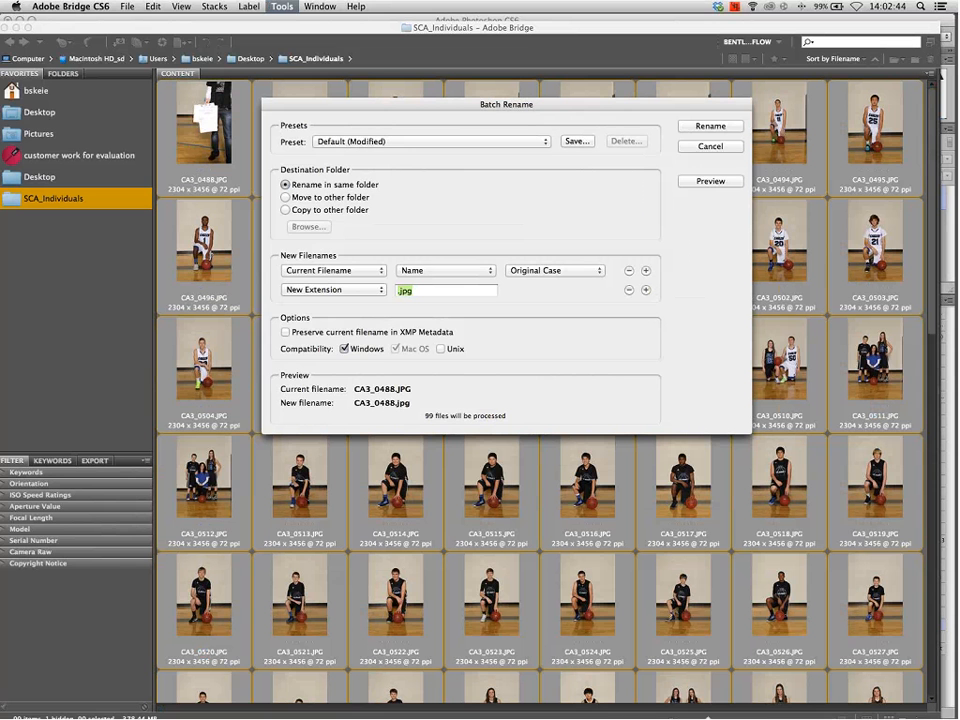
Build the new filenames from the text "SCA-" followed by a sequence number in place of the new extension
click(340, 270)
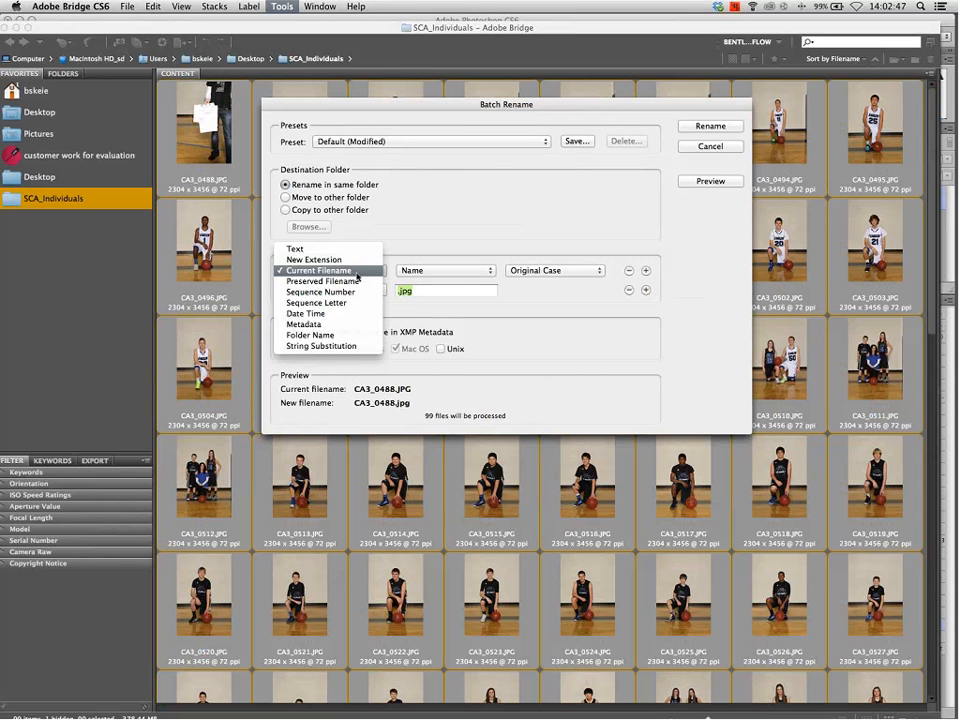
click(357, 250)
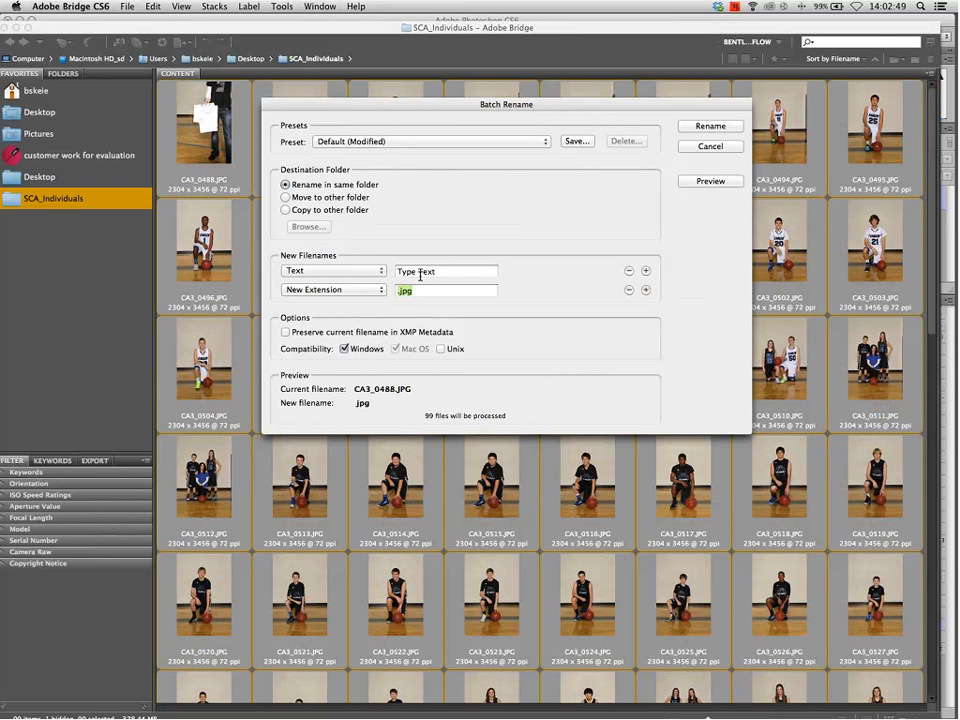
text(SCA-)
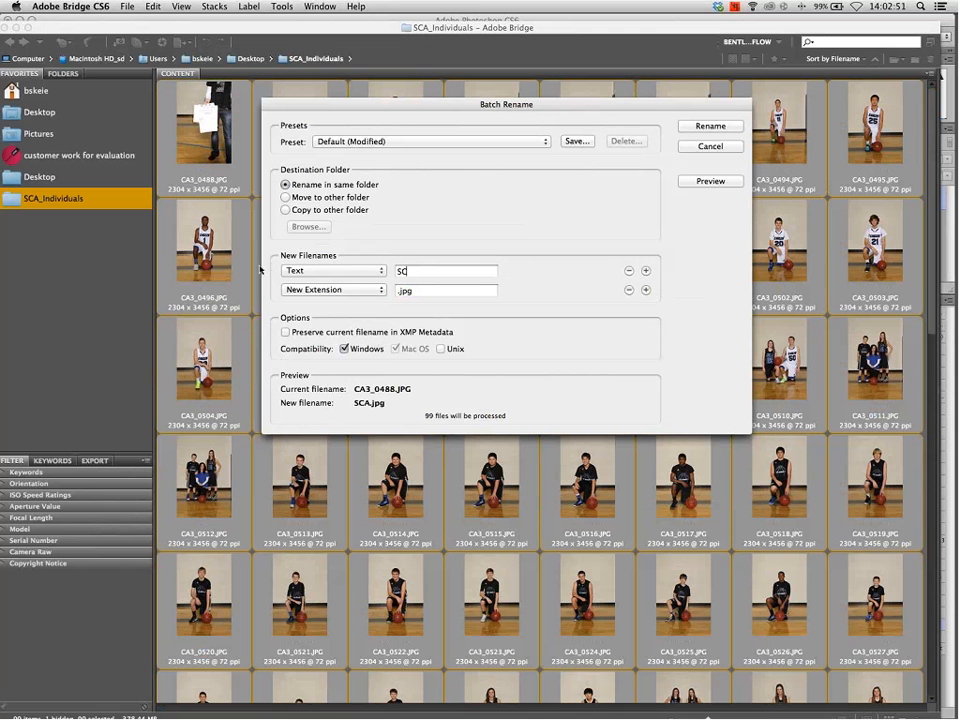
click(373, 286)
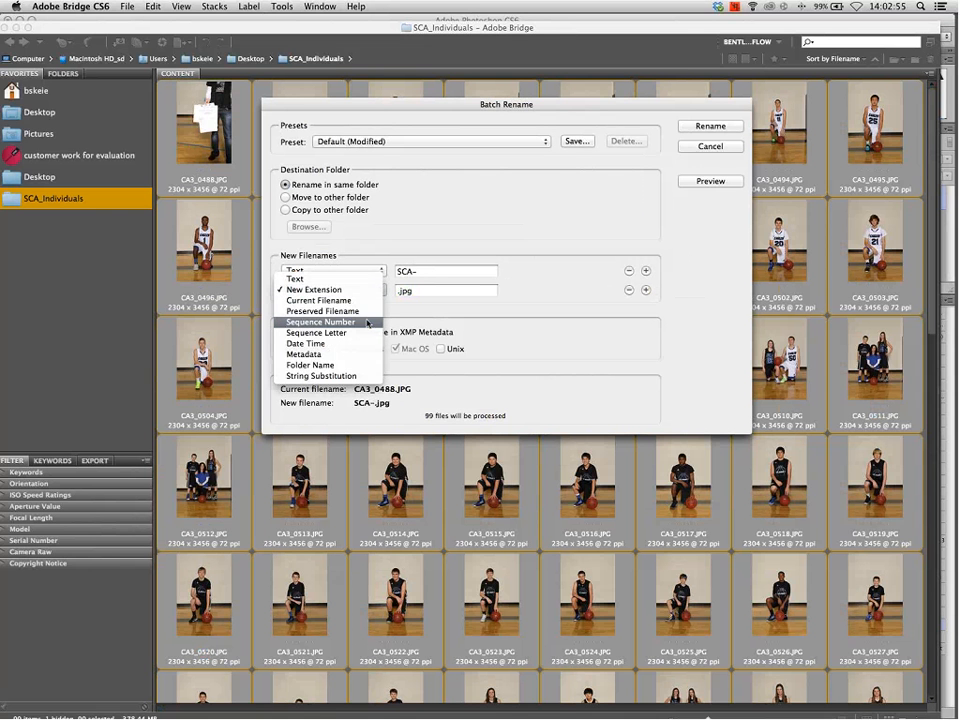
click(365, 321)
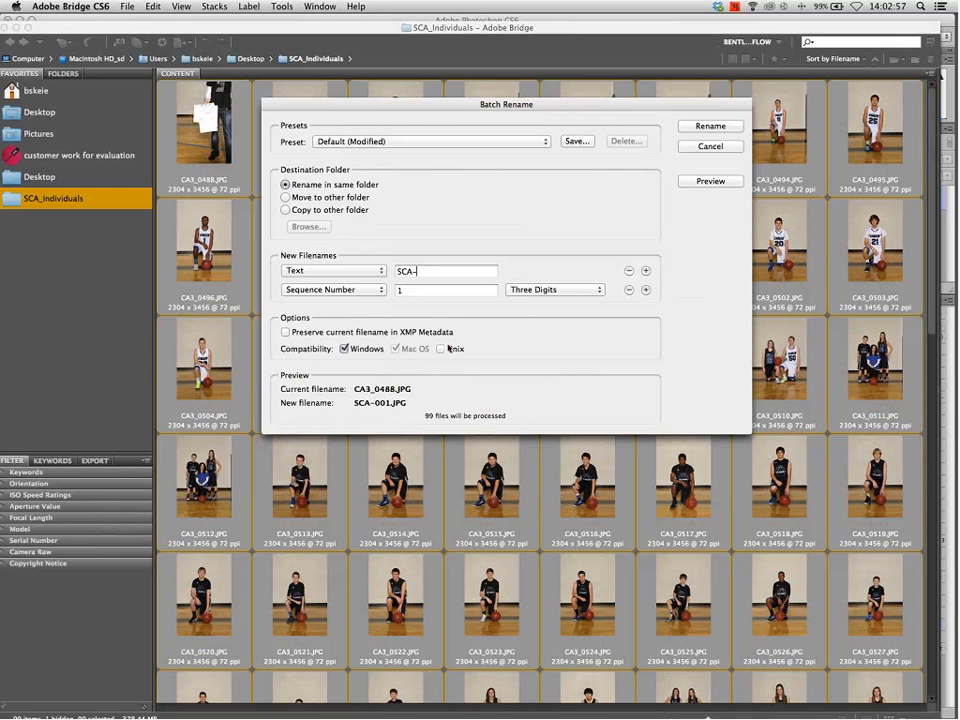
Replace the sequence number in the new filenames with the Image Unique ID metadata
click(330, 290)
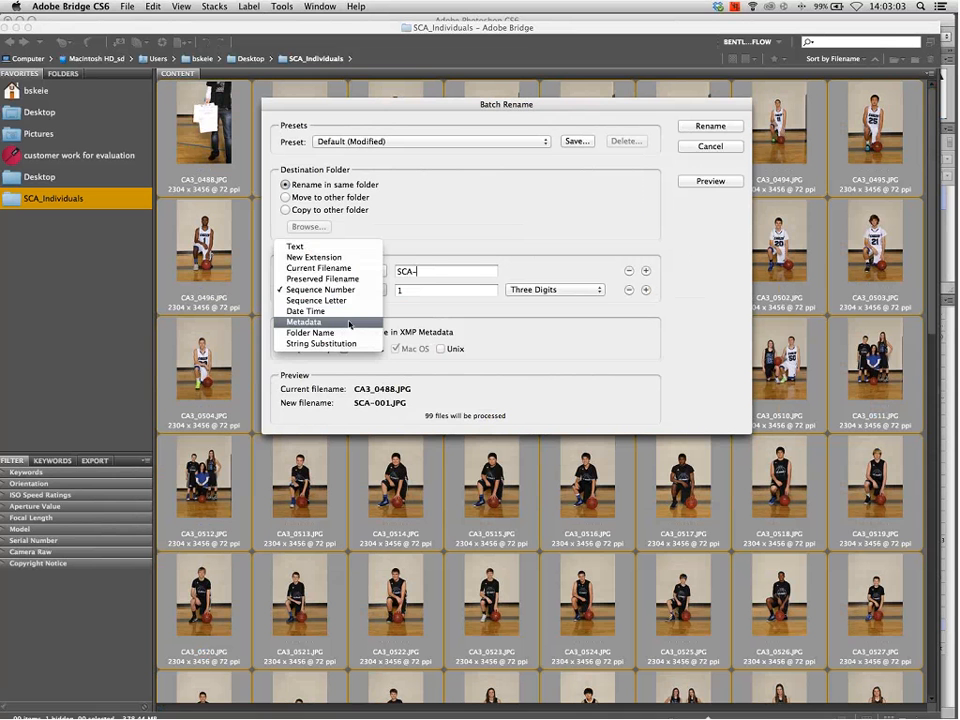
click(349, 323)
click(455, 290)
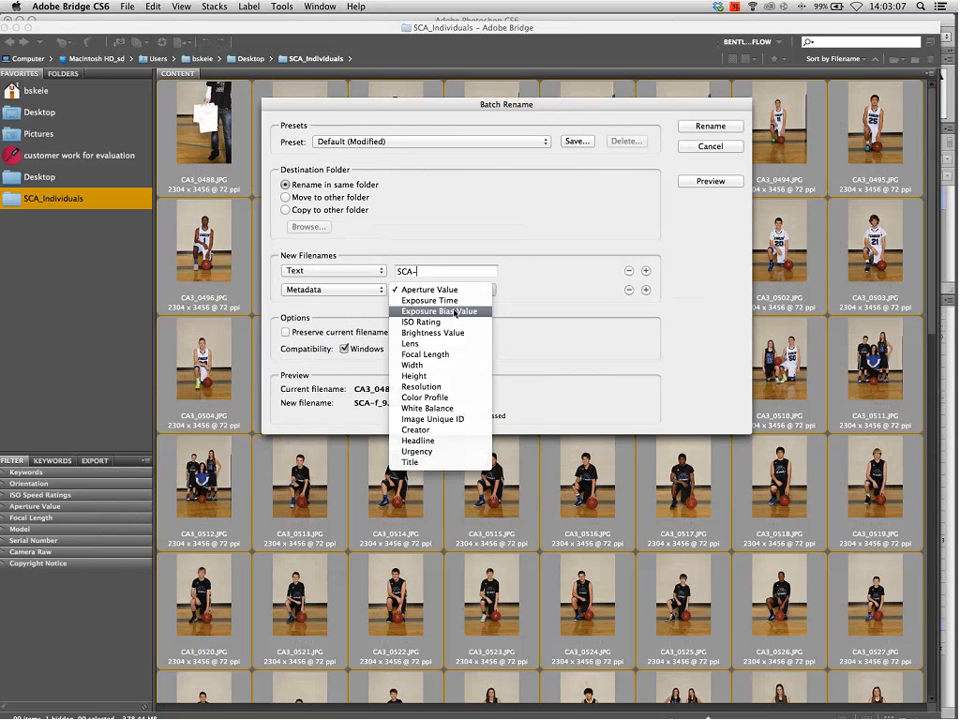
click(433, 419)
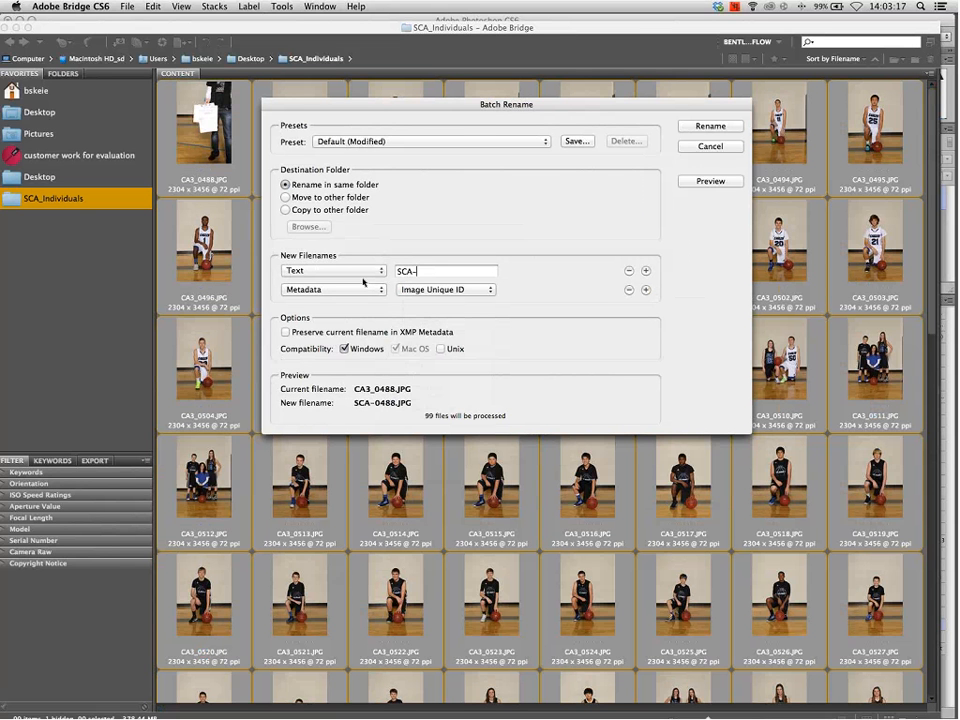
Extend the filename text to "SCA-winter sports-", preserve the current filename in XMP metadata and rename all the photos
text(winter spor)
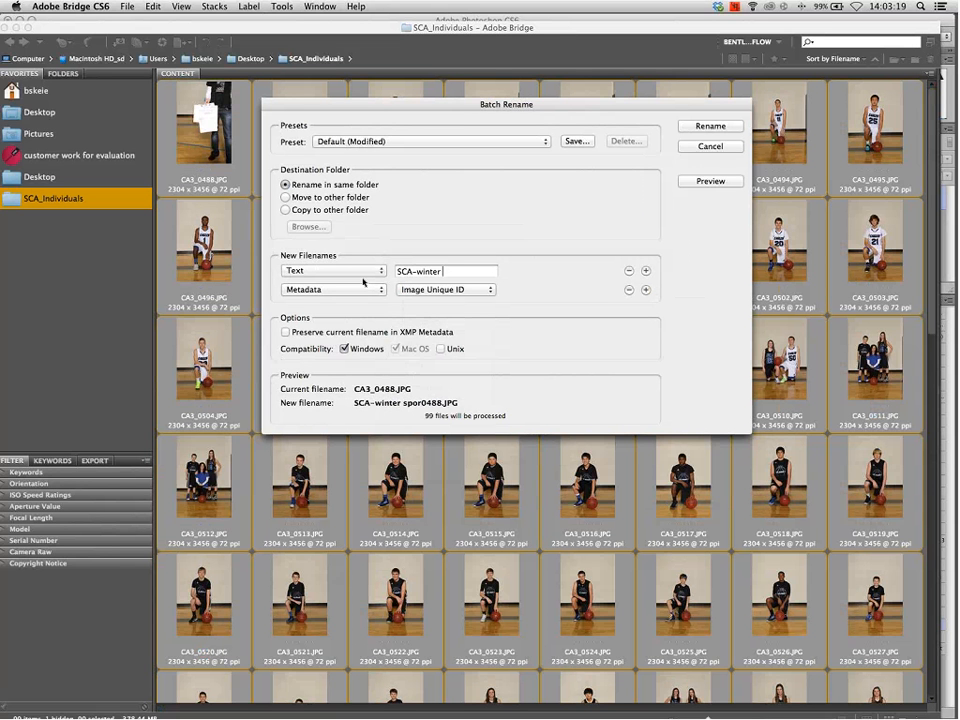
text(ts)
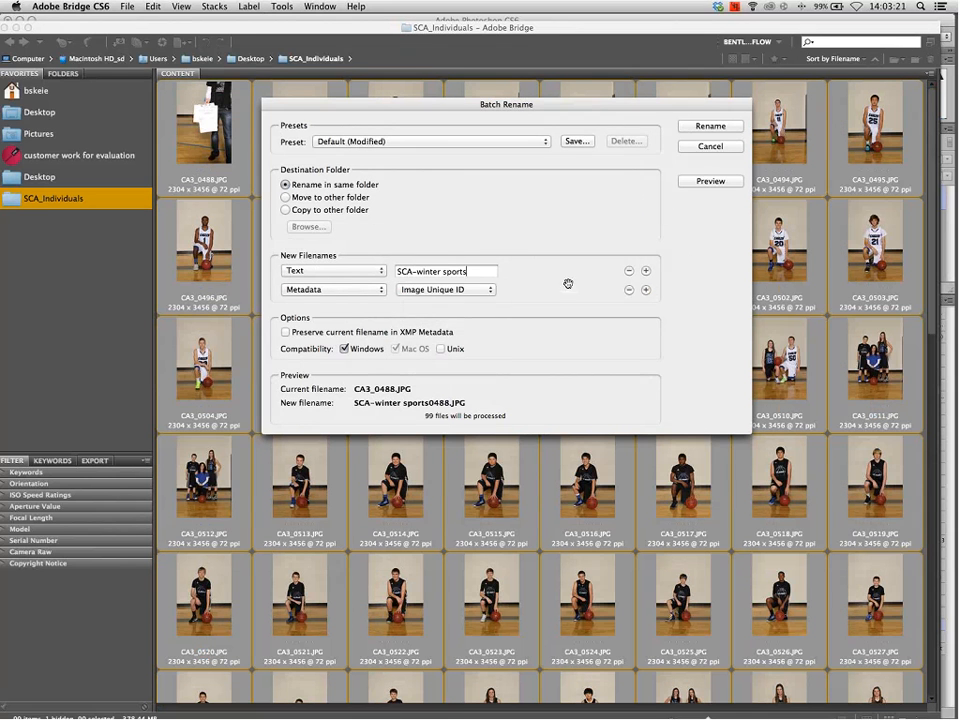
text(-)
click(350, 332)
click(706, 128)
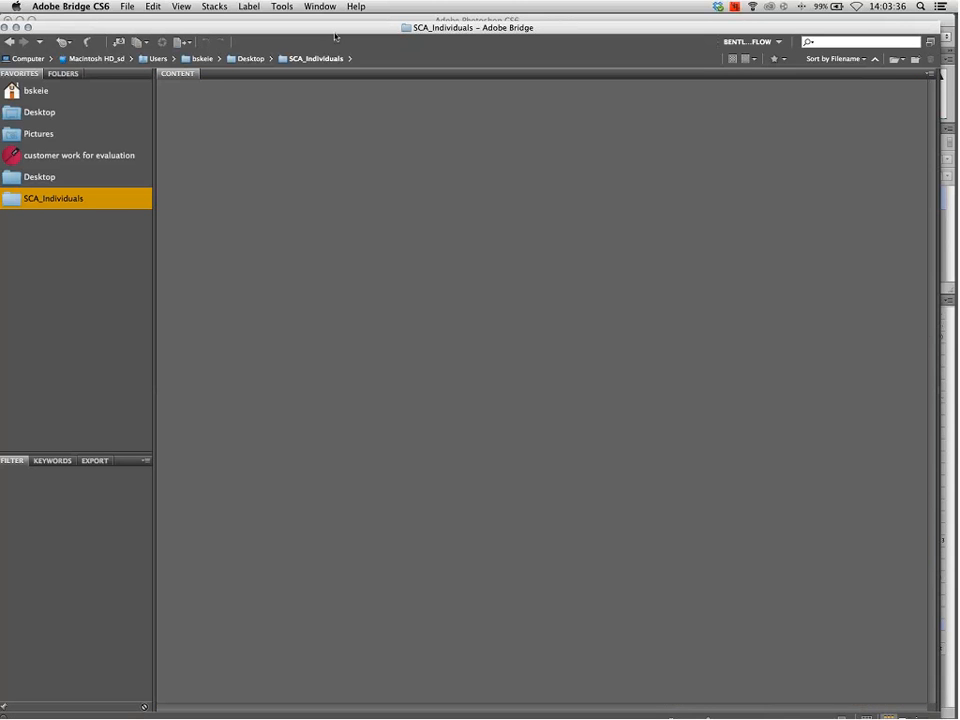
Enlarge the Filter panel group upward and display the Metadata panel in the Bridge window
drag(341, 27, 348, 19)
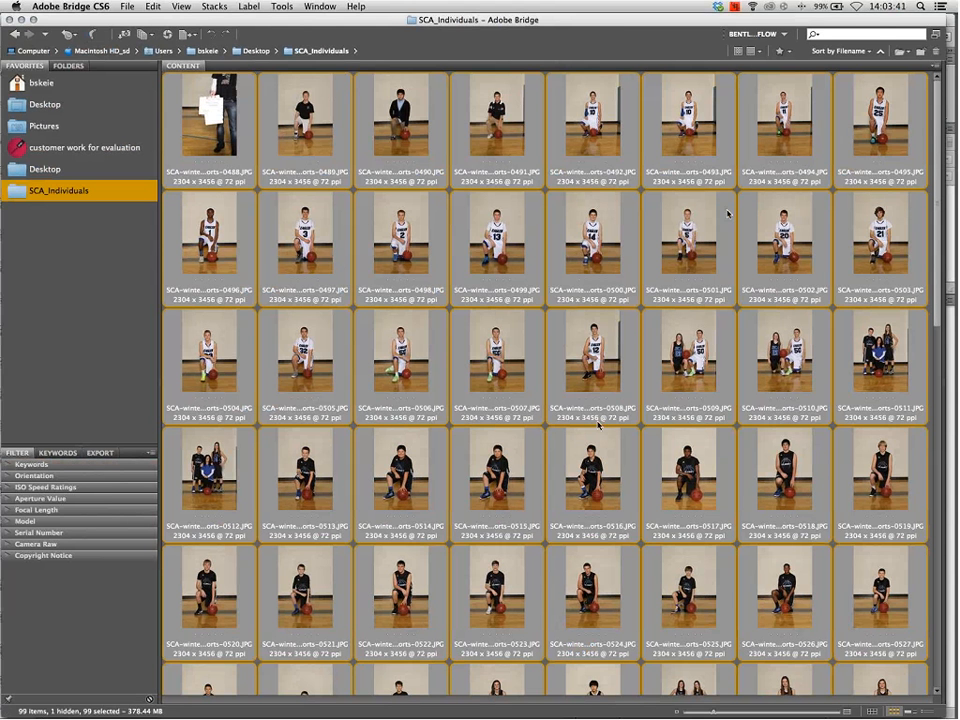
click(58, 457)
click(100, 453)
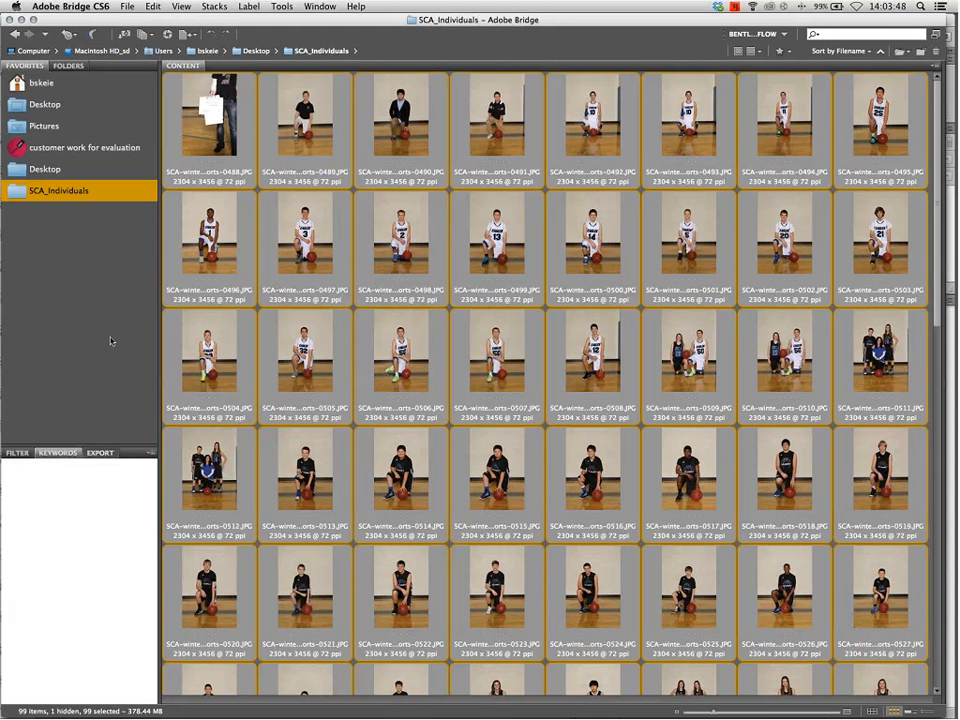
click(58, 453)
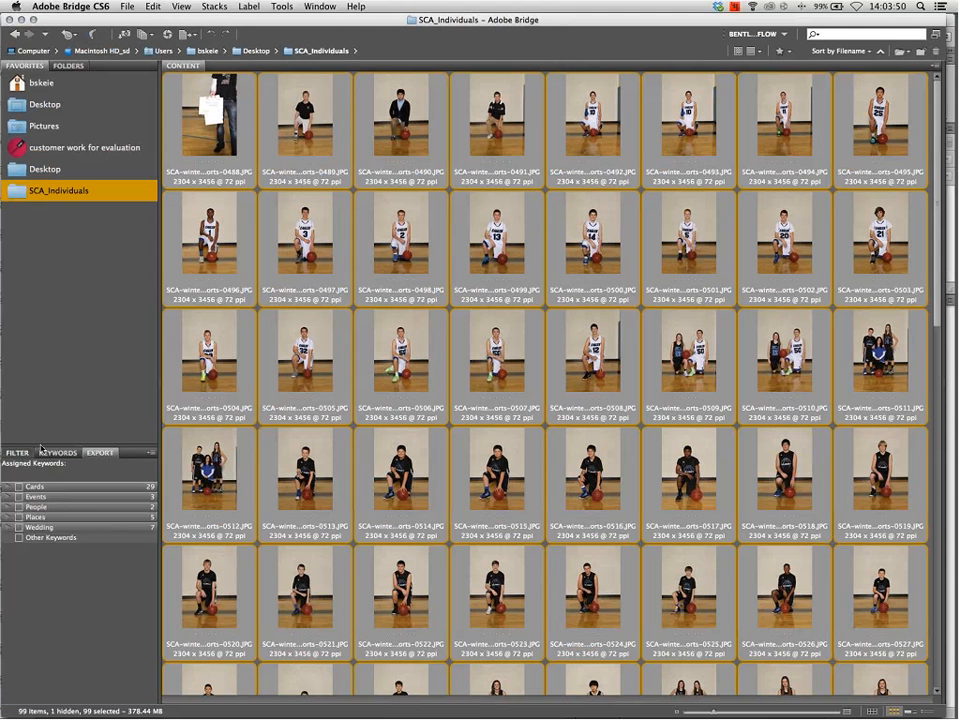
click(20, 453)
drag(40, 446, 40, 397)
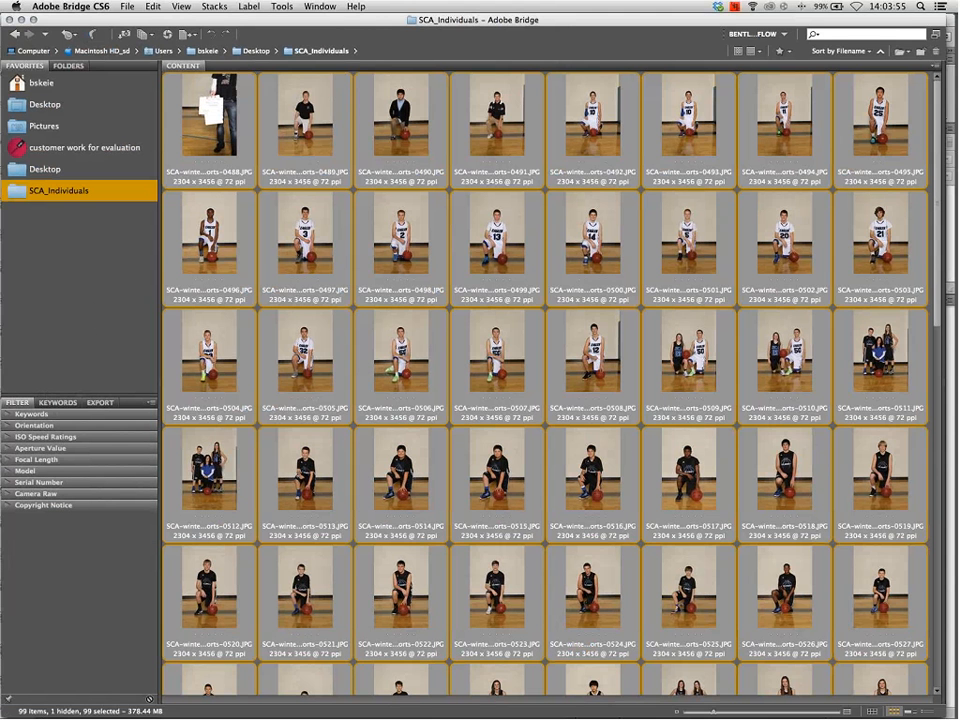
click(319, 7)
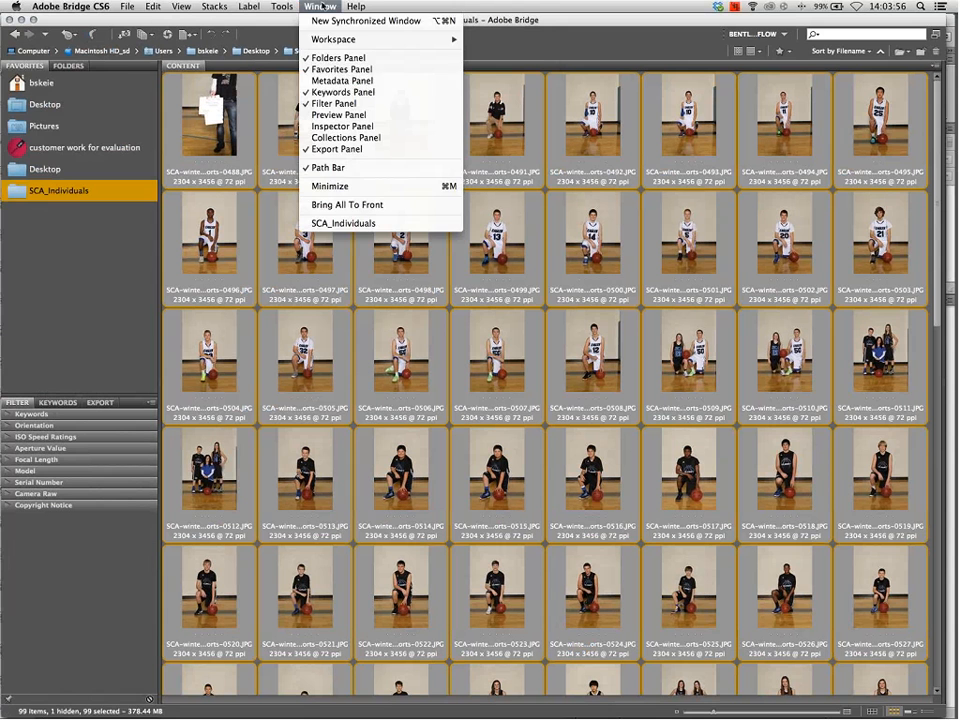
click(340, 80)
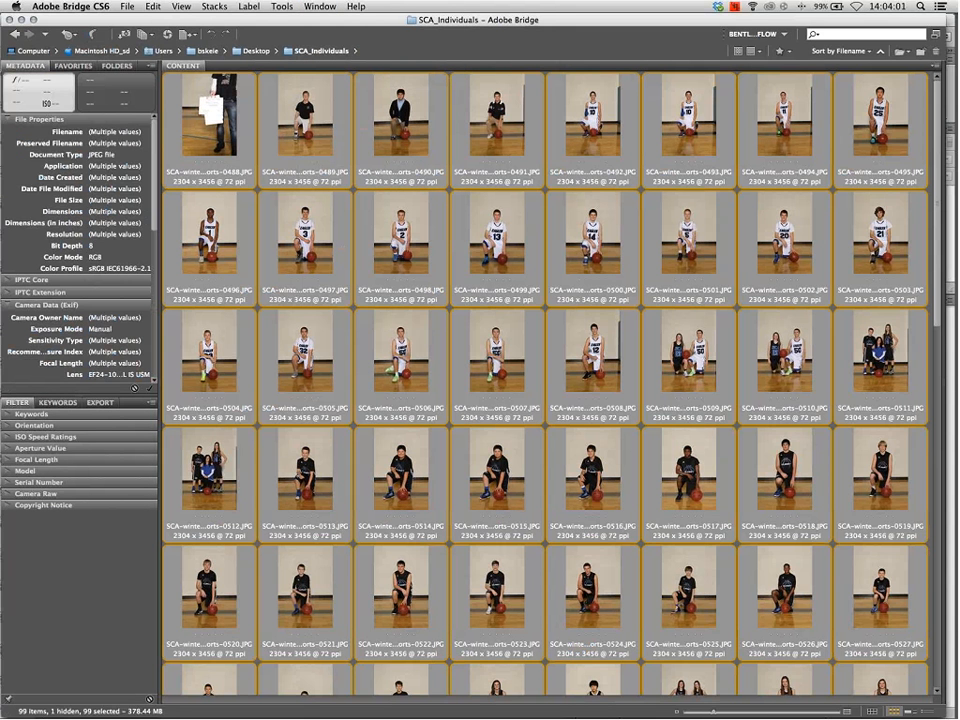
Select the photo SCA-winter sports-0496.JPG, widen the Metadata panel and examine the photo's preserved filename
click(226, 235)
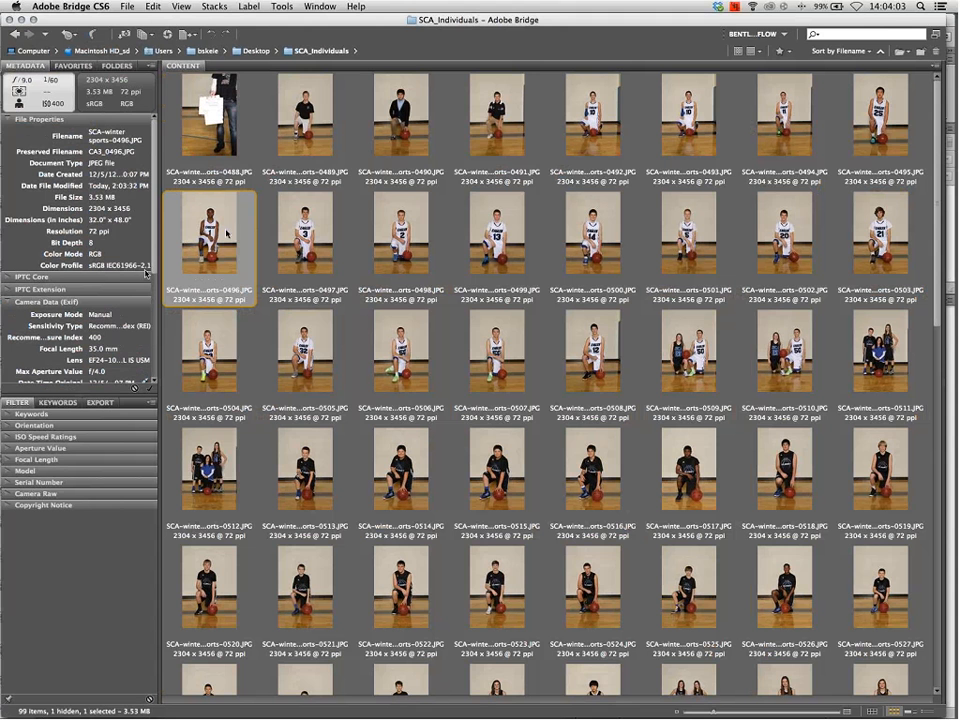
drag(158, 294, 304, 330)
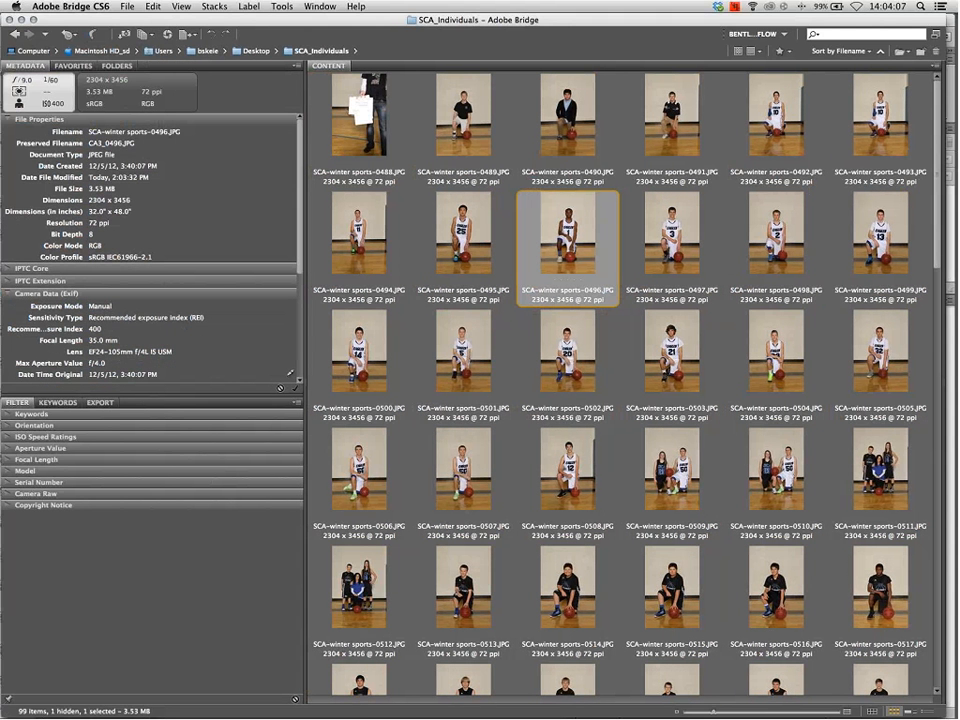
click(106, 147)
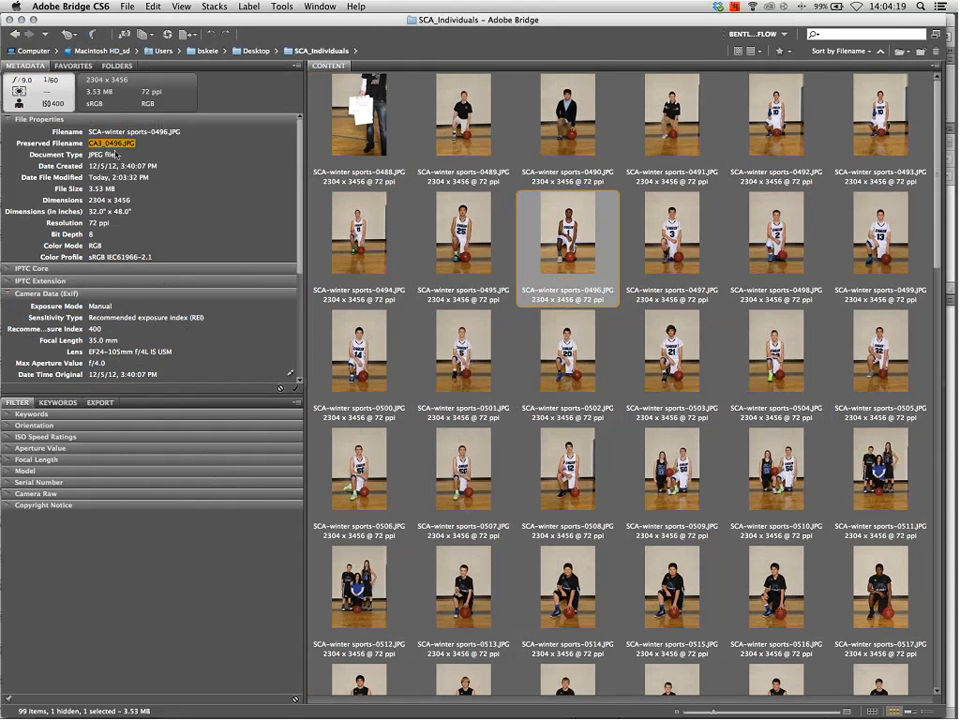
Start a Batch Rename for all the photos and remove the "SCA-winter sports-" text element from the new filenames
key(super+a)
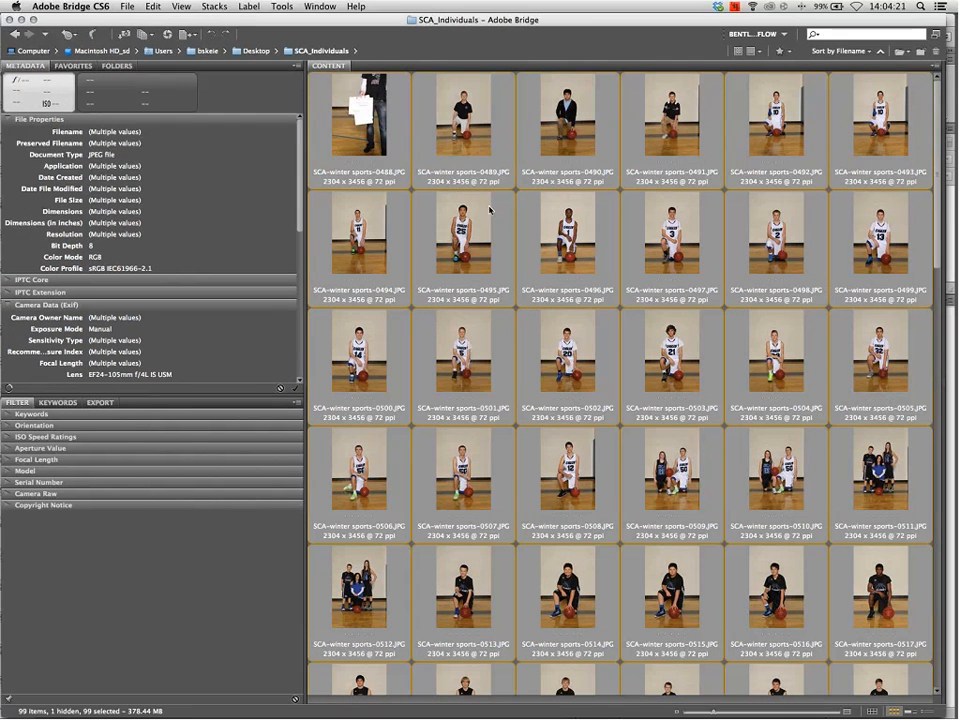
click(286, 8)
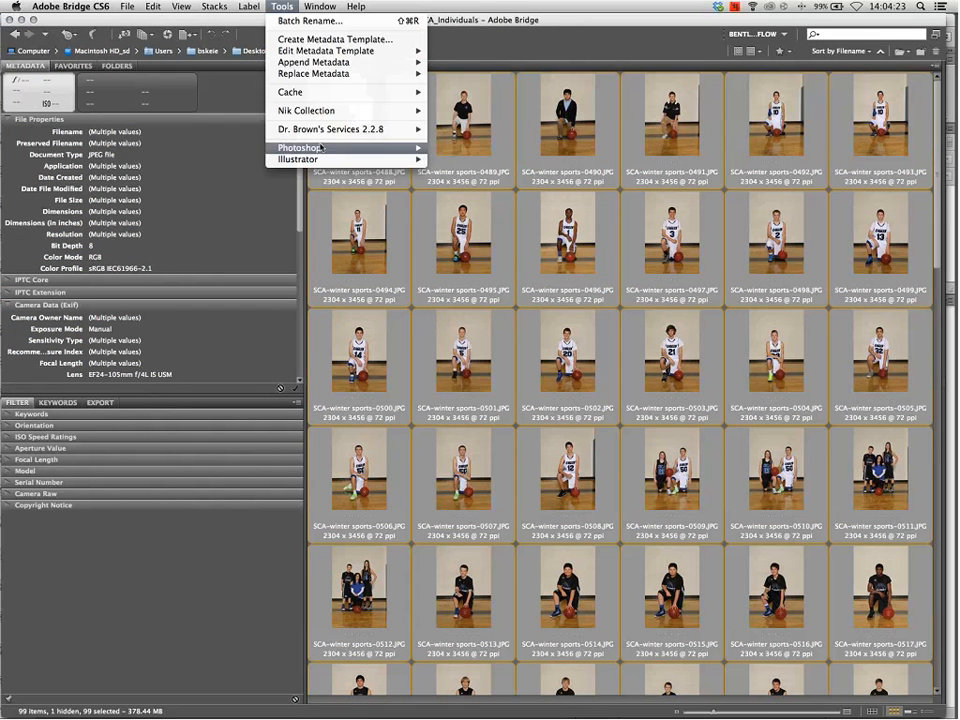
click(305, 21)
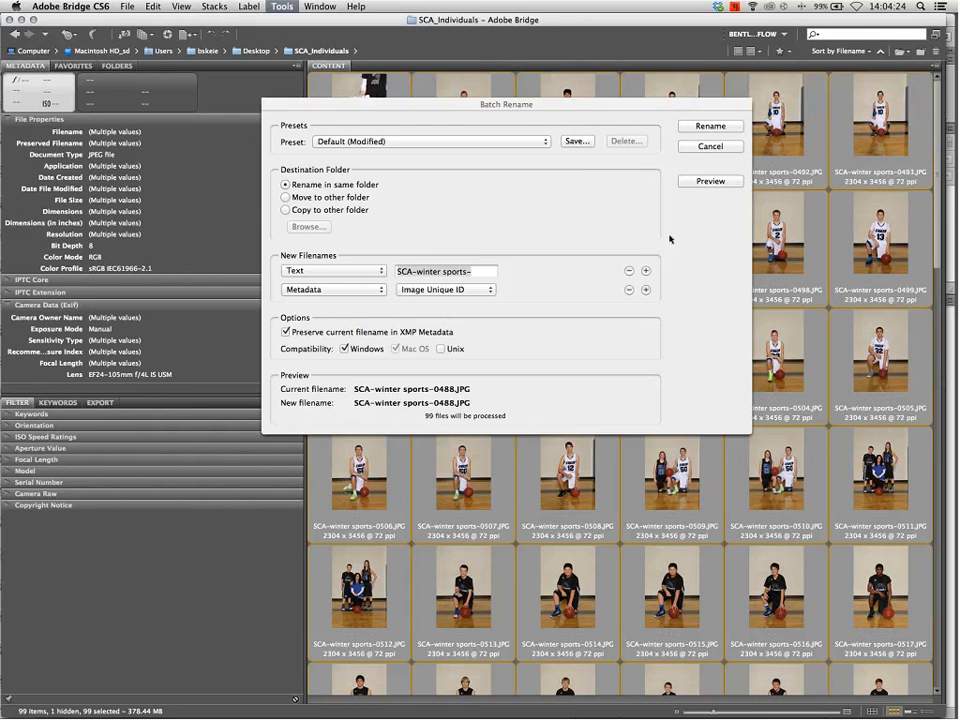
click(335, 270)
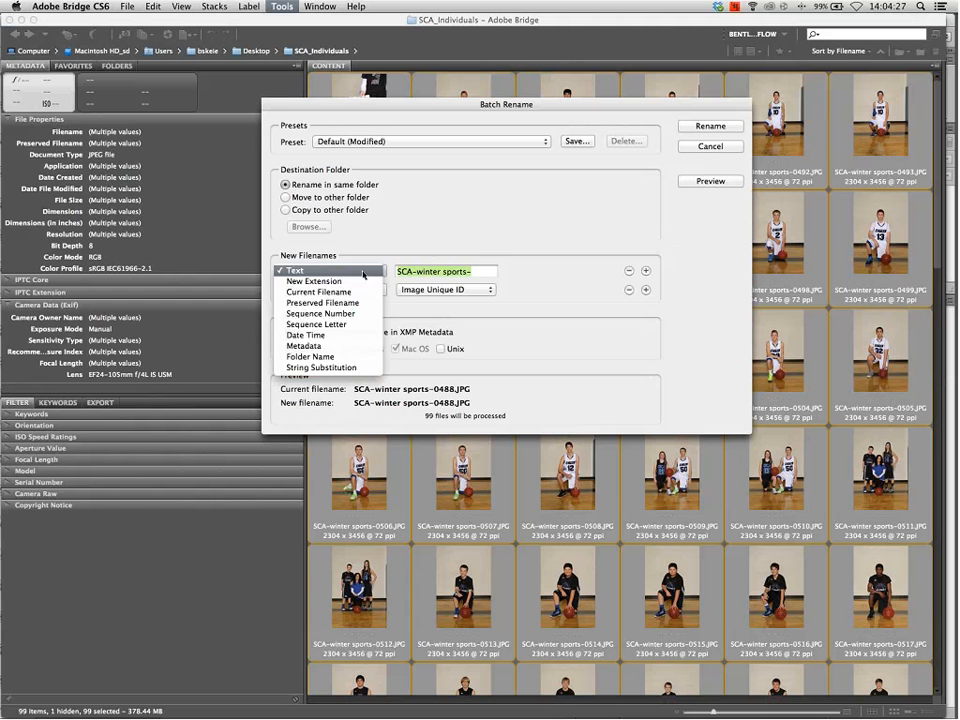
click(506, 255)
click(629, 270)
Switch the remaining filename element from Metadata to Preserved Filename and rename all the photos
click(369, 271)
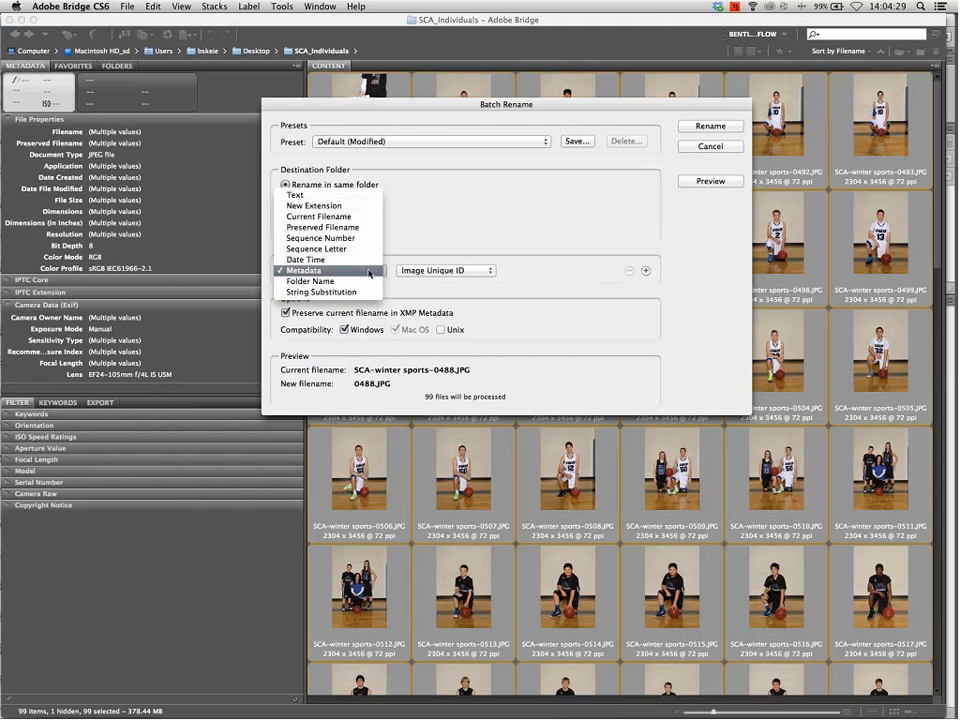
click(369, 271)
click(435, 270)
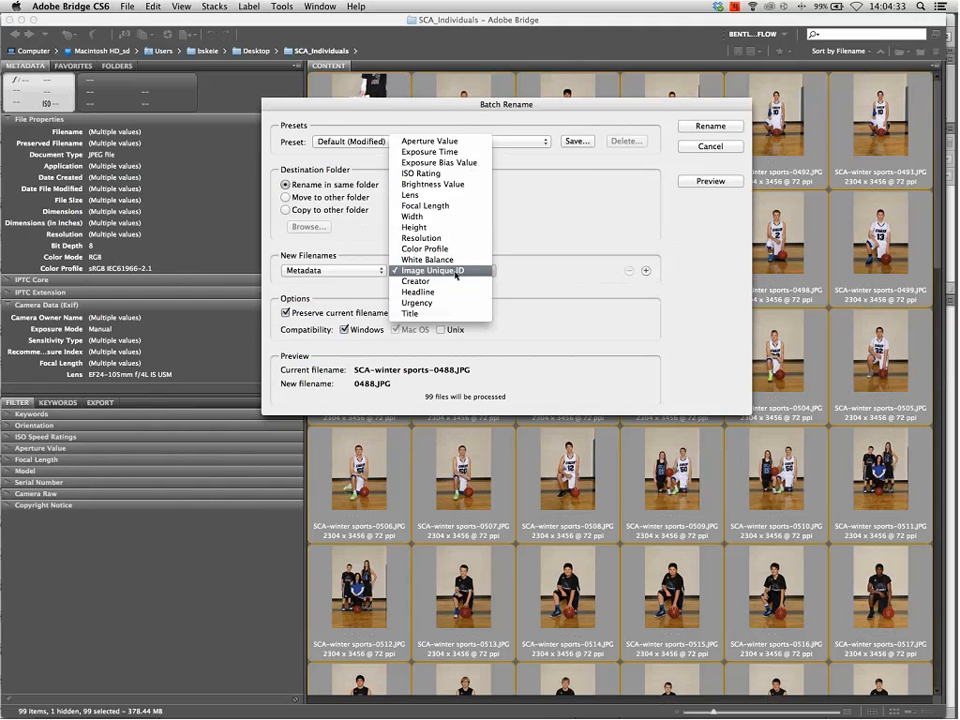
click(433, 271)
click(338, 271)
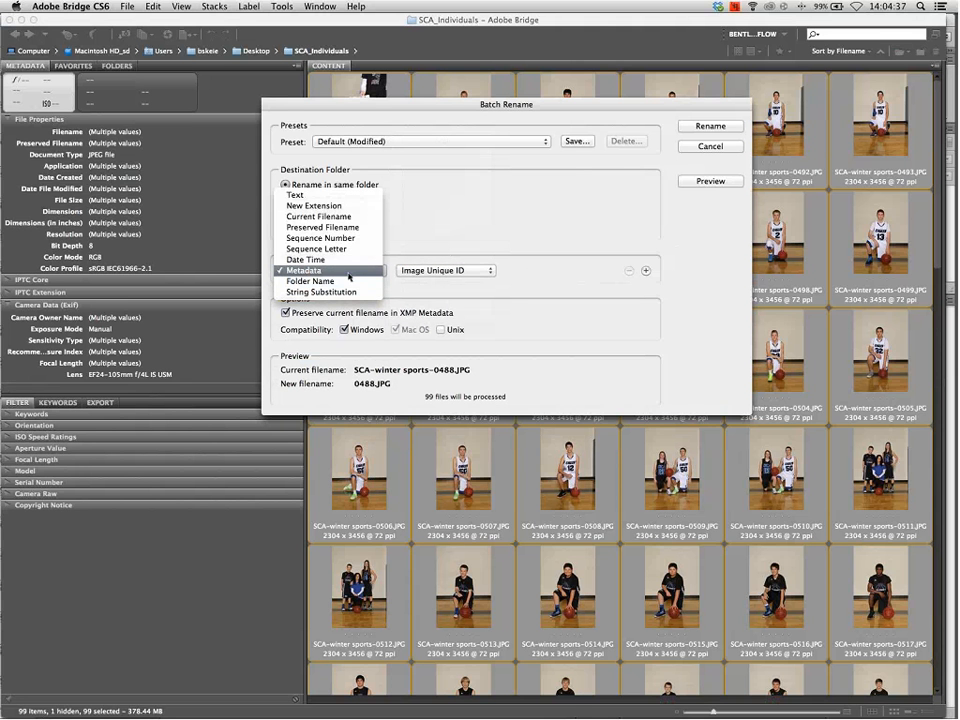
click(349, 227)
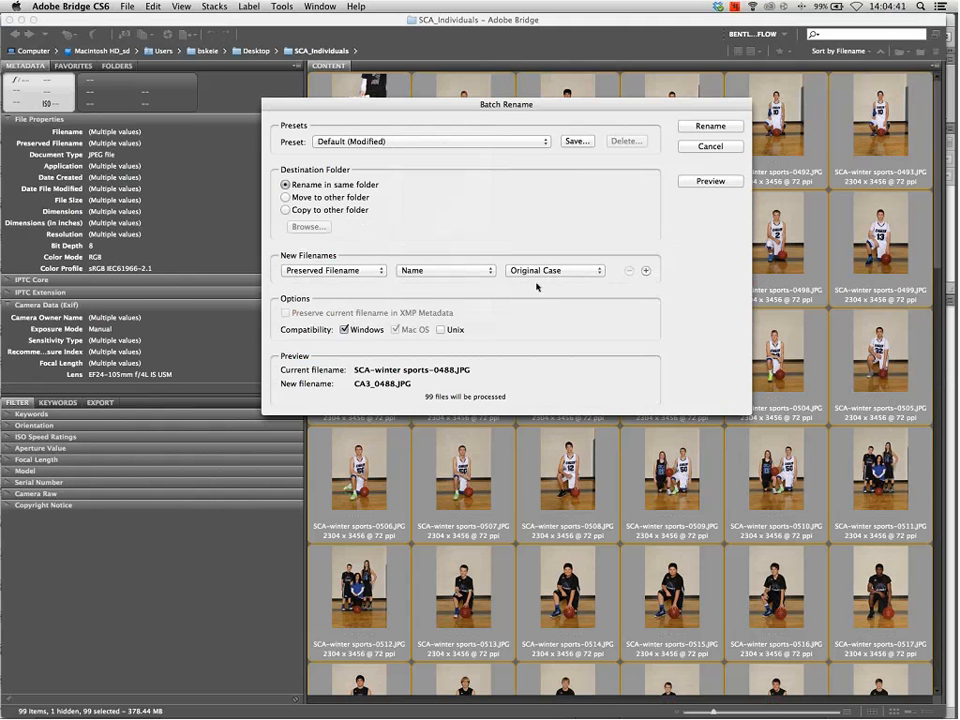
click(710, 126)
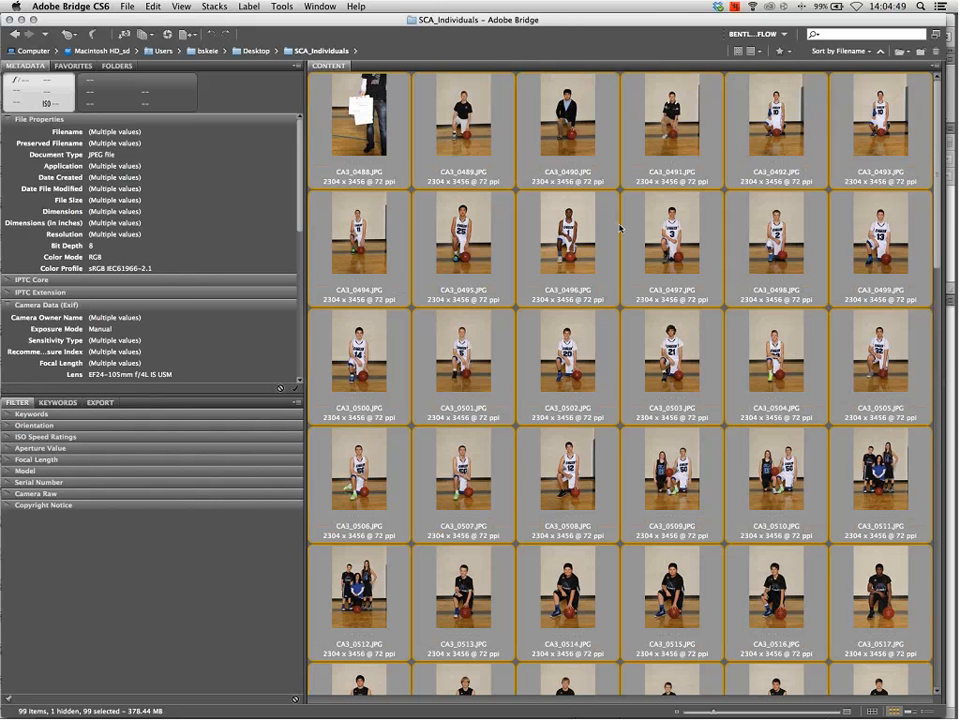
Start another Batch Rename with the String Substitution preset and set the text to find to "CA3_"
click(282, 6)
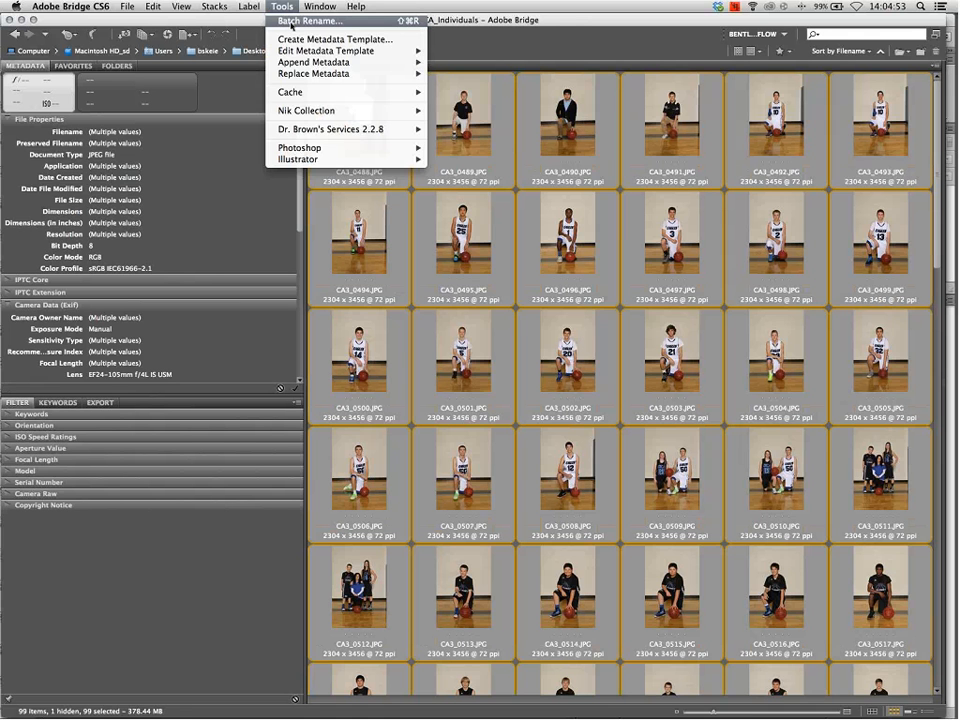
click(292, 21)
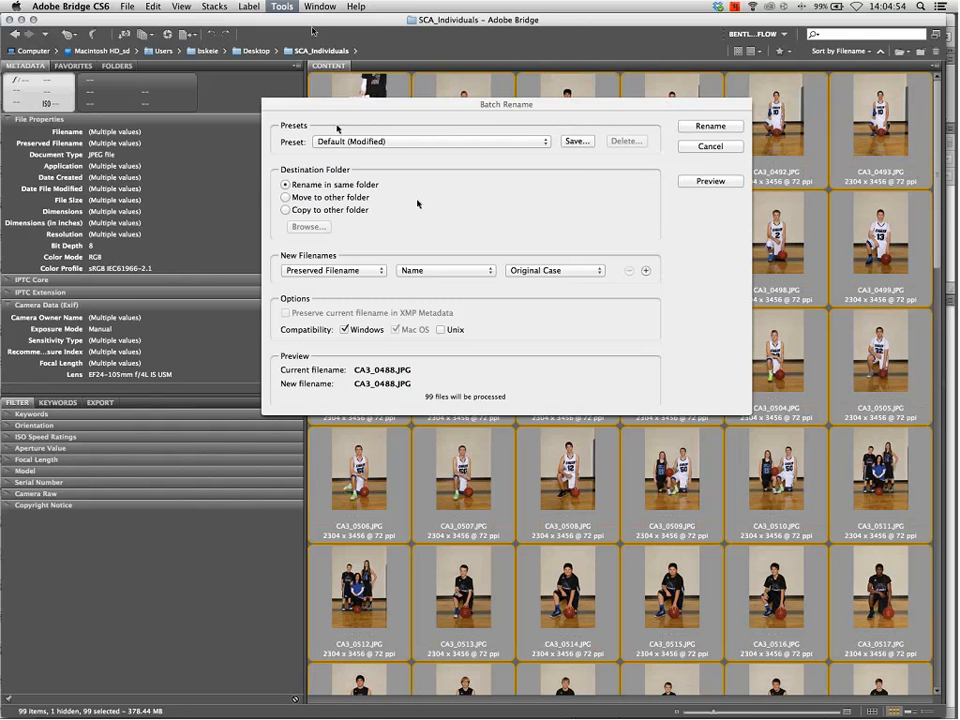
click(340, 141)
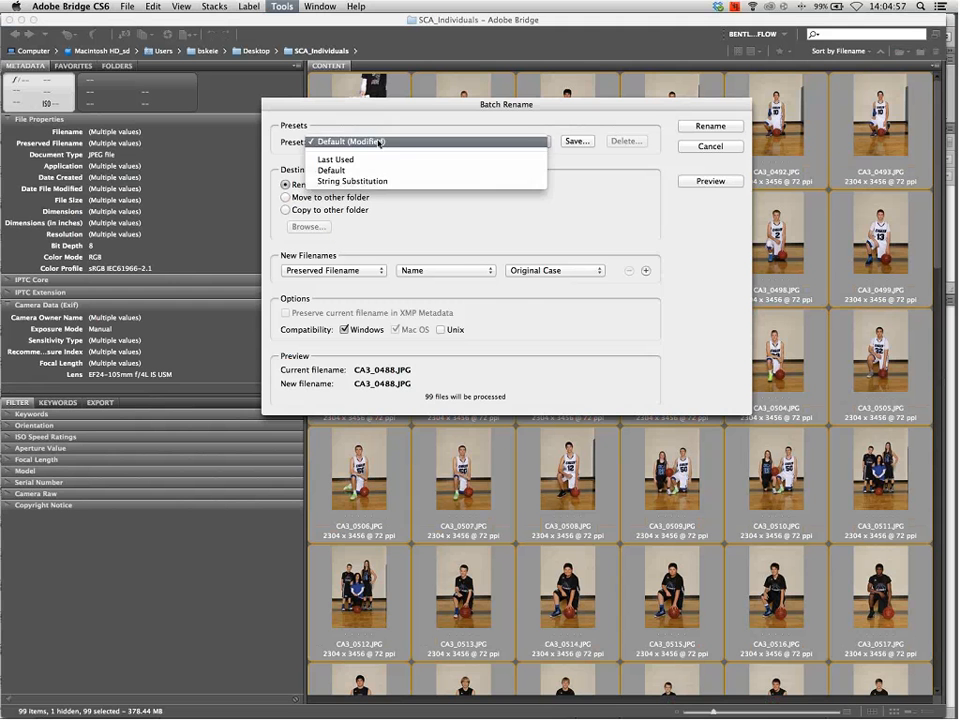
click(378, 183)
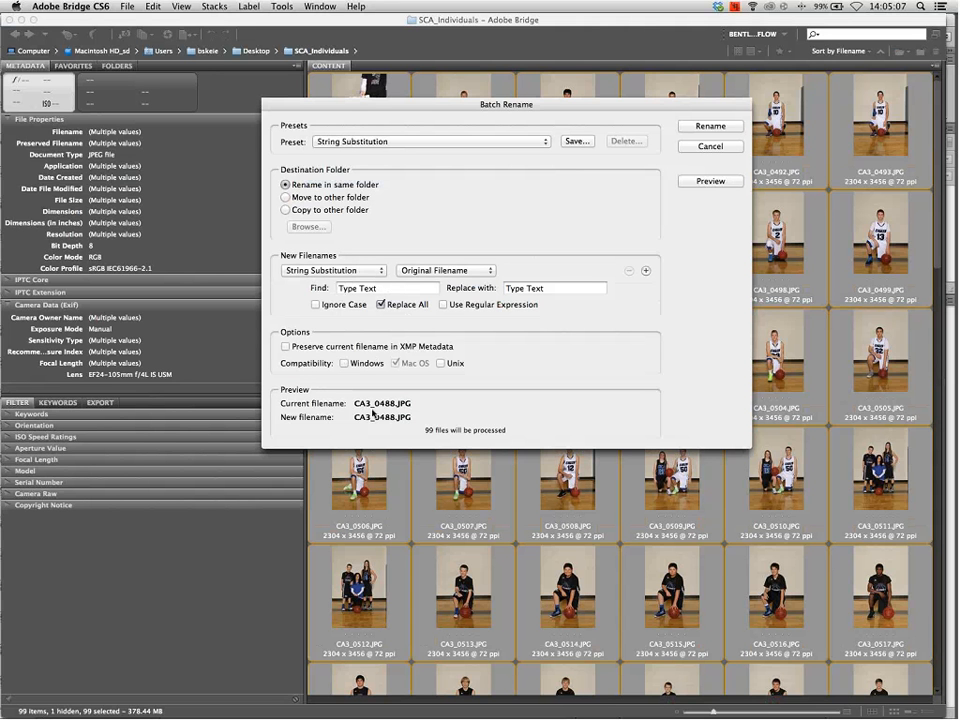
click(378, 289)
text(CA3_)
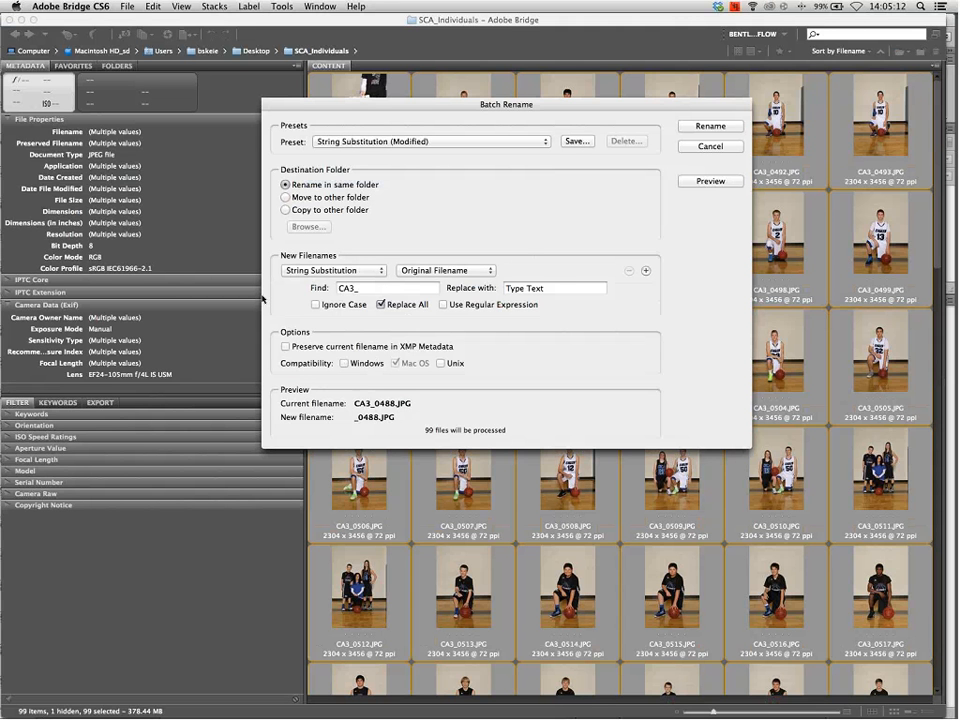
Enter "ABC-" as the replacement text for the string substitution
click(543, 287)
text(ABC)
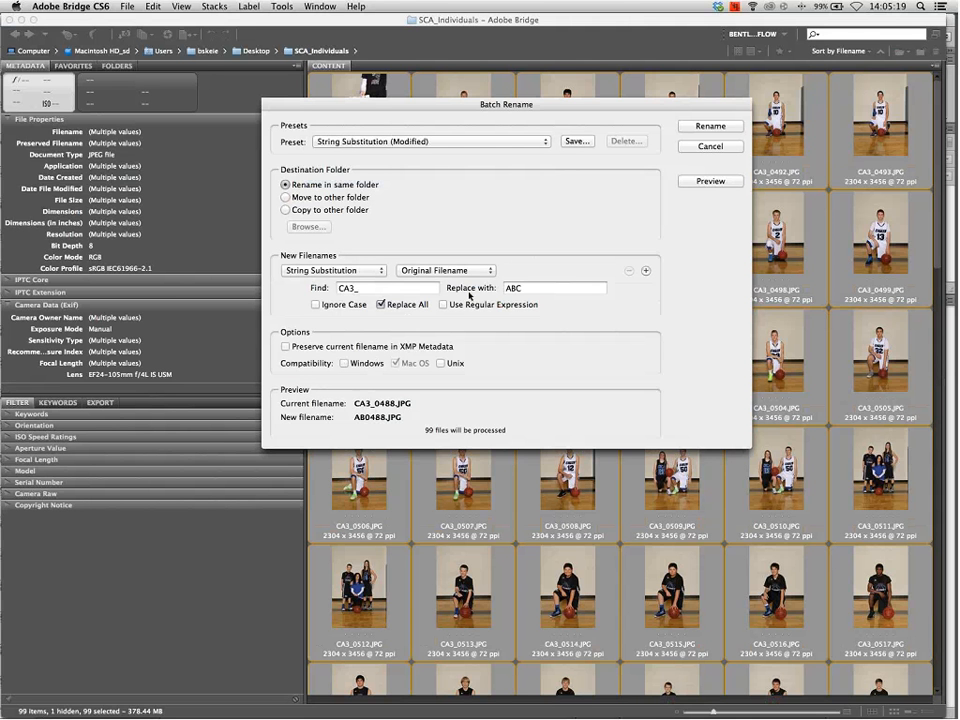
text(-)
Leave the replacement text empty, preserve the current filename in XMP metadata and rename the photos
key(BackSpace)
key(BackSpace)
key(BackSpace)
key(BackSpace)
key(BackSpace)
click(371, 349)
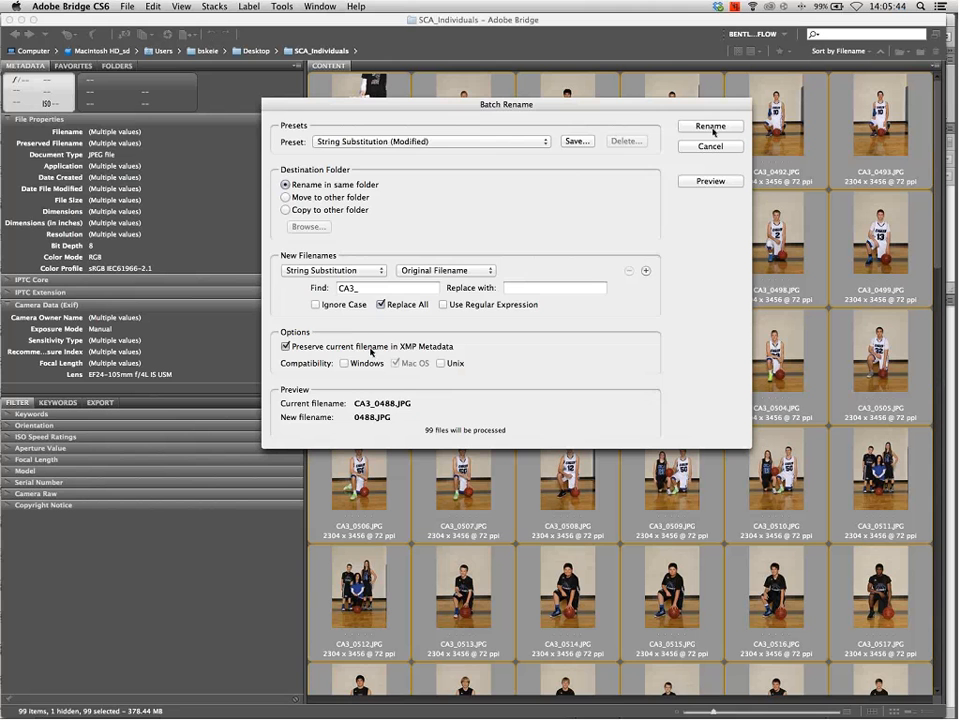
key(Return)
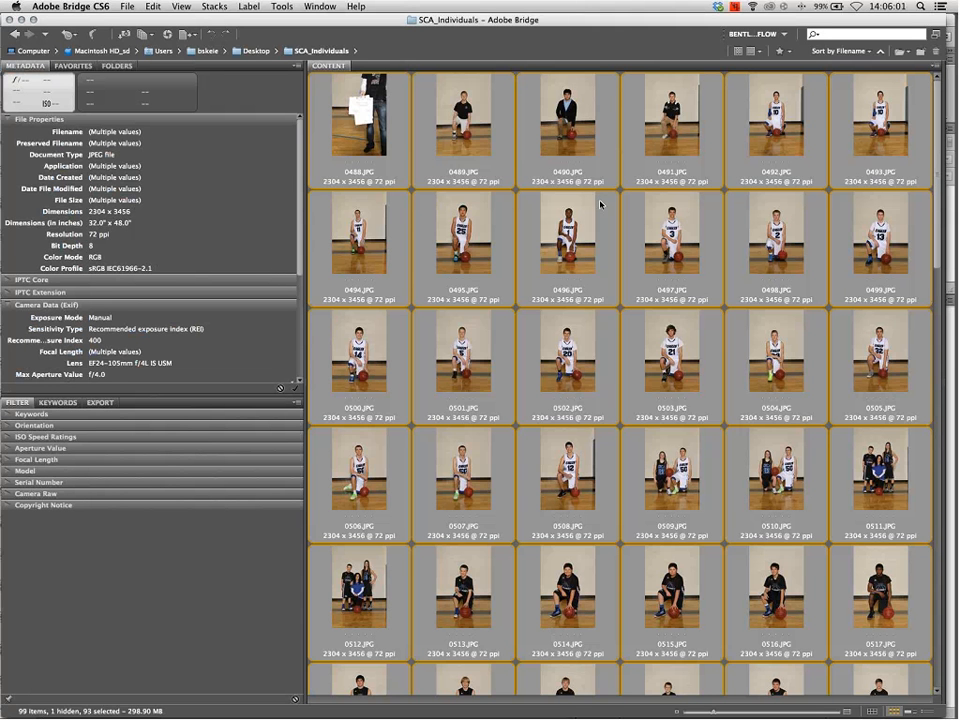
Open the selected photos in Camera Raw and crop all of them together at a 4 to 5 ratio across the full image width
key(super+r)
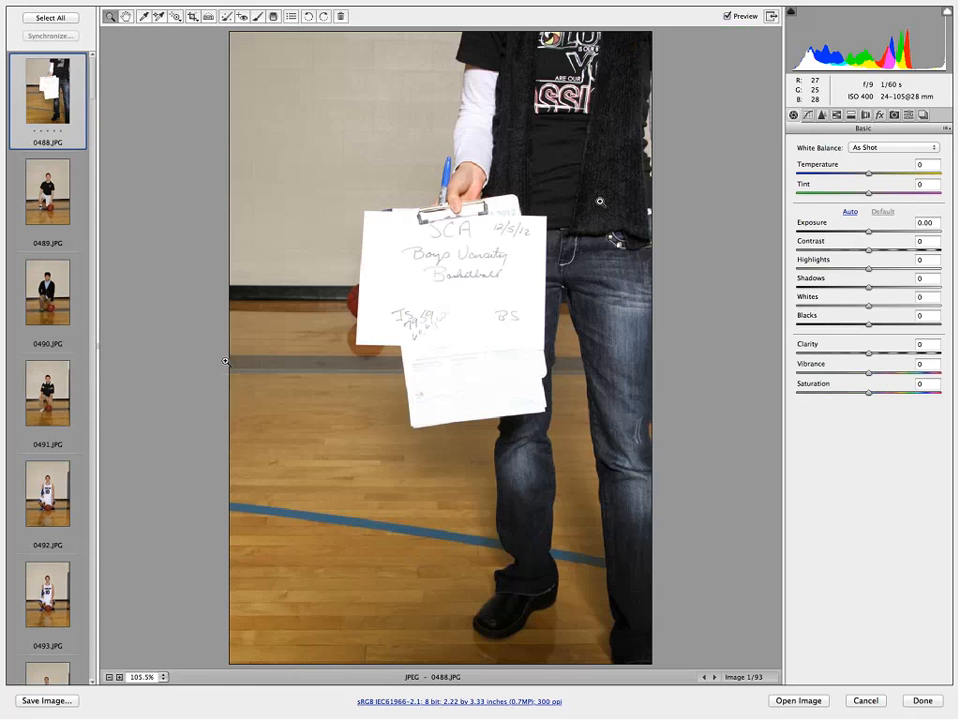
click(194, 17)
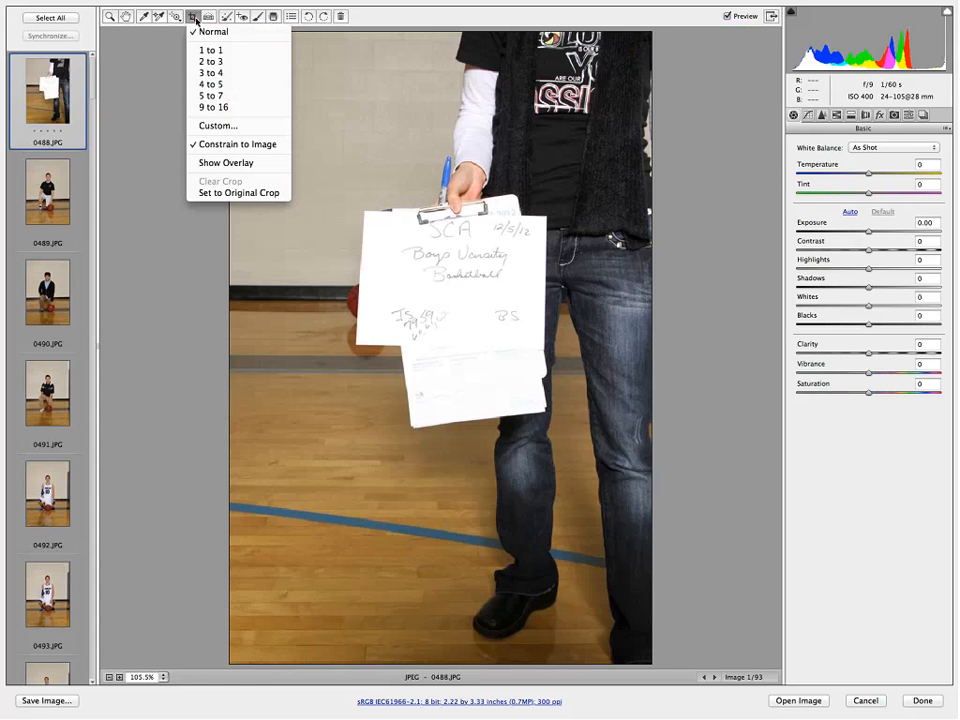
click(224, 87)
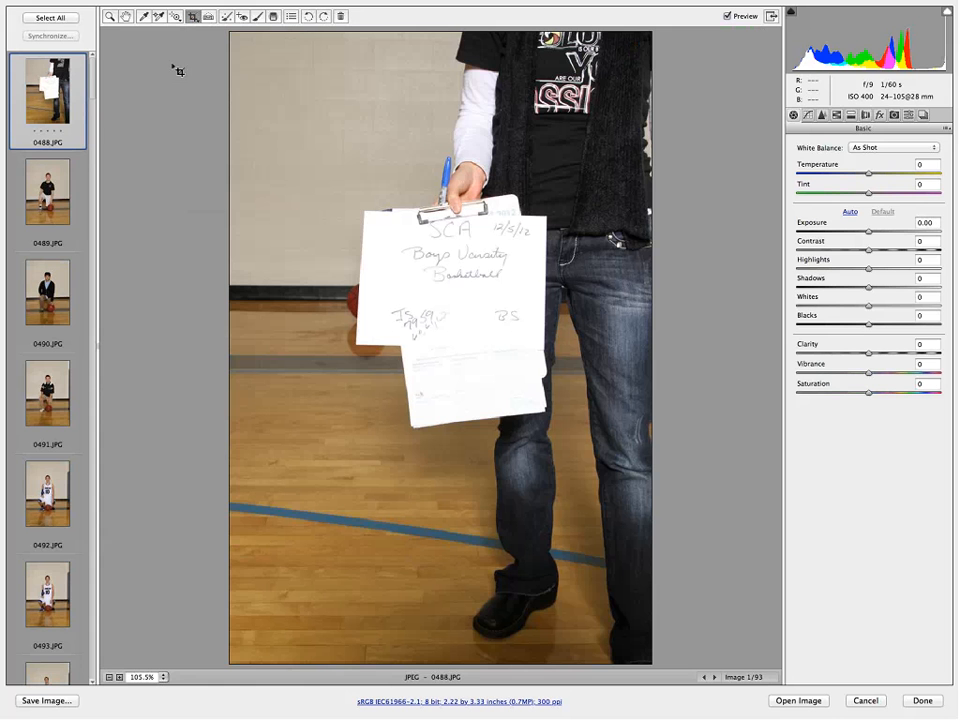
click(40, 18)
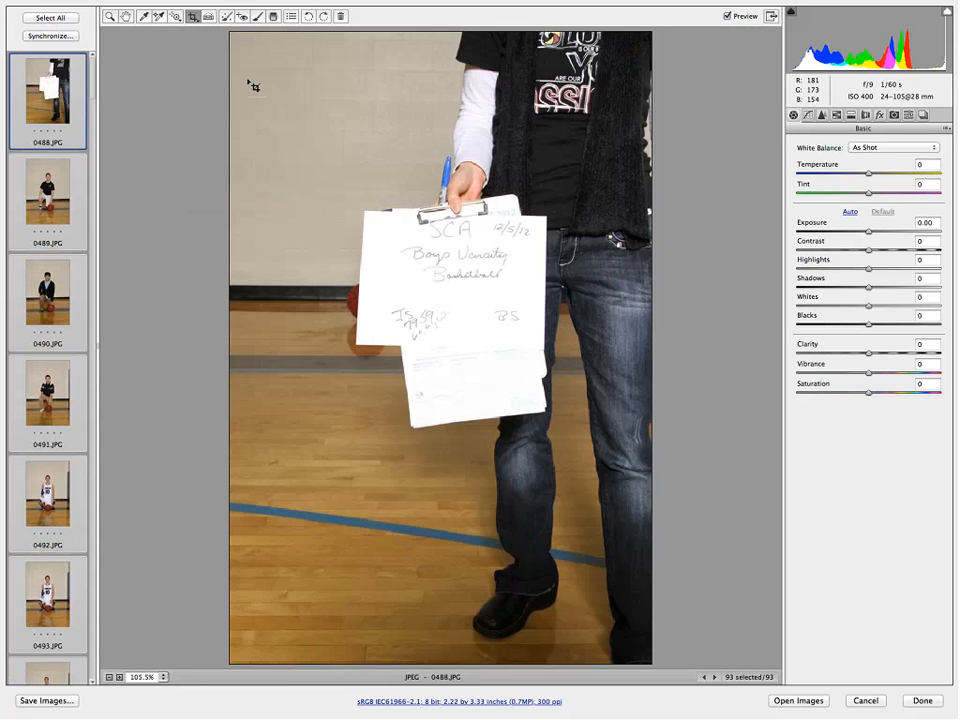
drag(232, 70, 760, 620)
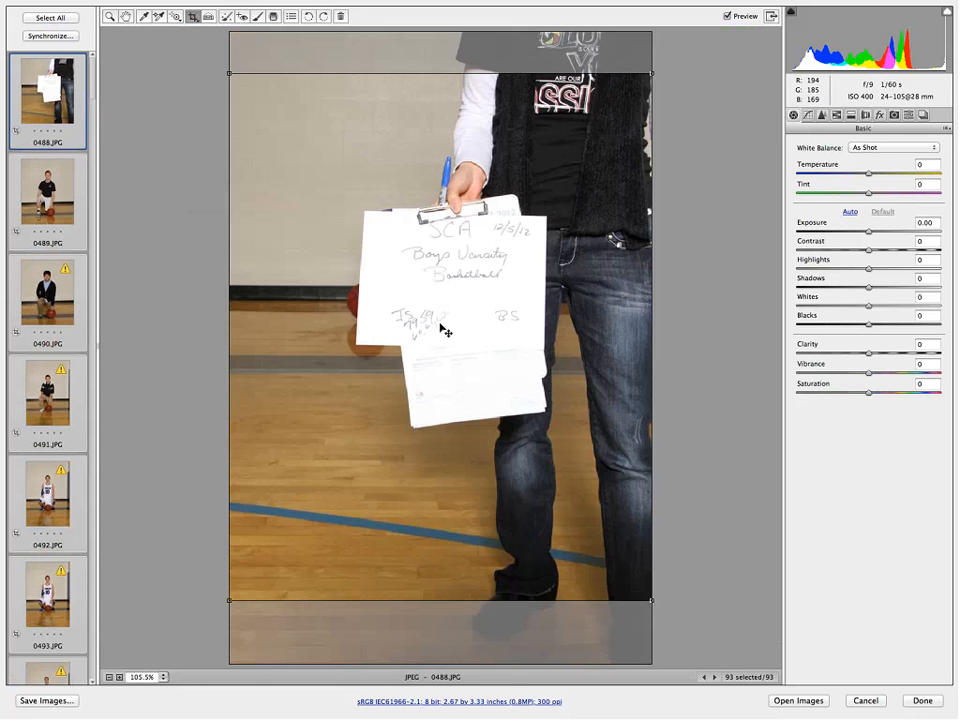
Look through the individual photos from 0489.JPG to 0495.JPG to check how the 4 to 5 crop falls on each
click(73, 160)
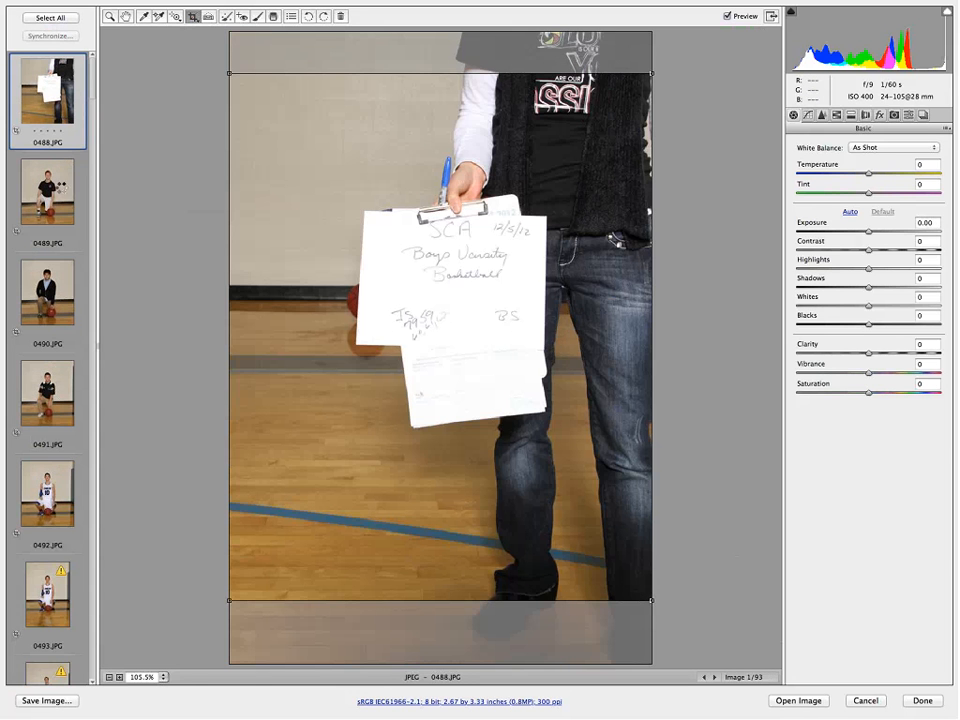
click(73, 288)
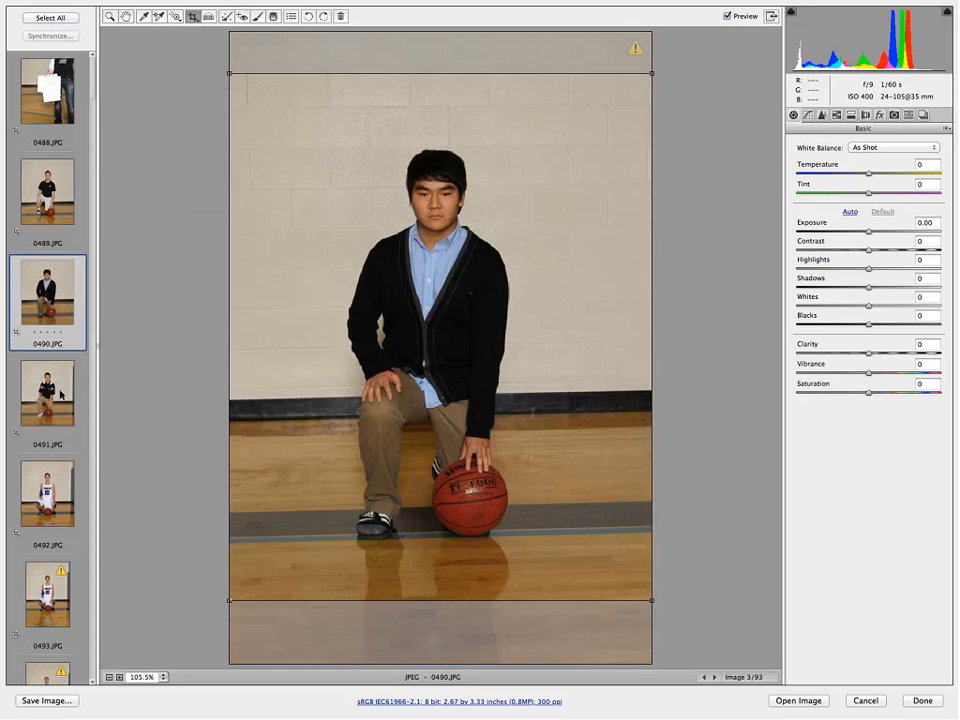
click(65, 425)
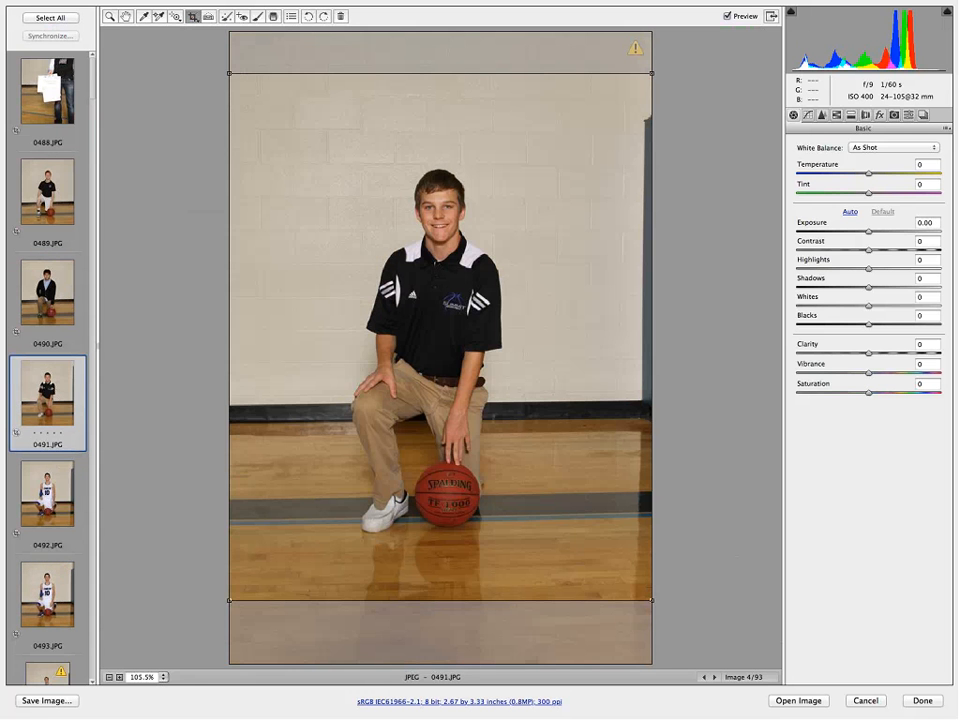
key(Down)
key(Down)
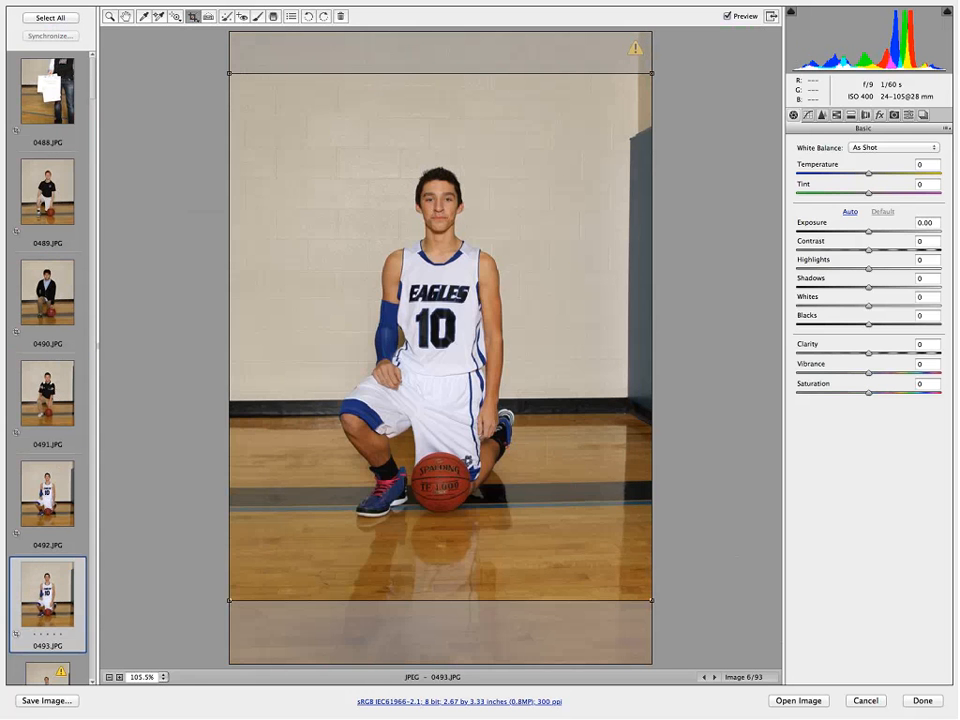
key(Down)
key(Down)
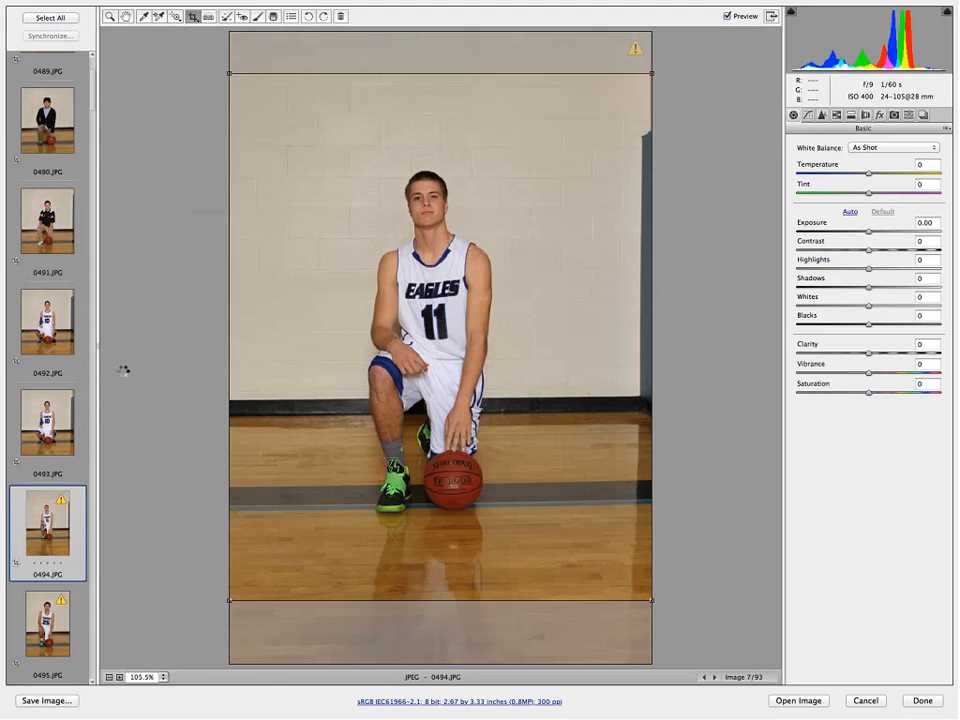
Select all photos in Camera Raw and clear their 4 to 5 crop
key(ctrl+a)
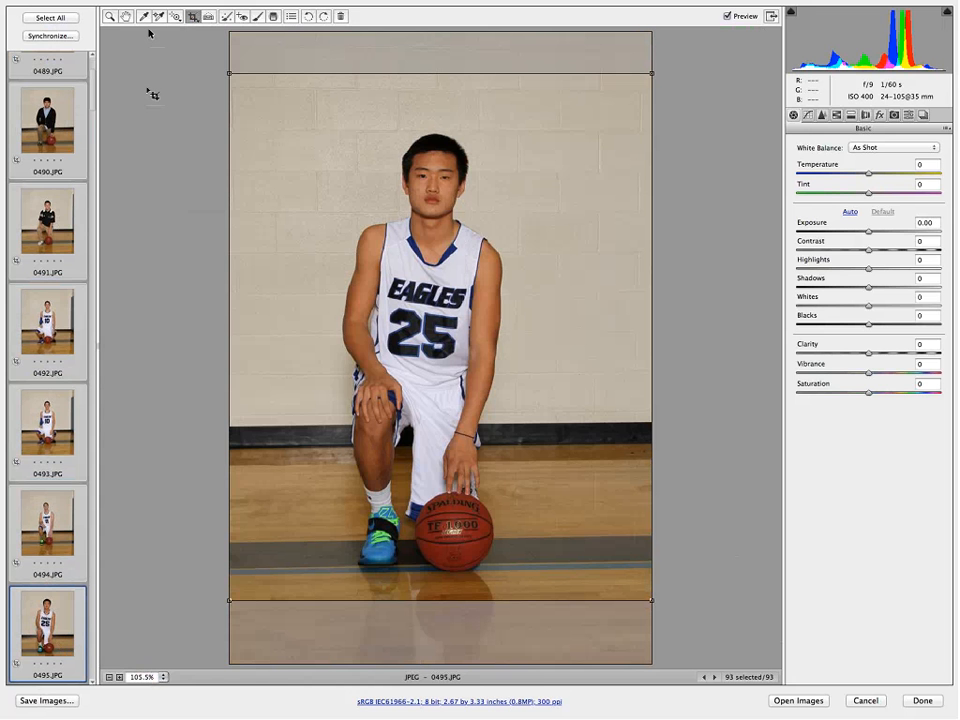
click(192, 16)
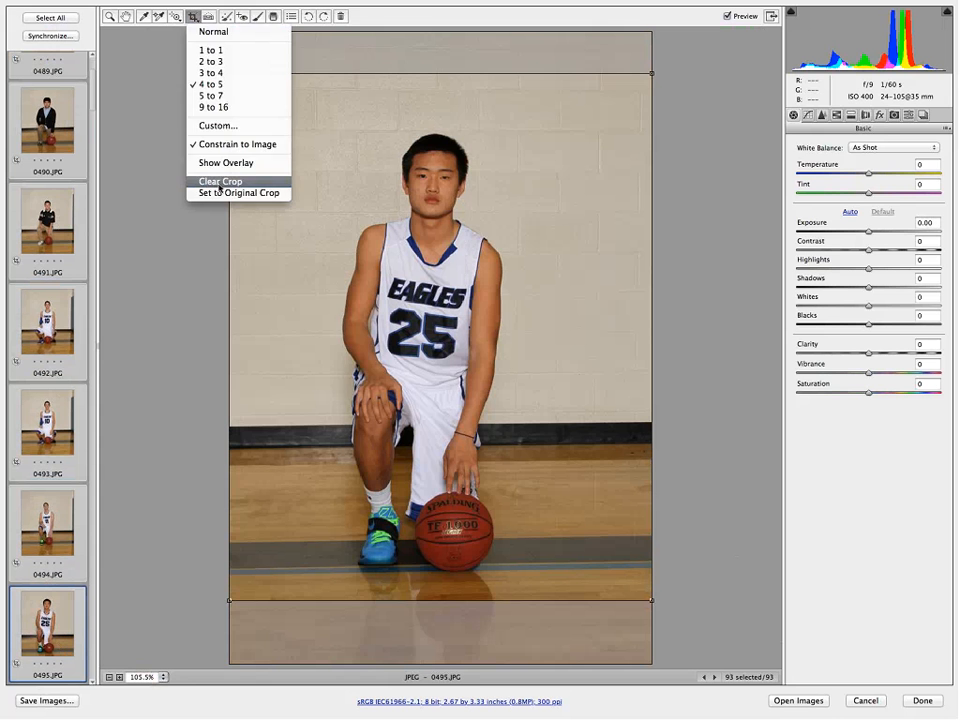
click(219, 182)
Define a custom crop ratio of 3 to 16 for the Crop tool
click(187, 17)
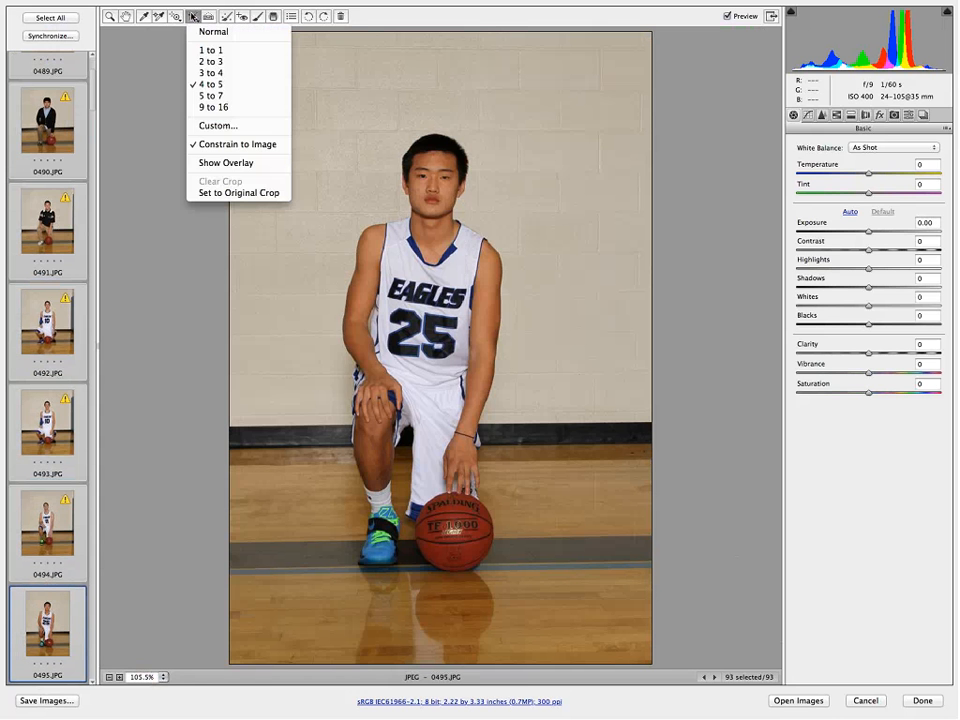
click(213, 126)
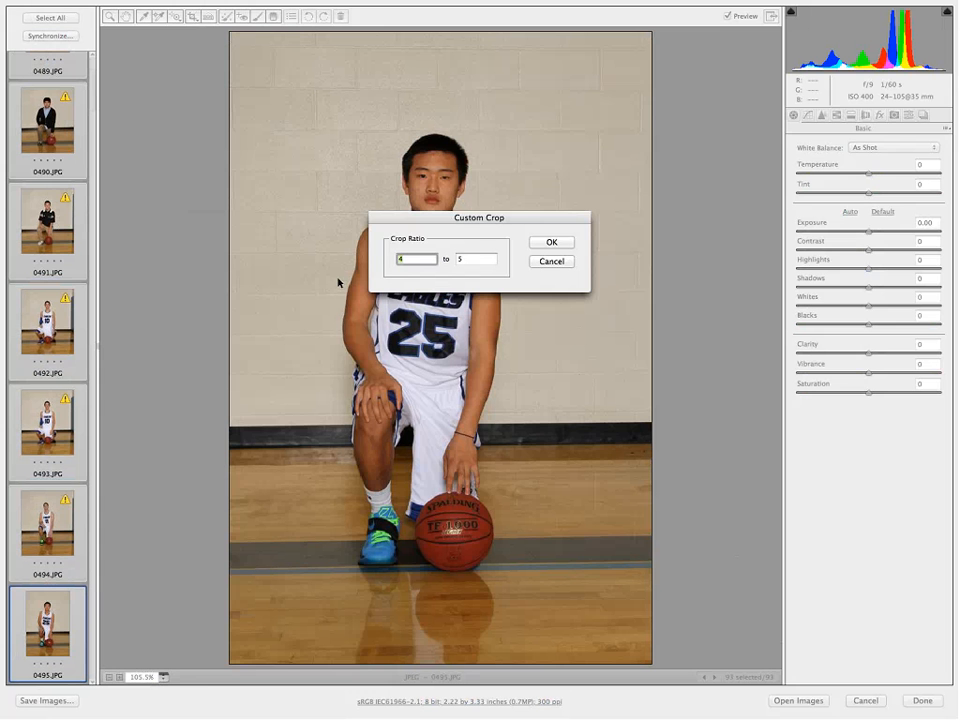
text(3)
key(Tab)
text(3.5)
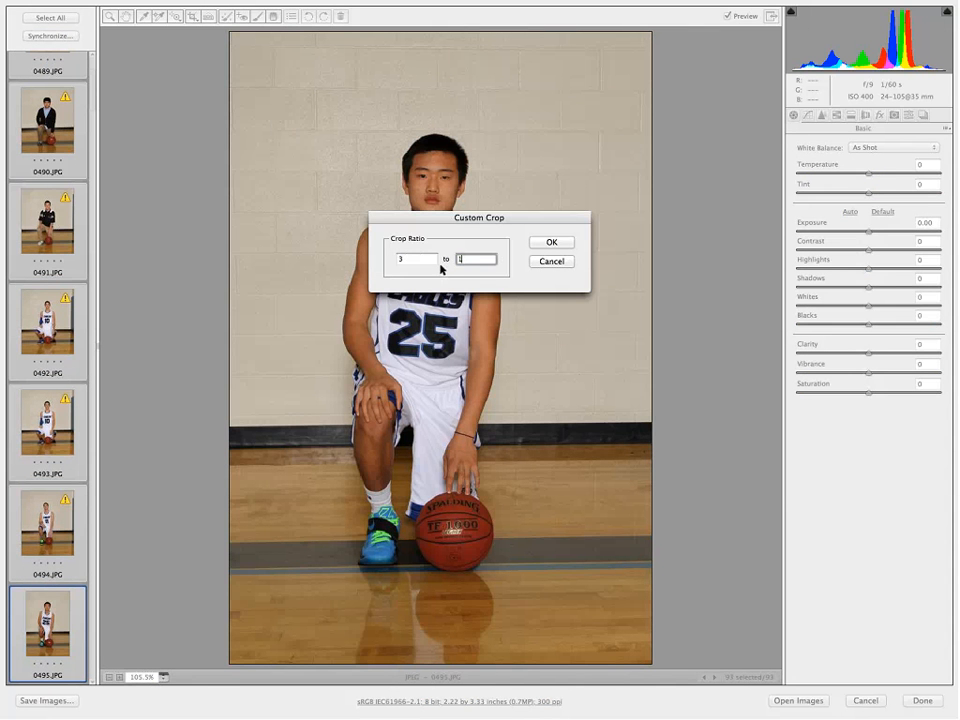
click(541, 242)
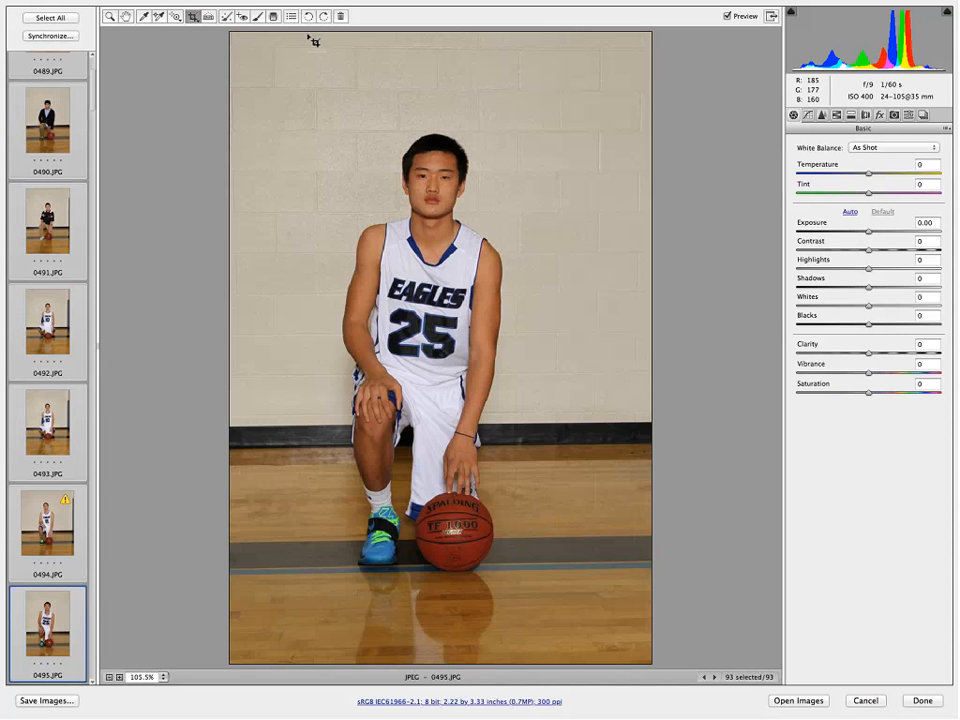
Try a full-height 3 to 16 crop centred on the player in all photos, and close Camera Raw without applying it
drag(307, 33, 421, 662)
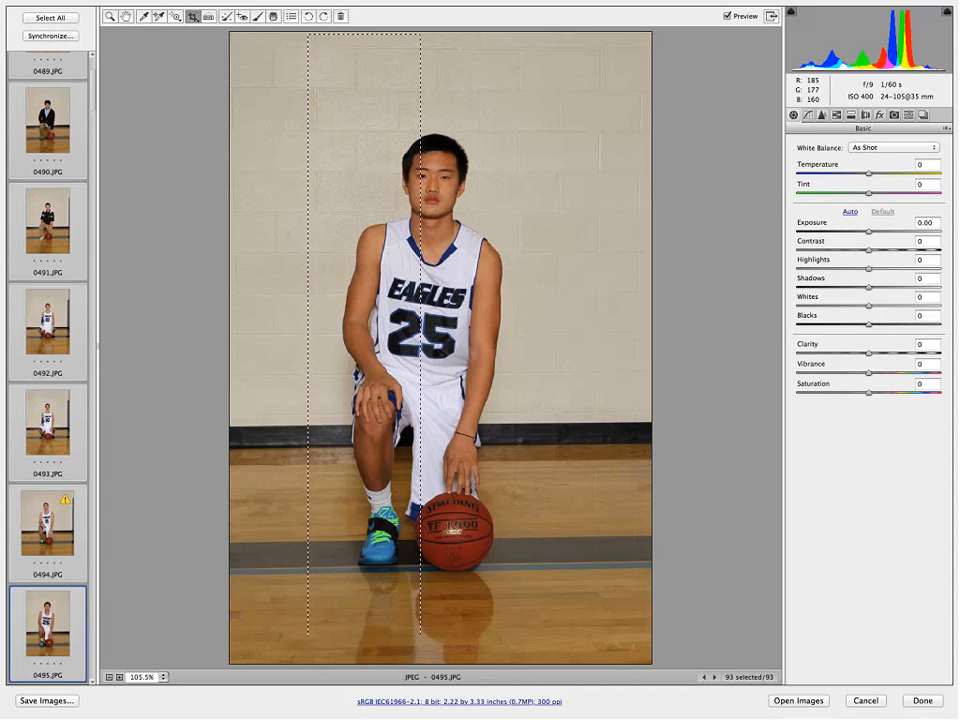
drag(358, 397, 415, 397)
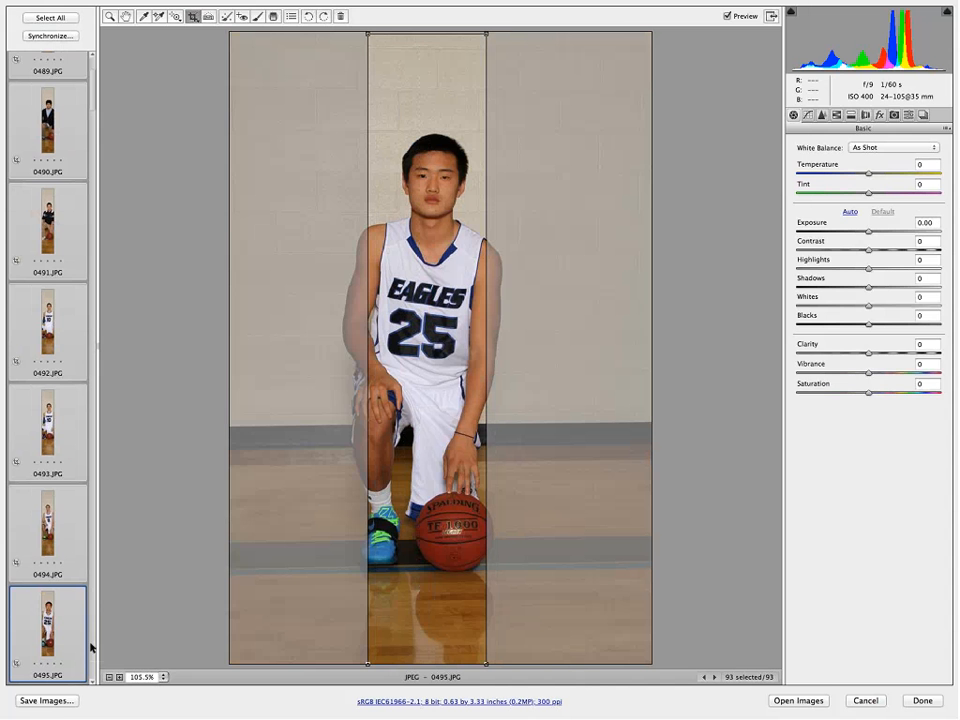
click(865, 700)
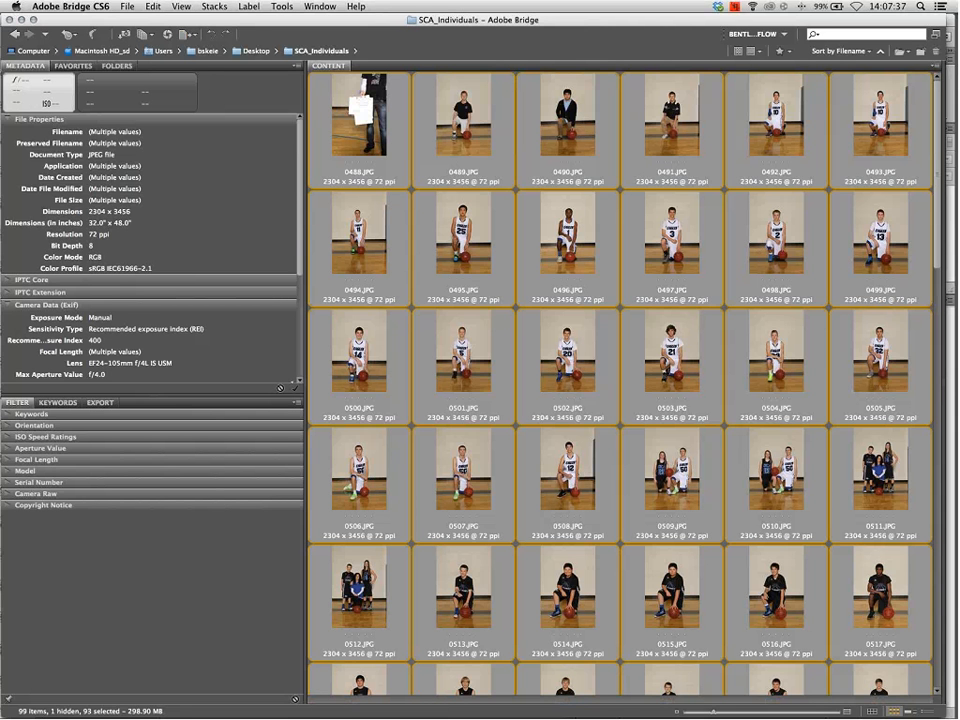
Reopen the photos in Camera Raw, draw a narrow 3 to 16 crop on all of them, centre it over the clipboard and apply it
key(super+r)
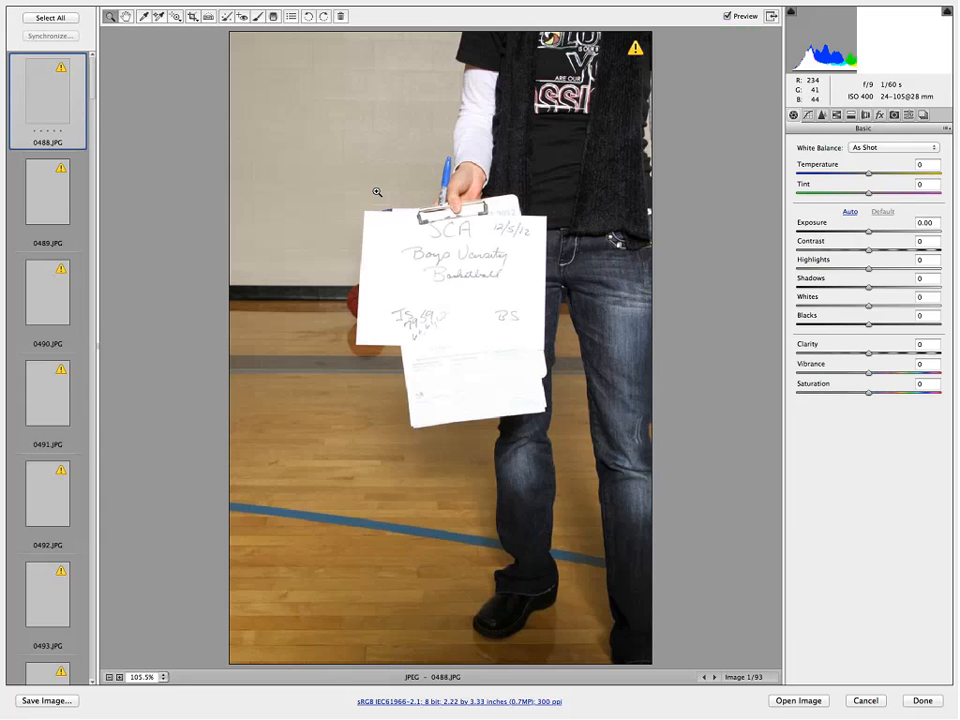
key(super+a)
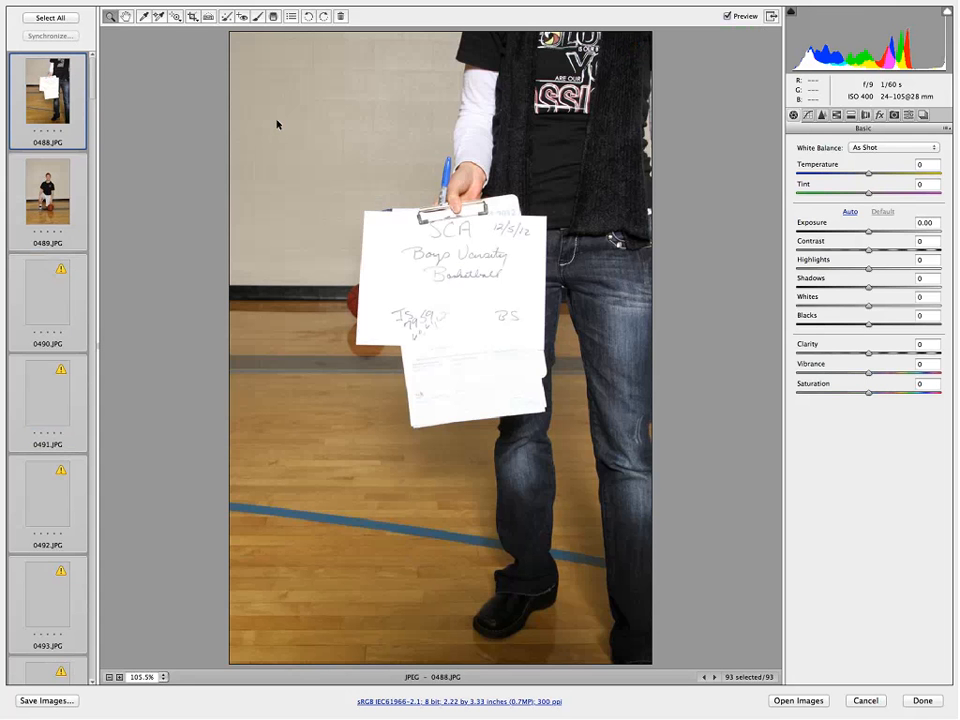
key(c)
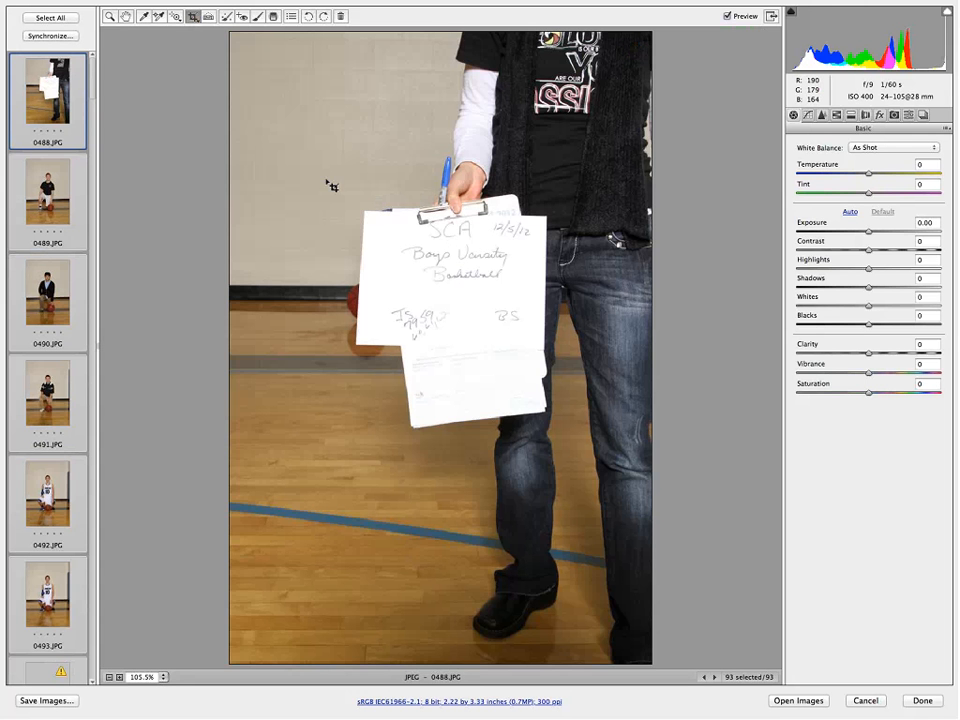
drag(355, 198, 528, 395)
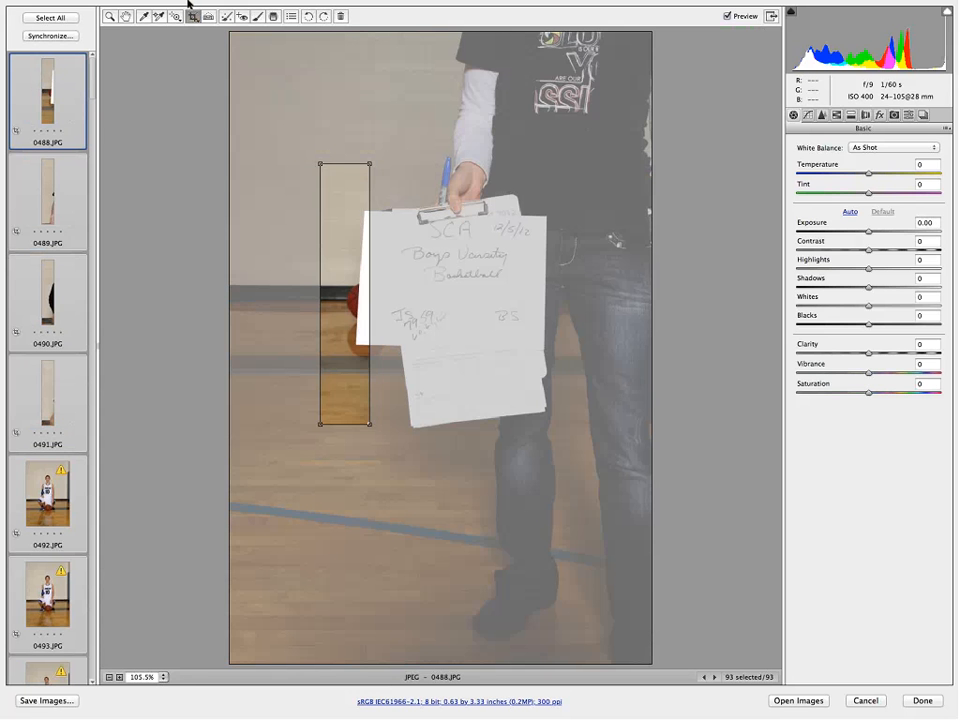
drag(354, 312, 441, 283)
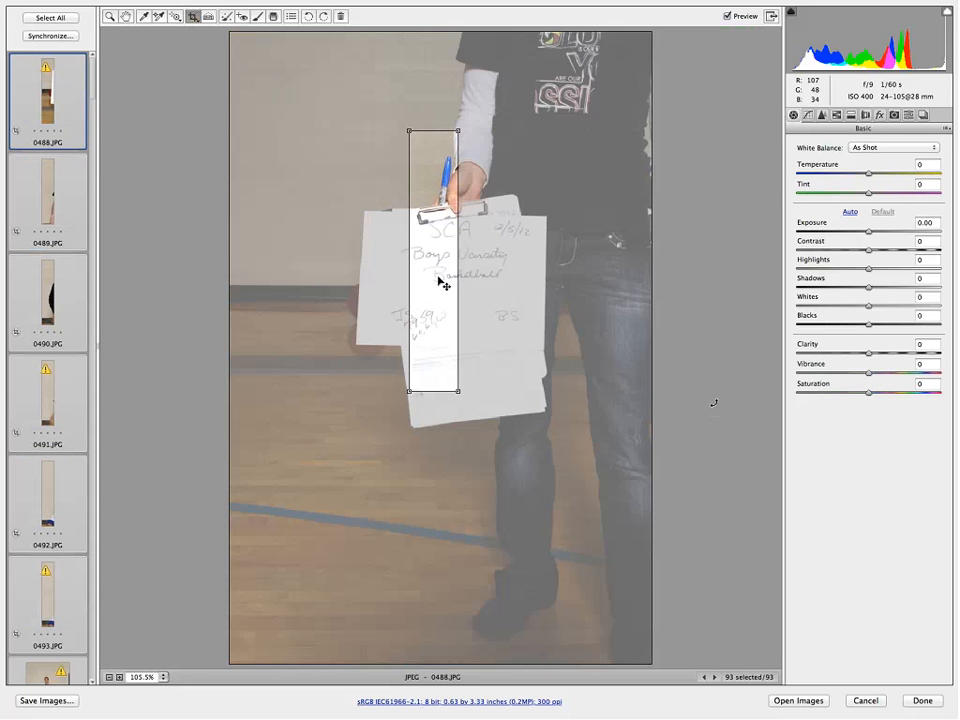
click(920, 701)
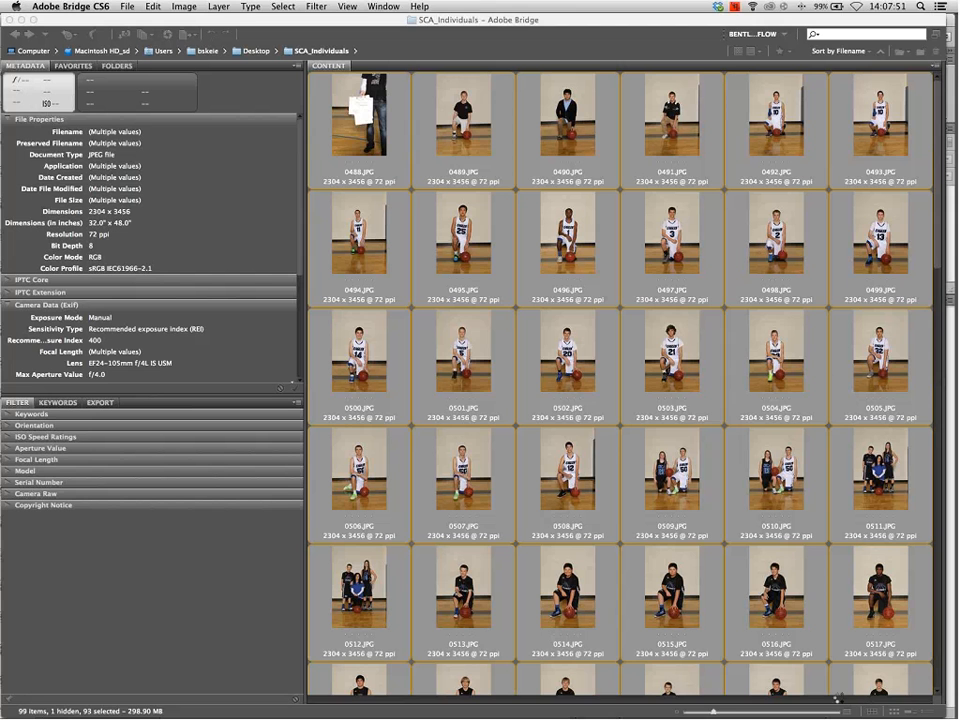
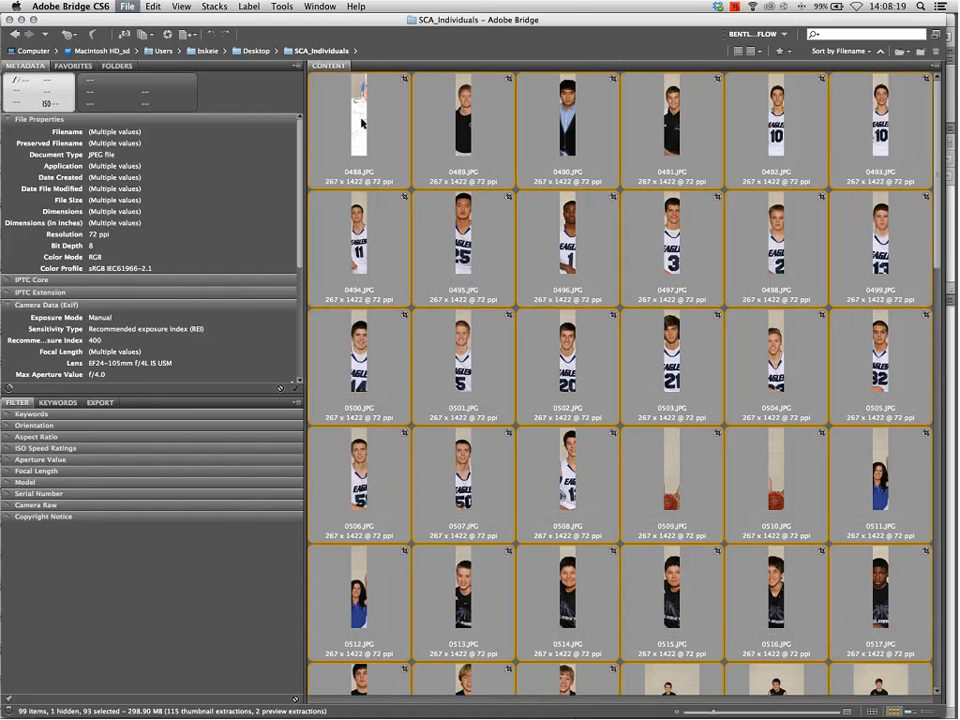
Reopen the photos in Camera Raw, clear the crop on 0488.JPG, select all photos and cancel without saving
key(super+r)
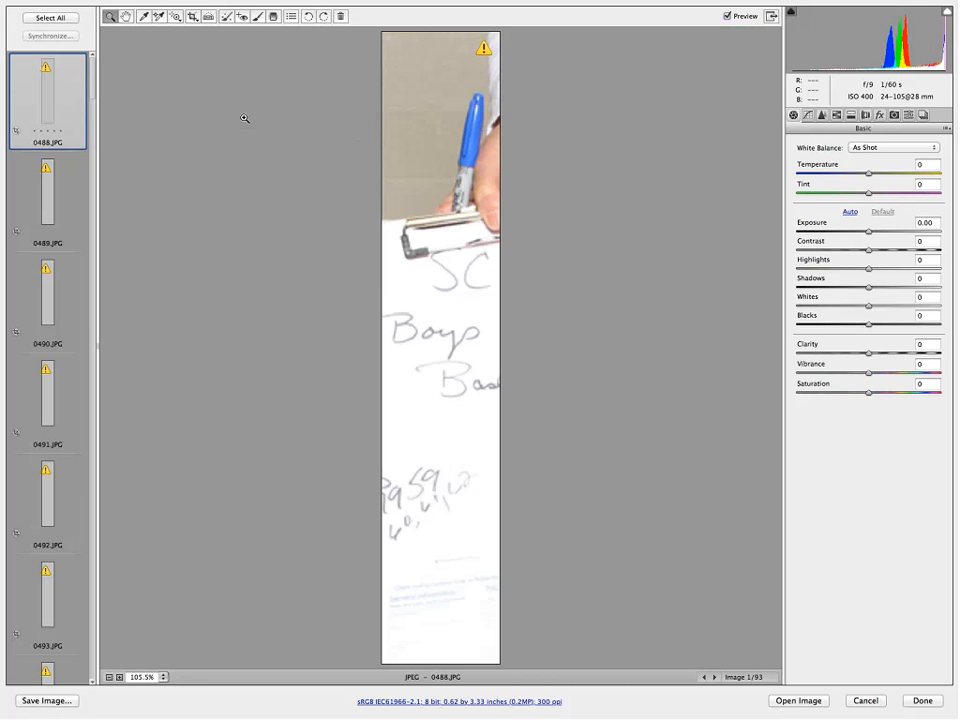
click(193, 18)
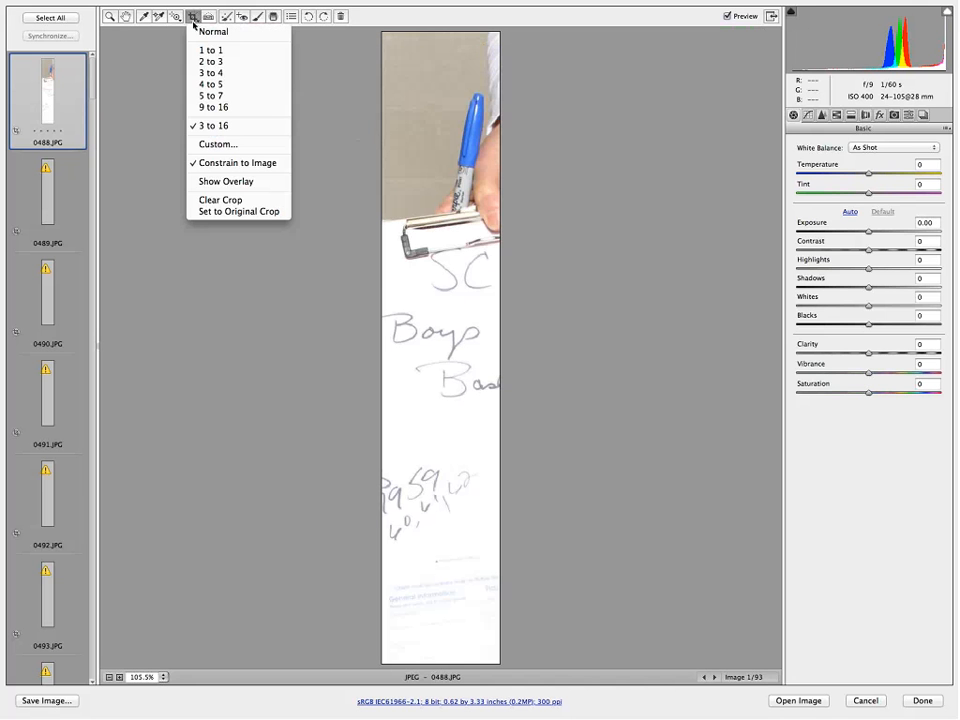
click(240, 203)
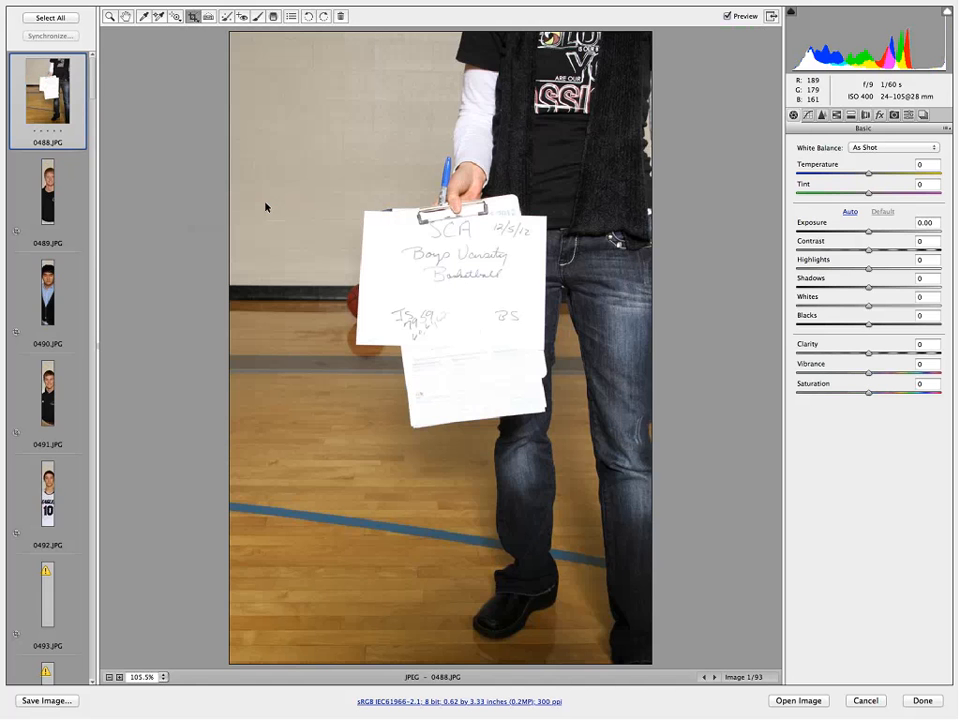
click(50, 17)
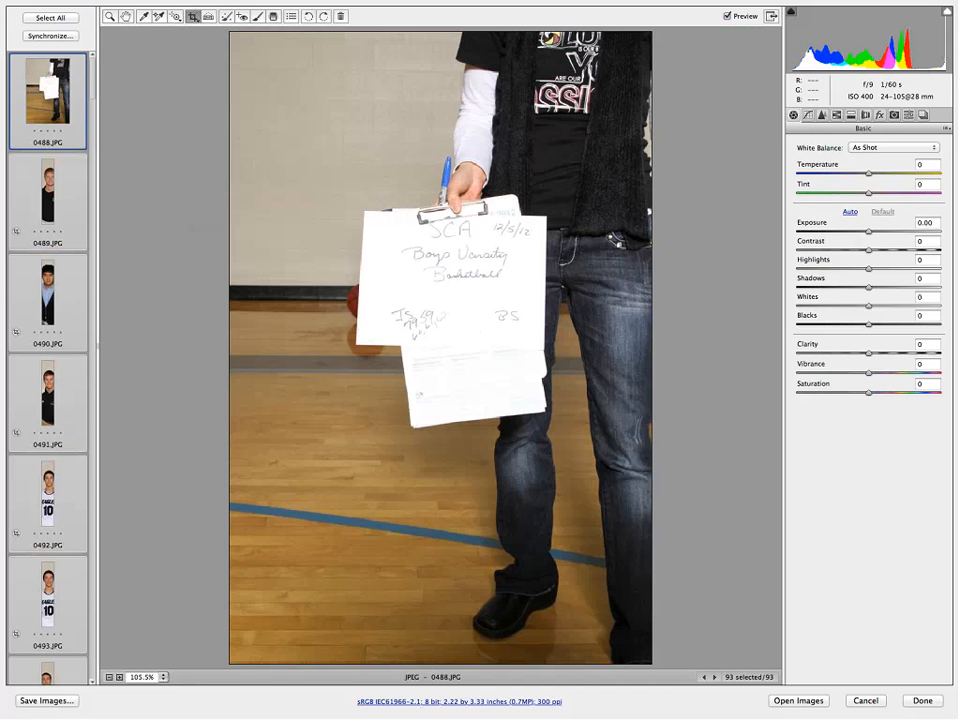
click(866, 702)
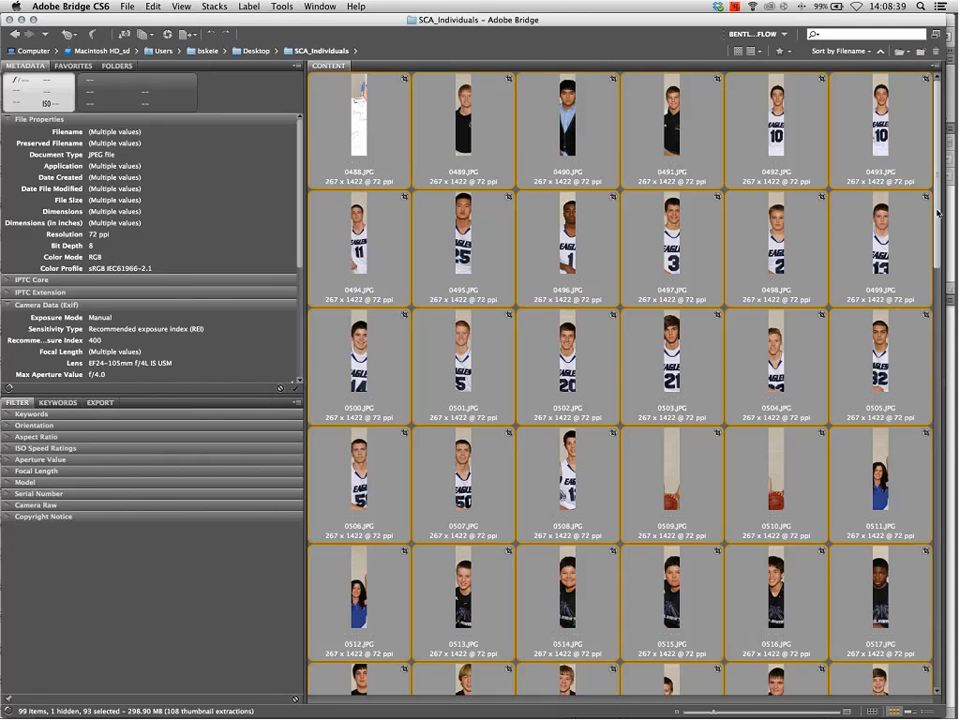
Widen the content area to eight thumbnails per row and select photo 0489.JPG
click(288, 517)
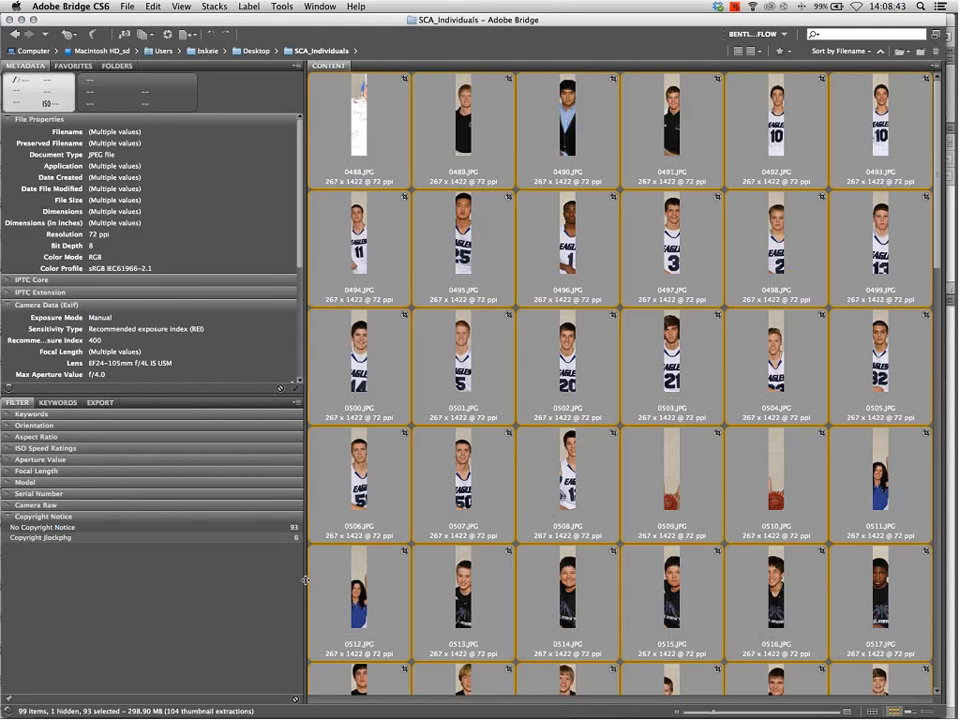
drag(305, 580, 152, 570)
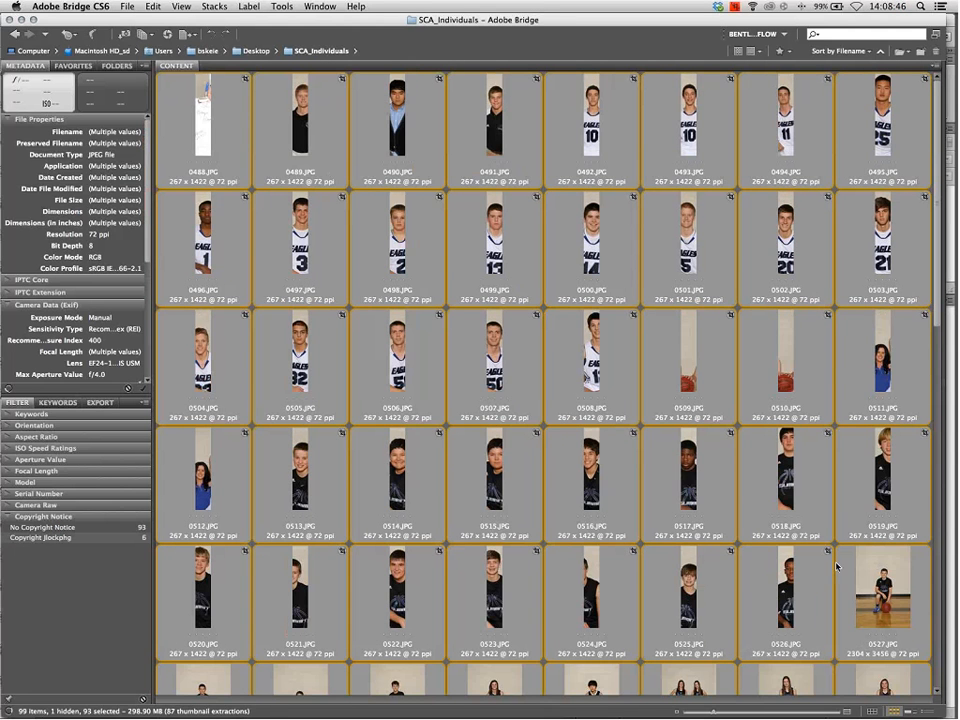
click(300, 585)
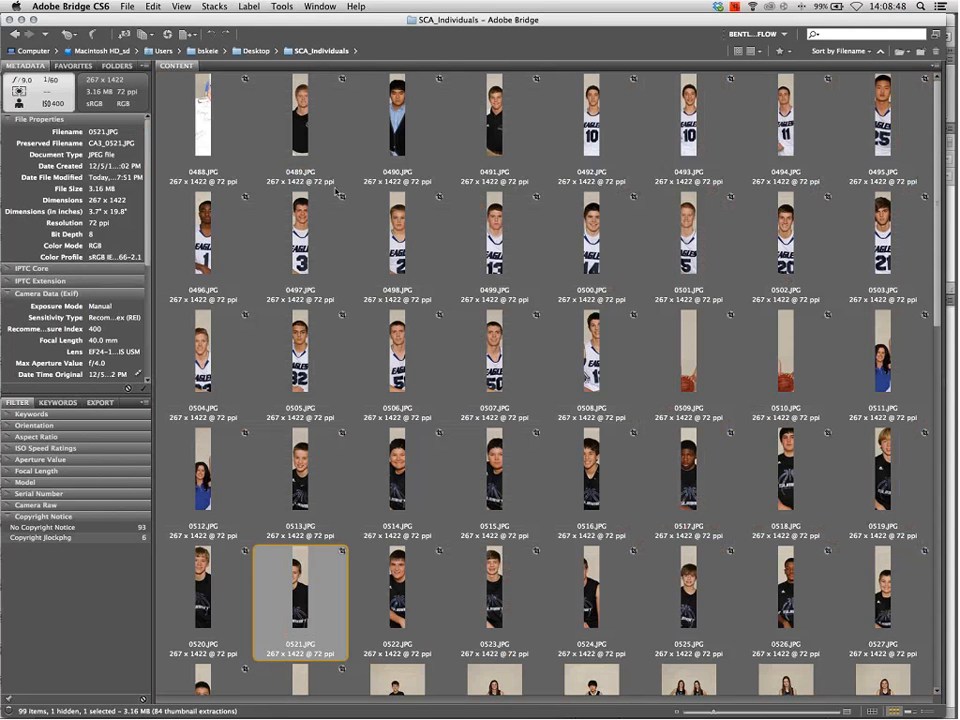
click(297, 170)
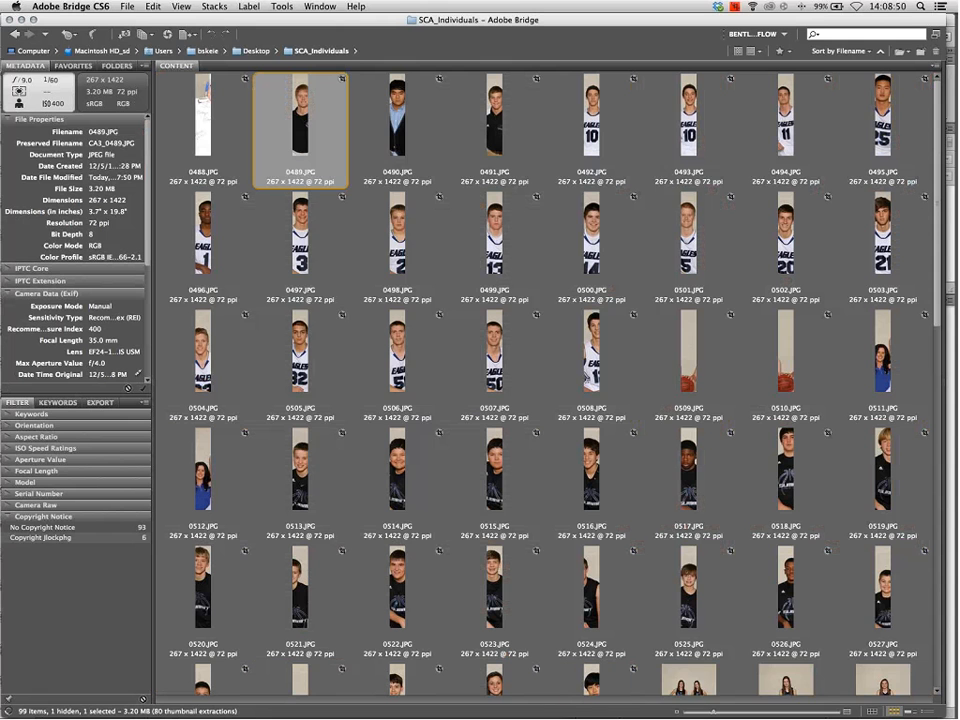
Select all photos in the SCA_Individuals folder and clear their Camera Raw develop settings
right_click(303, 117)
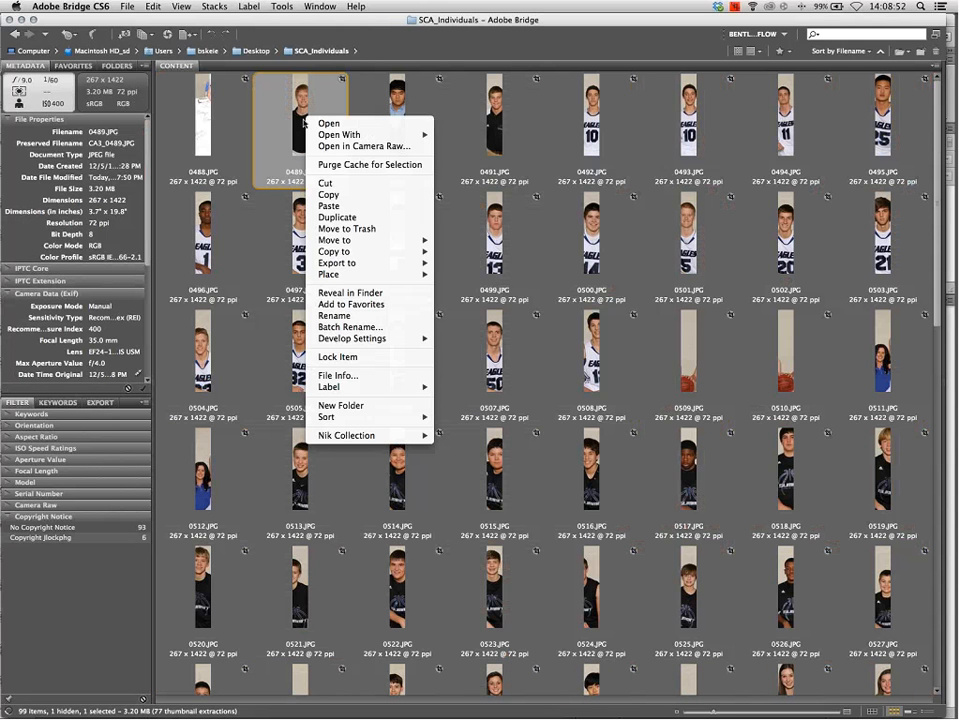
key(super+a)
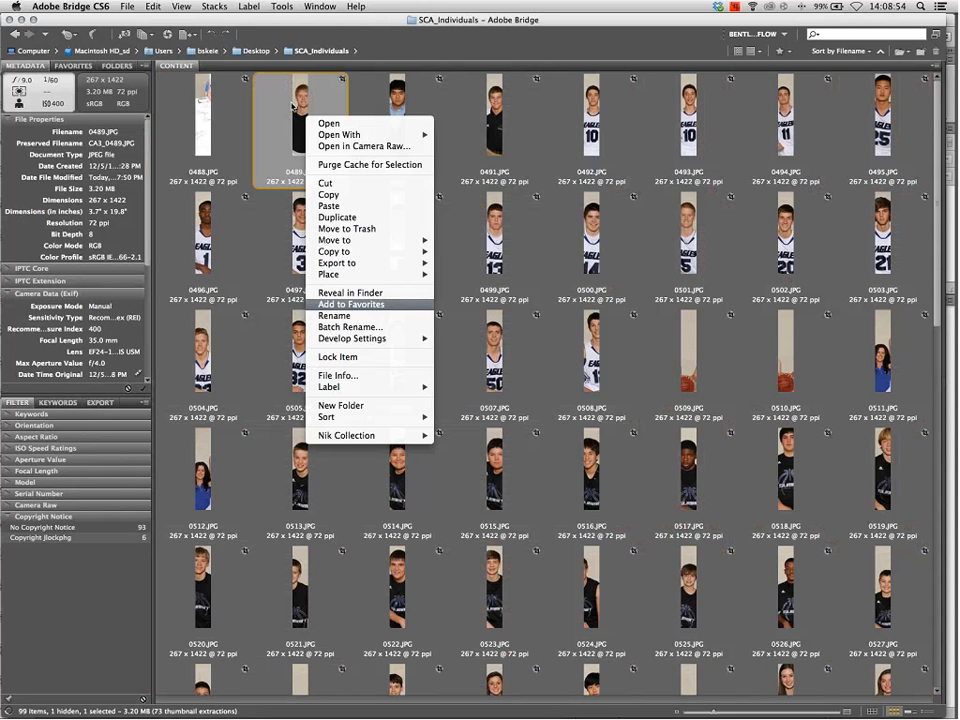
click(294, 106)
key(super+a)
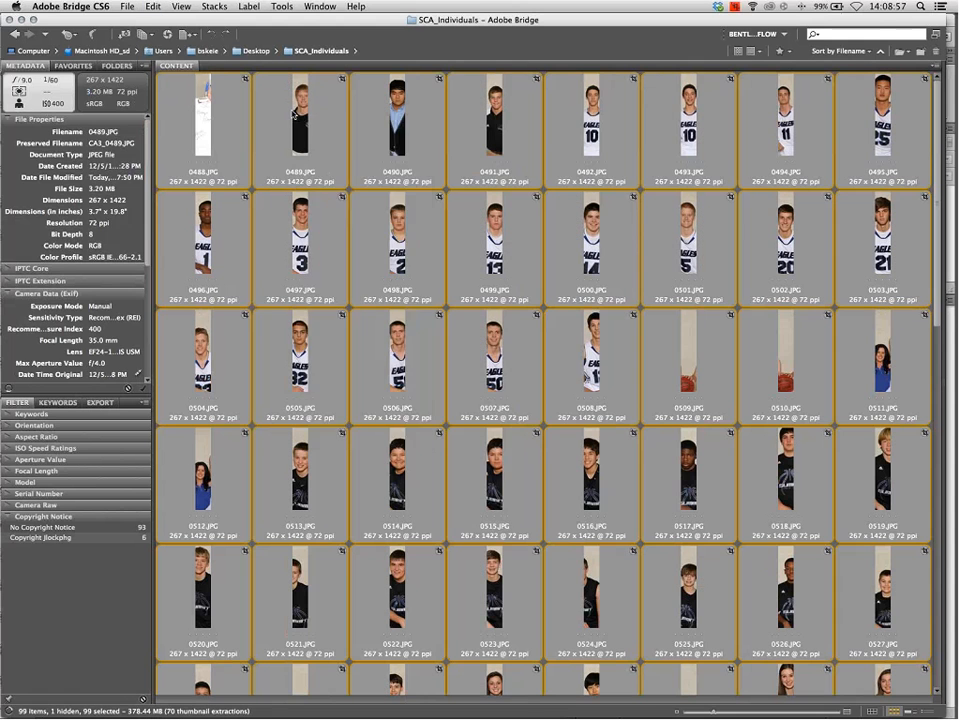
right_click(301, 113)
mouse_move(352, 338)
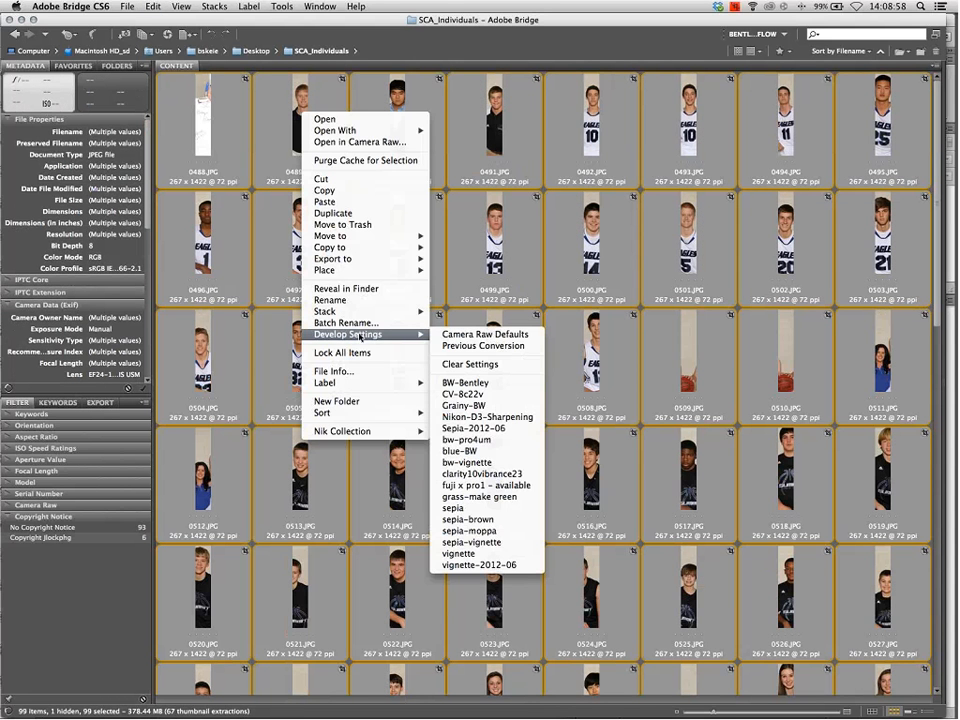
click(505, 366)
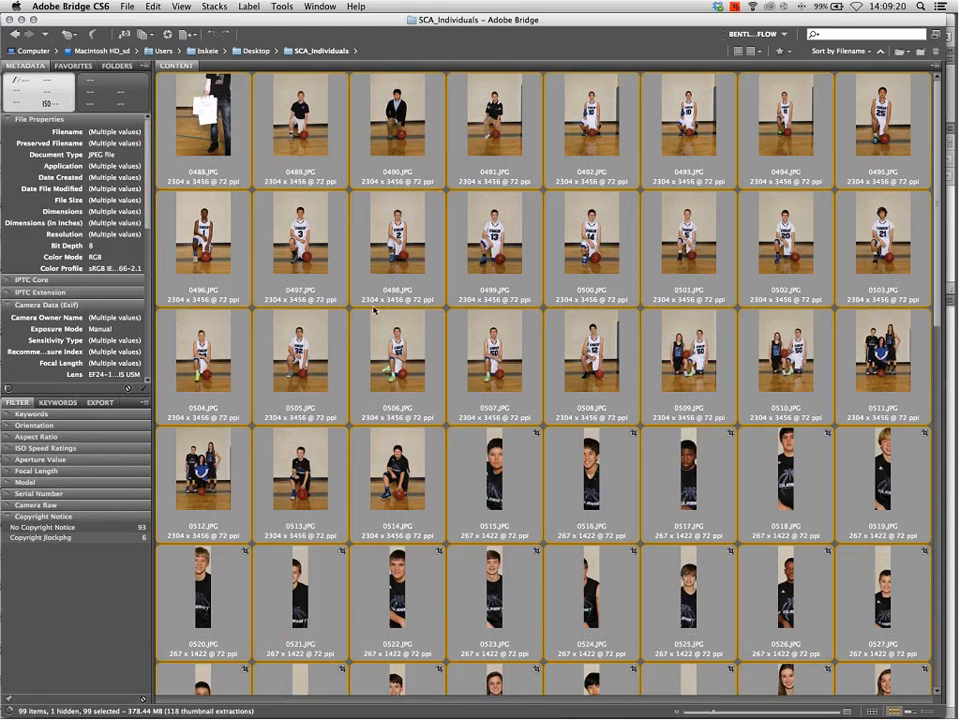
right_click(297, 113)
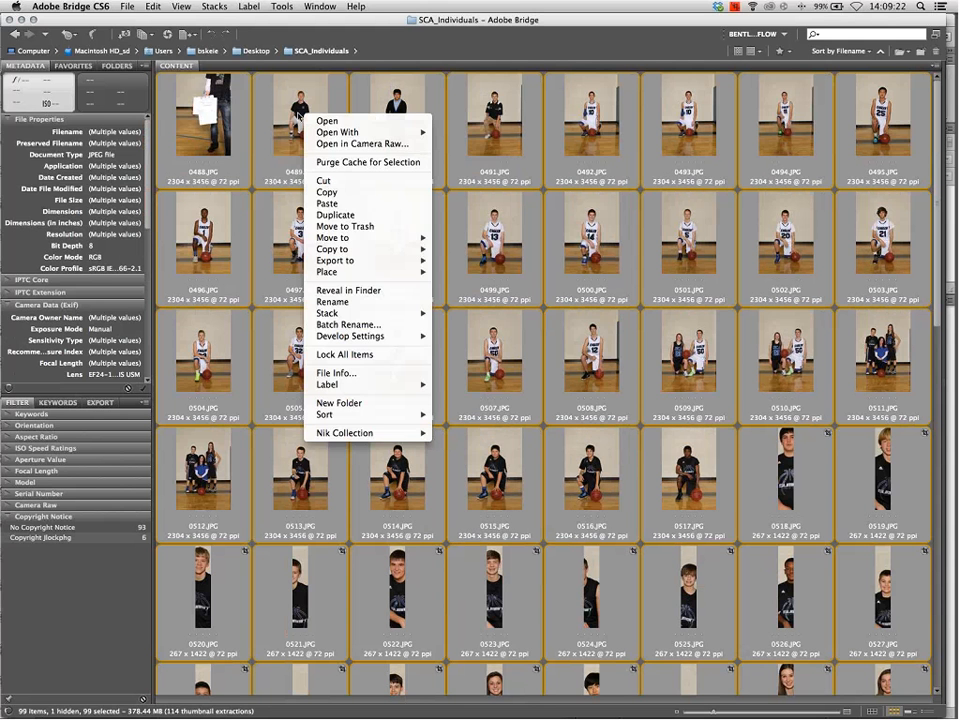
mouse_move(387, 342)
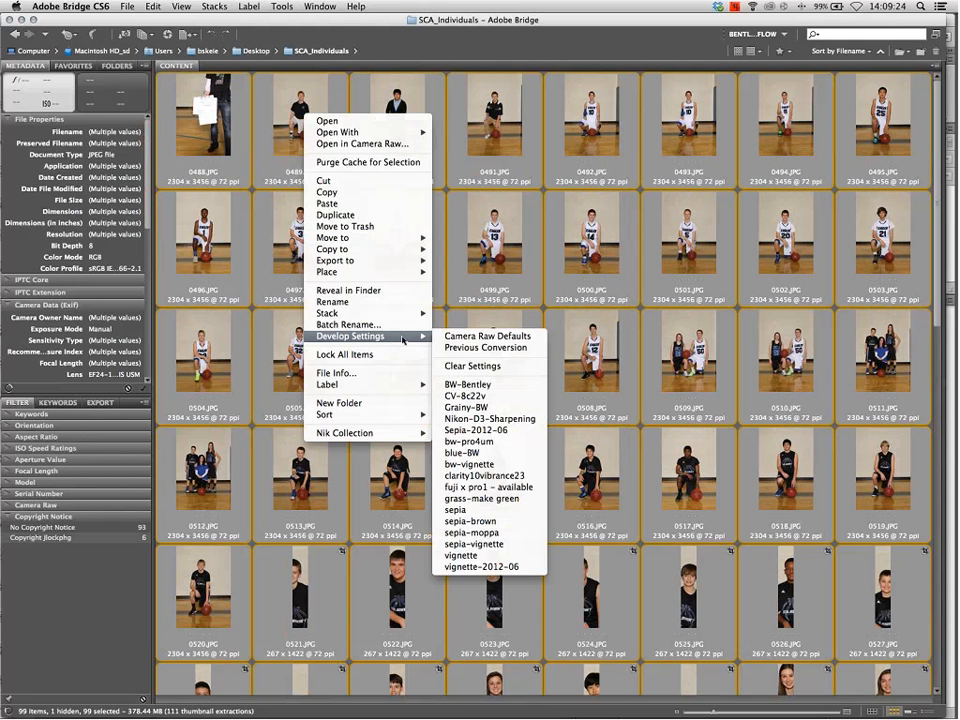
click(519, 23)
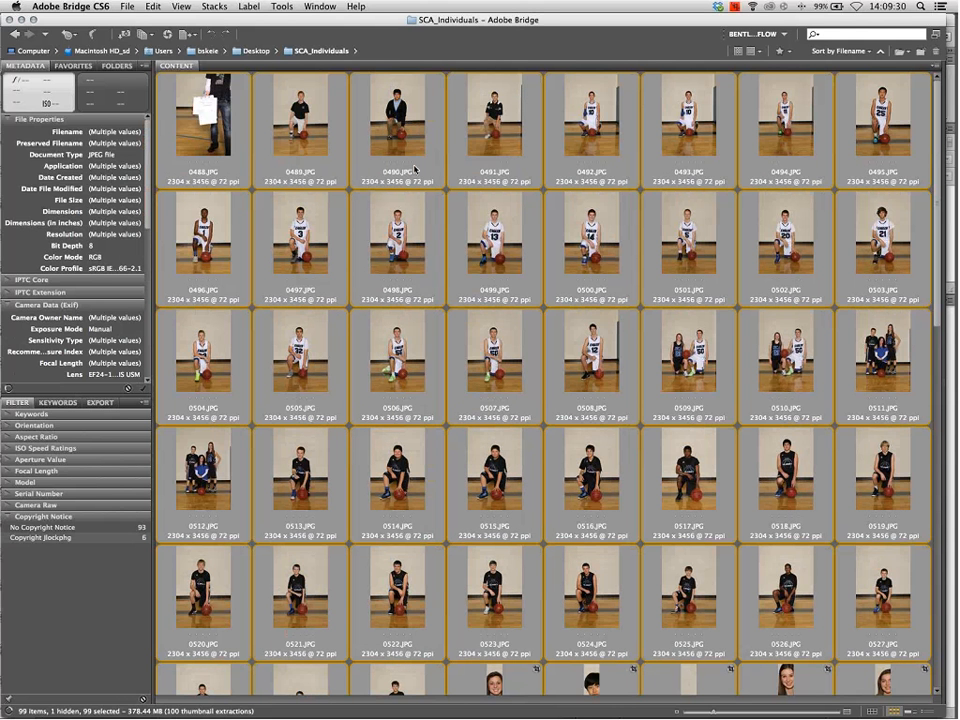
Reduce the selection to the first row of photos, 0488.JPG to 0495.JPG
click(282, 6)
mouse_move(330, 148)
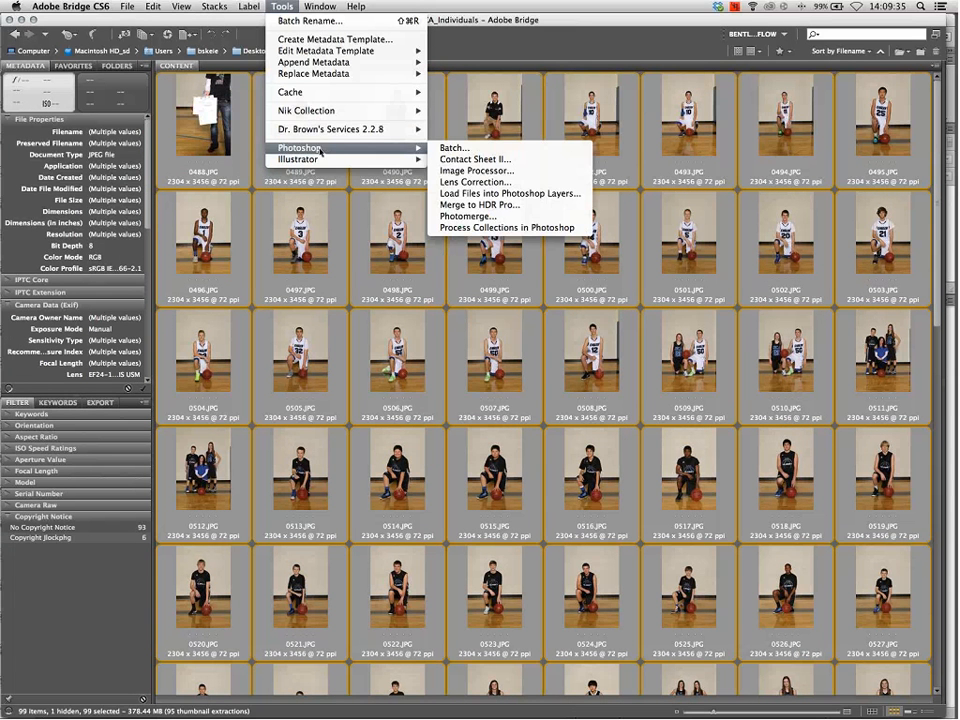
click(488, 172)
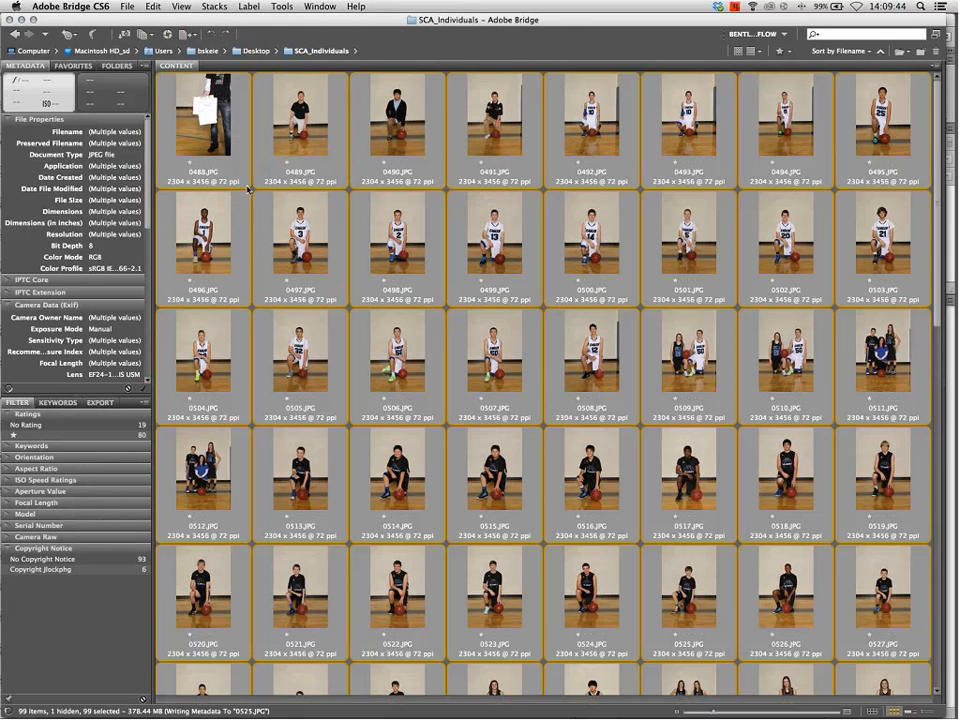
click(257, 196)
click(219, 149)
shift+click(868, 140)
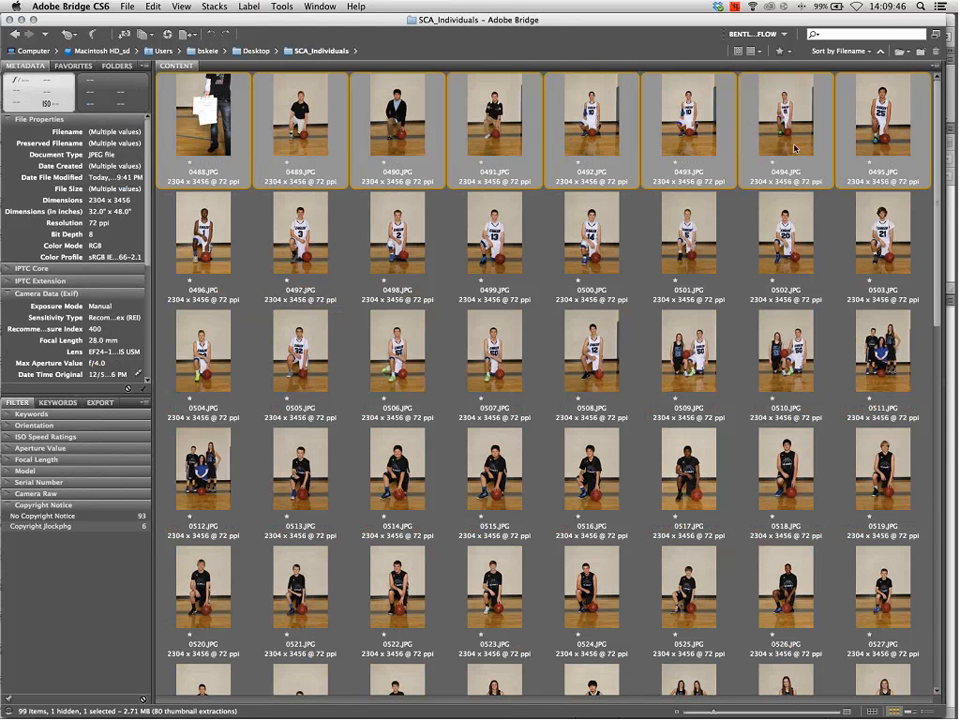
click(282, 6)
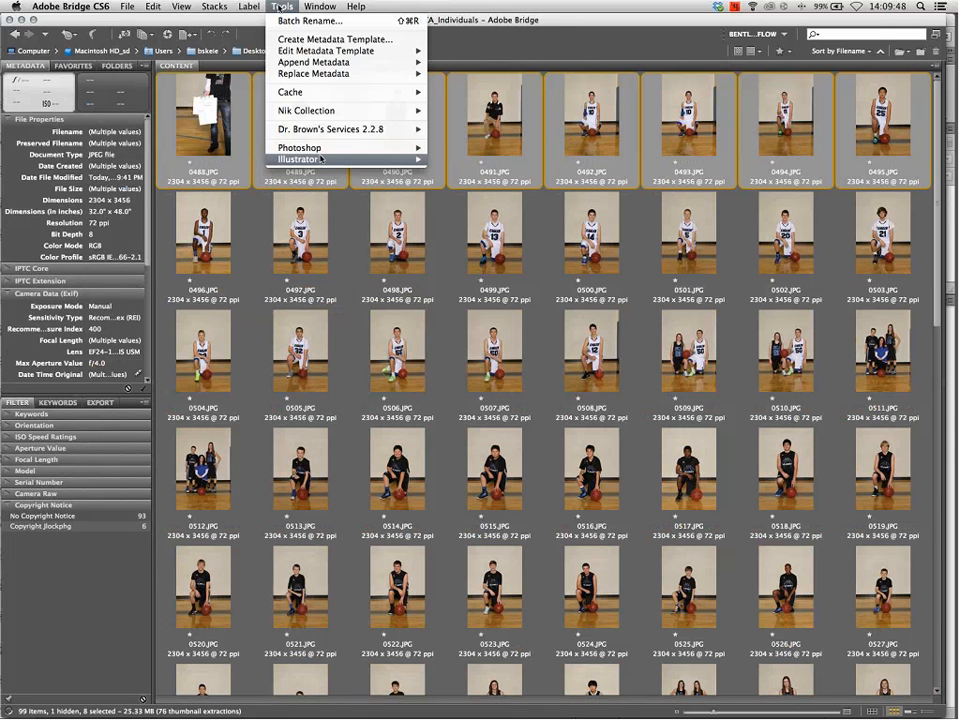
click(565, 183)
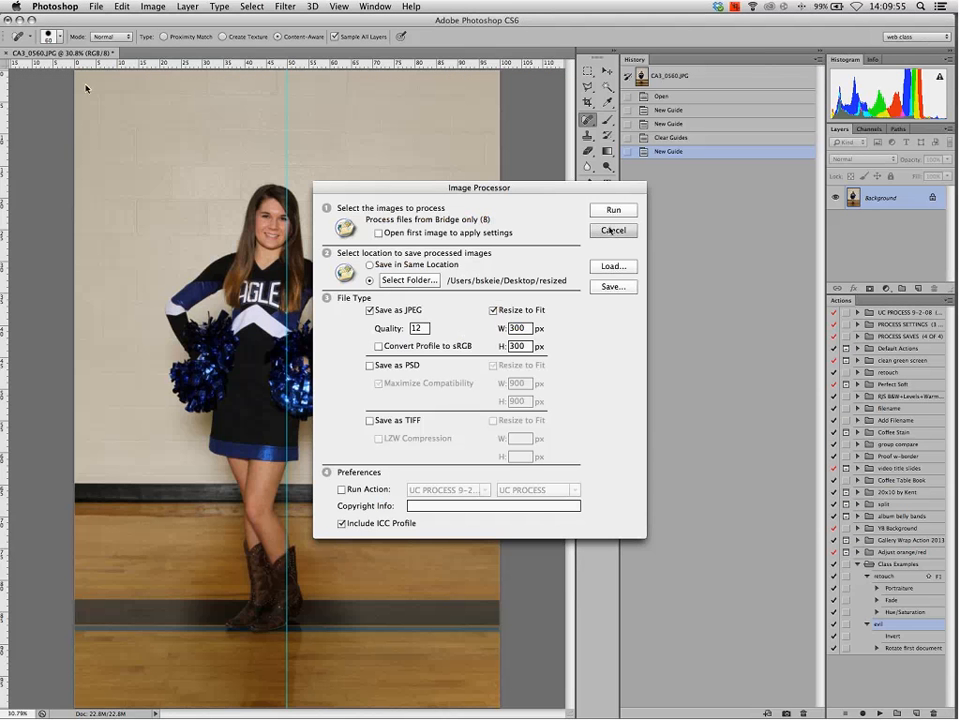
click(613, 230)
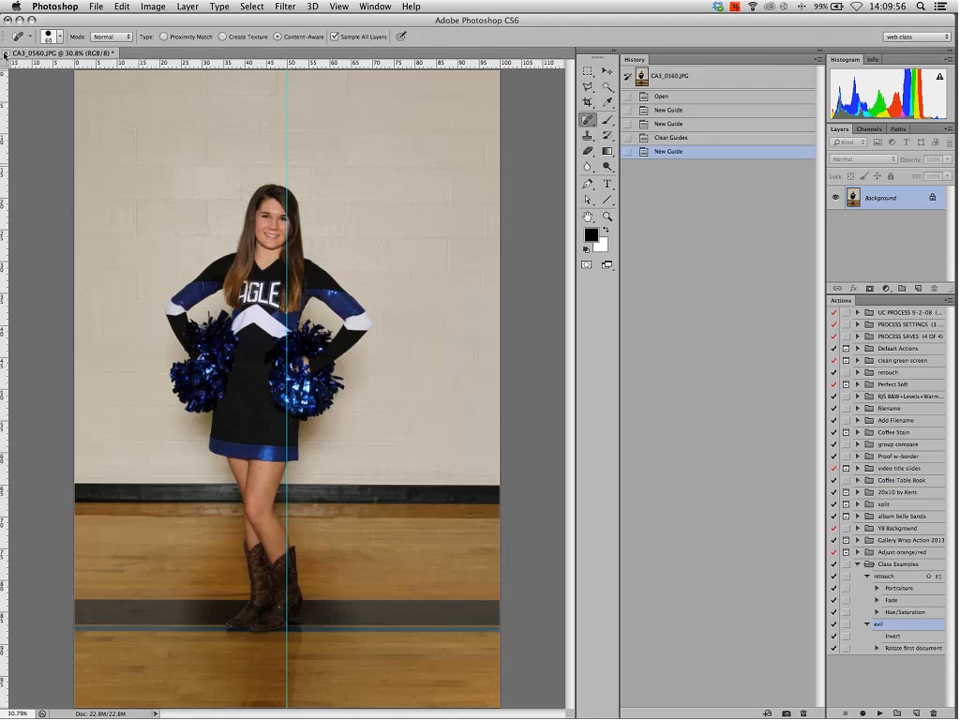
Close CA3_0560.JPG in Photoshop without saving and return to the SCA_Individuals window in Bridge
click(6, 52)
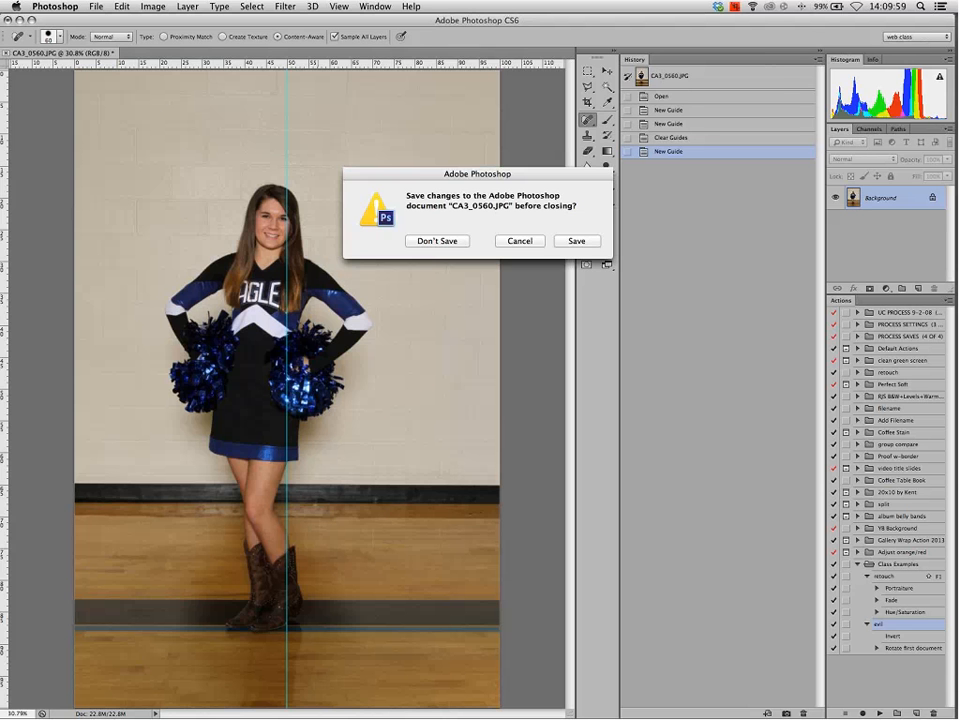
click(430, 241)
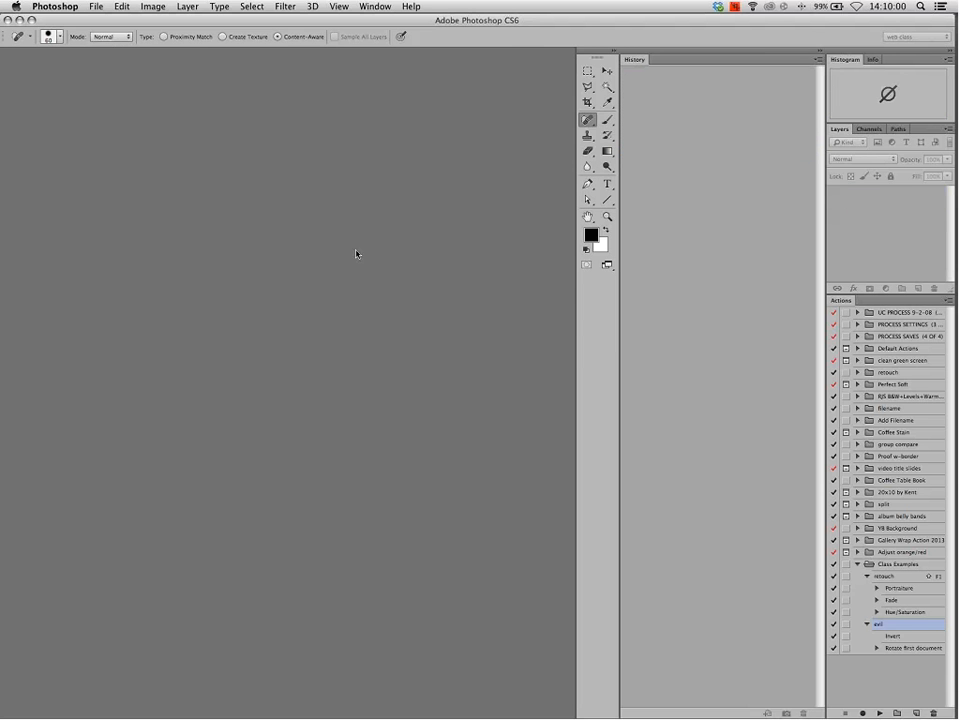
key(F3)
key(ctrl+Up)
click(216, 297)
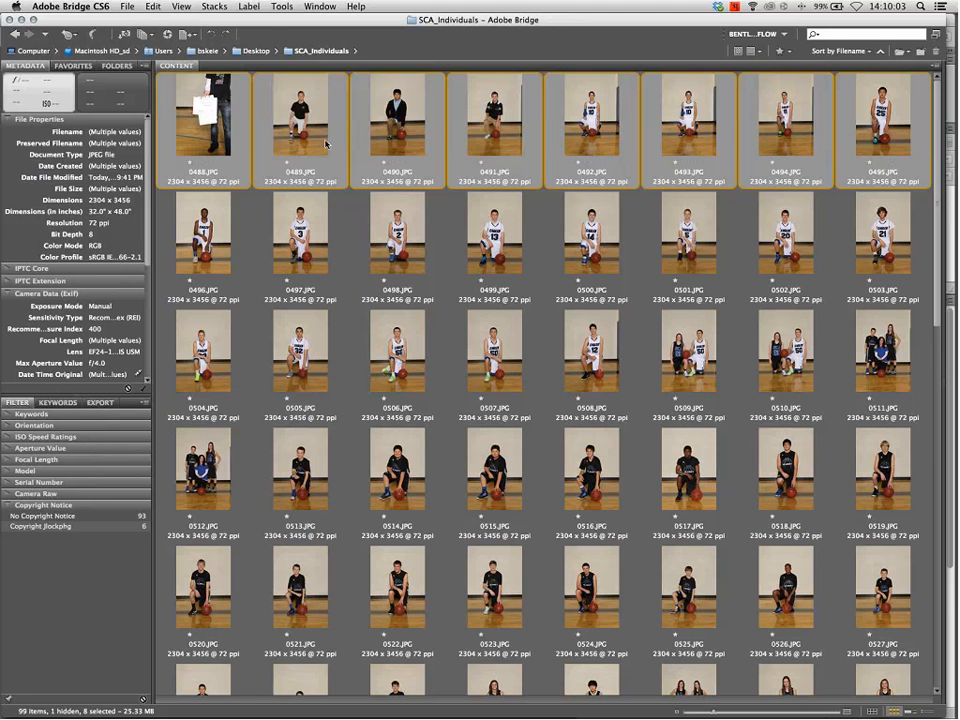
click(282, 7)
mouse_move(325, 161)
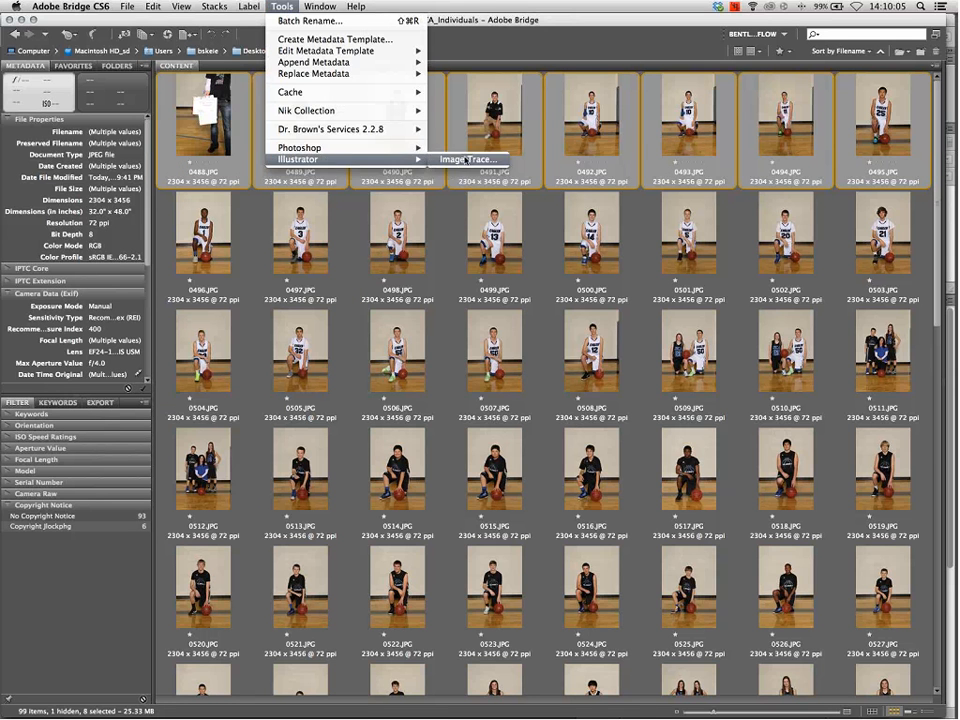
mouse_move(415, 148)
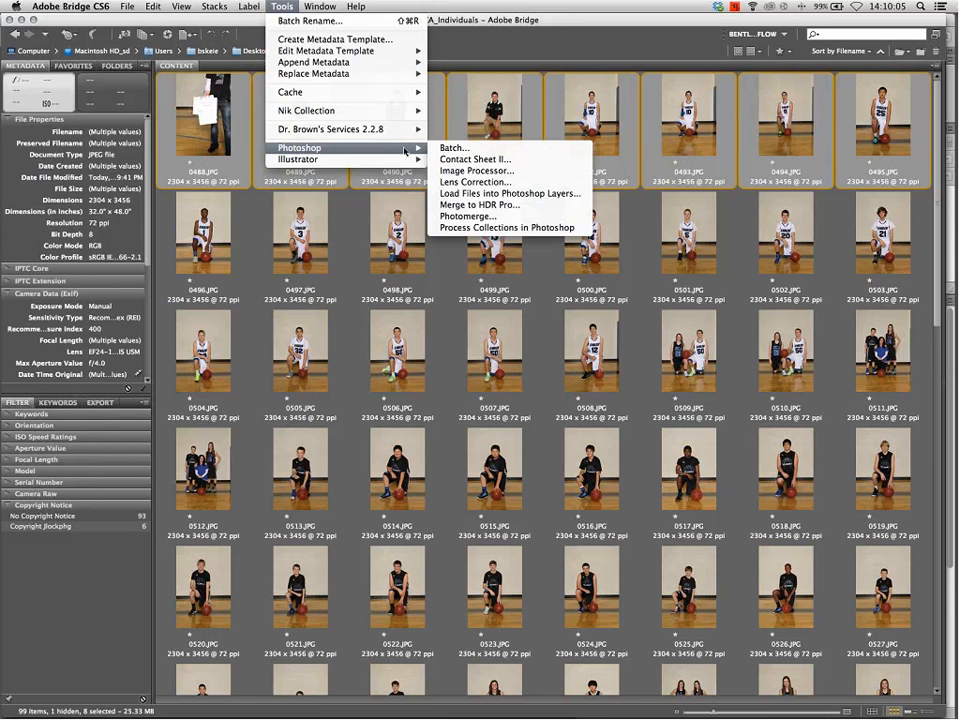
click(461, 171)
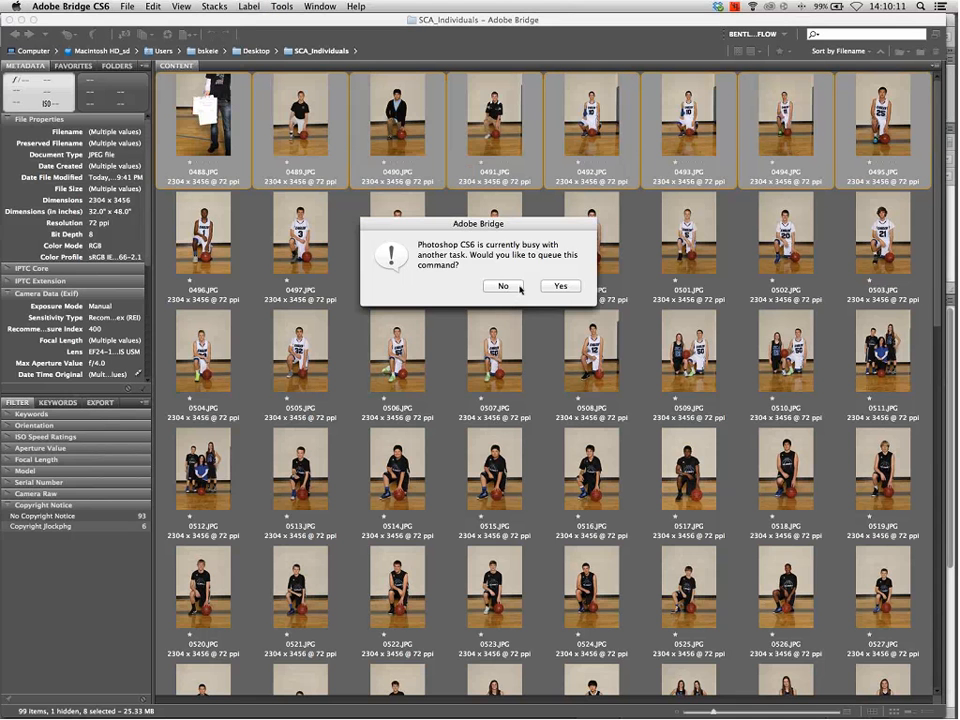
click(520, 287)
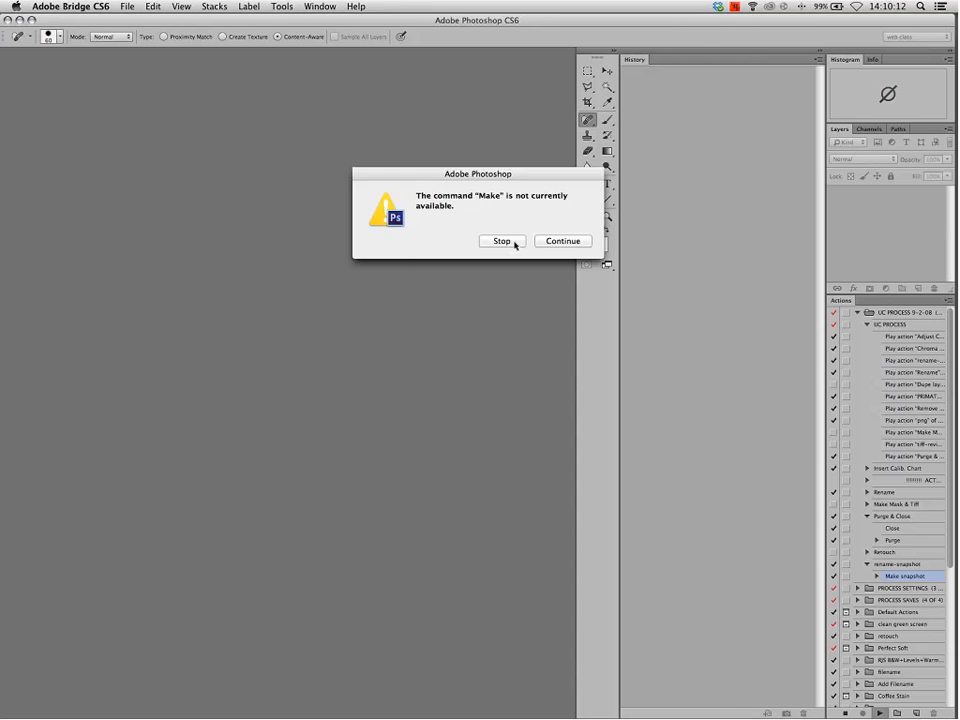
click(512, 244)
key(F3)
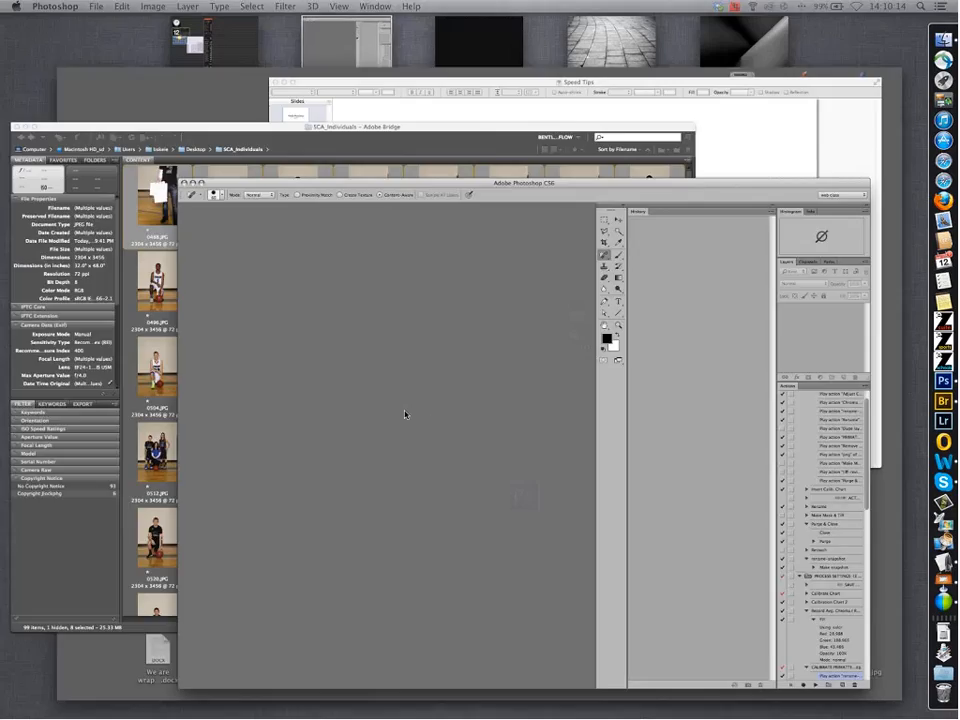
click(352, 130)
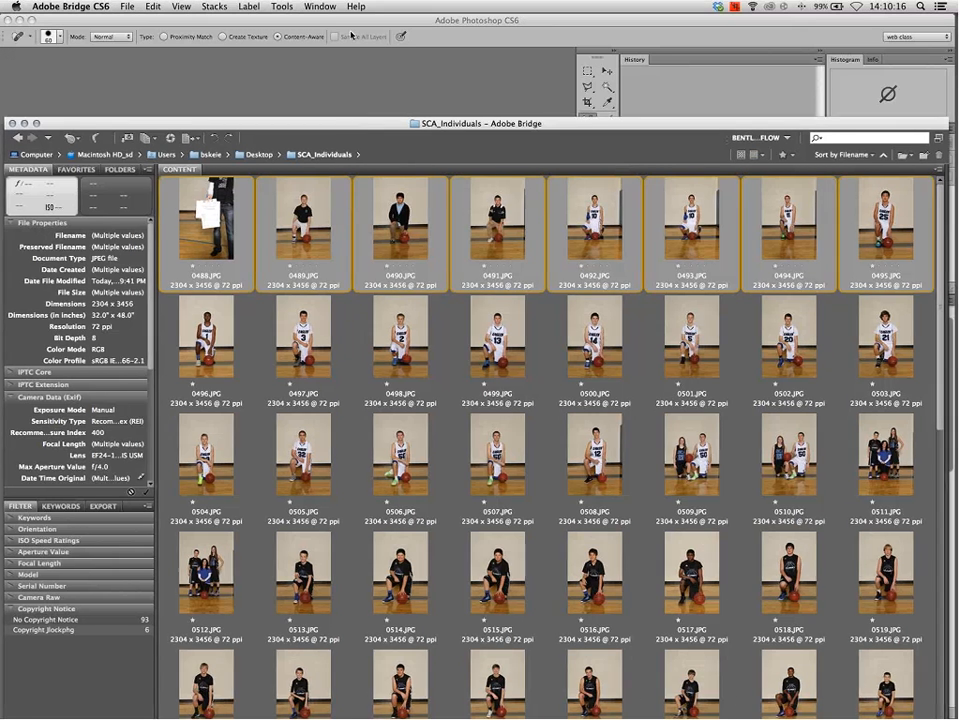
double_click(352, 127)
Send the eight selected photos to Photoshop's Image Processor and choose to save the results in the same location
click(281, 6)
mouse_move(323, 149)
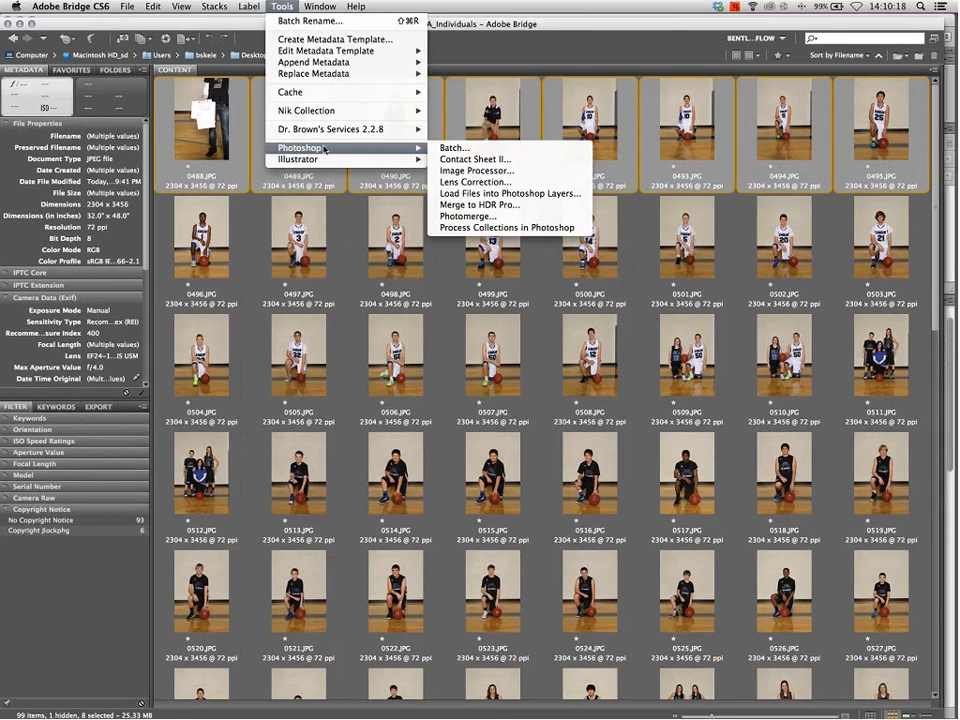
click(475, 171)
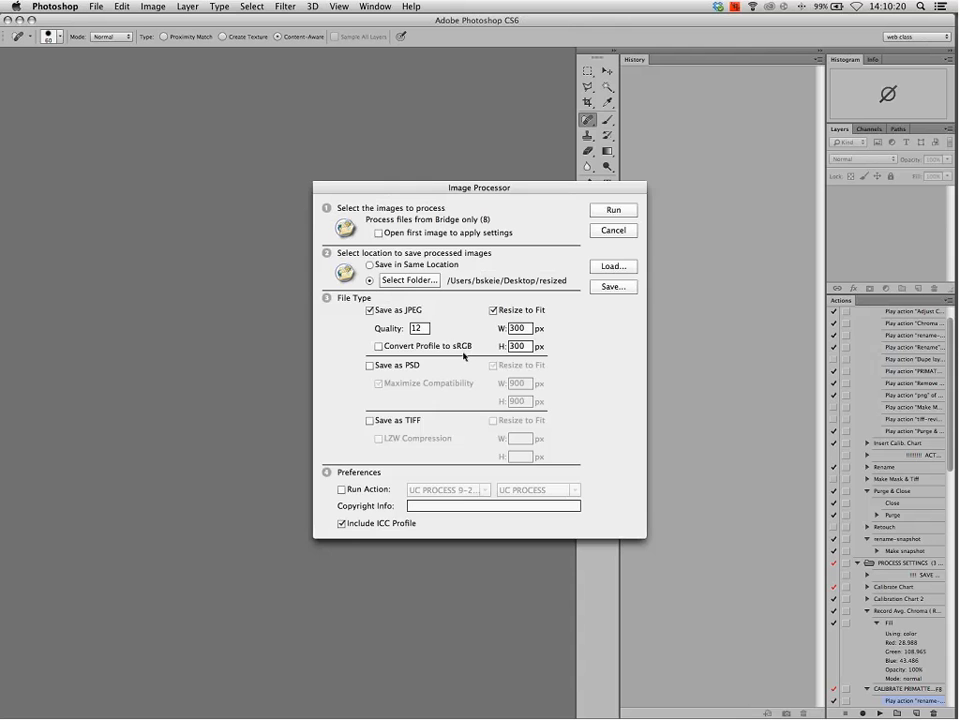
drag(427, 187, 307, 105)
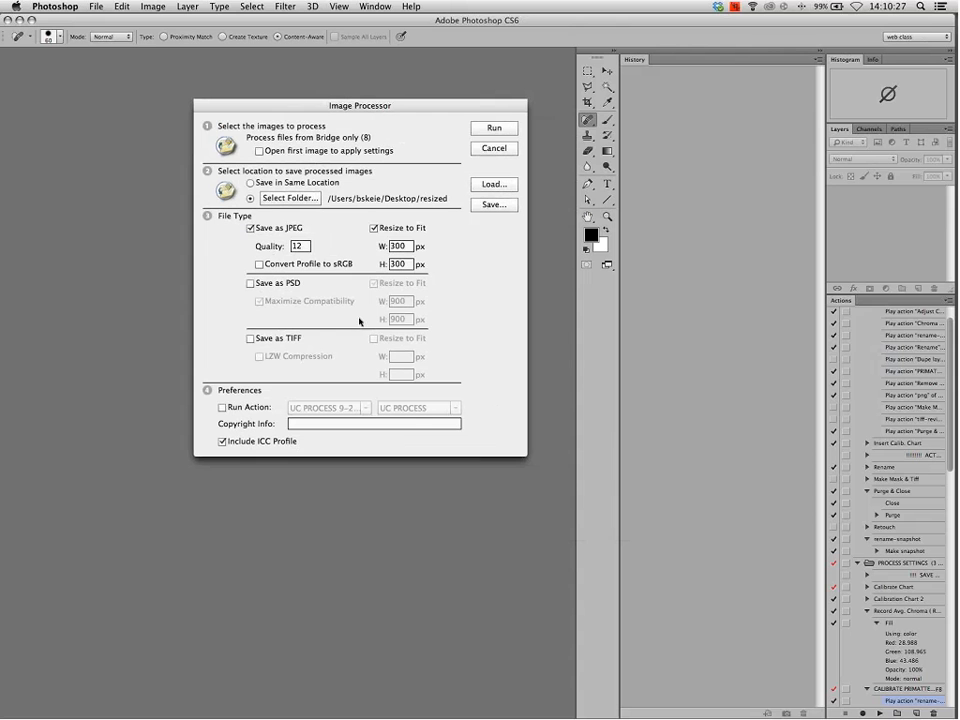
click(250, 183)
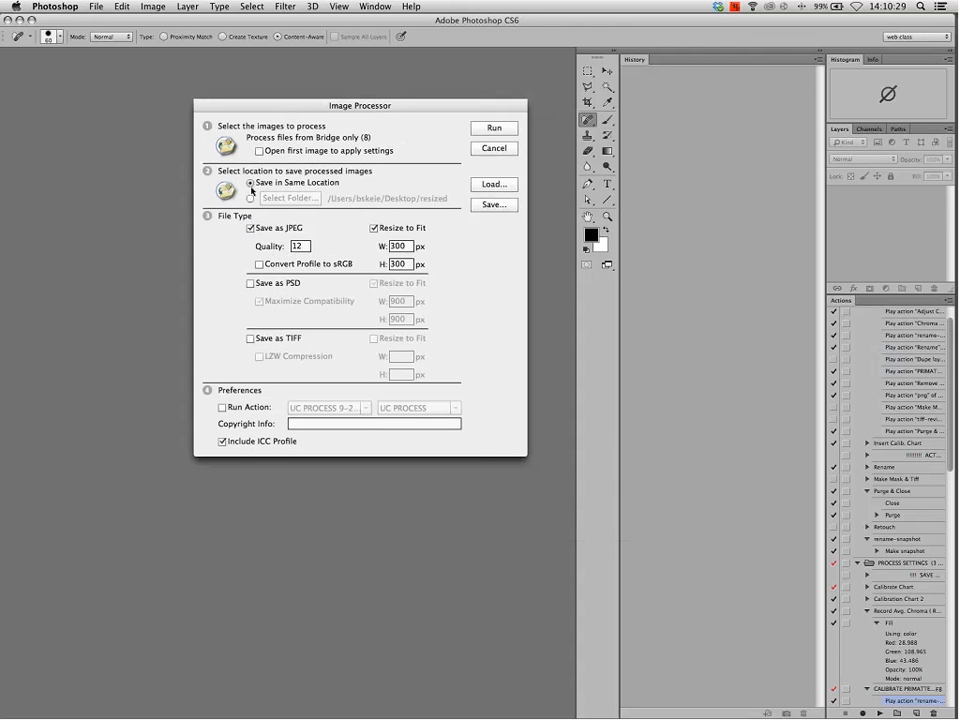
Enable PSD output in addition to JPEG and set the JPEG quality to 10
click(250, 283)
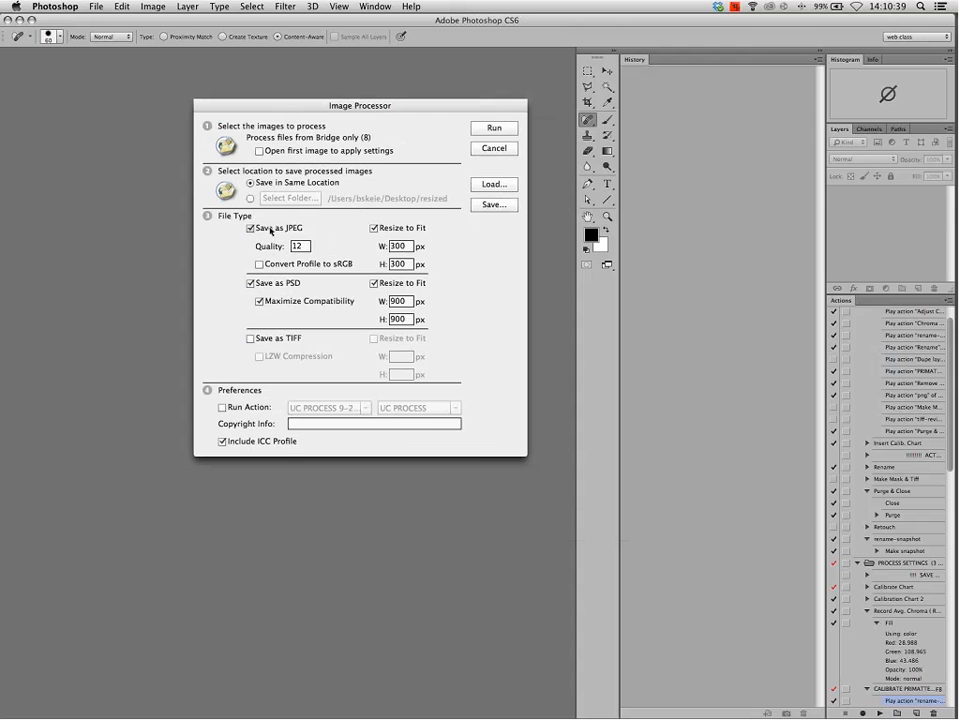
key(Tab)
text(10)
Set the PSD resize dimensions to 1200 by 1200 px and run the Image Processor
click(405, 301)
drag(408, 301, 363, 304)
text(1200)
key(Tab)
text(1200)
click(403, 300)
click(410, 320)
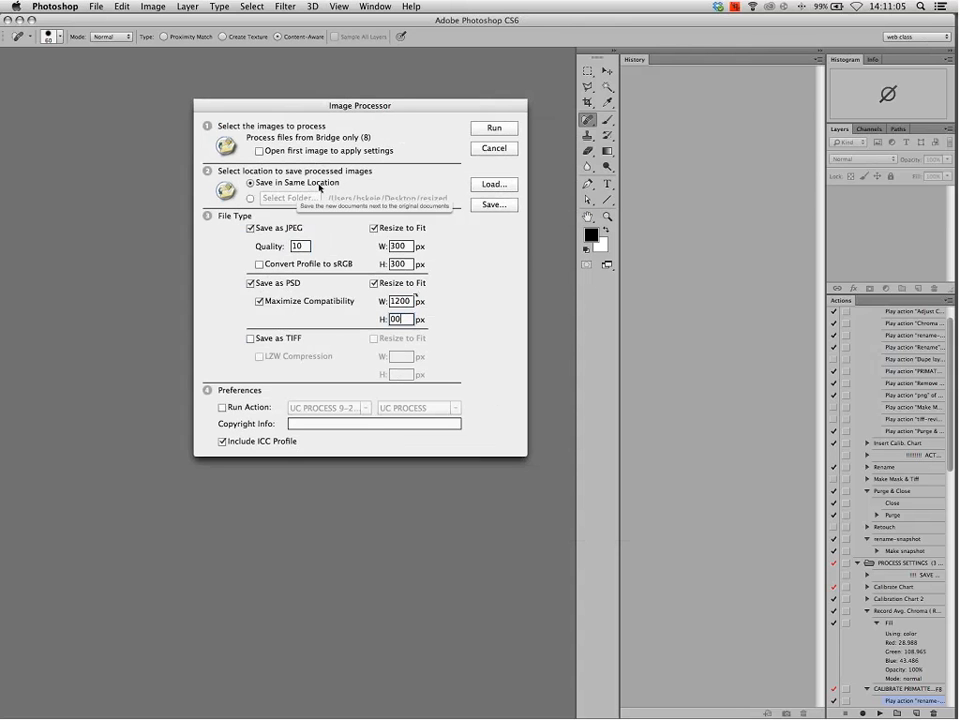
click(486, 129)
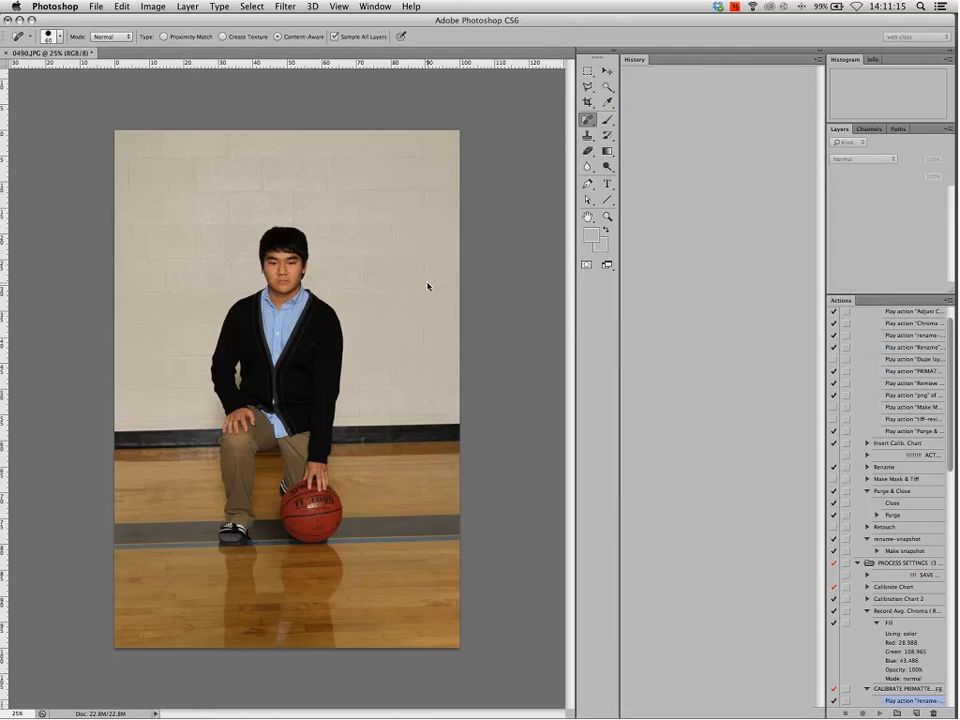
Switch to Bridge, expand SCA_Individuals in the folder tree and view the processed files in its JPEG subfolder
key(ctrl+Up)
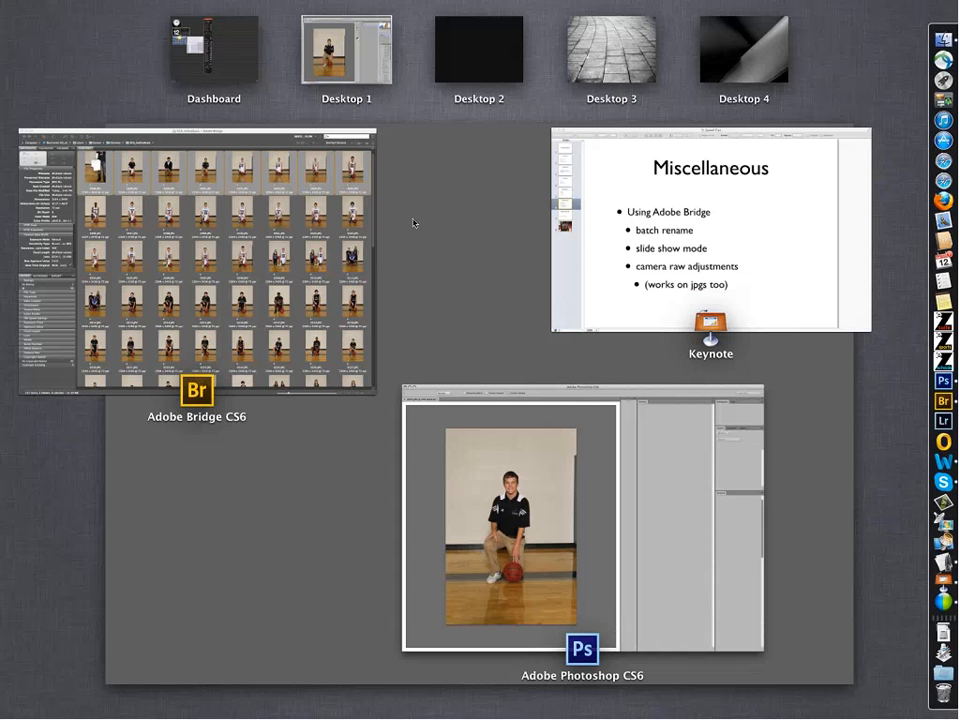
click(270, 264)
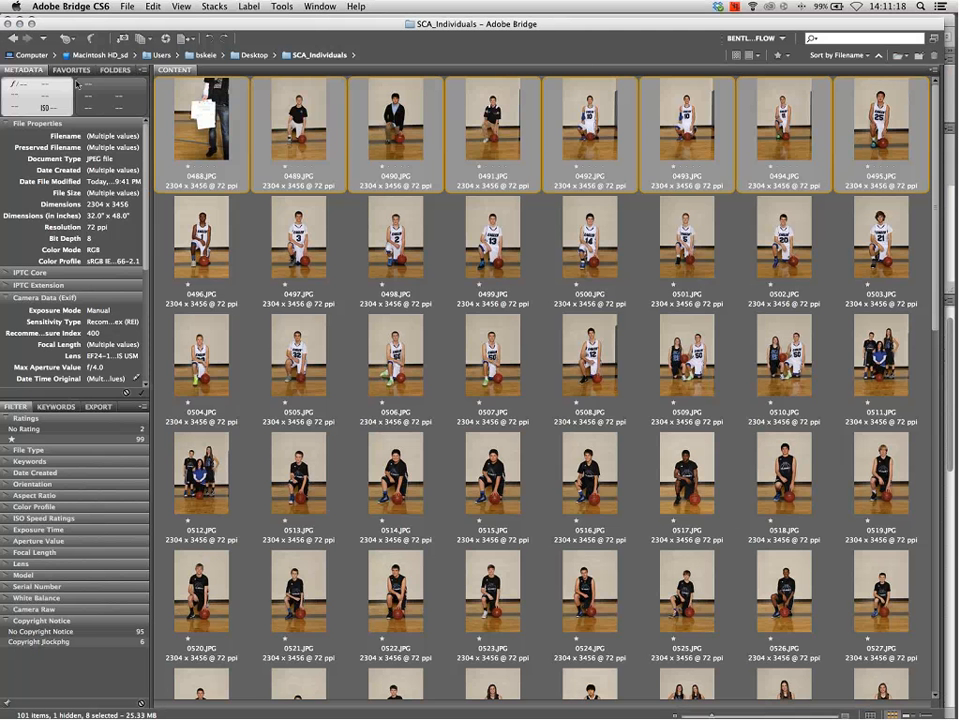
click(71, 70)
click(115, 70)
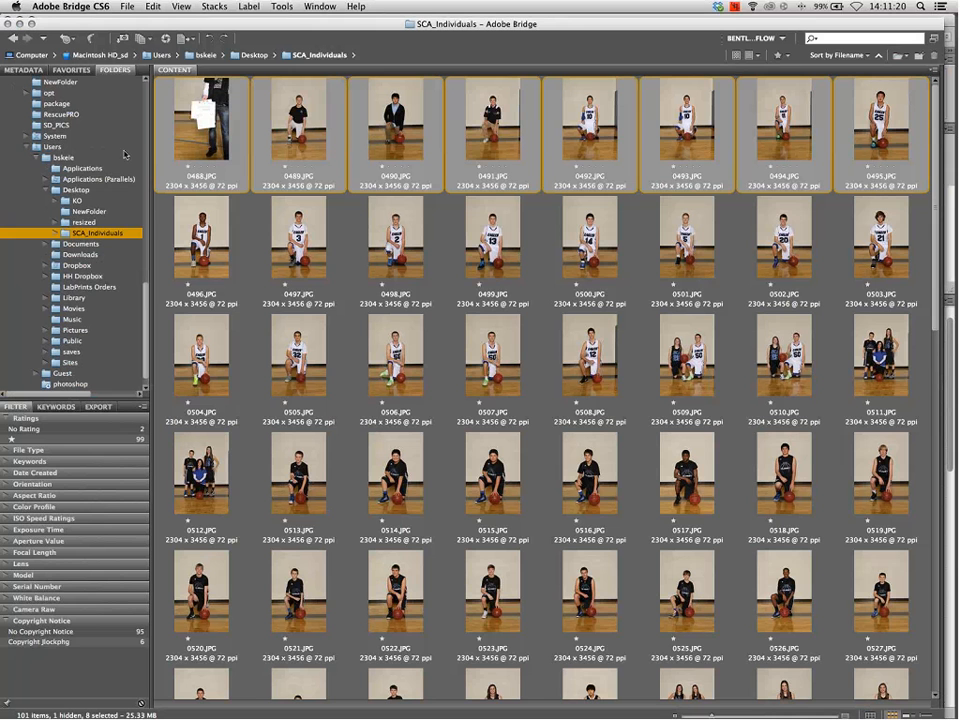
click(60, 233)
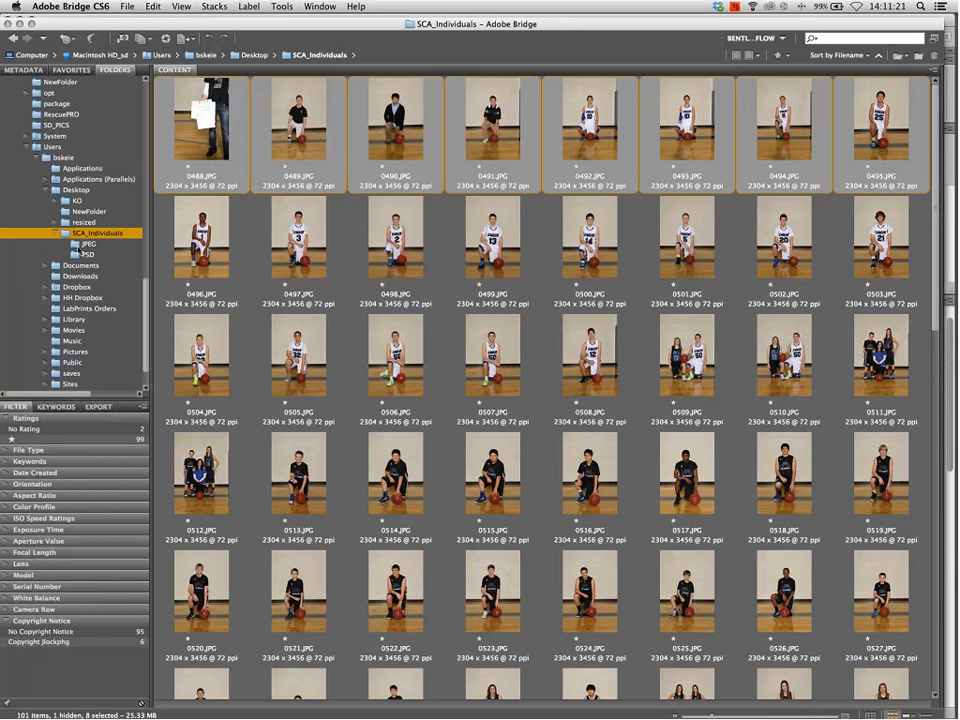
click(79, 244)
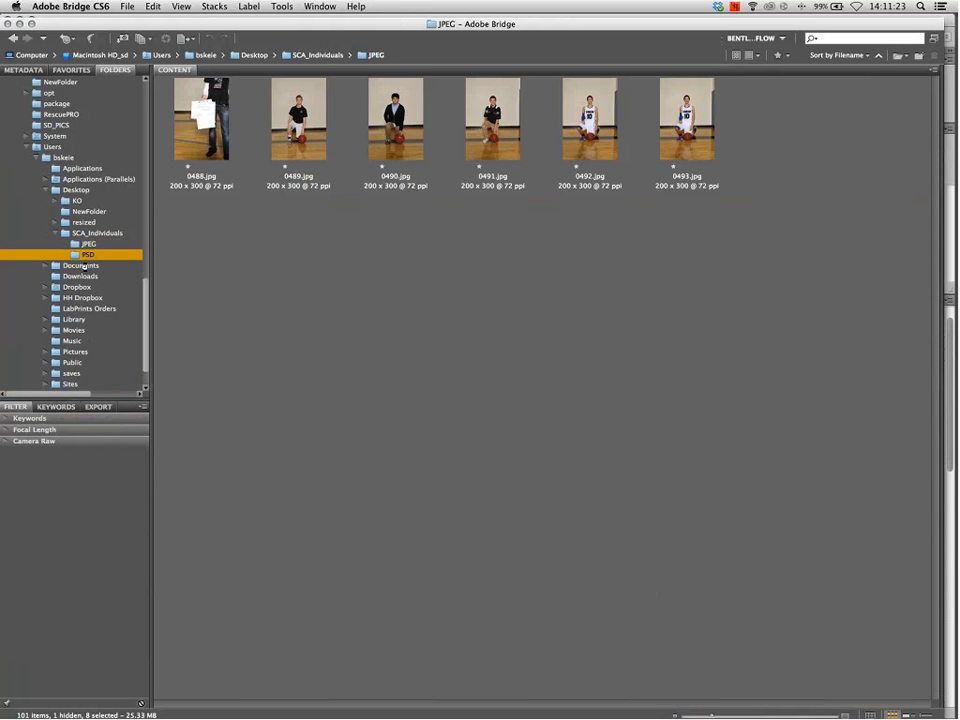
Compare the processed files in the PSD and JPEG subfolders of SCA_Individuals, ending on the PSD subfolder
click(86, 254)
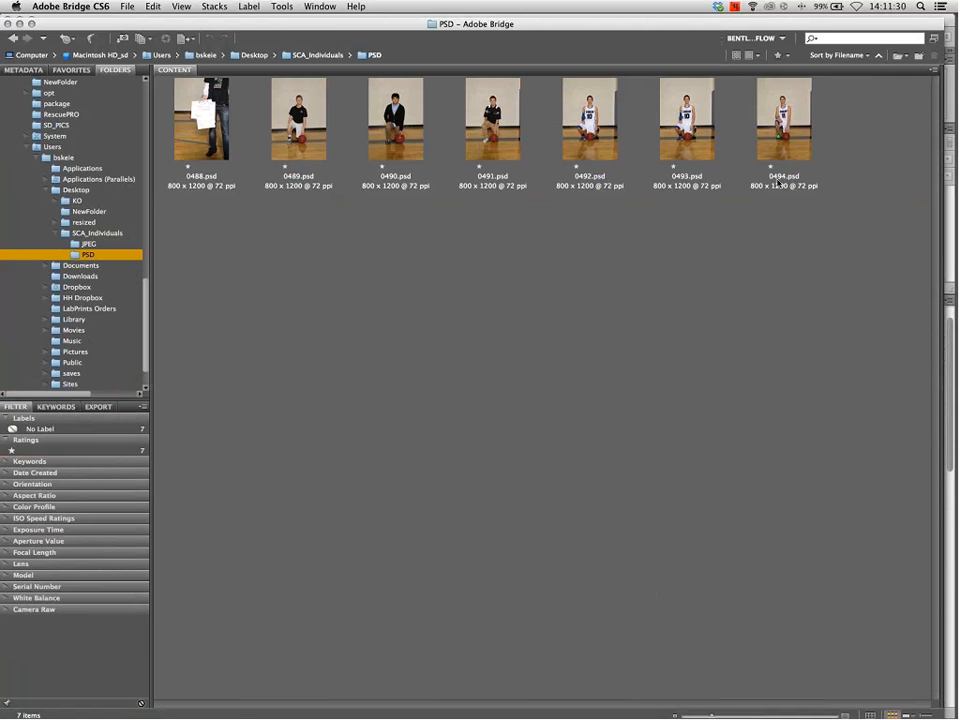
click(88, 244)
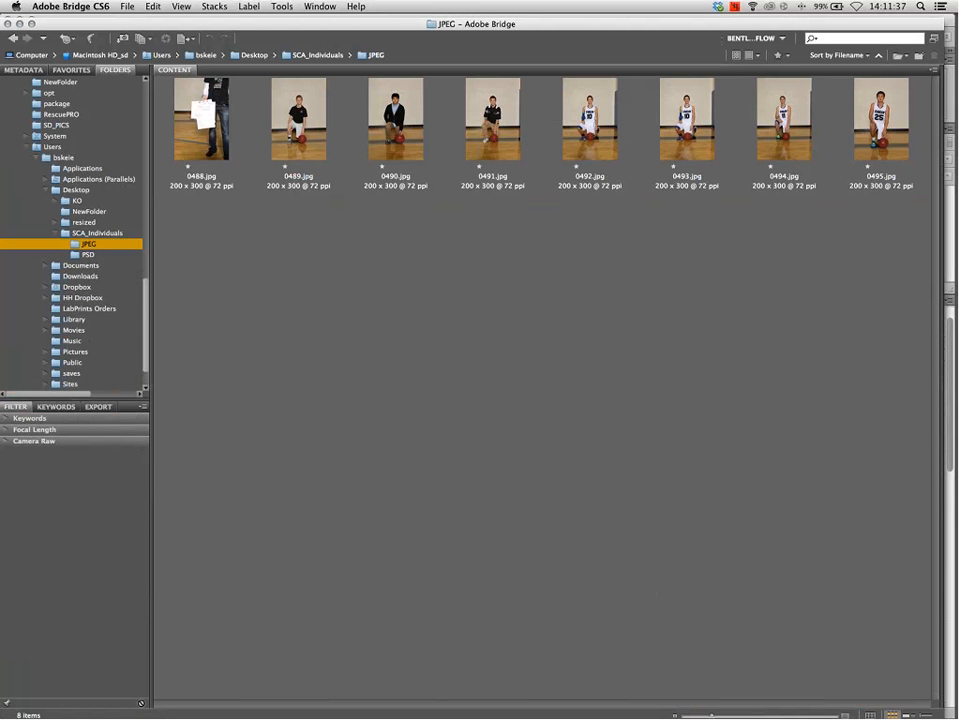
click(88, 255)
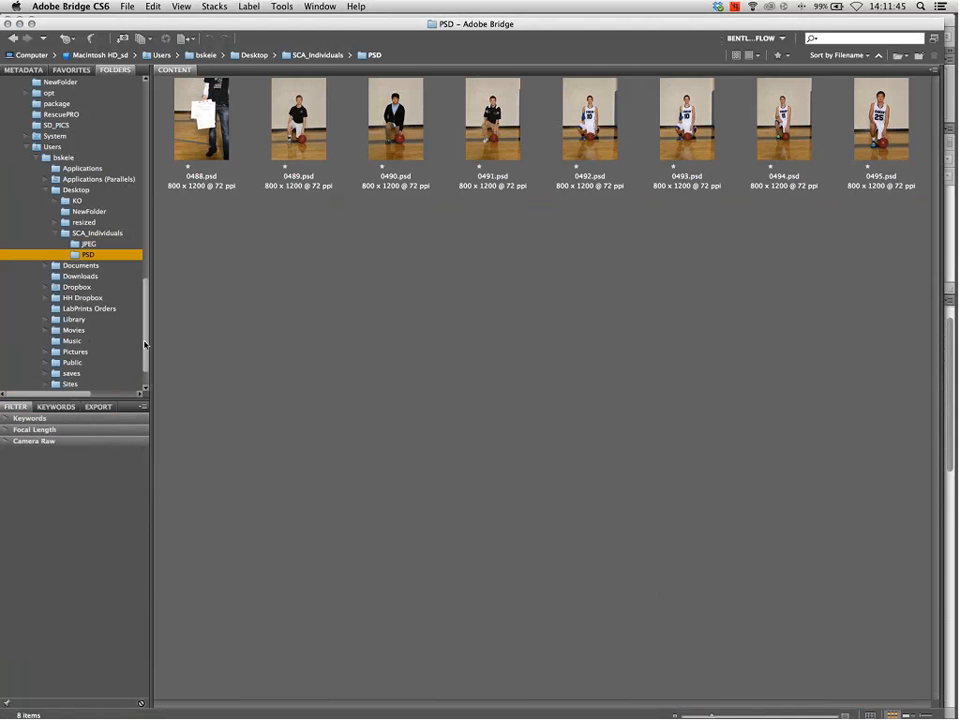
Open Dr. Brown's Image Processor Pro, examine its file type and file naming options, and cancel it without running
click(281, 7)
mouse_move(320, 128)
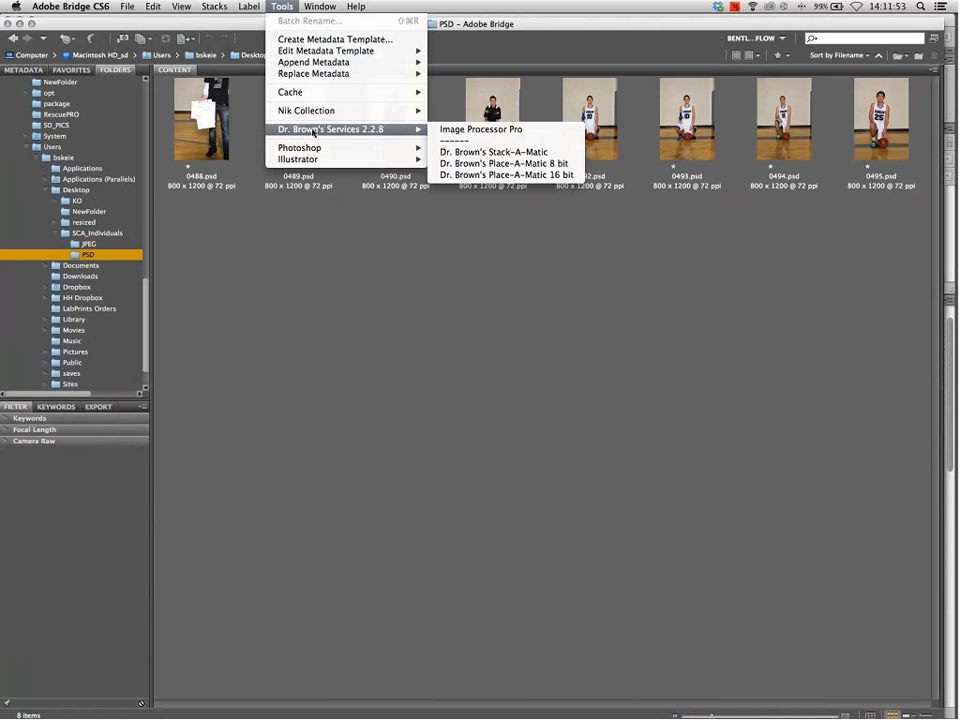
click(471, 129)
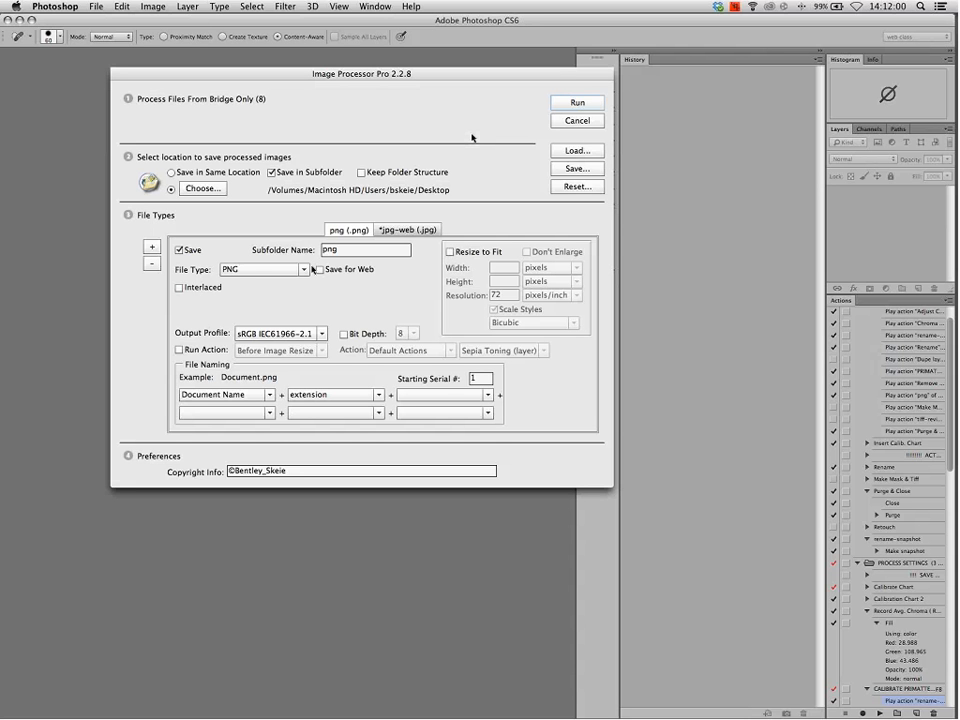
click(262, 269)
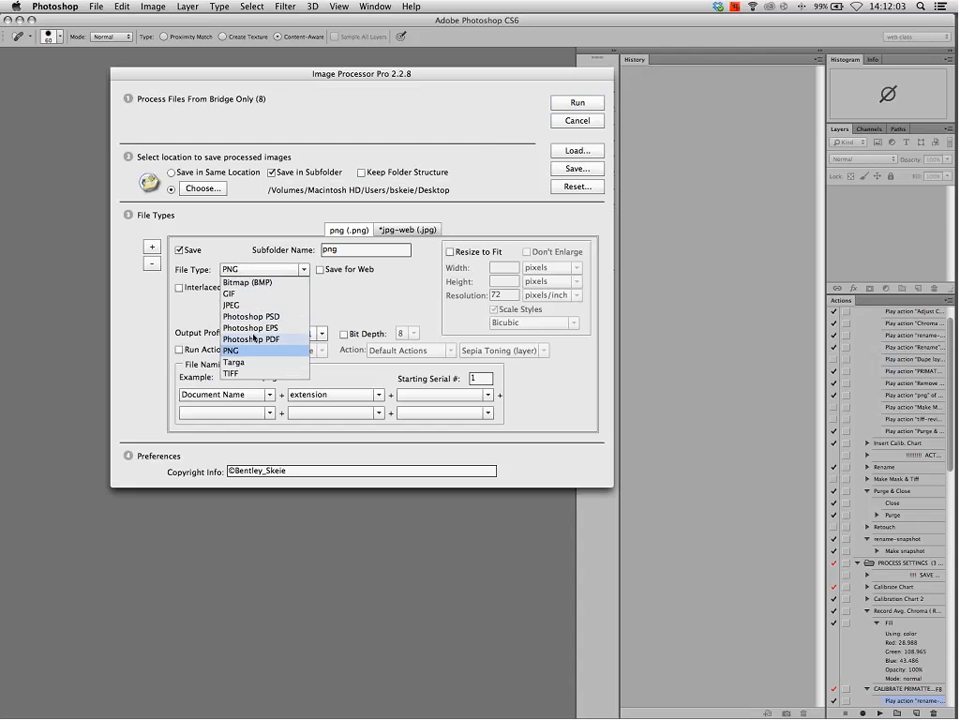
click(257, 244)
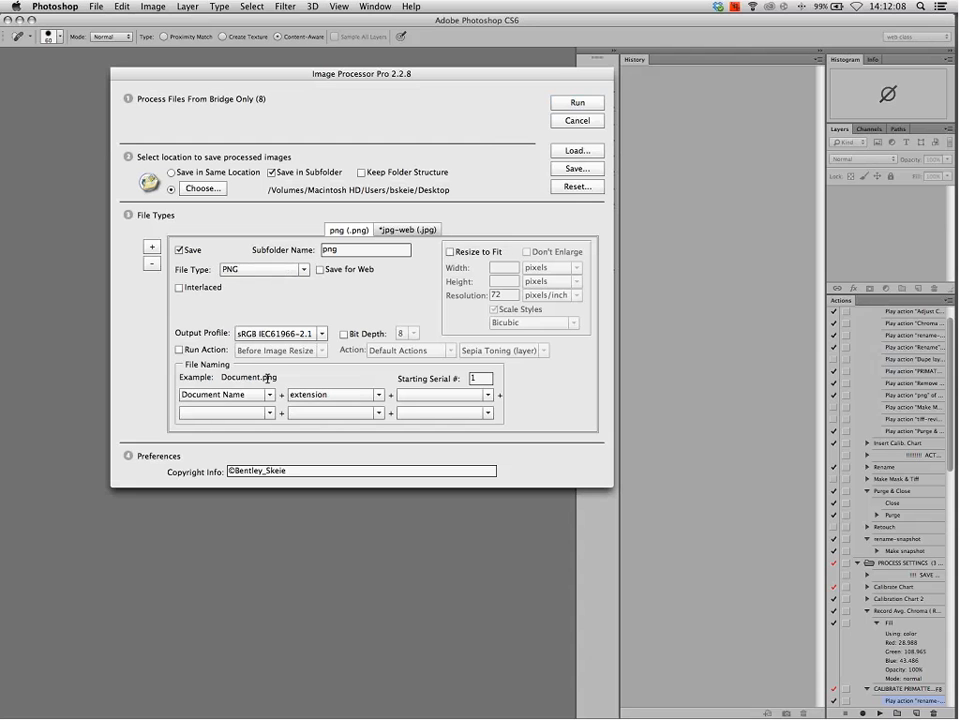
click(343, 414)
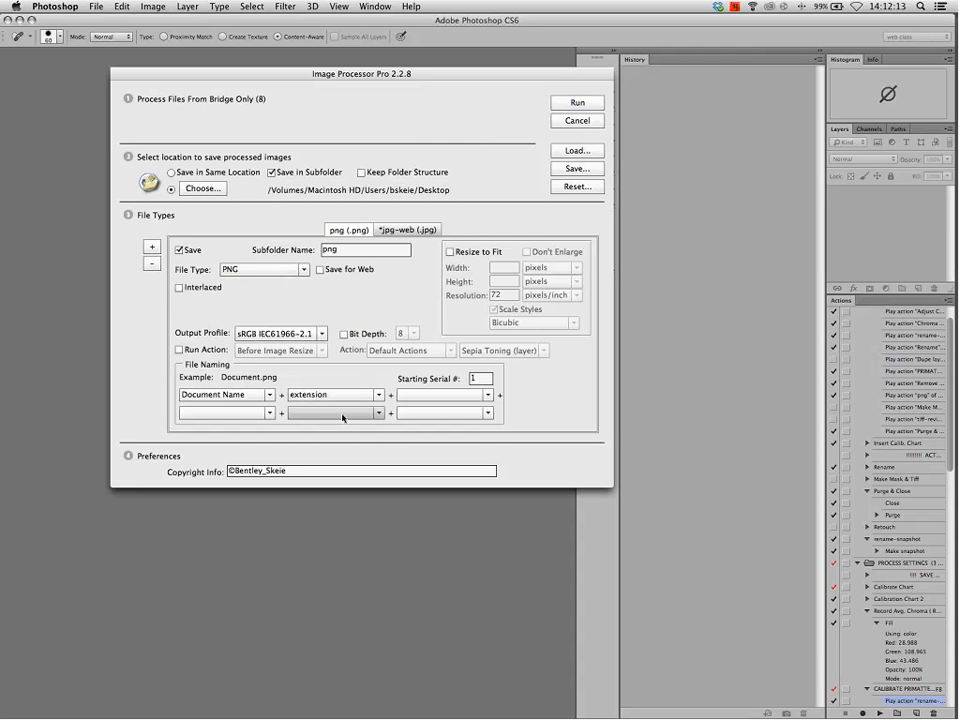
click(576, 121)
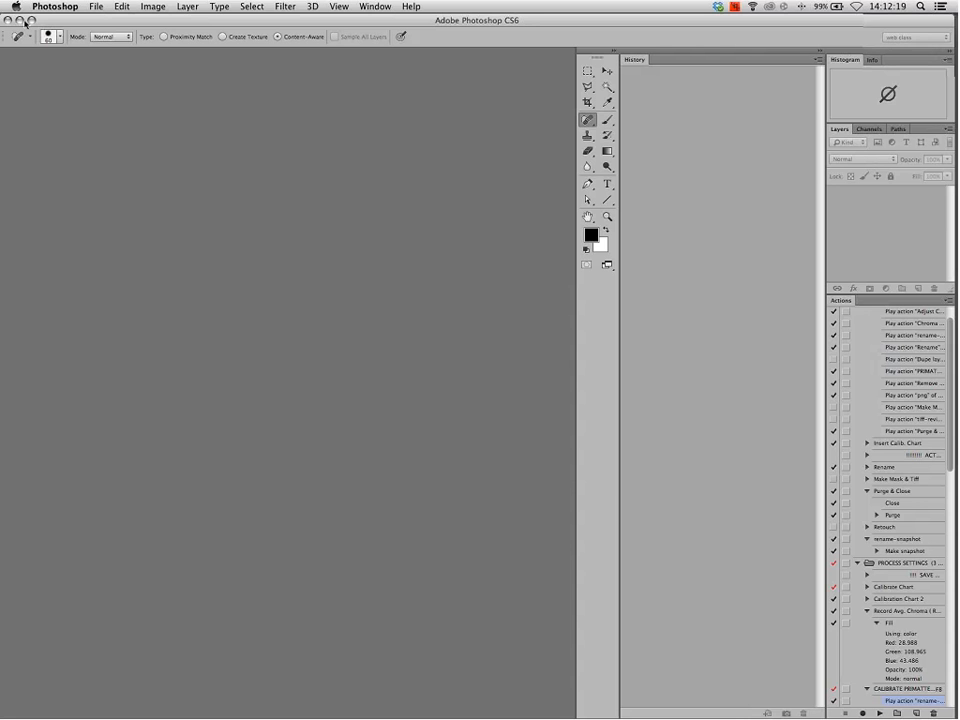
Switch to the Speed Tips presentation in Keynote and show slide 7, "Best Tip I've found"
drag(72, 24, 78, 24)
key(F3)
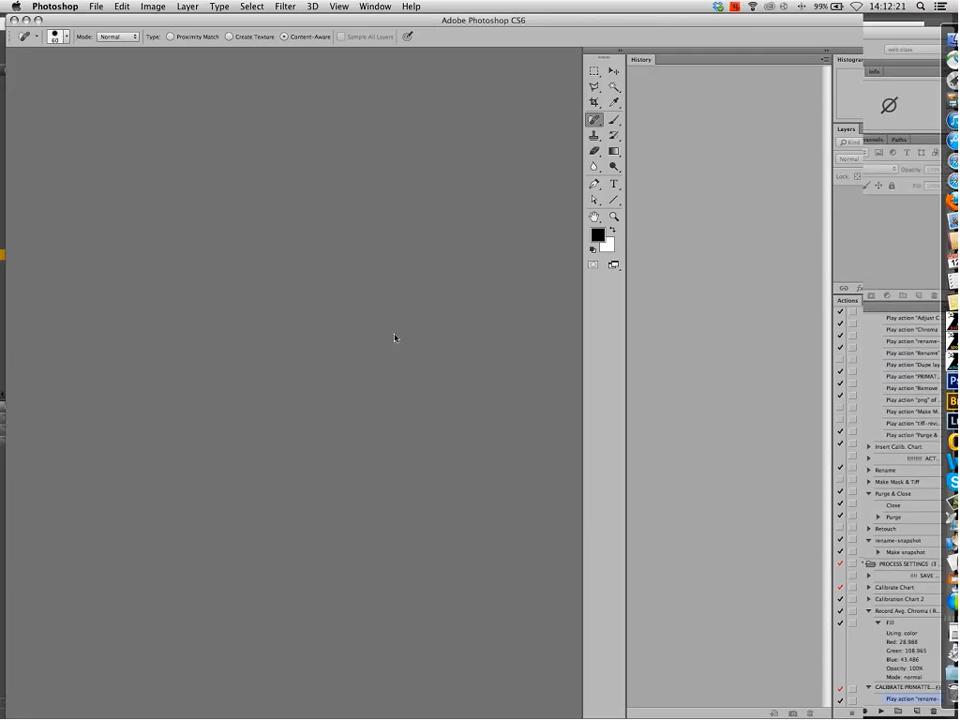
click(677, 306)
click(77, 270)
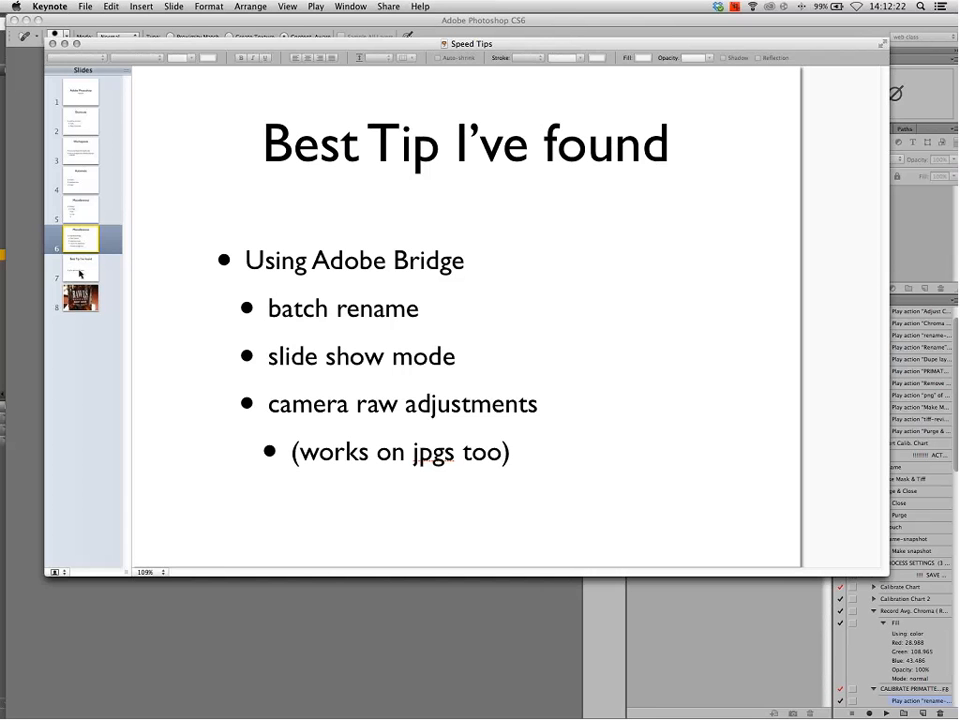